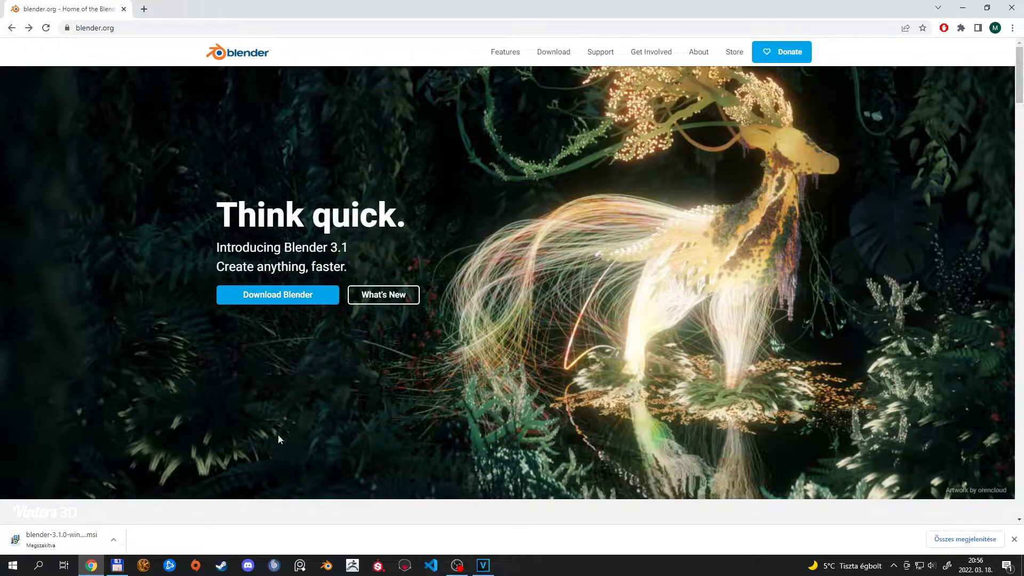
Open the Blender 3.1 download page from the blender.org home page
{"action": "left_click", "coordinate": [311, 302]}
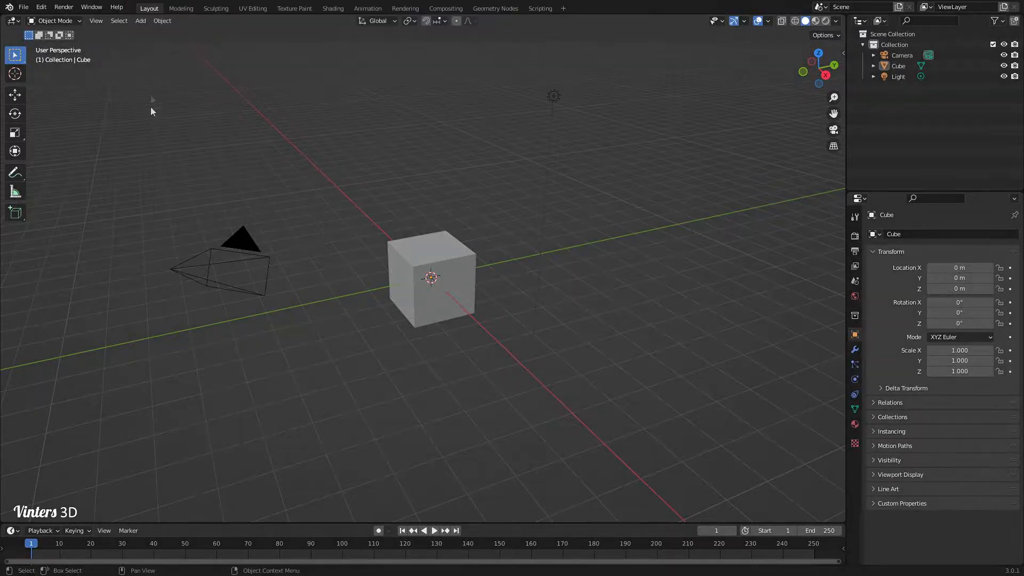
Look through the Modeling, Sculpting and UV Editing workspaces, and return to the Layout workspace
{"action": "left_click", "coordinate": [181, 9]}
{"action": "left_click", "coordinate": [216, 8]}
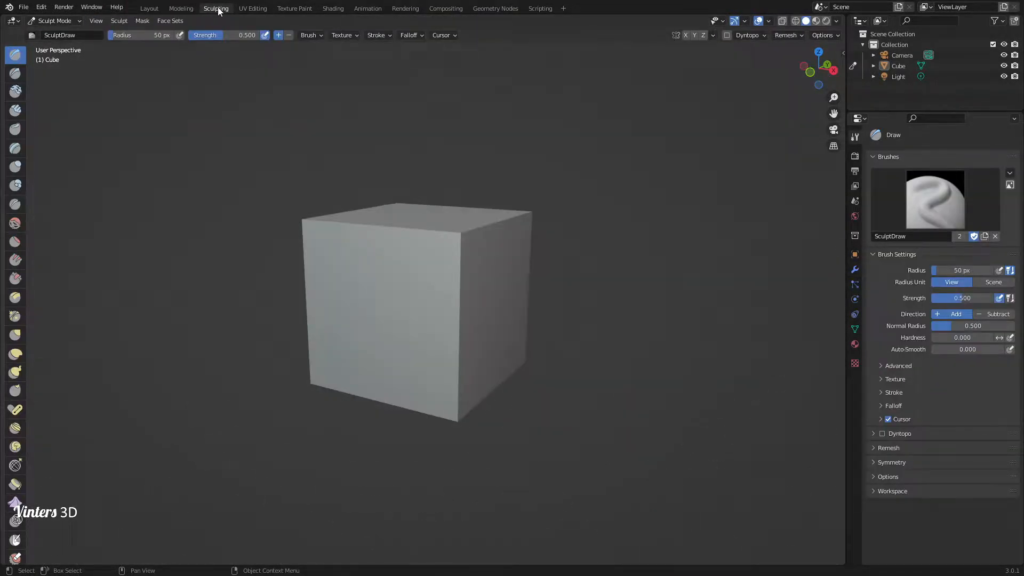
{"action": "left_click", "coordinate": [254, 8]}
{"action": "left_click", "coordinate": [181, 8]}
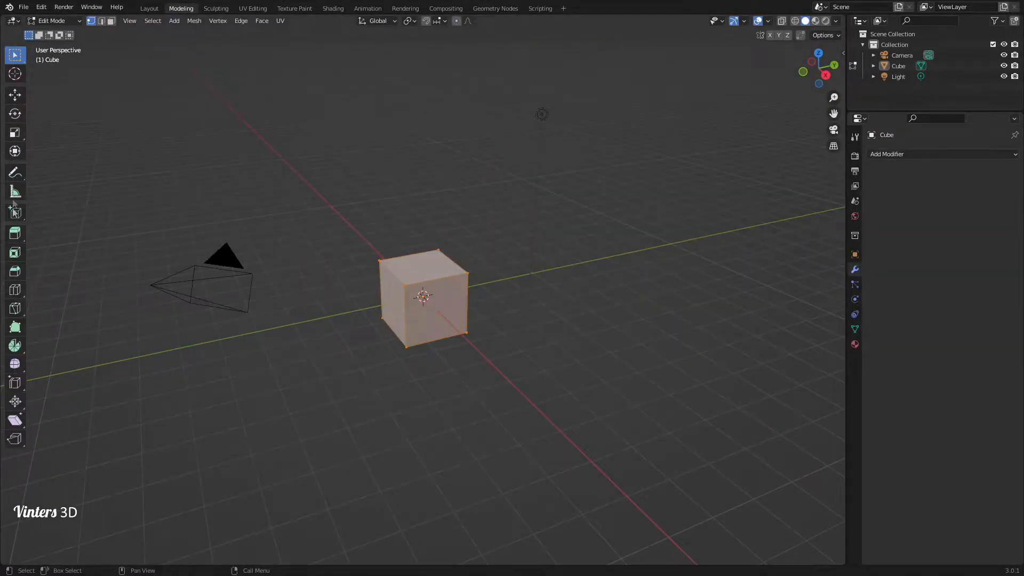
{"action": "left_click", "coordinate": [215, 8]}
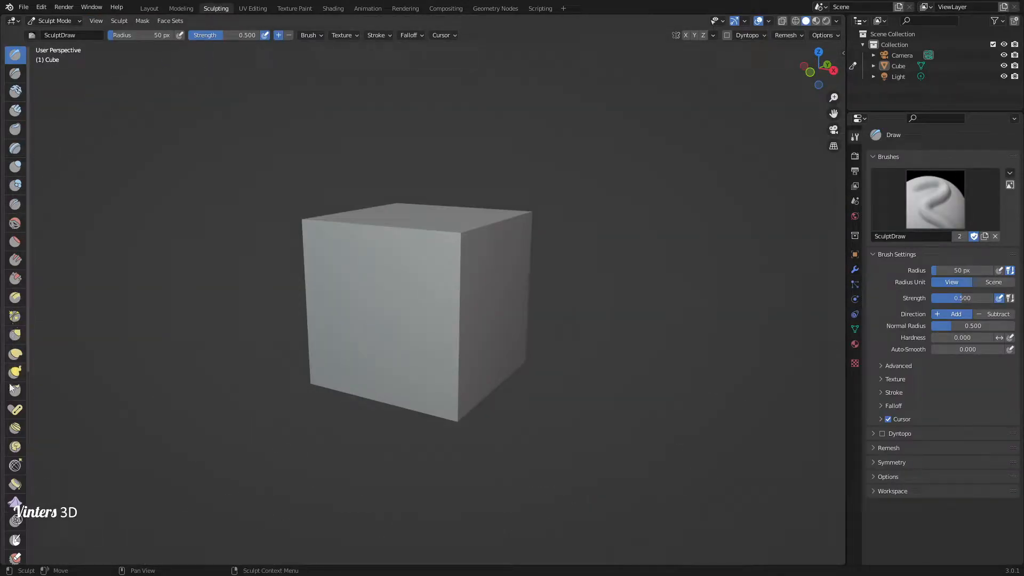
{"action": "left_click", "coordinate": [150, 8]}
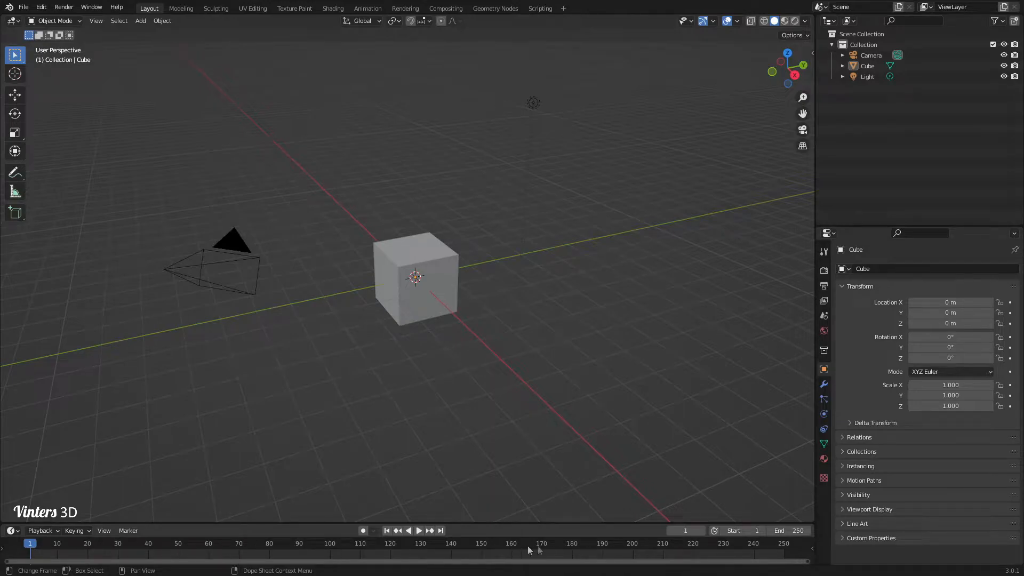
Widen the Outliner and Properties editors, and split the 3D viewport vertically into two roughly equal viewports
{"action": "left_click_drag", "start_coordinate": [814, 219], "coordinate": [772, 243]}
{"action": "mouse_move", "coordinate": [832, 229]}
{"action": "left_mouse_down"}
{"action": "mouse_move", "coordinate": [834, 329]}
{"action": "mouse_move", "coordinate": [837, 234]}
{"action": "left_mouse_up"}
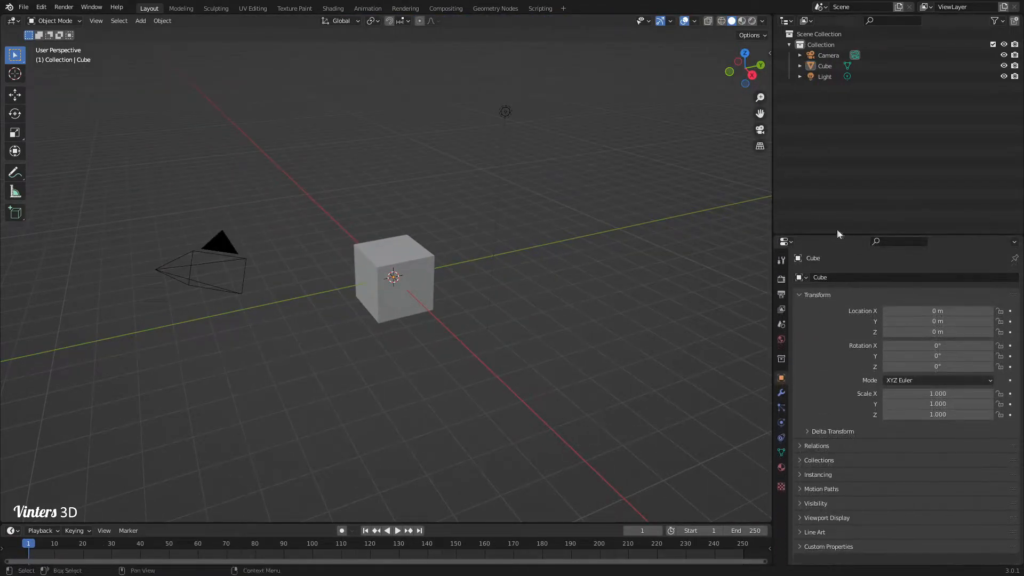
{"action": "right_click", "coordinate": [770, 223]}
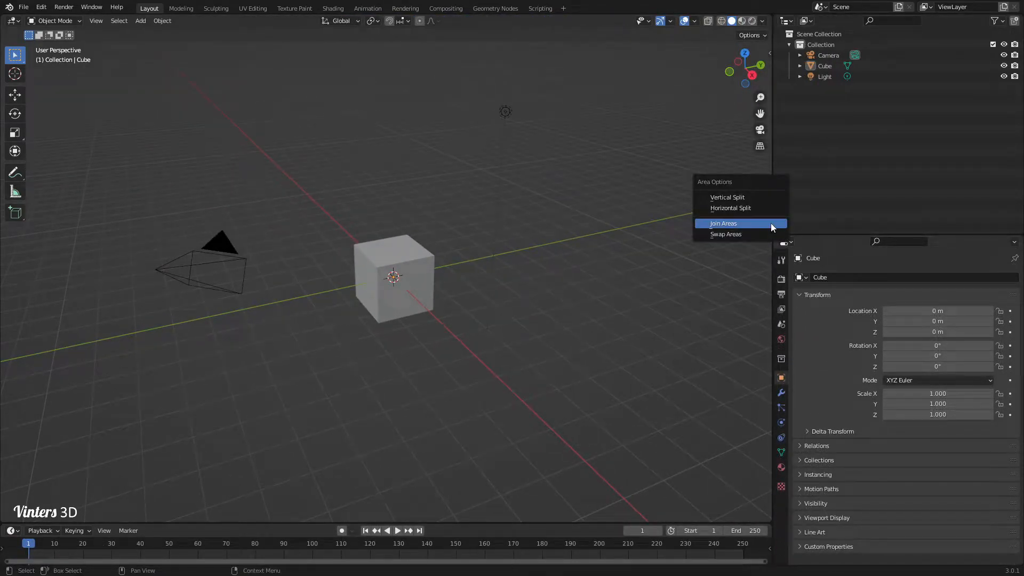
{"action": "left_click", "coordinate": [743, 198]}
{"action": "left_click", "coordinate": [387, 295]}
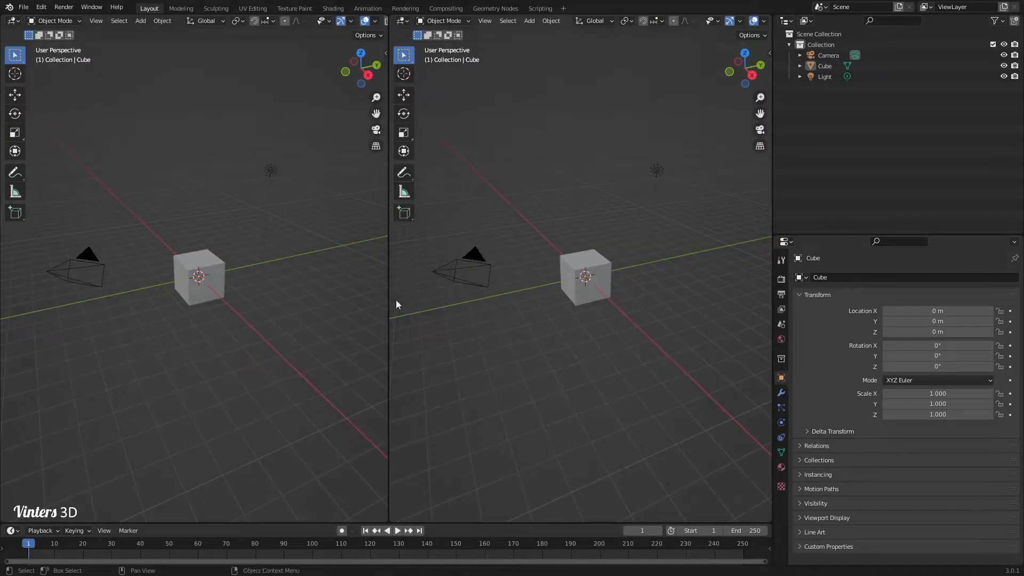
{"action": "left_click_drag", "start_coordinate": [388, 297], "coordinate": [392, 320]}
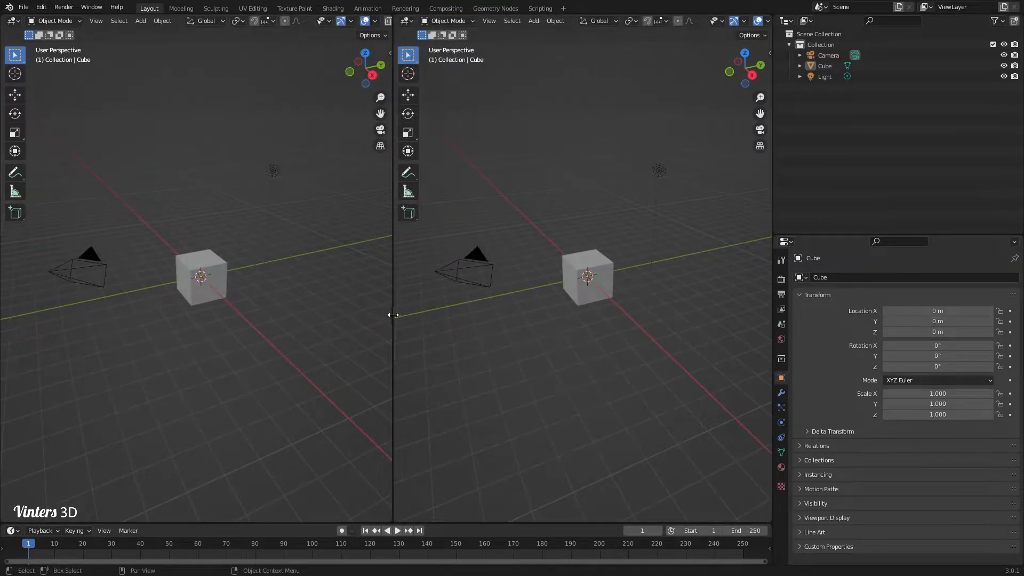
Split the viewport beside the Outliner horizontally into two stacked viewports and adjust the border between them
{"action": "right_click", "coordinate": [393, 320]}
{"action": "left_click", "coordinate": [391, 325]}
{"action": "left_click", "coordinate": [498, 293]}
{"action": "left_click_drag", "start_coordinate": [540, 292], "coordinate": [572, 269]}
Join the two stacked viewports, and merge the remaining side-by-side viewports back into a single 3D viewport
{"action": "right_click", "coordinate": [571, 267]}
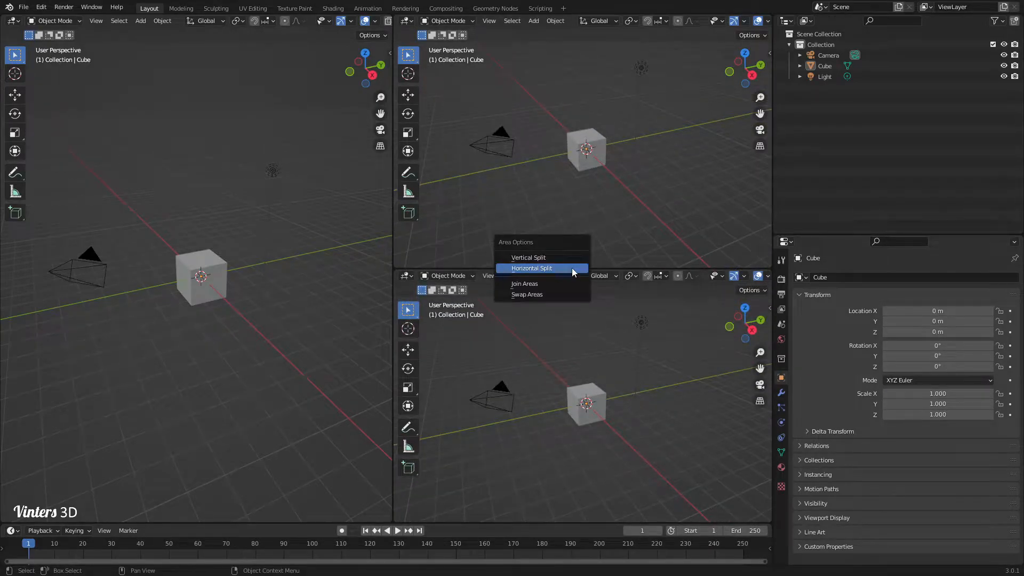
{"action": "left_click", "coordinate": [538, 288]}
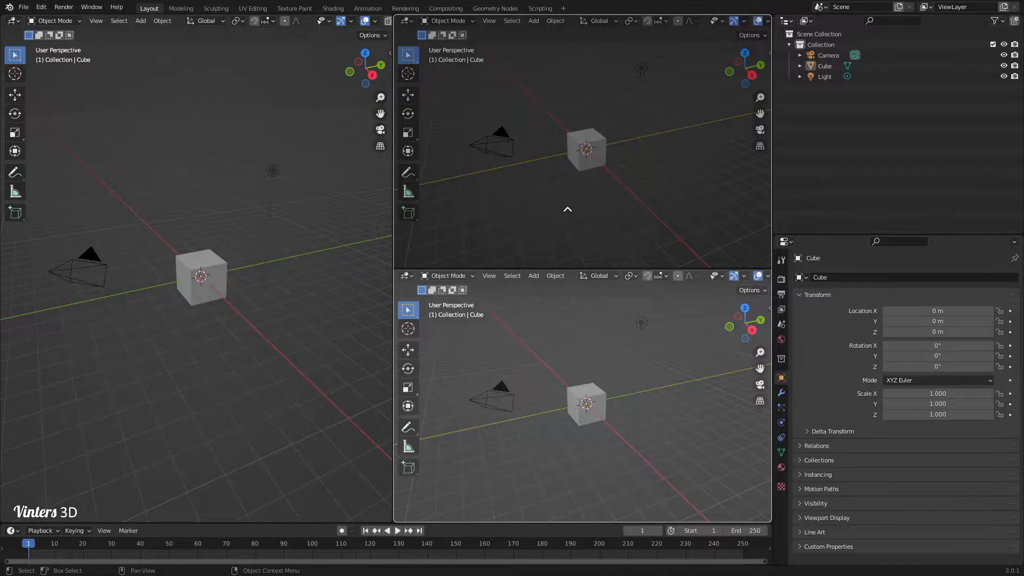
{"action": "left_click", "coordinate": [567, 209]}
{"action": "right_click", "coordinate": [393, 270]}
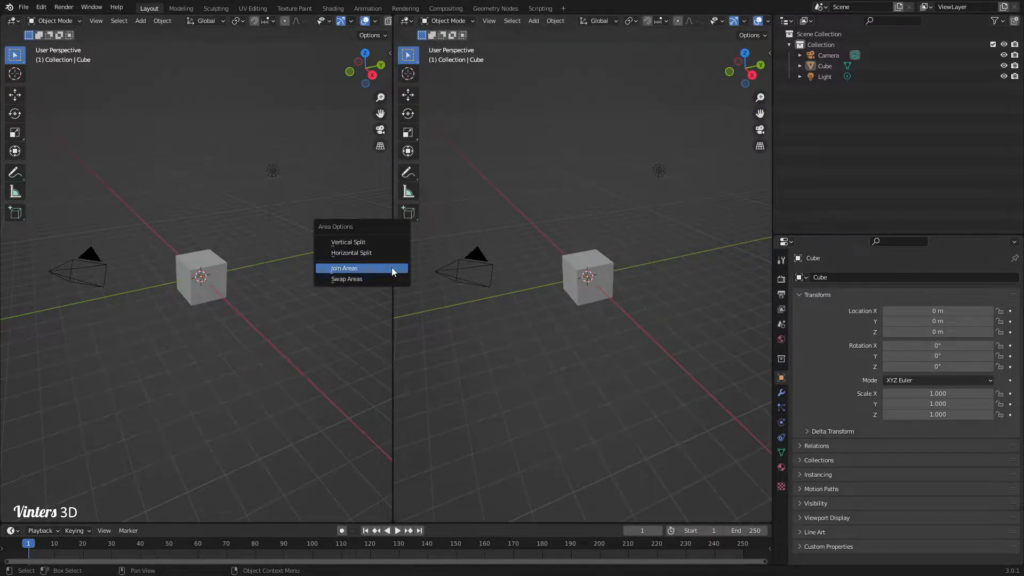
{"action": "left_click", "coordinate": [392, 269]}
{"action": "left_click", "coordinate": [296, 285]}
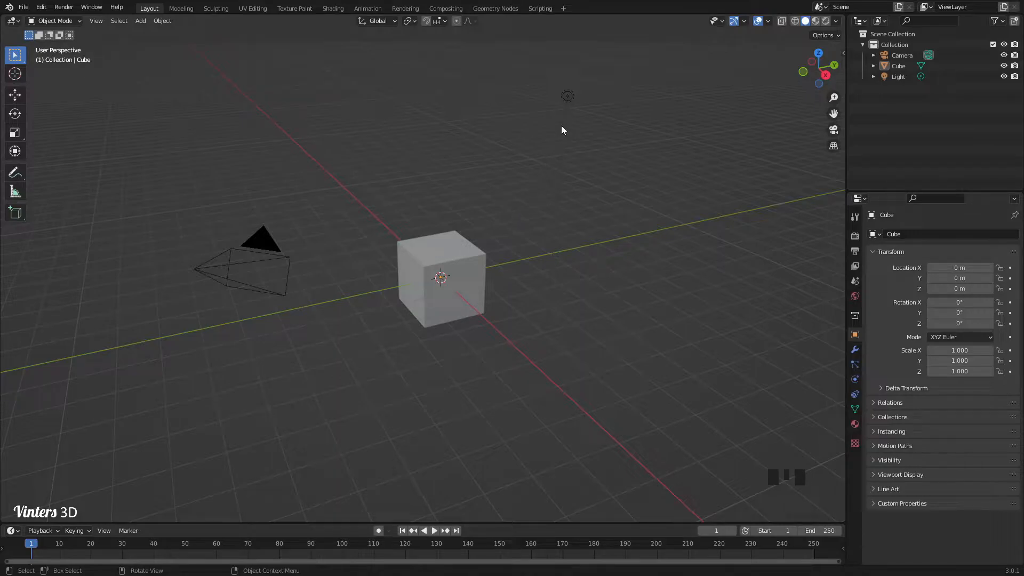
Select the cube and the light individually in the viewport, then the cube and the camera by name in the Outliner
{"action": "left_click", "coordinate": [458, 257]}
{"action": "left_click", "coordinate": [568, 97]}
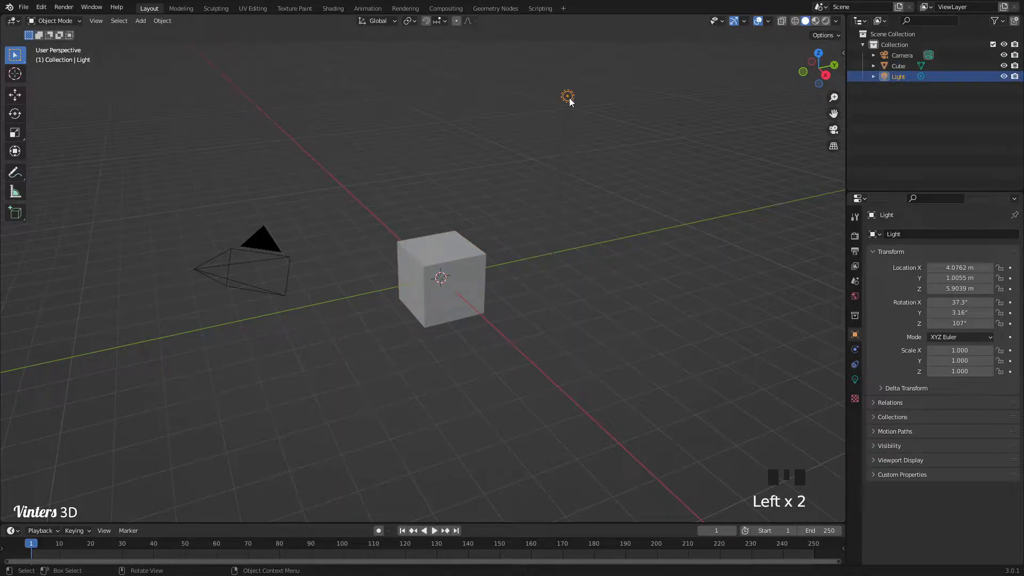
{"action": "left_click", "coordinate": [907, 66]}
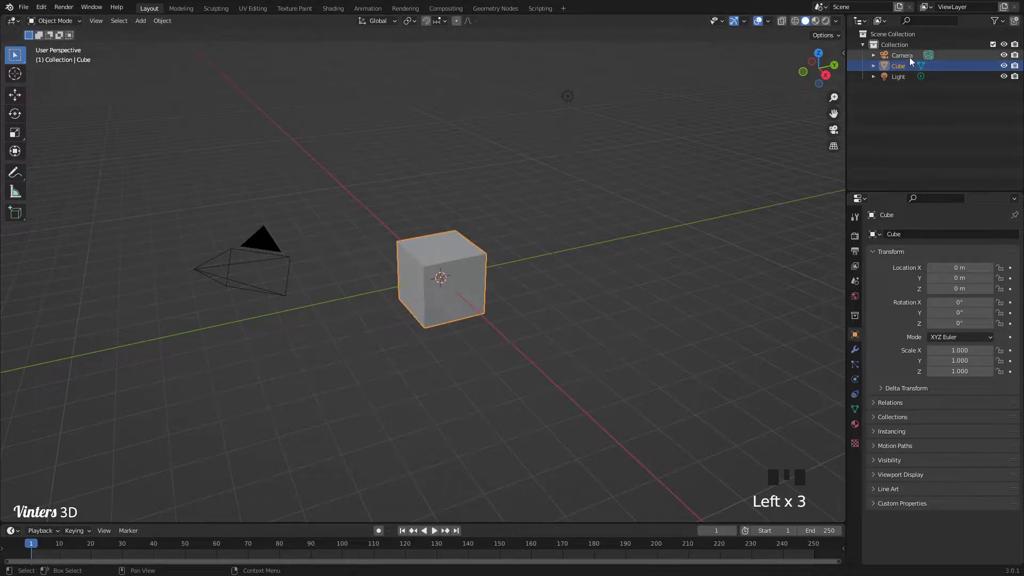
{"action": "left_click", "coordinate": [910, 57]}
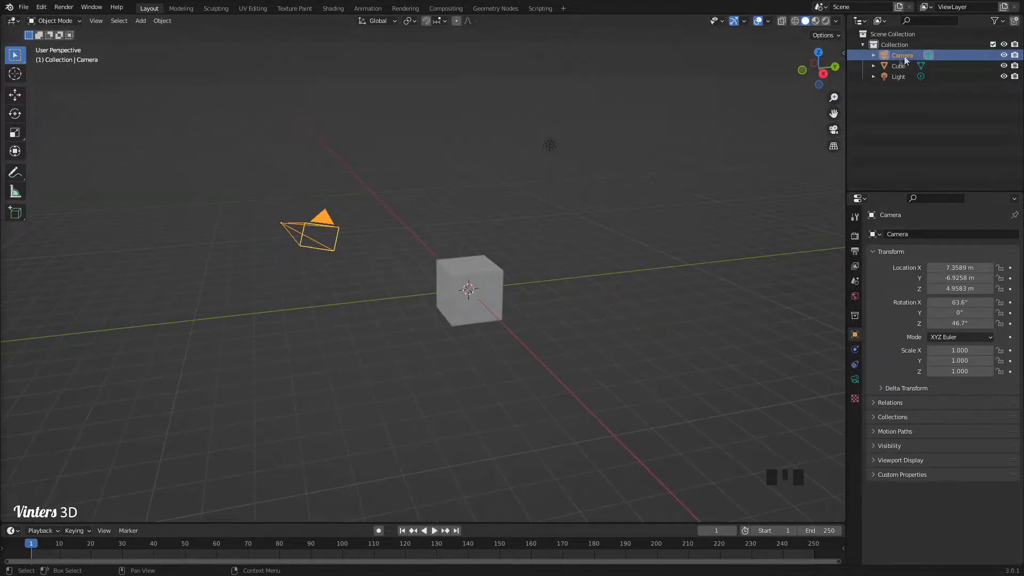
Select the cube, add the light and the camera to the selection, then clear it and select the cube again
{"action": "left_click", "coordinate": [471, 271]}
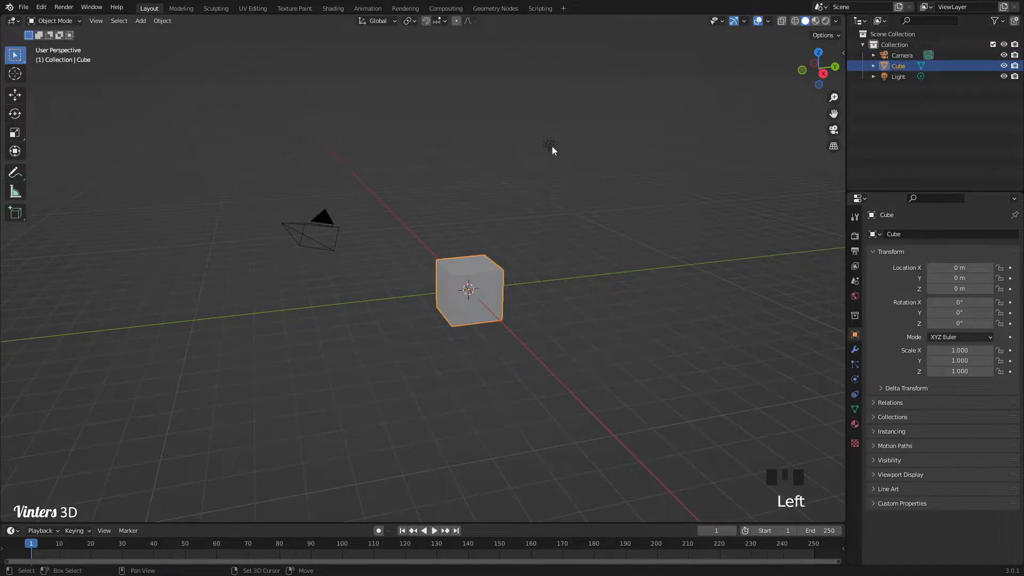
{"action": "left_click", "coordinate": [550, 146], "text": "shift"}
{"action": "left_click", "coordinate": [318, 221], "text": "shift"}
{"action": "left_click", "coordinate": [380, 287]}
{"action": "left_click", "coordinate": [472, 276], "text": "shift"}
Box-select the cube and the light, then the camera and the cube, and use subtractive selection to deselect the cube and the camera
{"action": "left_click_drag", "start_coordinate": [645, 387], "coordinate": [399, 107]}
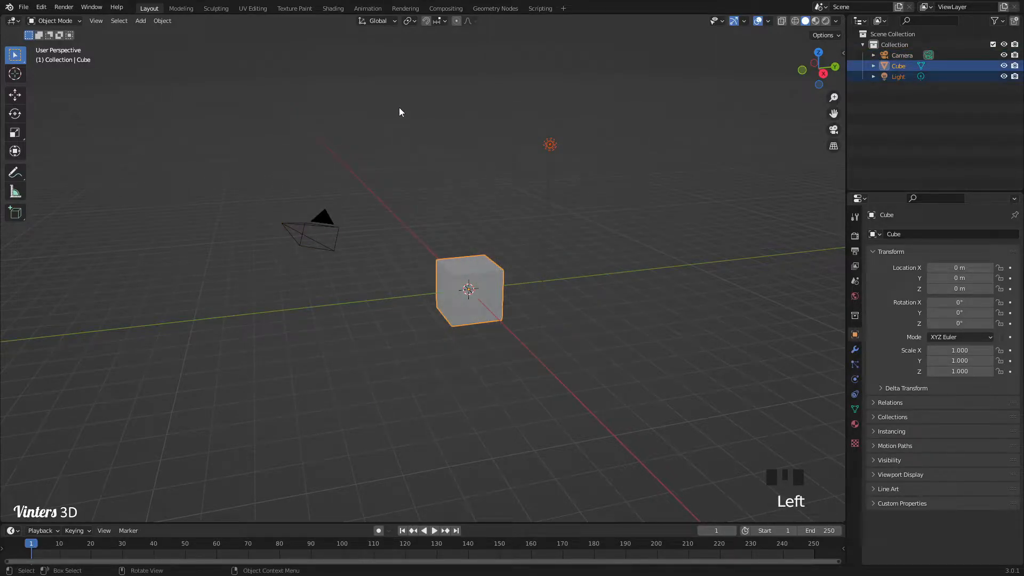
{"action": "left_click_drag", "start_coordinate": [275, 165], "coordinate": [514, 359]}
{"action": "left_click_drag", "start_coordinate": [300, 124], "coordinate": [420, 117]}
{"action": "left_click_drag", "start_coordinate": [259, 177], "coordinate": [507, 347], "text": "ctrl"}
{"action": "left_click_drag", "start_coordinate": [413, 221], "coordinate": [517, 344], "text": "ctrl"}
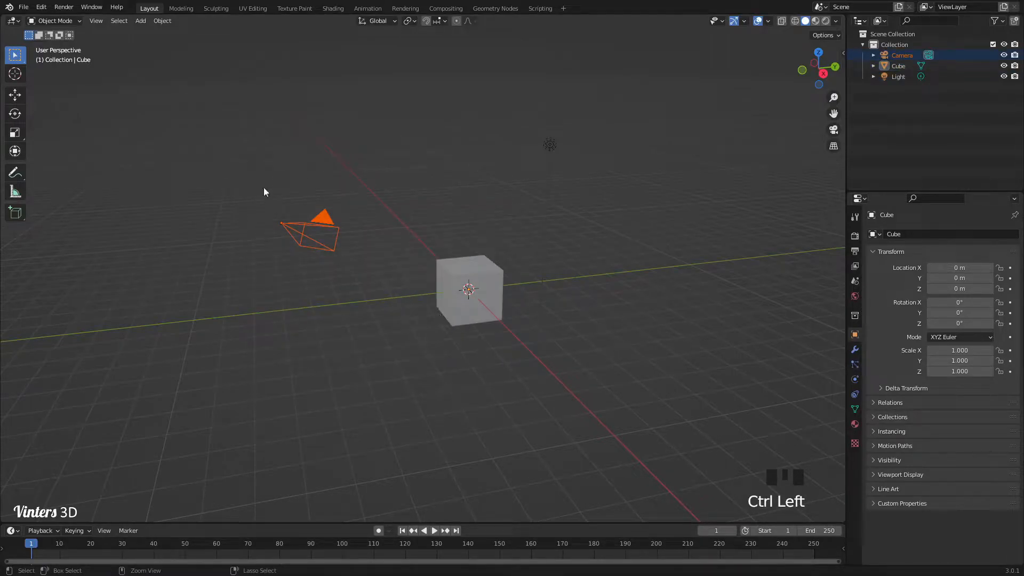
{"action": "left_click_drag", "start_coordinate": [263, 187], "coordinate": [345, 263], "text": "ctrl"}
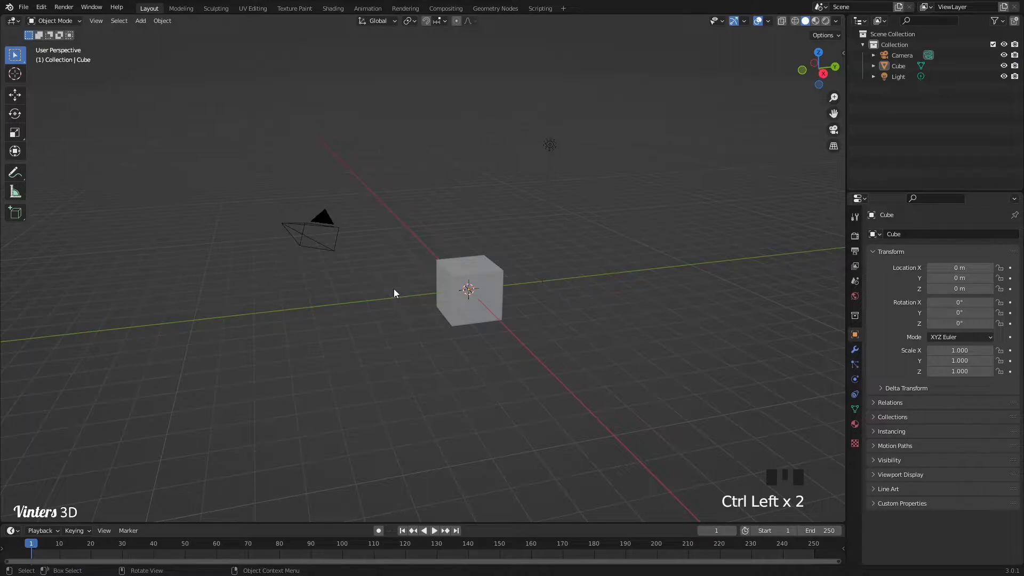
Select all objects at once and deselect them, then select the light and finally the cube
{"action": "key", "text": "a"}
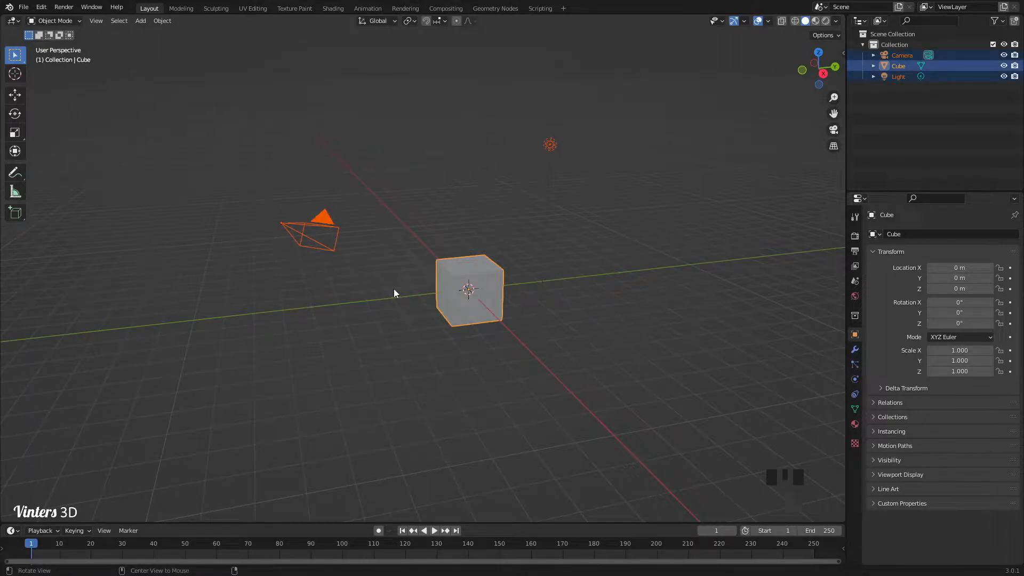
{"action": "key", "text": "alt+a"}
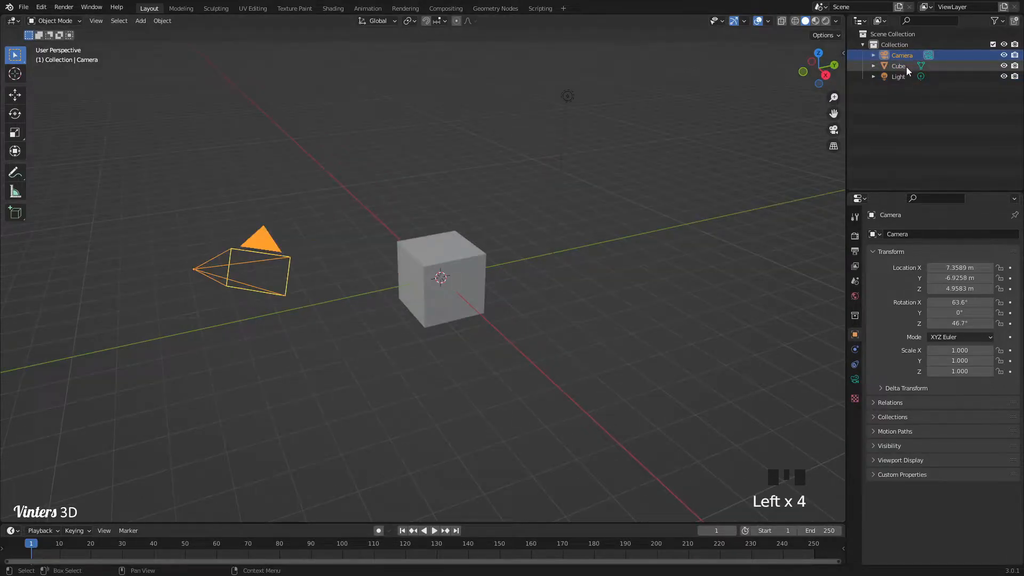
{"action": "left_click", "coordinate": [899, 77]}
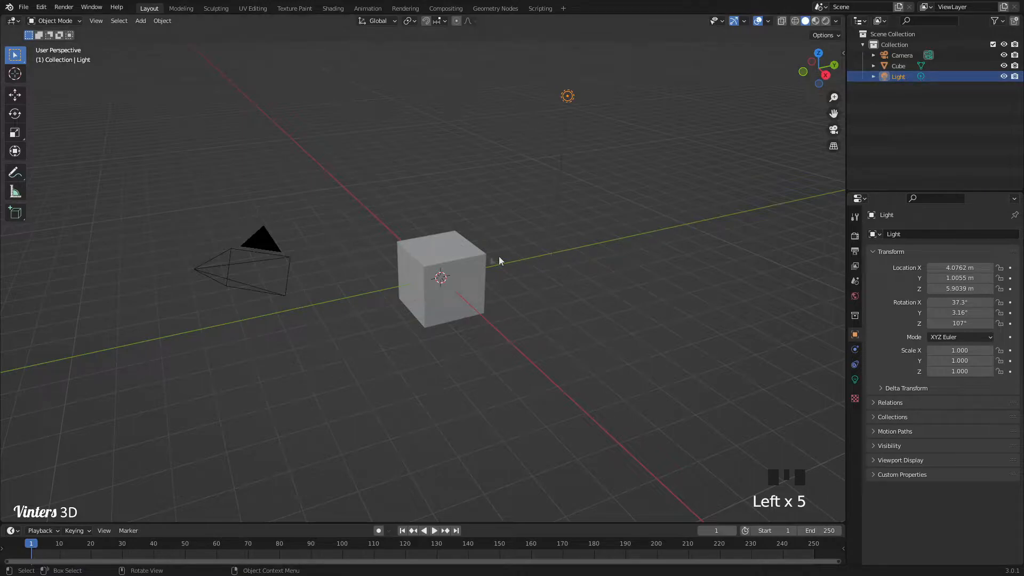
{"action": "left_click", "coordinate": [474, 258]}
Examine the scene around the cube by orbiting, panning and zooming the viewport in and out
{"action": "middle_click_drag", "start_coordinate": [515, 314], "coordinate": [159, 305]}
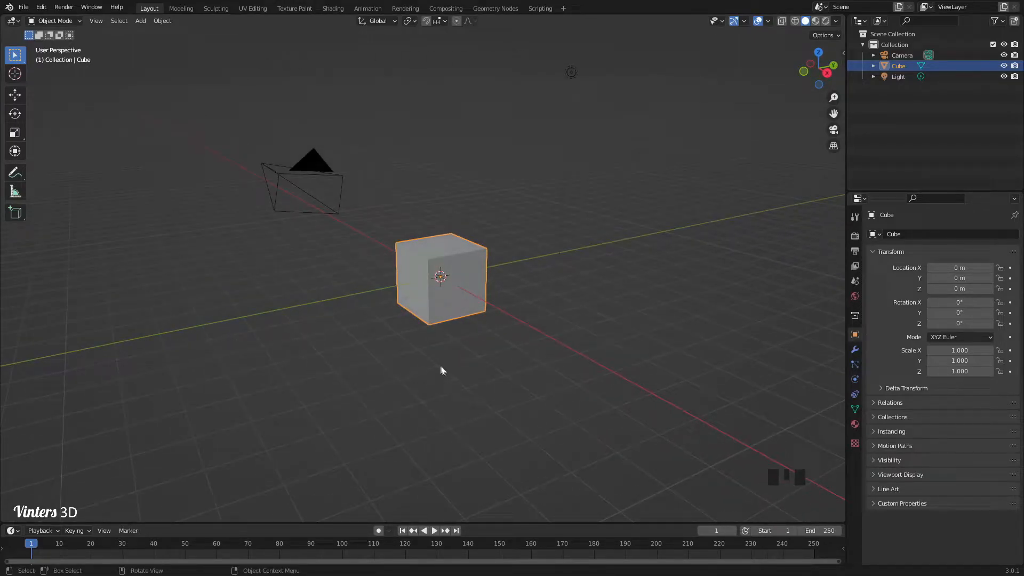
{"action": "middle_click_drag", "start_coordinate": [420, 368], "coordinate": [513, 347], "text": "shift"}
{"action": "scroll", "coordinate": [513, 347], "scroll_direction": "down", "scroll_amount": 5}
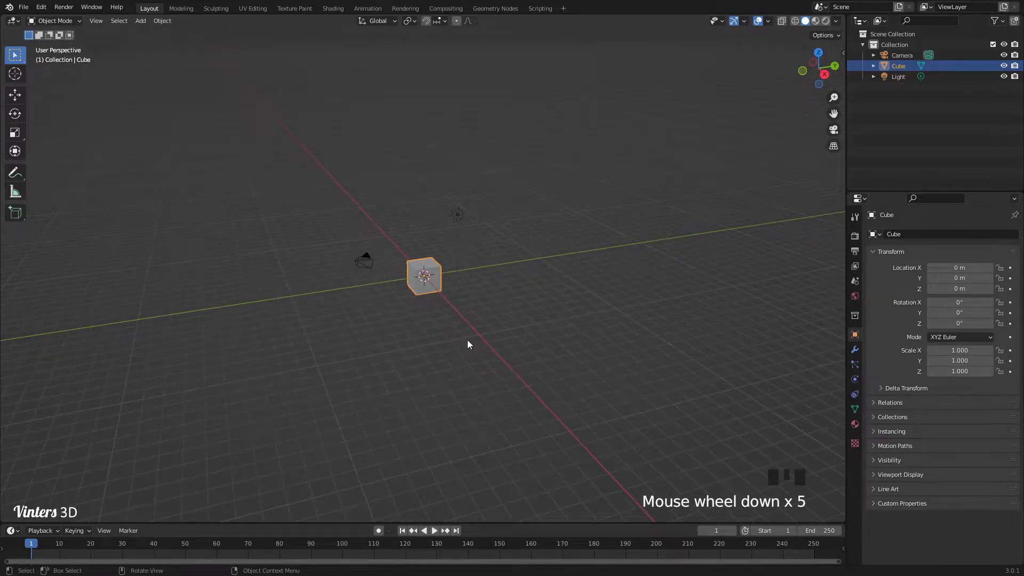
{"action": "scroll", "coordinate": [466, 339], "scroll_direction": "up", "scroll_amount": 4}
{"action": "scroll", "coordinate": [466, 339], "scroll_direction": "up", "scroll_amount": 2}
{"action": "scroll", "coordinate": [474, 340], "scroll_direction": "down", "scroll_amount": 2}
{"action": "middle_click_drag", "start_coordinate": [486, 331], "coordinate": [490, 273], "text": "ctrl"}
{"action": "middle_click_drag", "start_coordinate": [500, 315], "coordinate": [516, 351], "text": "shift"}
{"action": "scroll", "coordinate": [516, 352], "scroll_direction": "down", "scroll_amount": 1}
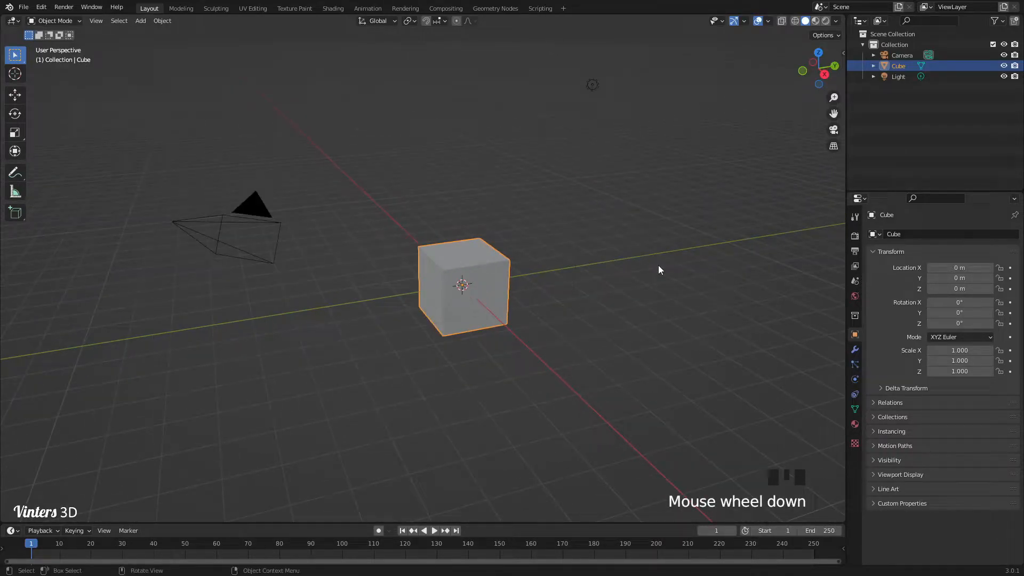
Try the viewport's navigation gizmos to orbit, zoom and pan the view of the cube
{"action": "left_click_drag", "start_coordinate": [818, 70], "coordinate": [833, 130]}
{"action": "left_click_drag", "start_coordinate": [616, 79], "coordinate": [592, 71]}
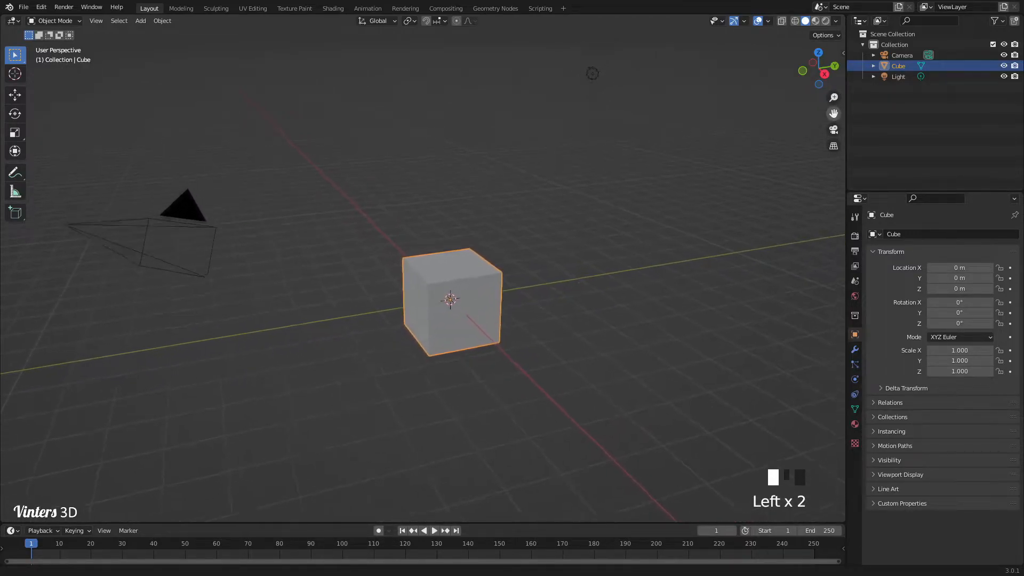
{"action": "left_click_drag", "start_coordinate": [833, 114], "coordinate": [845, 122]}
{"action": "middle_click_drag", "start_coordinate": [322, 350], "coordinate": [332, 346]}
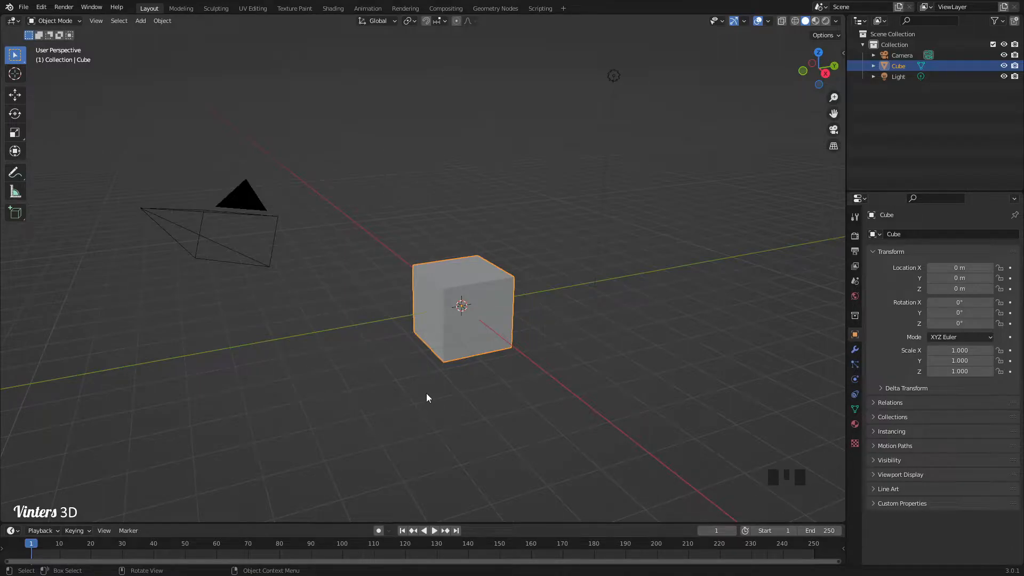
View the cube from the Front, Right and Top orthographic views in turn
{"action": "key", "text": "KP_1"}
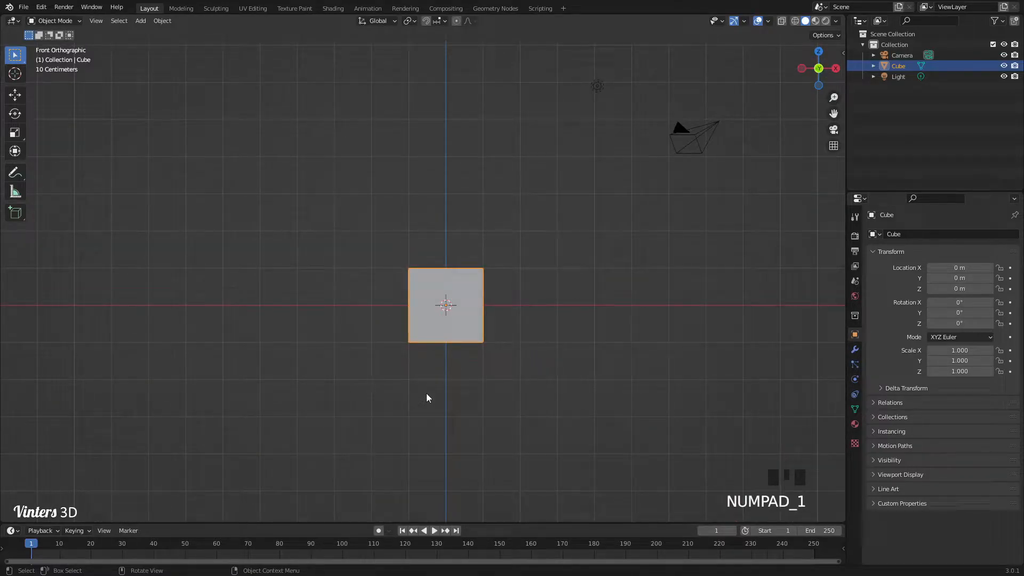
{"action": "key", "text": "KP_3"}
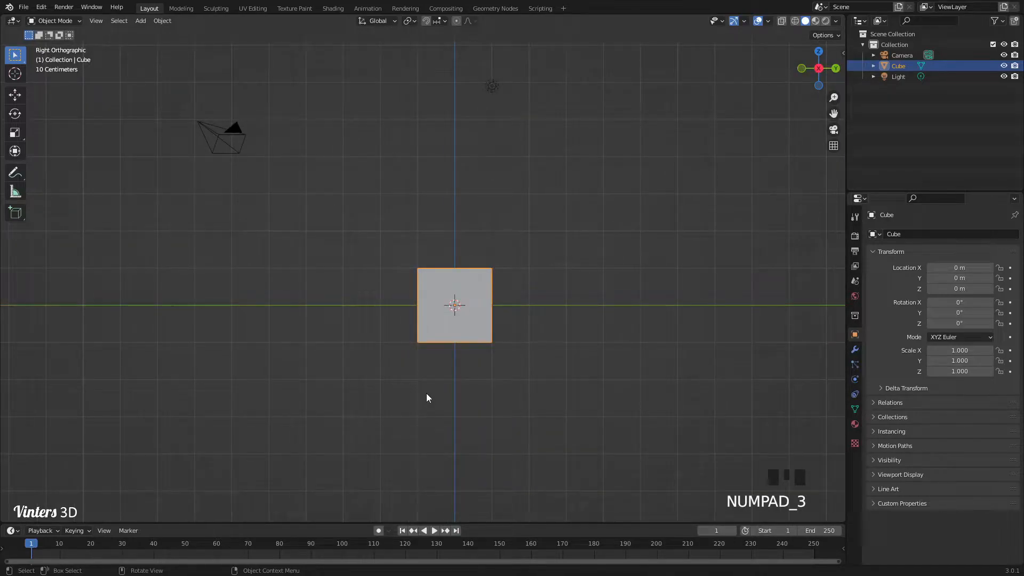
{"action": "key", "text": "KP_7"}
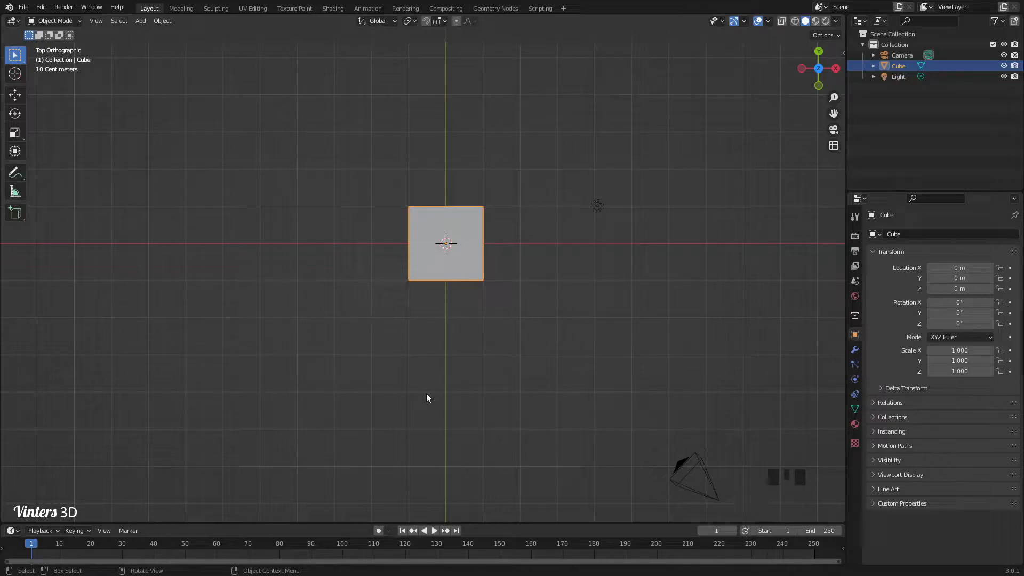
Flip the top view to its opposite side and back, then do the same from the front view
{"action": "key", "text": "KP_9"}
{"action": "key", "text": "KP_9"}
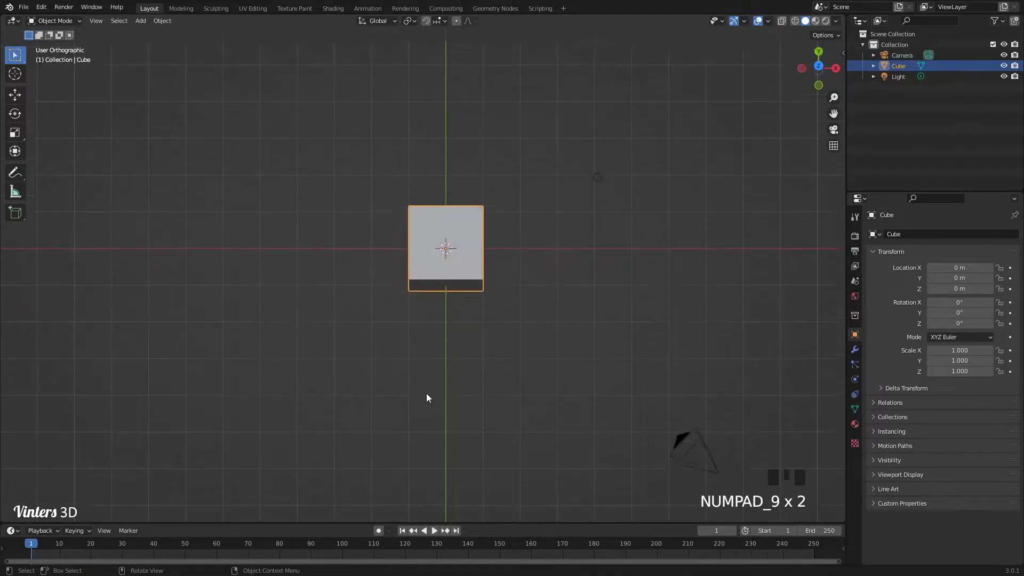
{"action": "key", "text": "KP_9"}
{"action": "key", "text": "KP_1"}
{"action": "key", "text": "KP_9"}
{"action": "key", "text": "KP_9"}
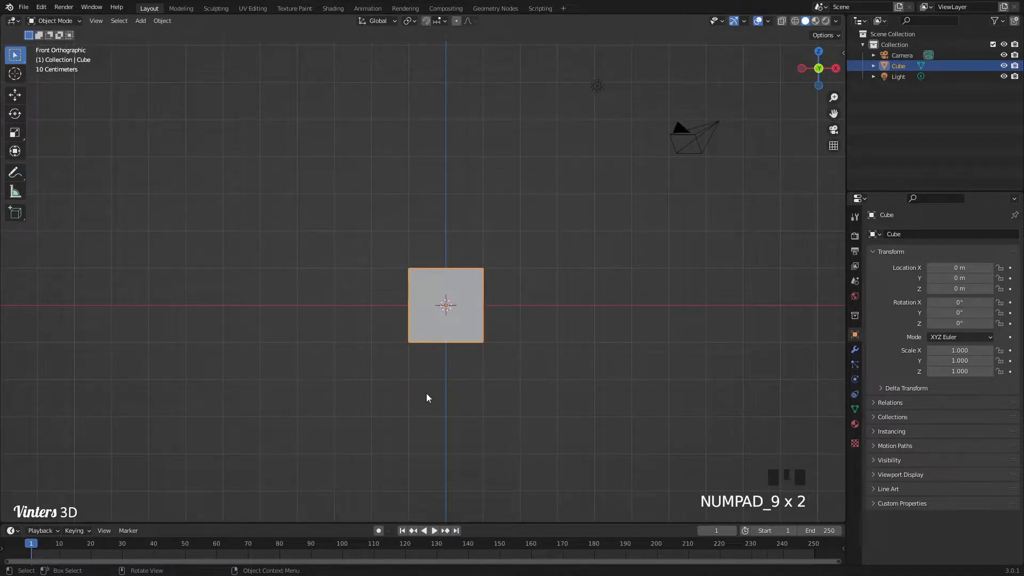
{"action": "key", "text": "KP_9"}
{"action": "key", "text": "KP_9"}
Return to an angled perspective view of the scene and select the cube
{"action": "middle_click_drag", "start_coordinate": [137, 398], "coordinate": [491, 337]}
{"action": "middle_click_drag", "start_coordinate": [564, 336], "coordinate": [455, 354]}
{"action": "middle_click_drag", "start_coordinate": [459, 351], "coordinate": [429, 309]}
{"action": "middle_click_drag", "start_coordinate": [439, 380], "coordinate": [549, 421]}
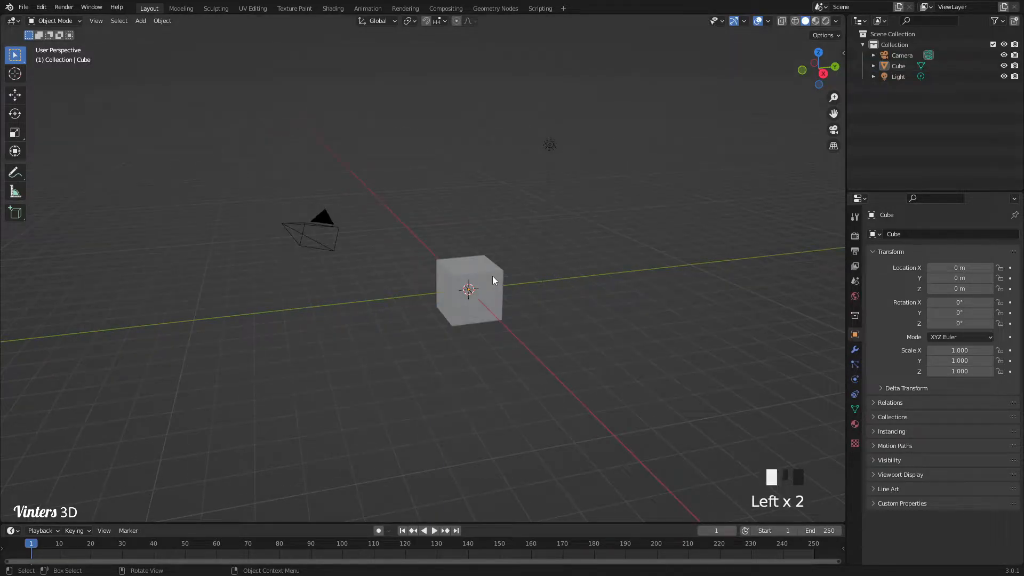
{"action": "left_click", "coordinate": [491, 276]}
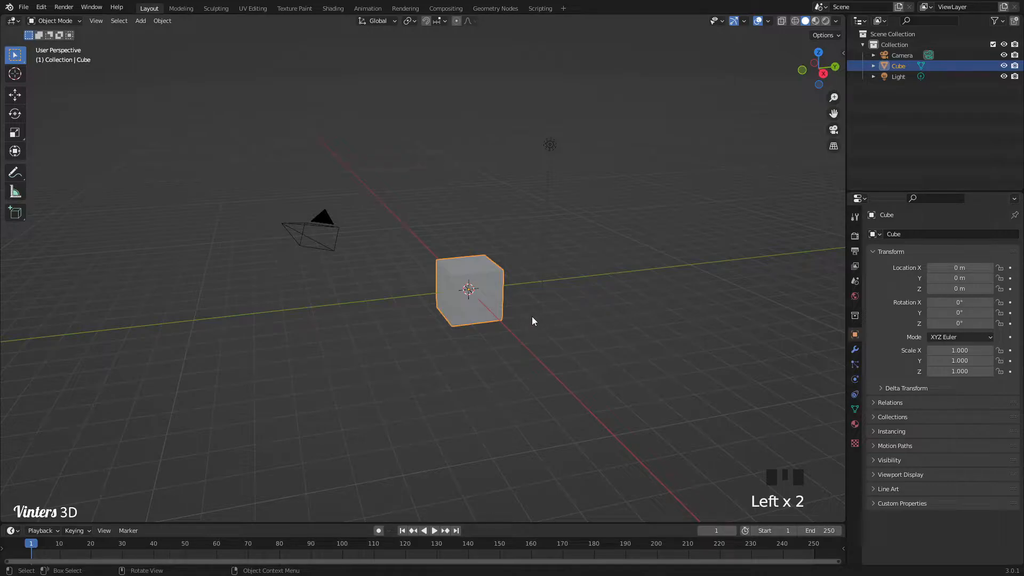
Try moving, rotating and scaling the cube freely, cancelling each transform
{"action": "key", "text": "g"}
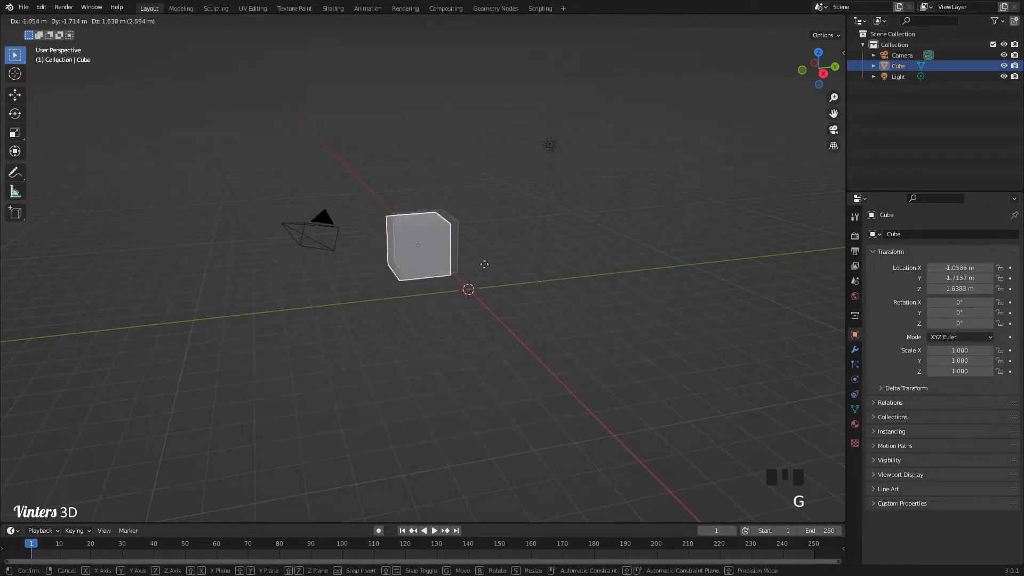
{"action": "right_click", "coordinate": [520, 328]}
{"action": "key", "text": "r"}
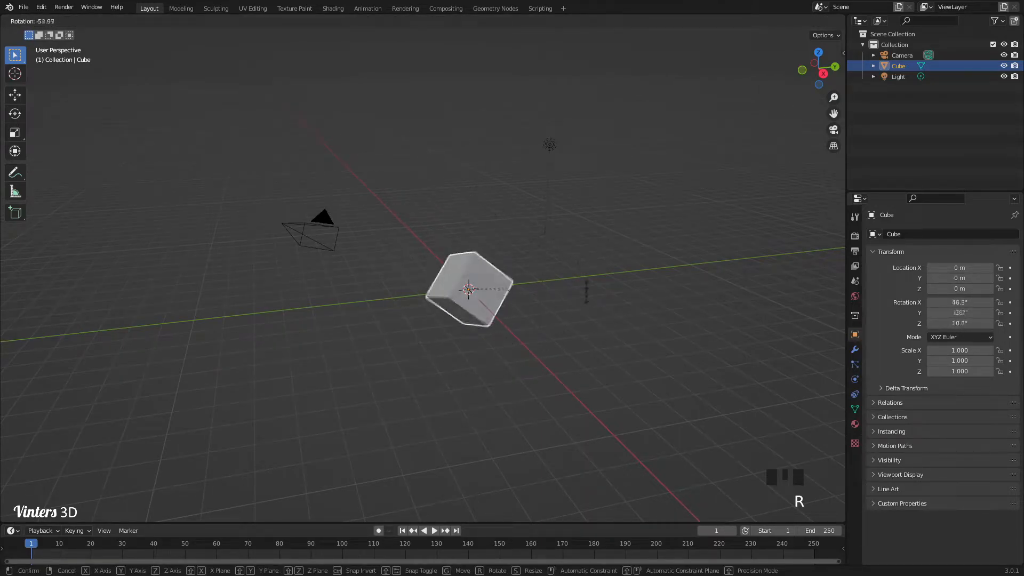
{"action": "right_click", "coordinate": [500, 366]}
{"action": "key", "text": "s"}
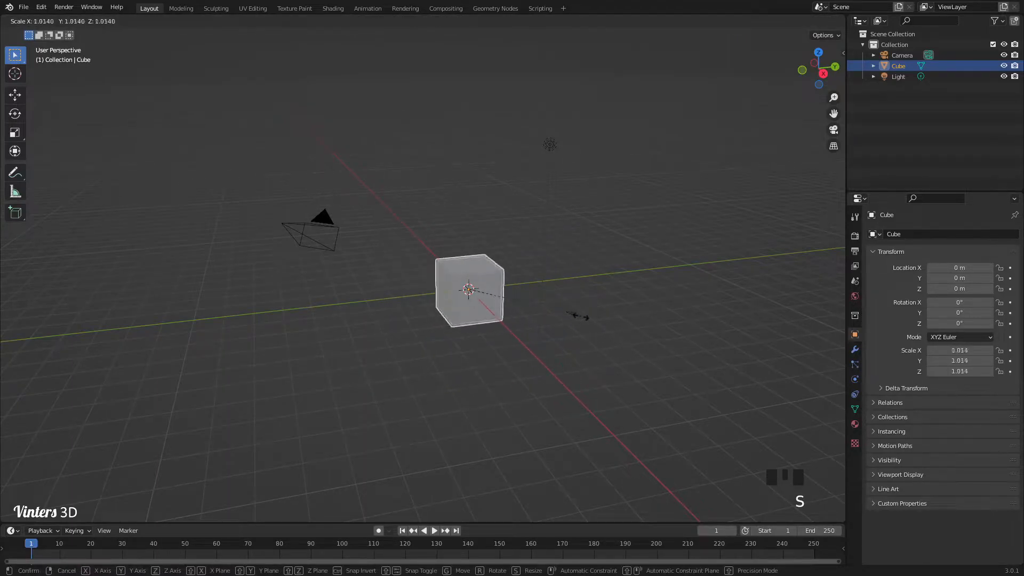
{"action": "right_click", "coordinate": [735, 375]}
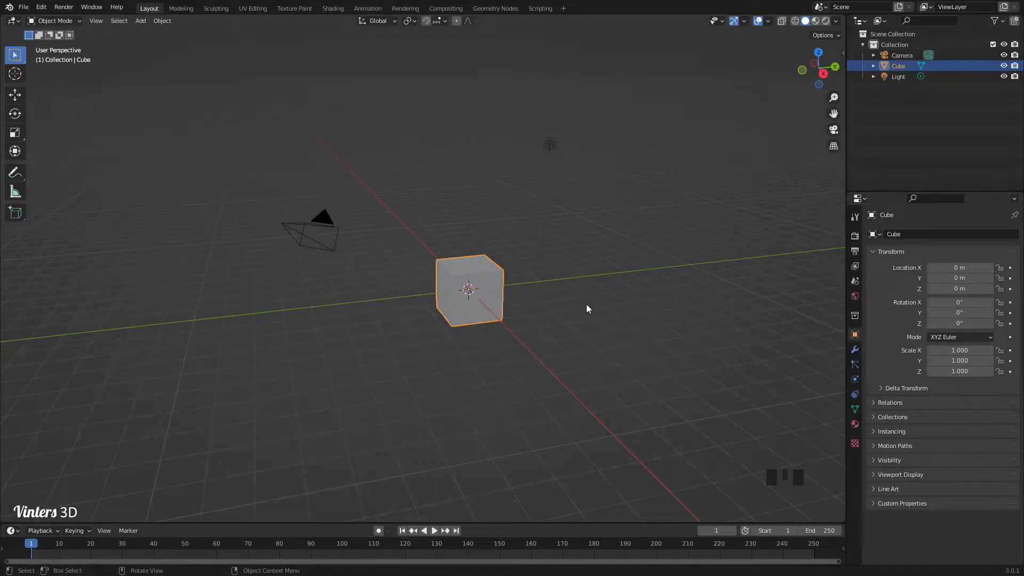
Try moving the cube constrained to the global X, Y and Z axes in turn, and cancel the move
{"action": "key", "text": "g"}
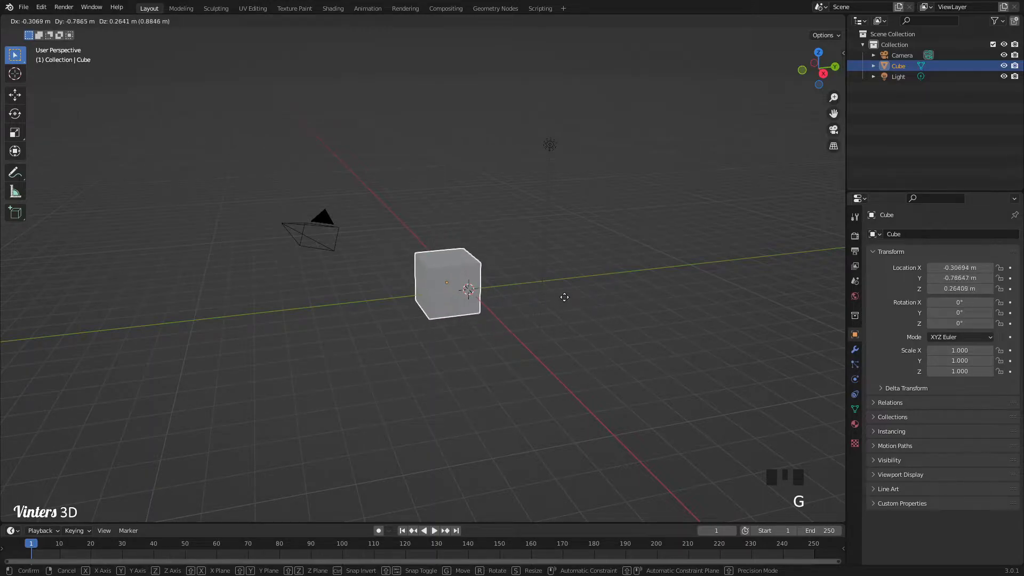
{"action": "key", "text": "x"}
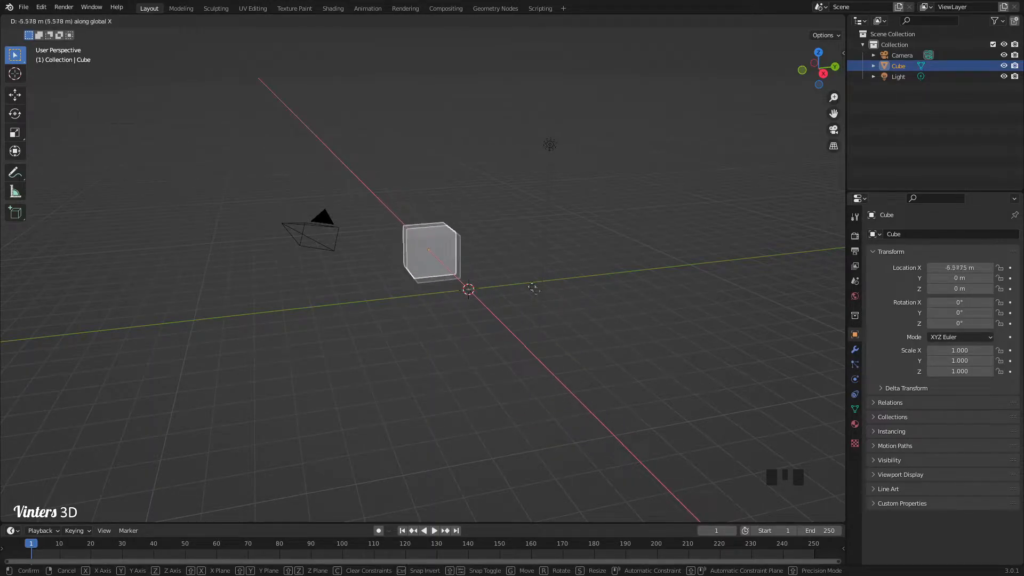
{"action": "key", "text": "y"}
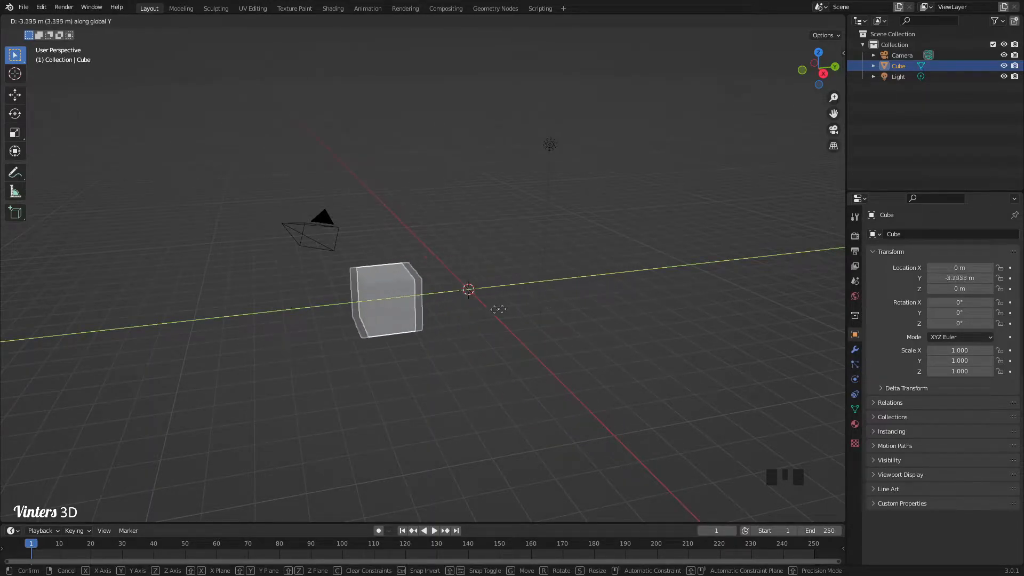
{"action": "key", "text": "z"}
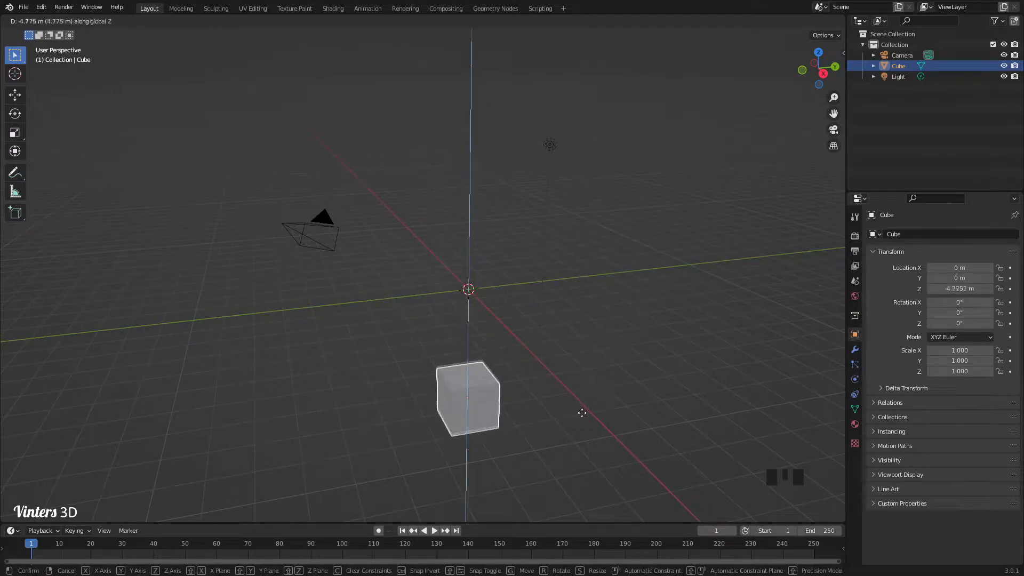
{"action": "right_click", "coordinate": [606, 296]}
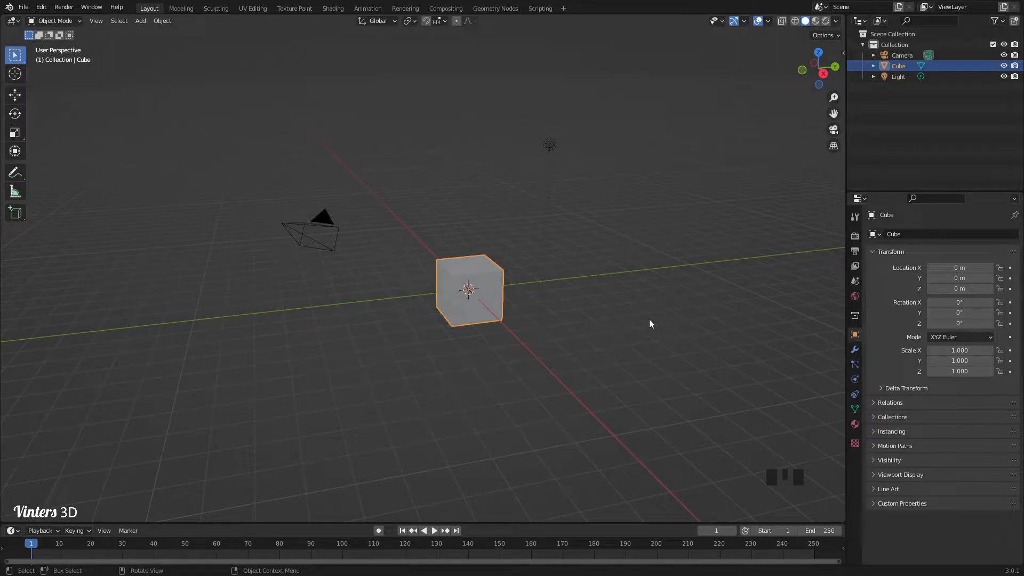
Try moving the cube across the ground plane with the Z axis locked, and cancel the move
{"action": "key", "text": "g"}
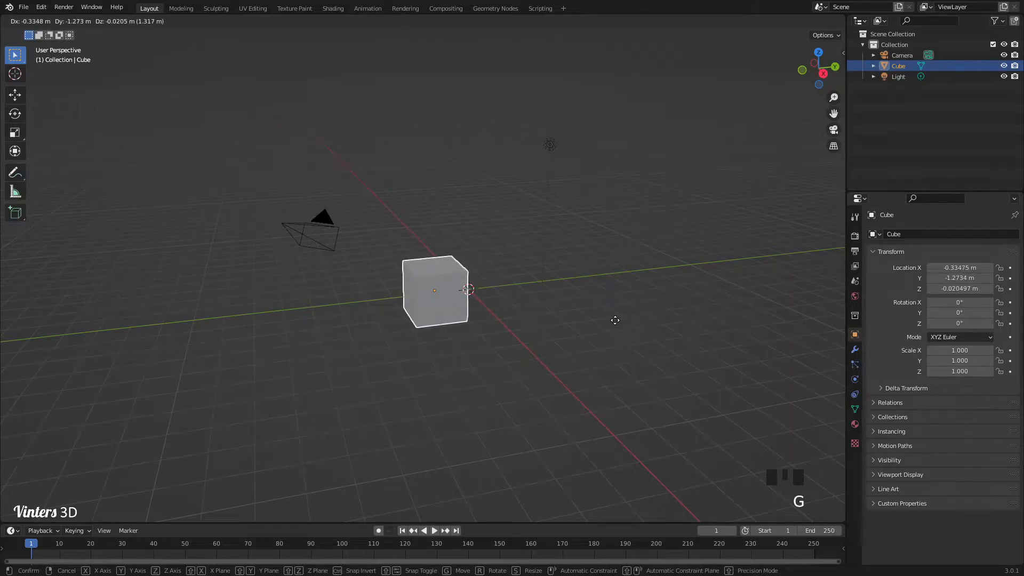
{"action": "key", "text": "shift+z"}
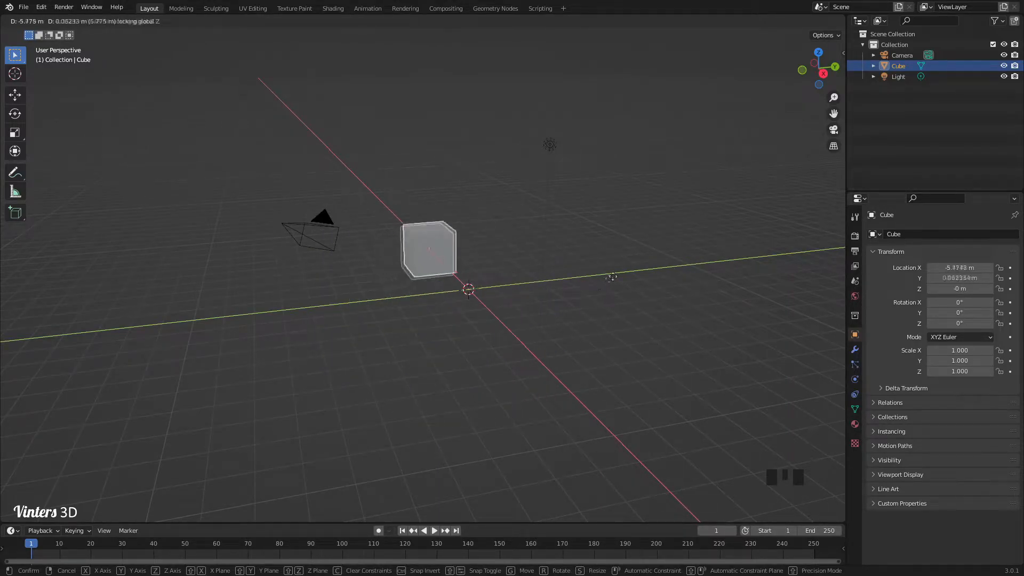
{"action": "right_click", "coordinate": [635, 312]}
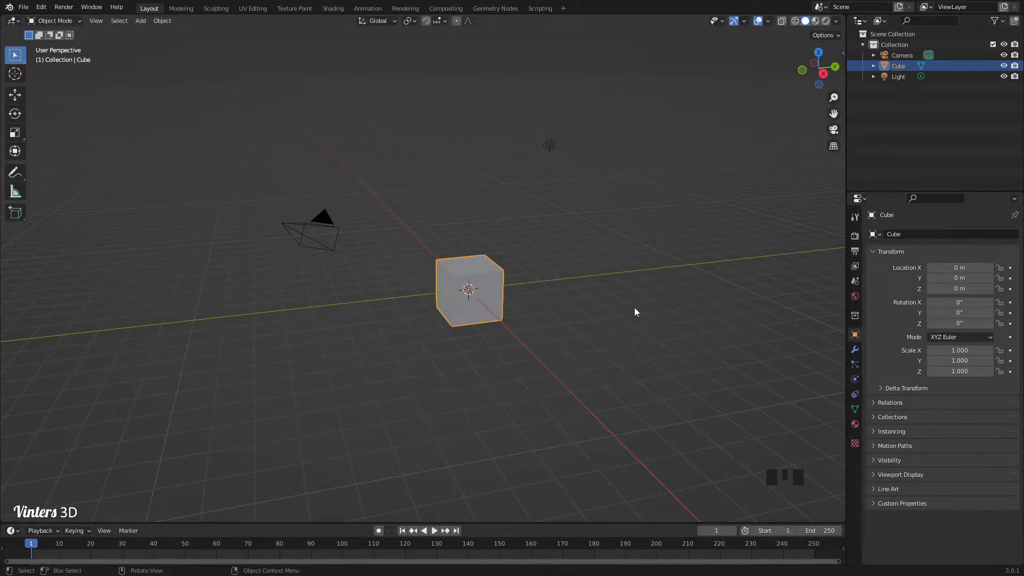
Try moving the cube along the global Y axis and along the global X axis, cancelling both moves
{"action": "key", "text": "g"}
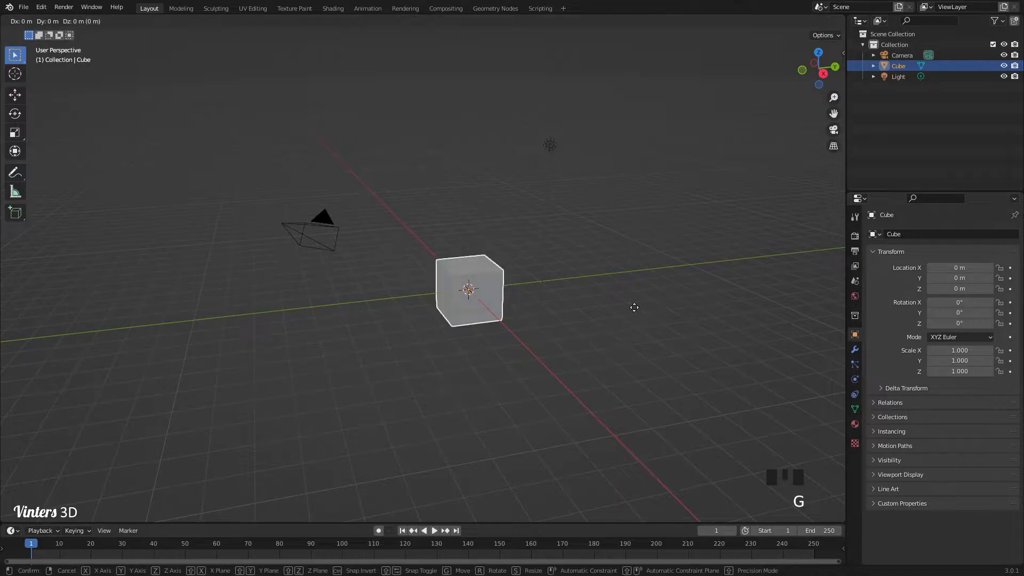
{"action": "key", "text": "y"}
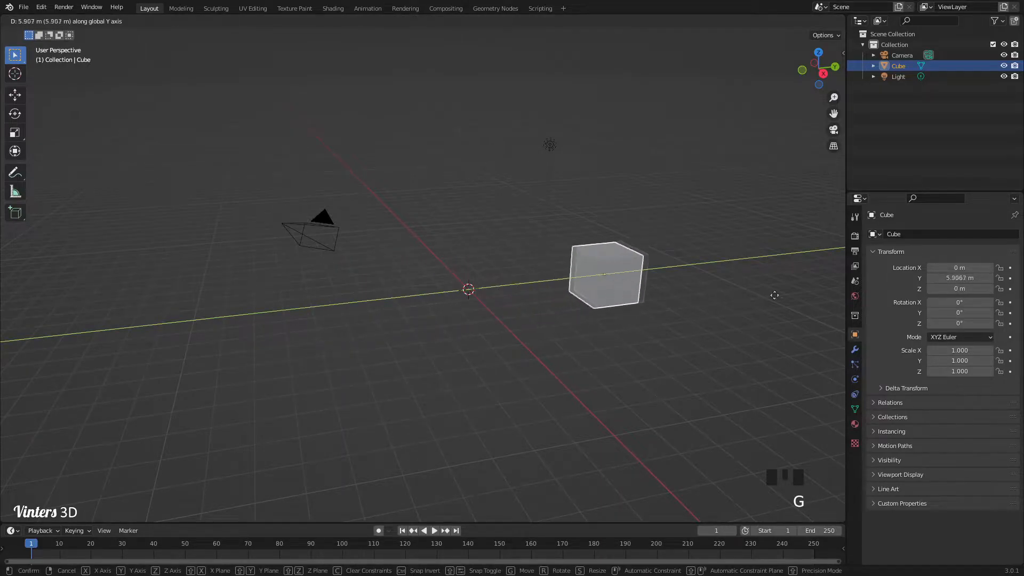
{"action": "right_click", "coordinate": [653, 315]}
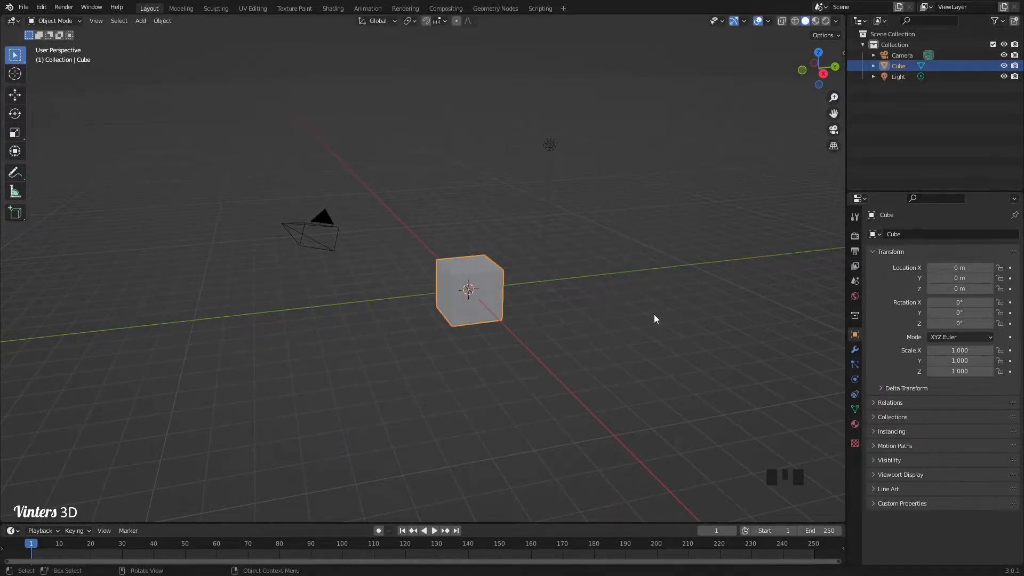
{"action": "key", "text": "g"}
{"action": "key", "text": "x"}
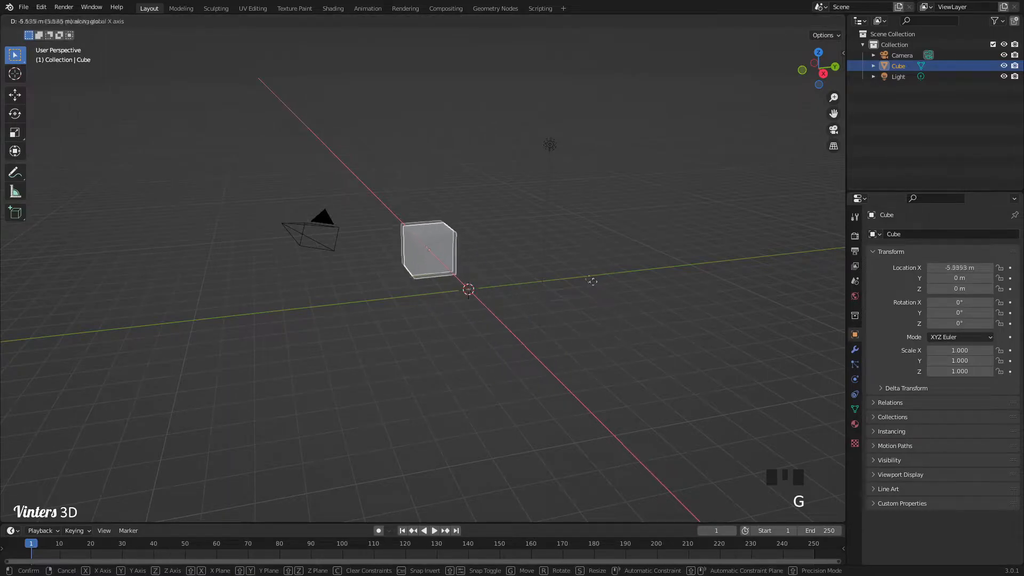
{"action": "right_click", "coordinate": [650, 325]}
Try rotating the cube about the Z axis and scaling it along the global Y axis, cancelling both transforms
{"action": "key", "text": "r"}
{"action": "key", "text": "z"}
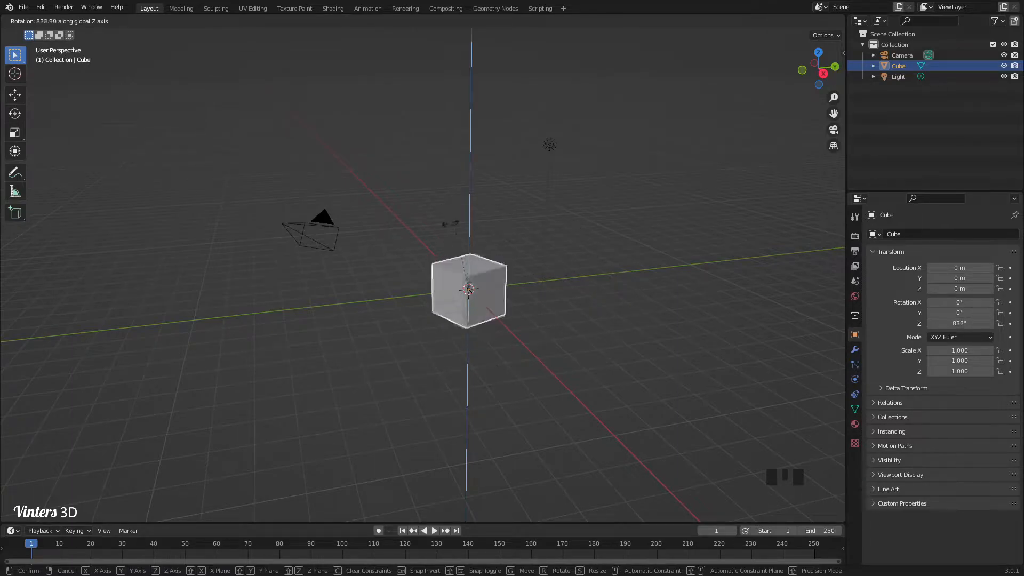
{"action": "key", "text": "z"}
{"action": "key", "text": "z"}
{"action": "right_click", "coordinate": [585, 347]}
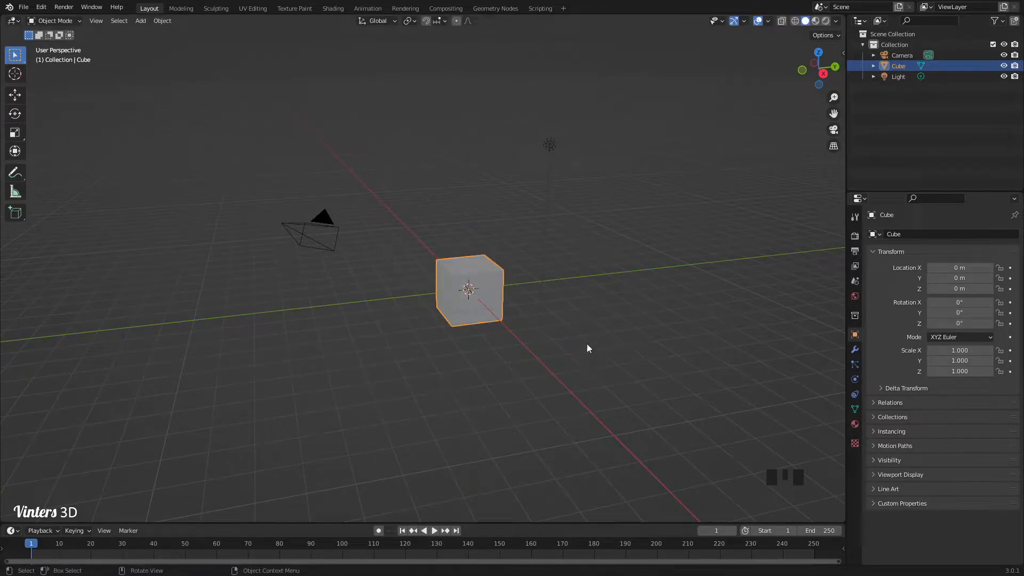
{"action": "key", "text": "s"}
{"action": "key", "text": "y"}
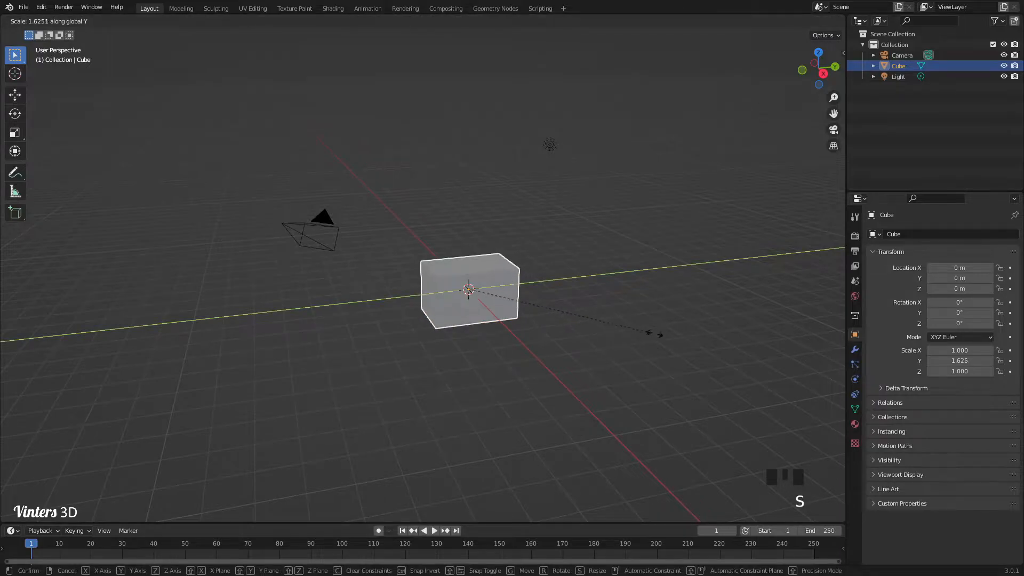
{"action": "right_click", "coordinate": [605, 327]}
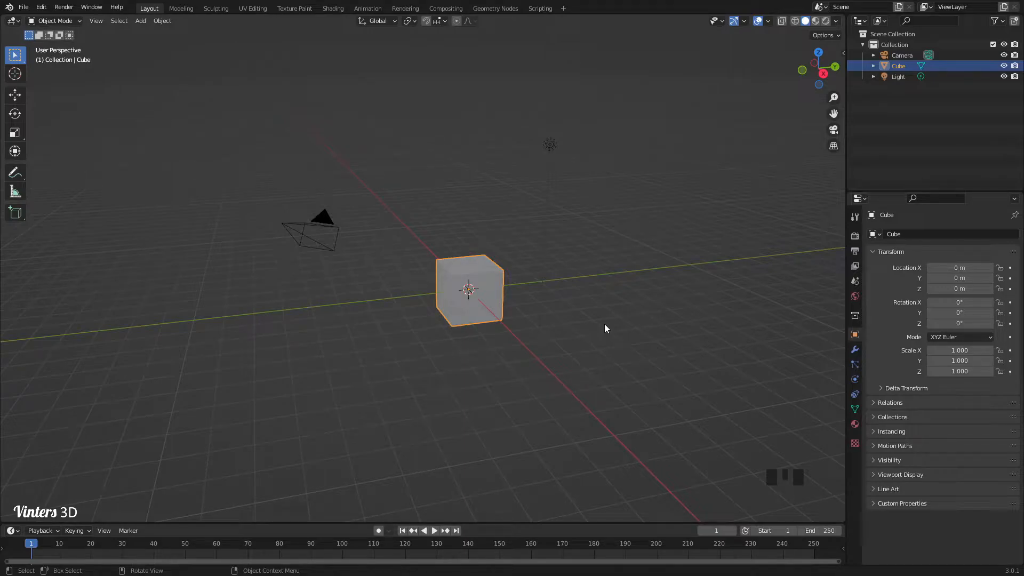
Enable the Move object gizmo in the viewport and reselect the cube
{"action": "left_click", "coordinate": [744, 22]}
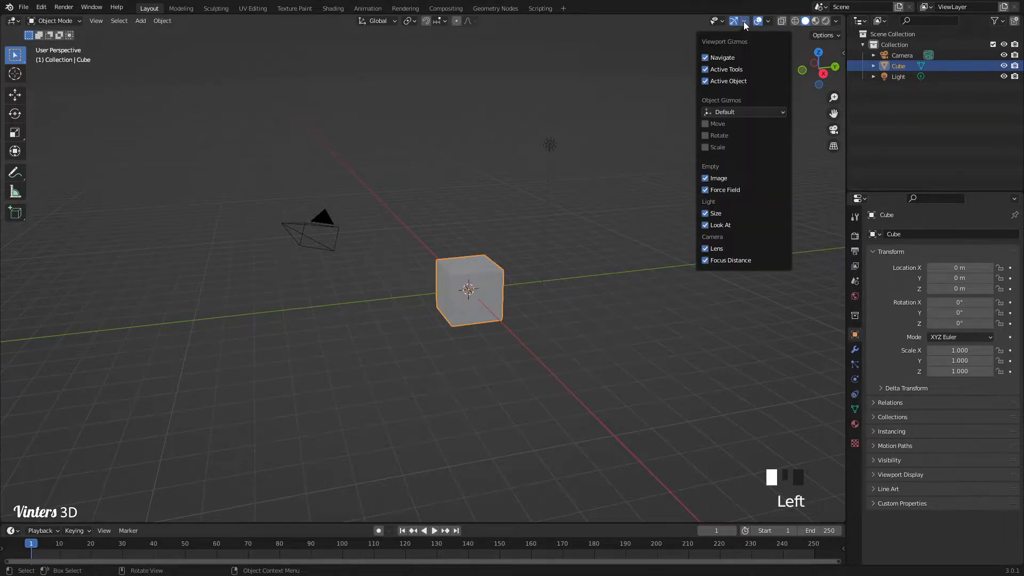
{"action": "left_click", "coordinate": [705, 124]}
{"action": "left_click", "coordinate": [602, 234]}
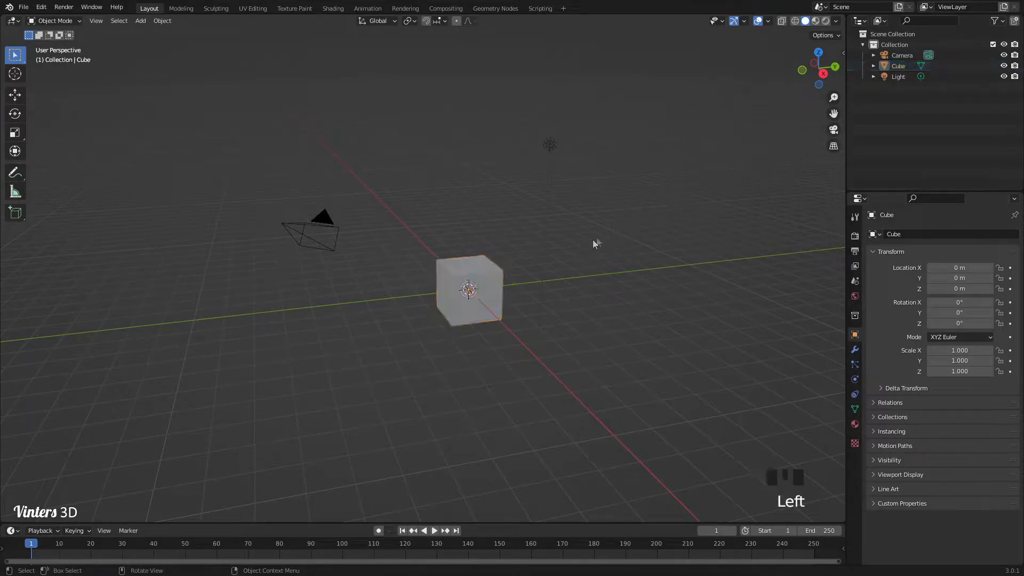
{"action": "left_click", "coordinate": [490, 284]}
Move the cube with the Move gizmo to about X 3.85 m, Y -1.25 m, Z 3.15 m
{"action": "left_click_drag", "start_coordinate": [498, 287], "coordinate": [470, 284]}
{"action": "left_click_drag", "start_coordinate": [437, 251], "coordinate": [436, 168]}
{"action": "left_click_drag", "start_coordinate": [451, 227], "coordinate": [537, 248]}
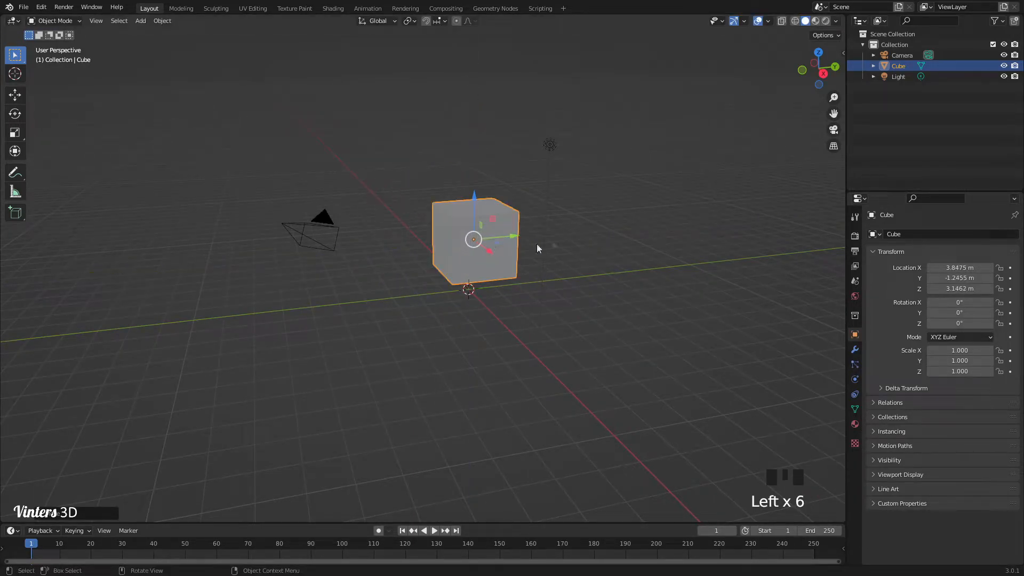
Enable the Rotate and Scale object gizmos alongside the Move gizmo
{"action": "left_click", "coordinate": [744, 21]}
{"action": "left_click", "coordinate": [704, 137]}
{"action": "left_click", "coordinate": [706, 148]}
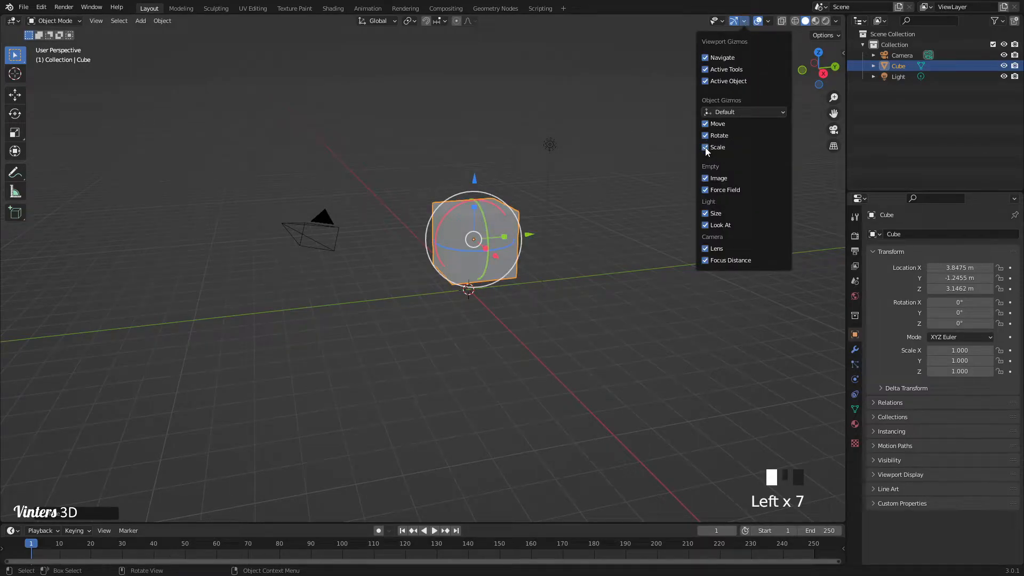
Use the gizmos to stretch the cube to a Z scale of about 6.35 and rotate it to about 434° on X
{"action": "left_click_drag", "start_coordinate": [495, 258], "coordinate": [613, 240]}
{"action": "left_click_drag", "start_coordinate": [465, 231], "coordinate": [418, 245]}
{"action": "right_click", "coordinate": [418, 245]}
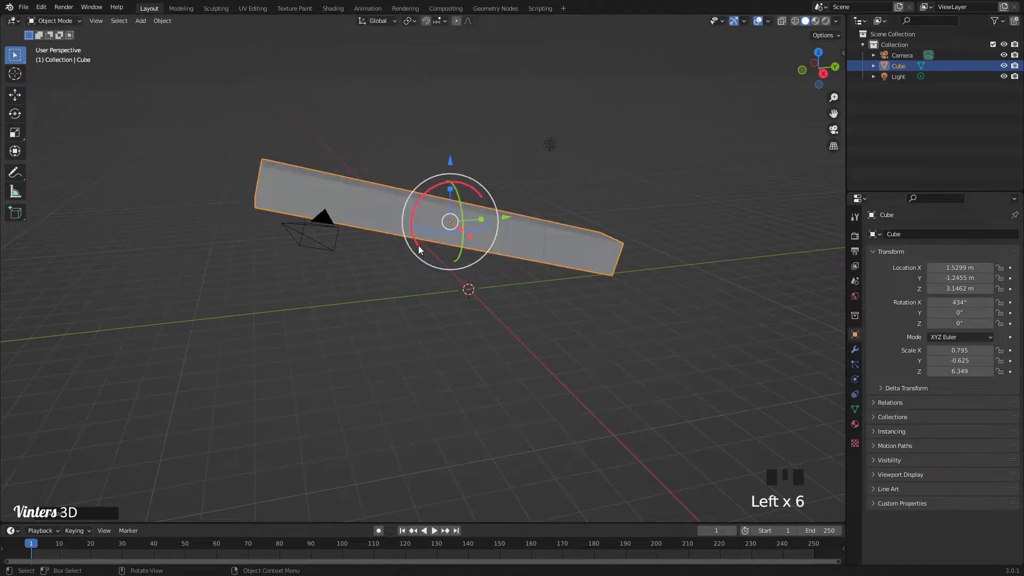
{"action": "left_click", "coordinate": [654, 316]}
{"action": "left_click", "coordinate": [594, 257]}
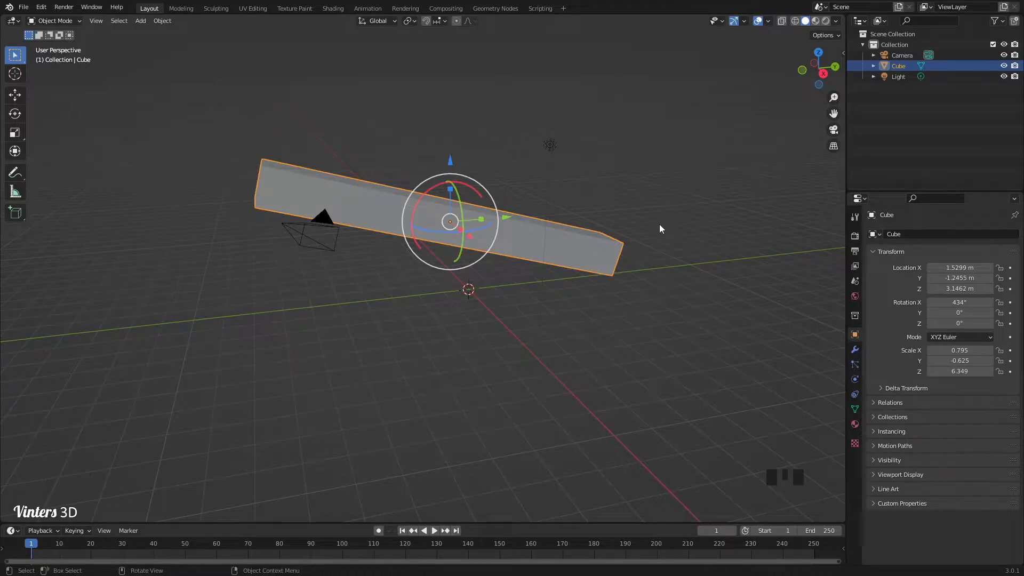
Show the cube's transform values in the viewport sidebar and set its X, Y and Z location to 0 m
{"action": "key", "text": "n"}
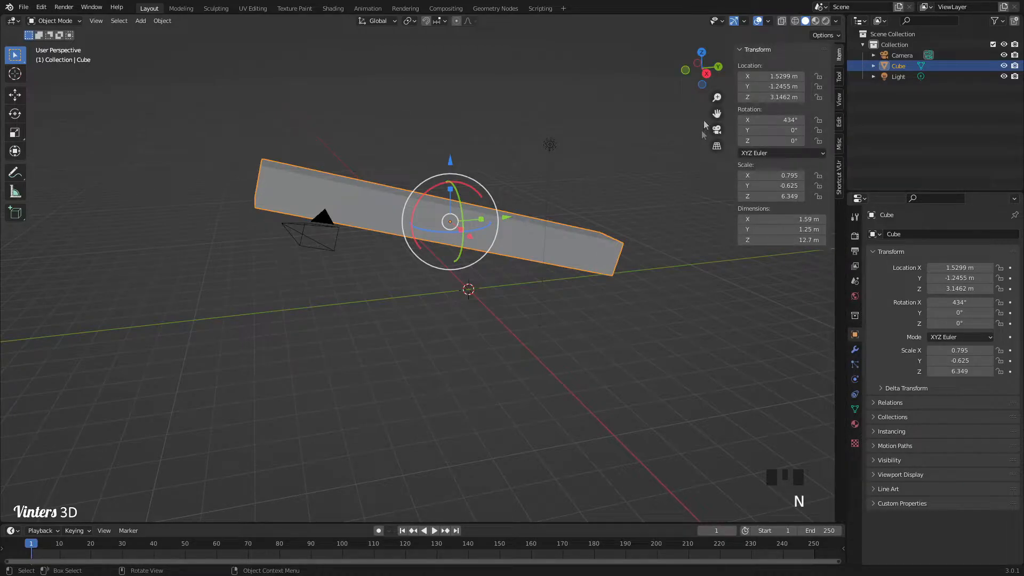
{"action": "left_click", "coordinate": [778, 77]}
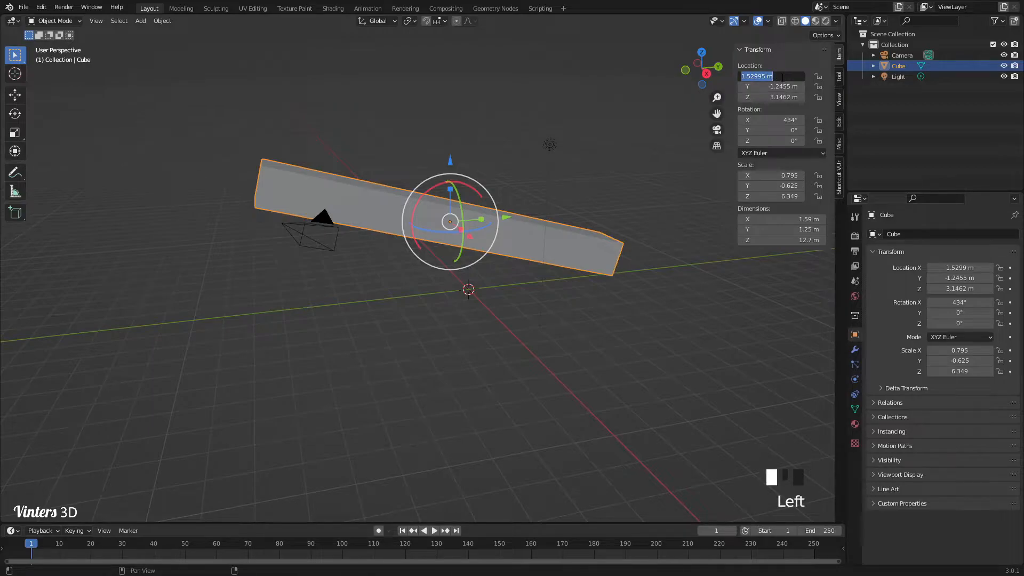
{"action": "type", "text": "1"}
{"action": "key", "text": "Return"}
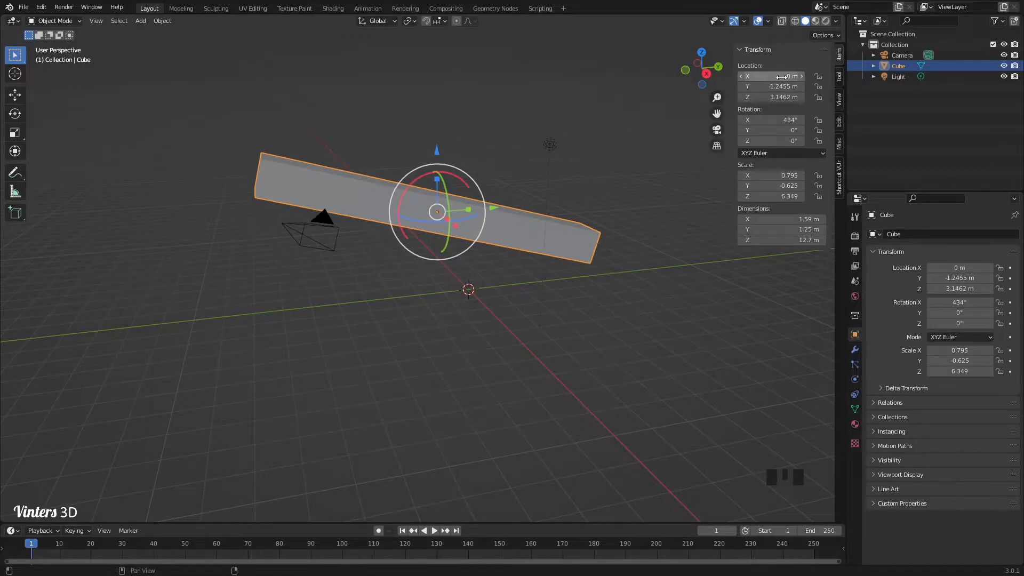
{"action": "left_click", "coordinate": [782, 86]}
{"action": "type", "text": "0"}
{"action": "key", "text": "Return"}
{"action": "left_click", "coordinate": [782, 97]}
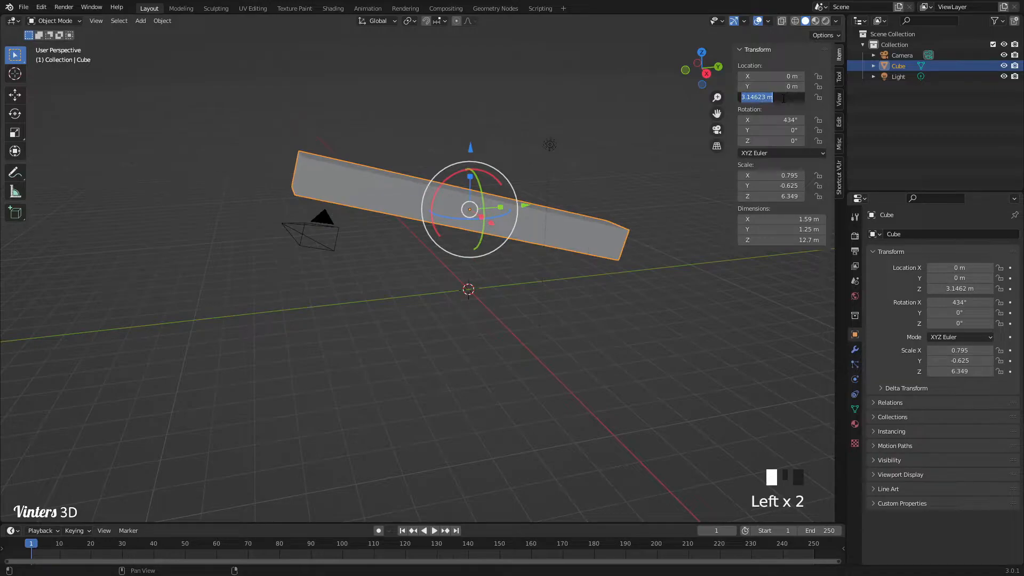
{"action": "type", "text": "0"}
{"action": "key", "text": "Return"}
Set the cube's X rotation to 0°
{"action": "left_click", "coordinate": [782, 119]}
{"action": "type", "text": "0"}
{"action": "key", "text": "Return"}
Set the cube's X, Y and Z scale to 1 and hide the viewport sidebar
{"action": "left_click", "coordinate": [776, 175]}
{"action": "type", "text": "1"}
{"action": "key", "text": "Return"}
{"action": "left_click", "coordinate": [776, 185]}
{"action": "type", "text": "1"}
{"action": "key", "text": "Return"}
{"action": "left_click", "coordinate": [775, 197]}
{"action": "type", "text": "1"}
{"action": "key", "text": "Return"}
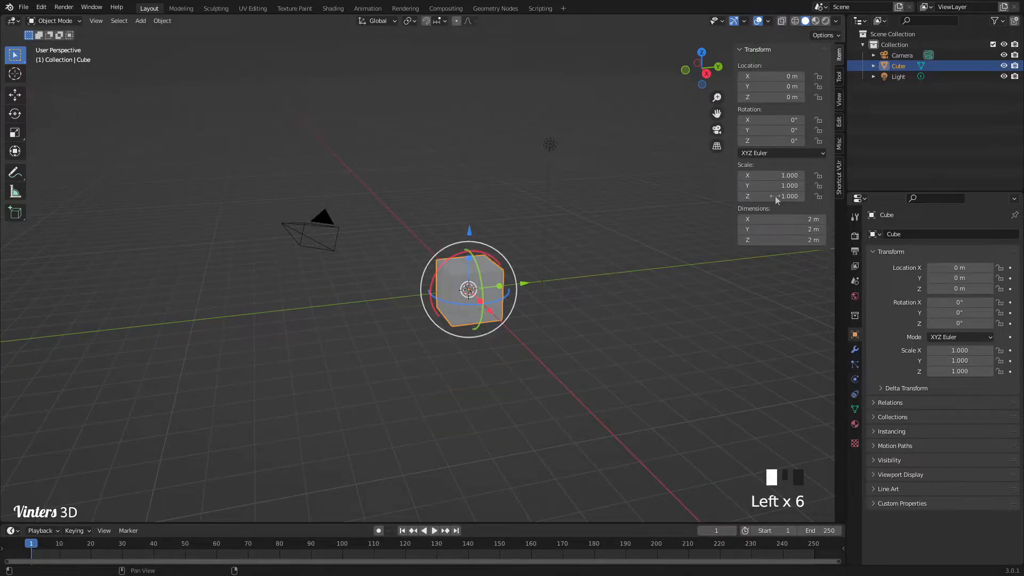
{"action": "key", "text": "n"}
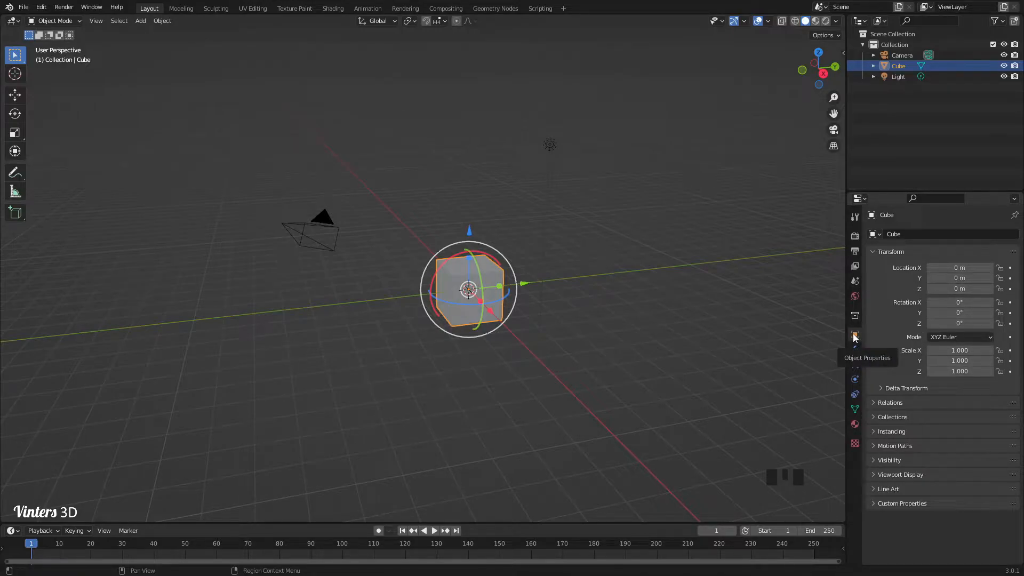
Examine the available render engines in the render properties and view the World properties
{"action": "left_click", "coordinate": [855, 235]}
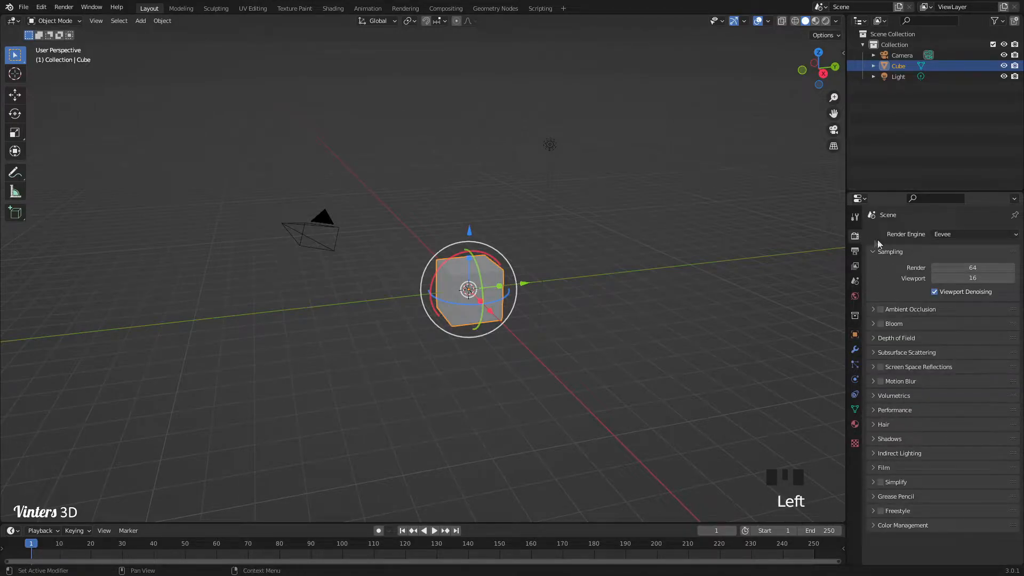
{"action": "left_click", "coordinate": [969, 234]}
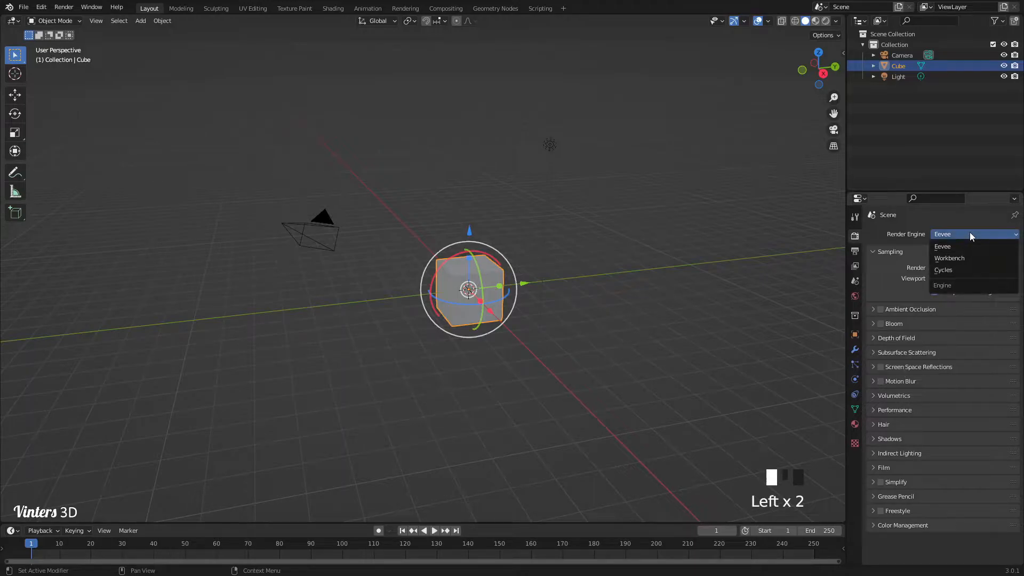
{"action": "left_click", "coordinate": [854, 296]}
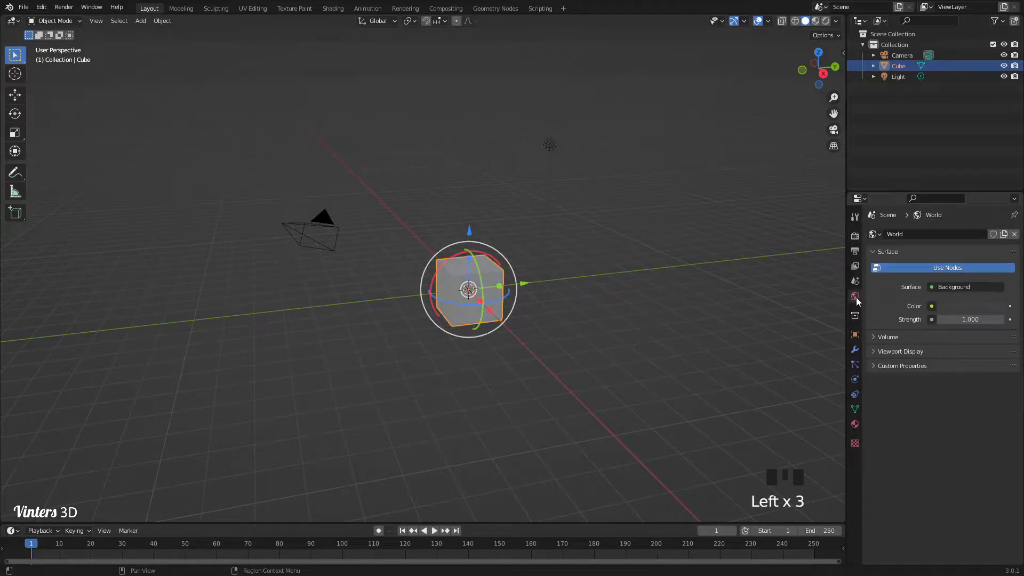
Examine the World surface shader options and the cube's object, modifier, particle, physics and mesh data properties
{"action": "left_click", "coordinate": [958, 289]}
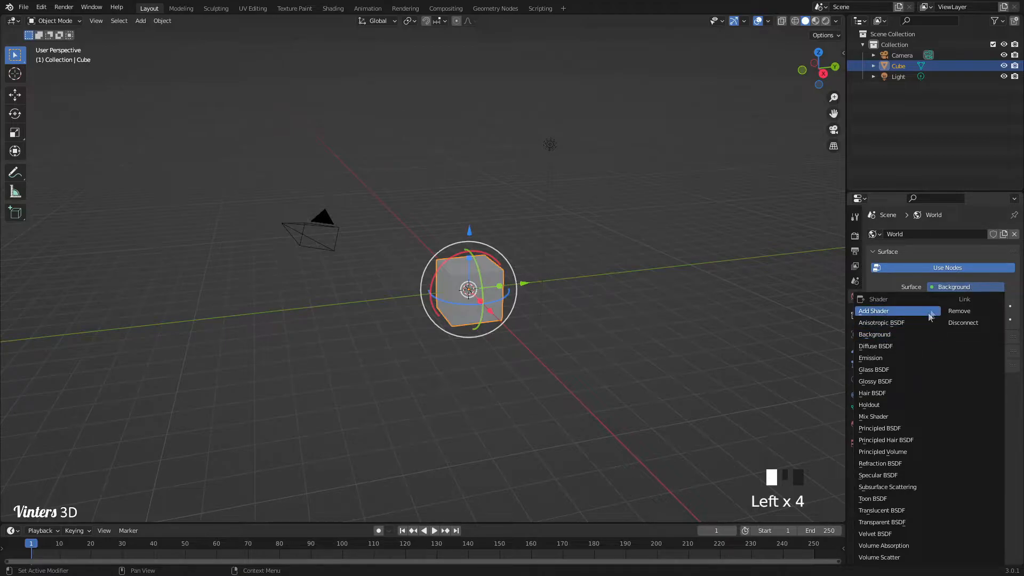
{"action": "left_click", "coordinate": [944, 287]}
{"action": "left_click", "coordinate": [854, 334]}
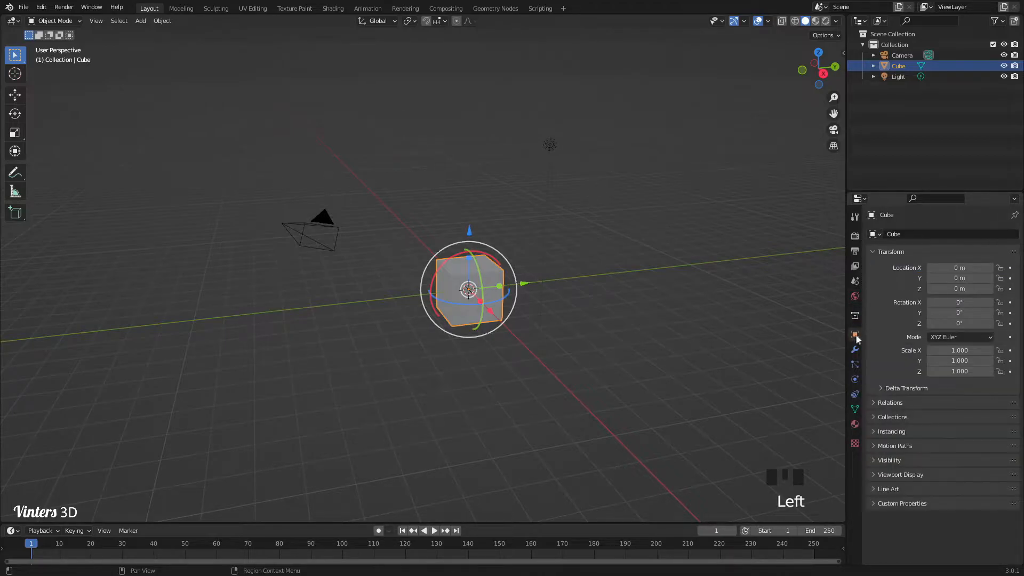
{"action": "left_click", "coordinate": [855, 350]}
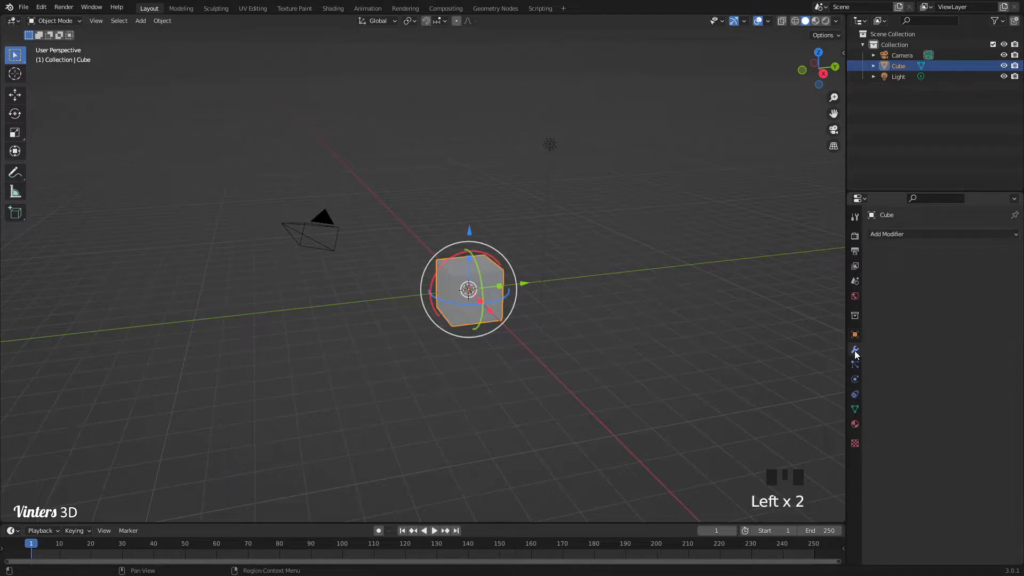
{"action": "left_click", "coordinate": [905, 236]}
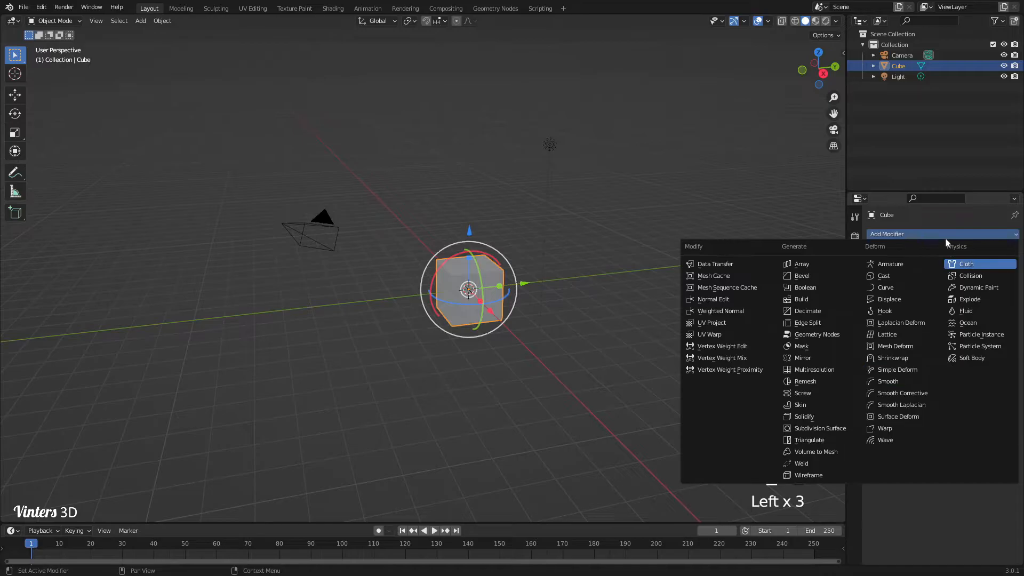
{"action": "left_click", "coordinate": [932, 232]}
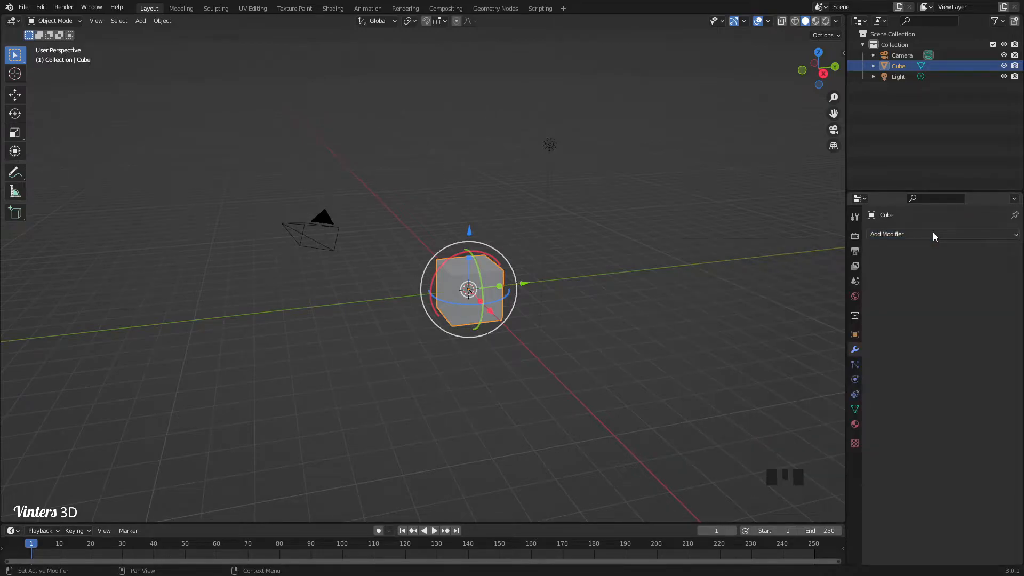
{"action": "left_click", "coordinate": [856, 365]}
{"action": "left_click", "coordinate": [855, 380]}
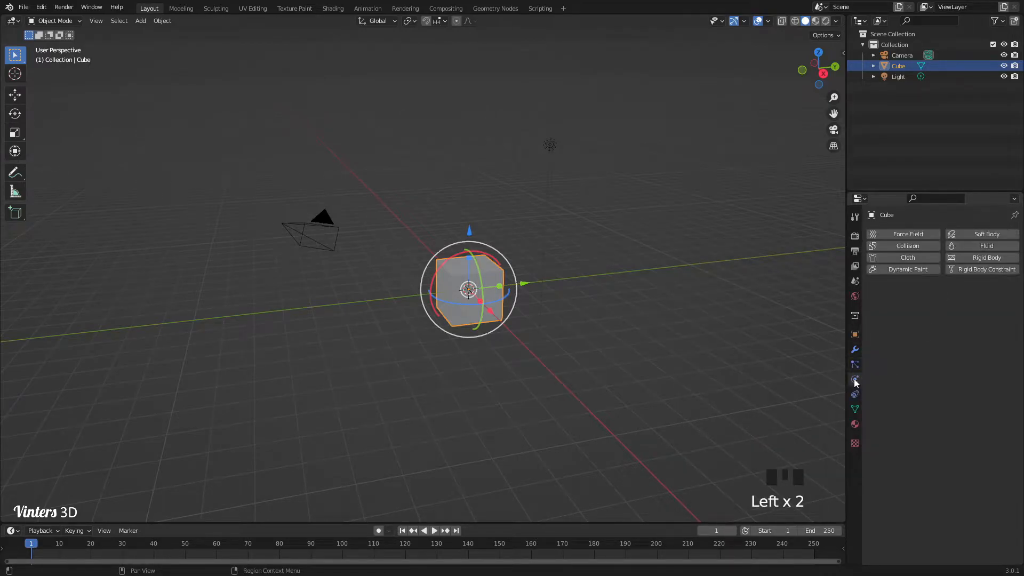
{"action": "left_click", "coordinate": [854, 408]}
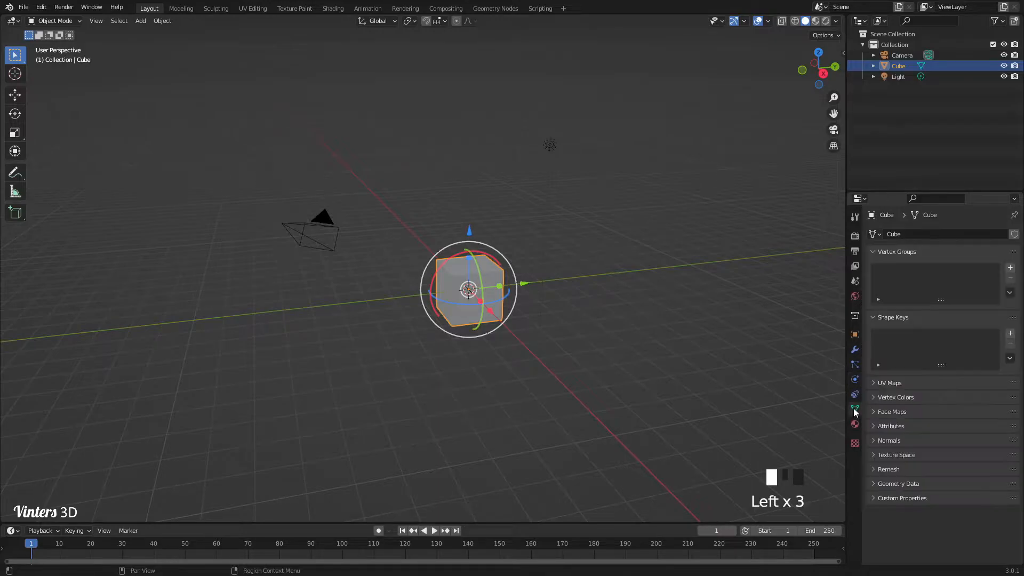
View the object data properties of the light and the camera, and reselect the cube
{"action": "left_click", "coordinate": [549, 151]}
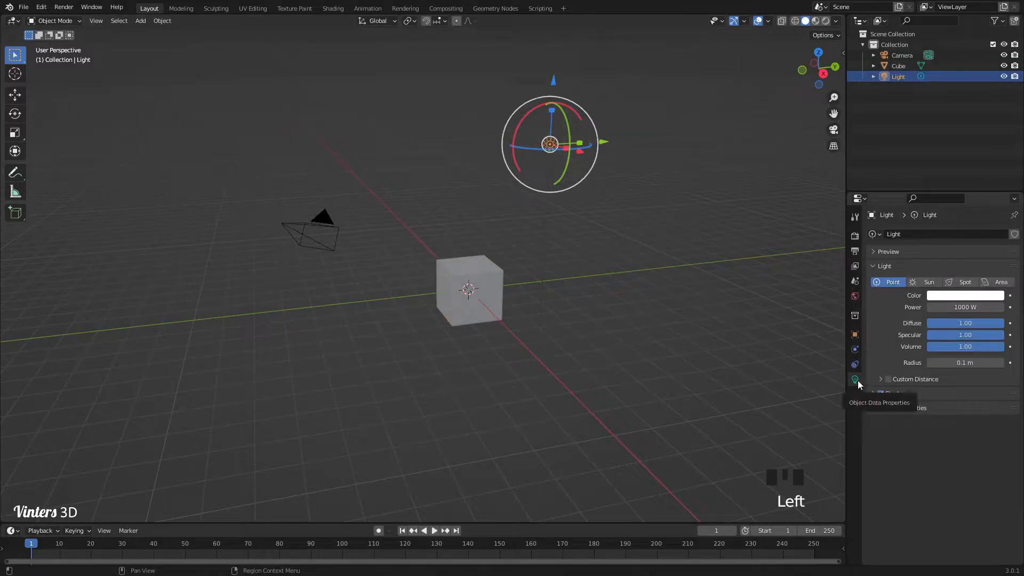
{"action": "left_click", "coordinate": [327, 224]}
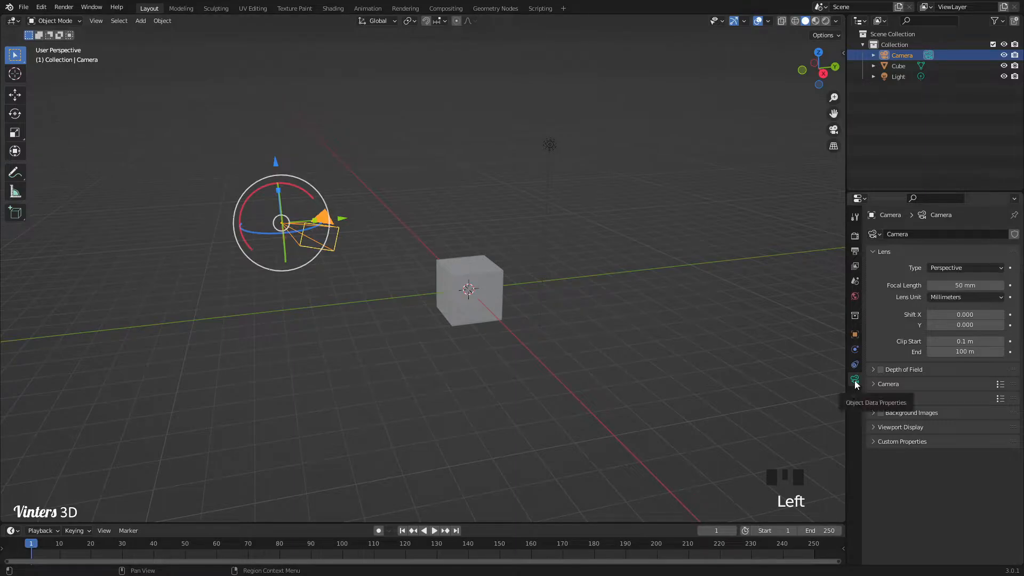
{"action": "left_click", "coordinate": [495, 283]}
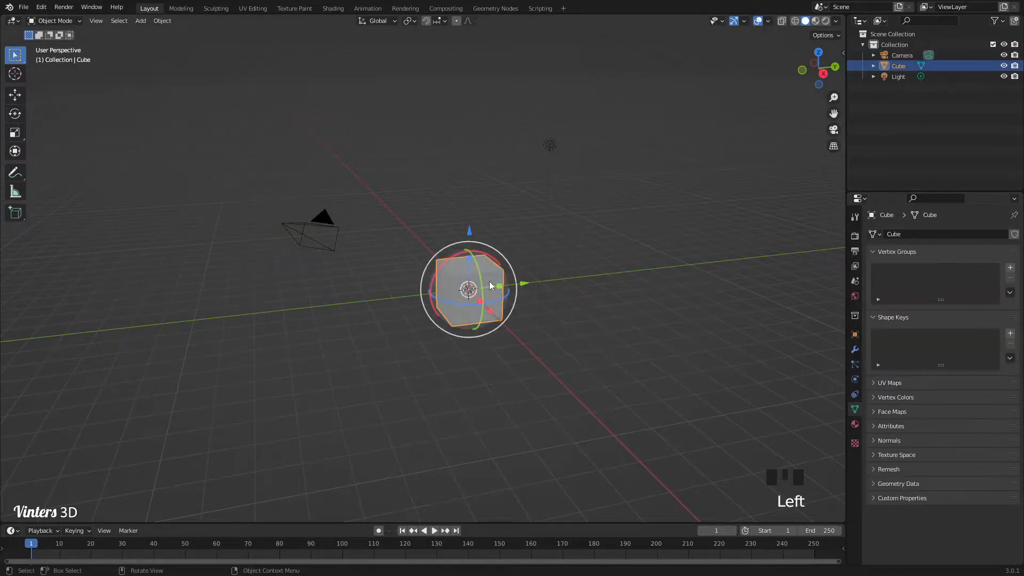
Examine the material properties of the cube, including its Principled BSDF surface settings
{"action": "left_click", "coordinate": [855, 424]}
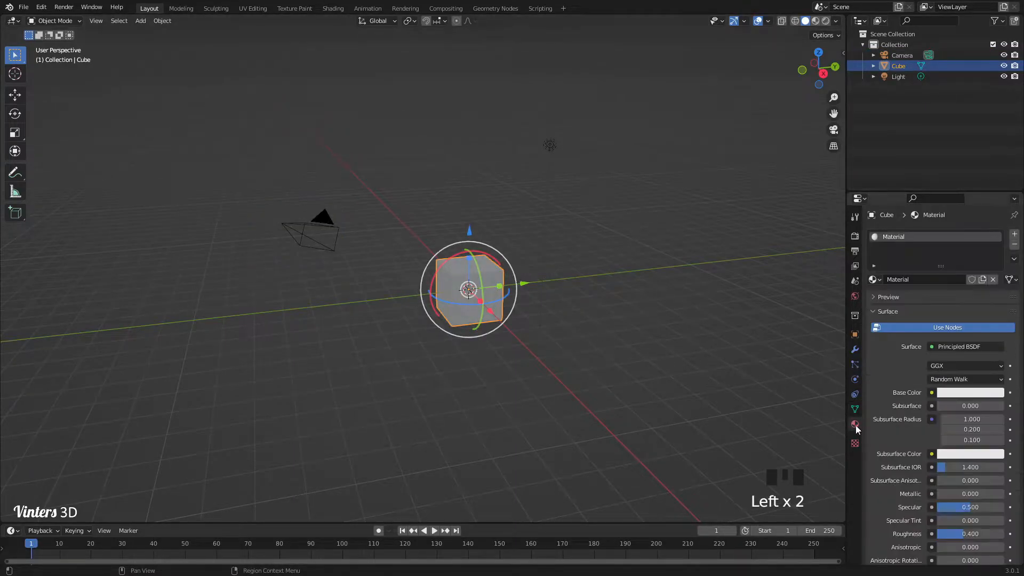
{"action": "scroll", "coordinate": [888, 371], "scroll_direction": "down", "scroll_amount": 9}
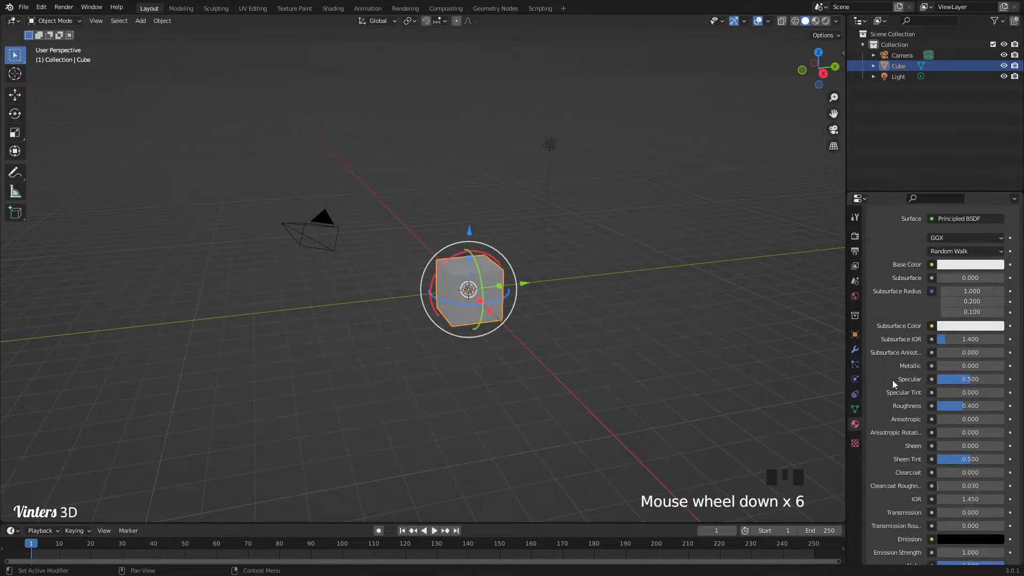
{"action": "scroll", "coordinate": [894, 385], "scroll_direction": "down", "scroll_amount": 1}
{"action": "scroll", "coordinate": [894, 386], "scroll_direction": "up", "scroll_amount": 14}
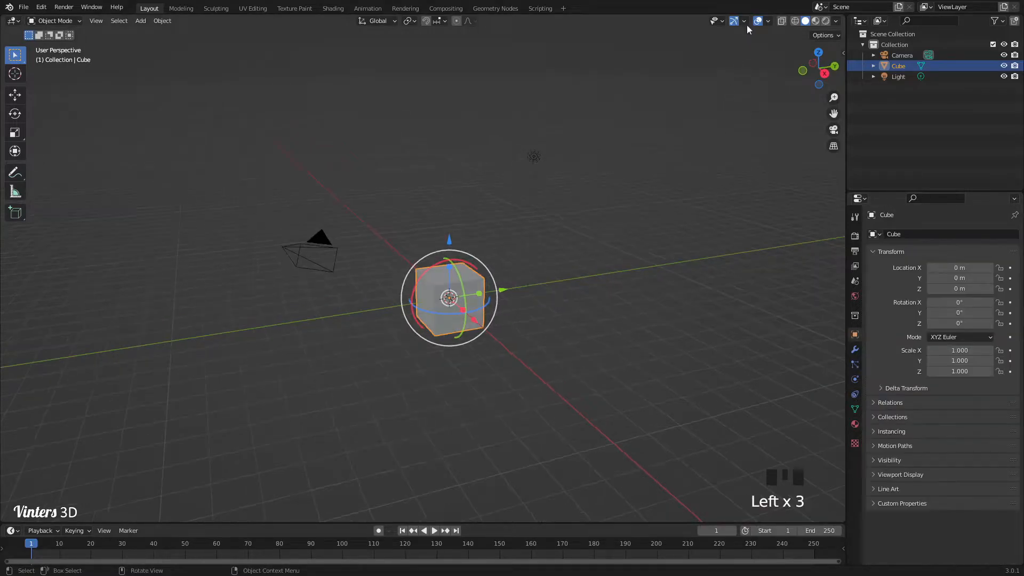
Turn off the Scale and Rotate object gizmos in the viewport
{"action": "left_click", "coordinate": [745, 22]}
{"action": "left_click", "coordinate": [705, 147]}
{"action": "left_click", "coordinate": [705, 135]}
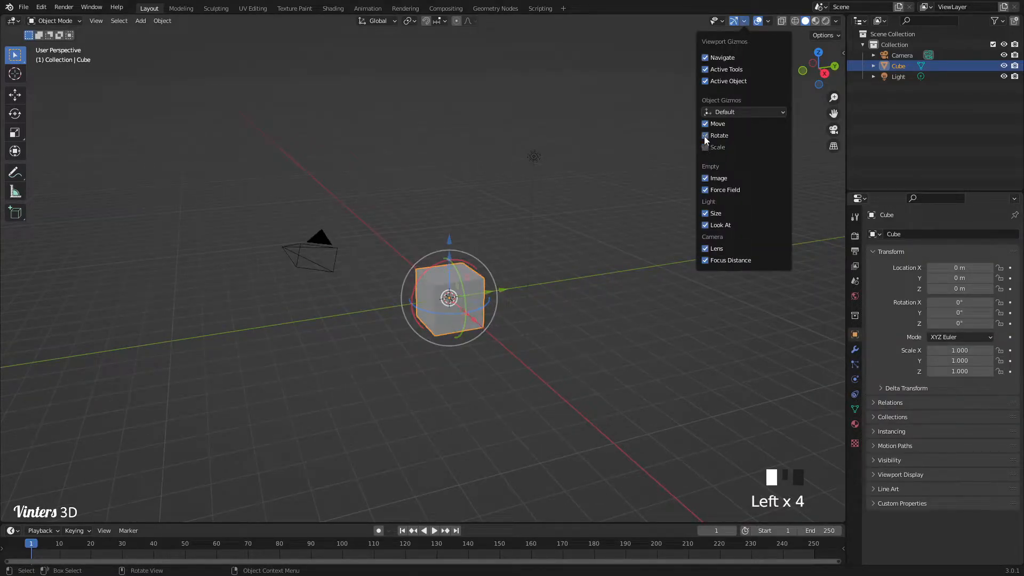
Select all objects in the scene and delete them
{"action": "key", "text": "a"}
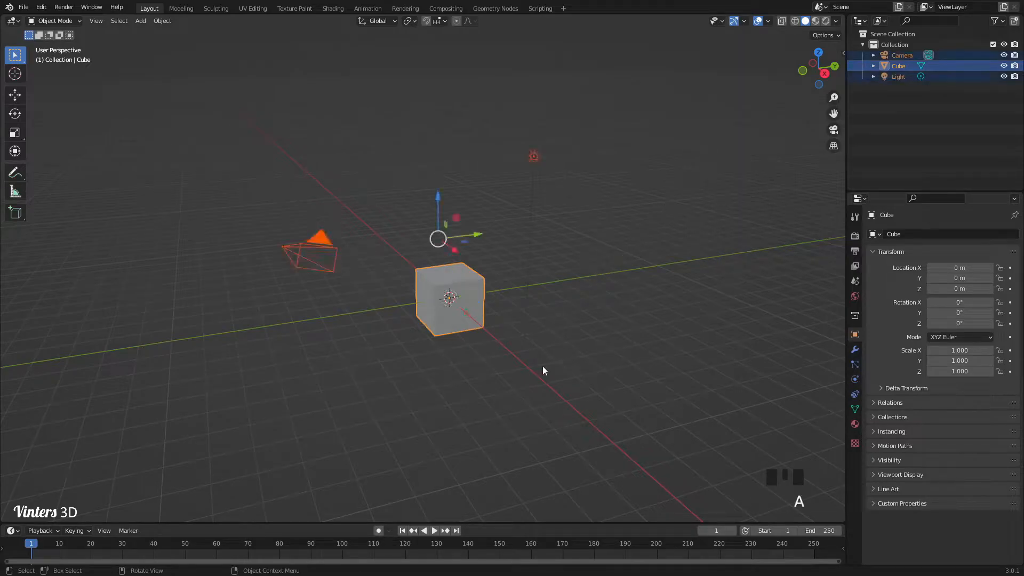
{"action": "key", "text": "x"}
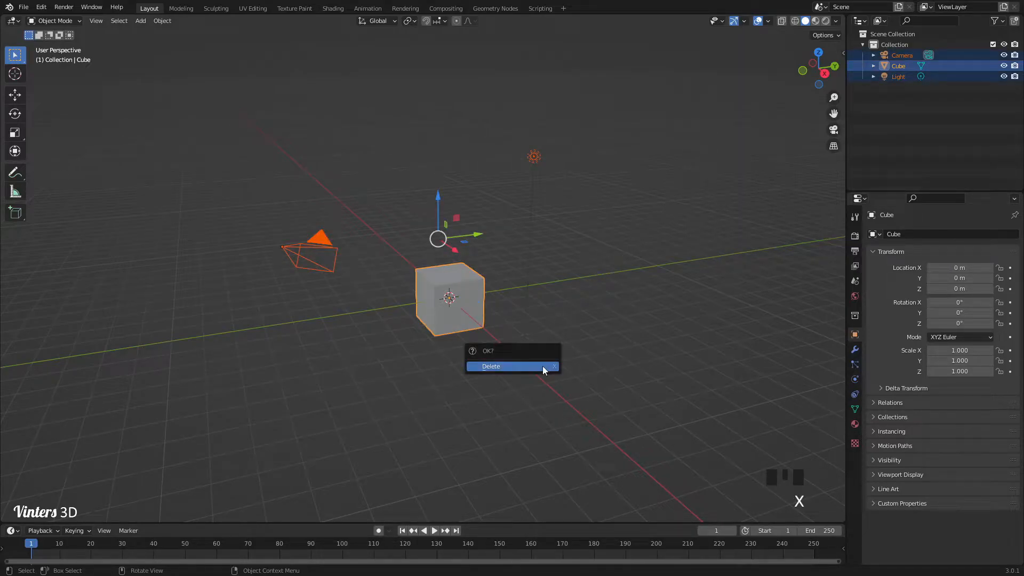
{"action": "left_click", "coordinate": [544, 369]}
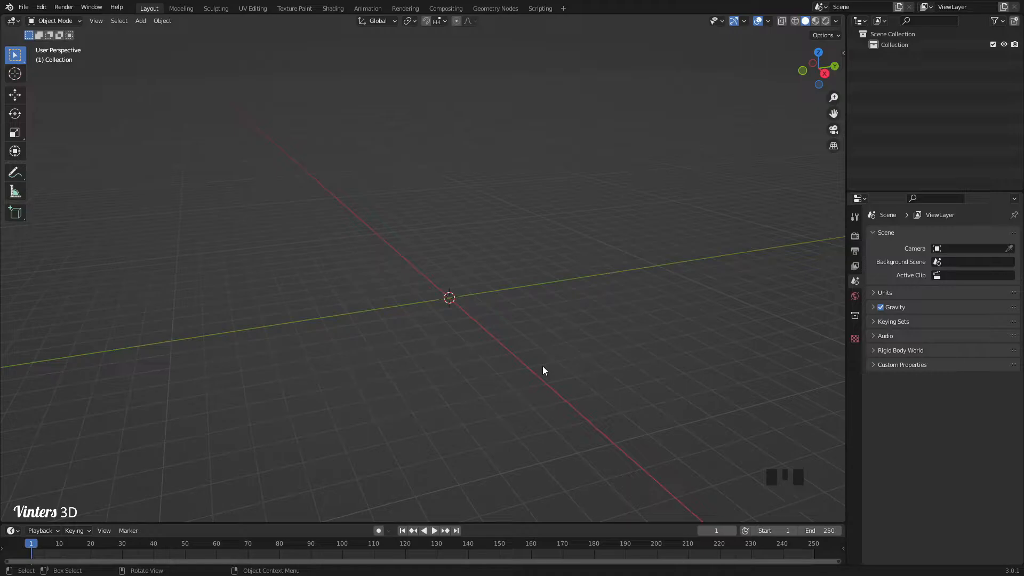
Add a cylinder mesh at the world origin and frame it in the viewport
{"action": "key", "text": "shift+a"}
{"action": "mouse_move", "coordinate": [548, 328]}
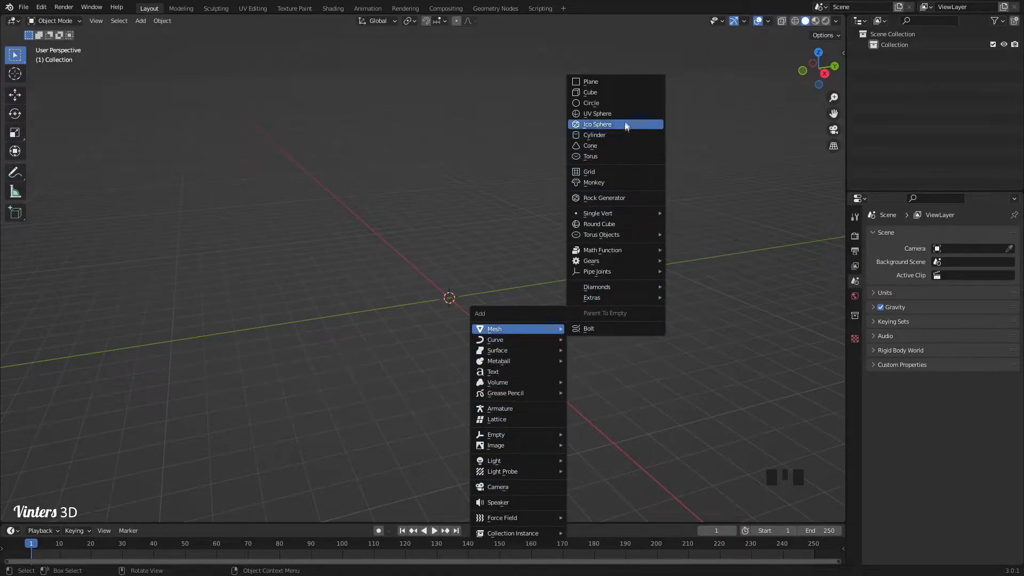
{"action": "left_click", "coordinate": [620, 136]}
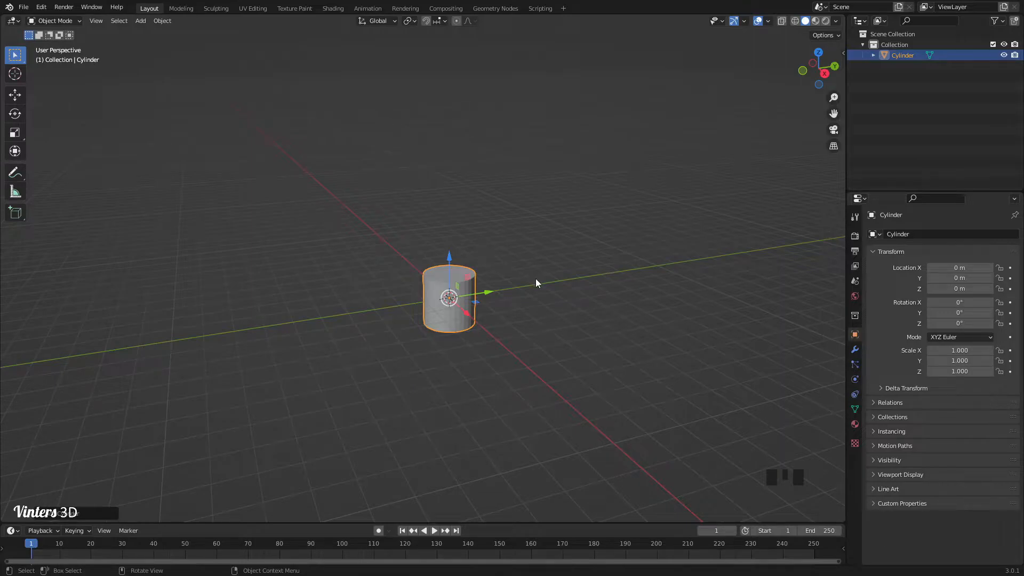
{"action": "key", "text": "KP_Decimal"}
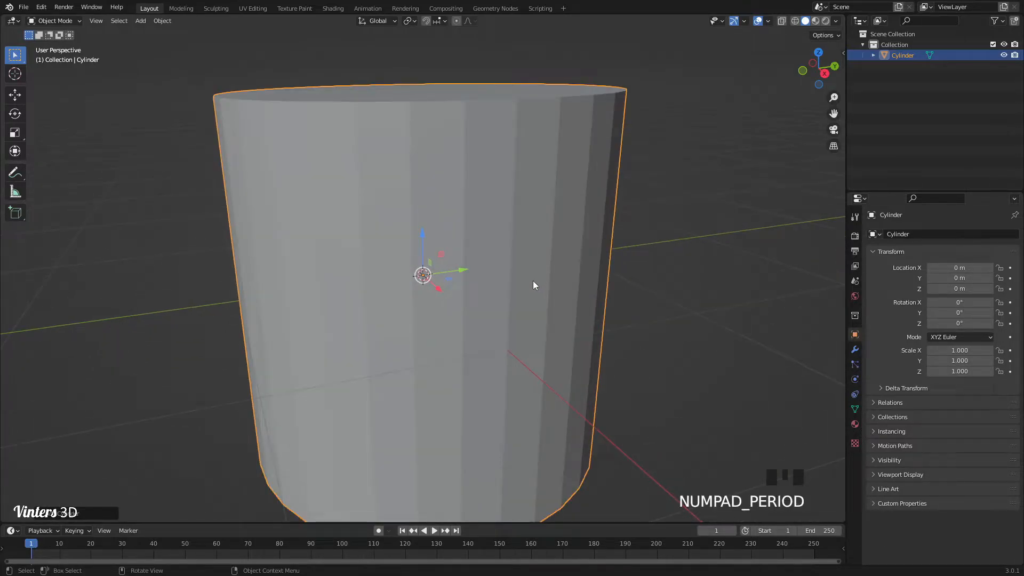
{"action": "scroll", "coordinate": [535, 283], "scroll_direction": "down", "scroll_amount": 2}
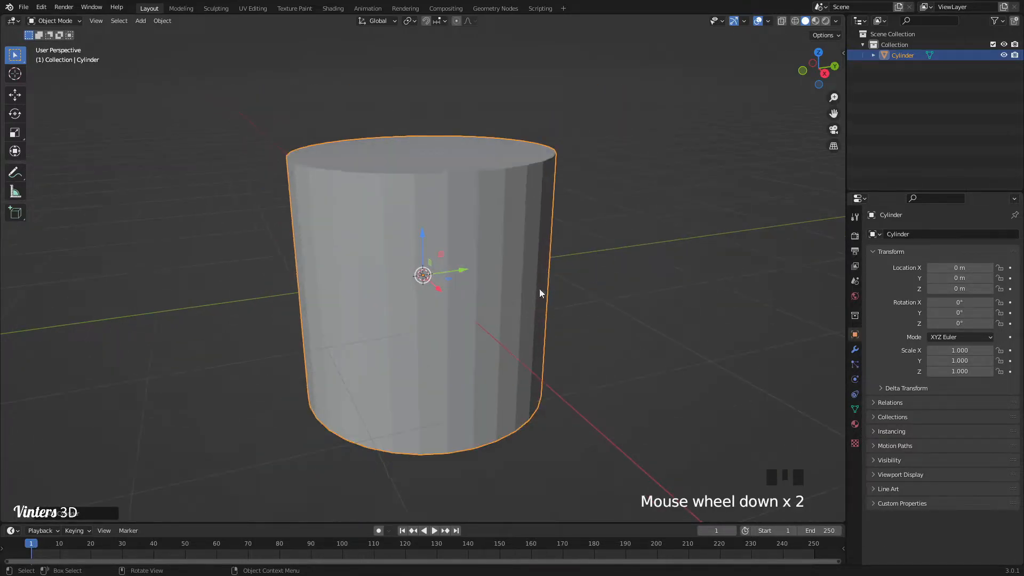
Enable the wireframe overlay so mesh edges are drawn on the objects
{"action": "left_click", "coordinate": [767, 21]}
{"action": "left_click", "coordinate": [702, 201]}
{"action": "left_click", "coordinate": [702, 202]}
{"action": "left_click", "coordinate": [702, 202]}
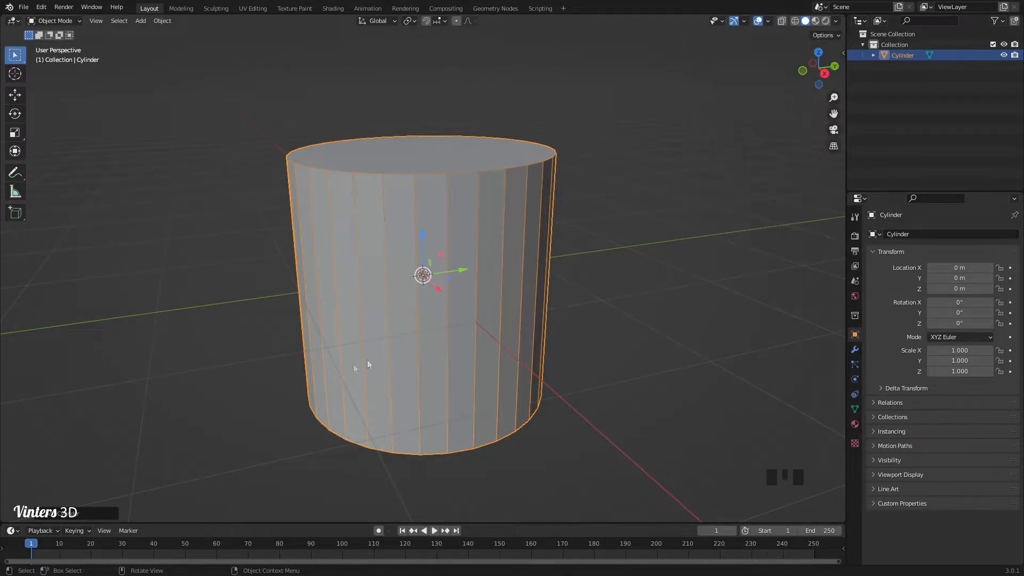
Set the new cylinder's vertex count to 13
{"action": "left_click", "coordinate": [43, 516]}
{"action": "mouse_move", "coordinate": [134, 385]}
{"action": "left_mouse_down"}
{"action": "mouse_move", "coordinate": [124, 386]}
{"action": "mouse_move", "coordinate": [148, 385]}
{"action": "left_mouse_up"}
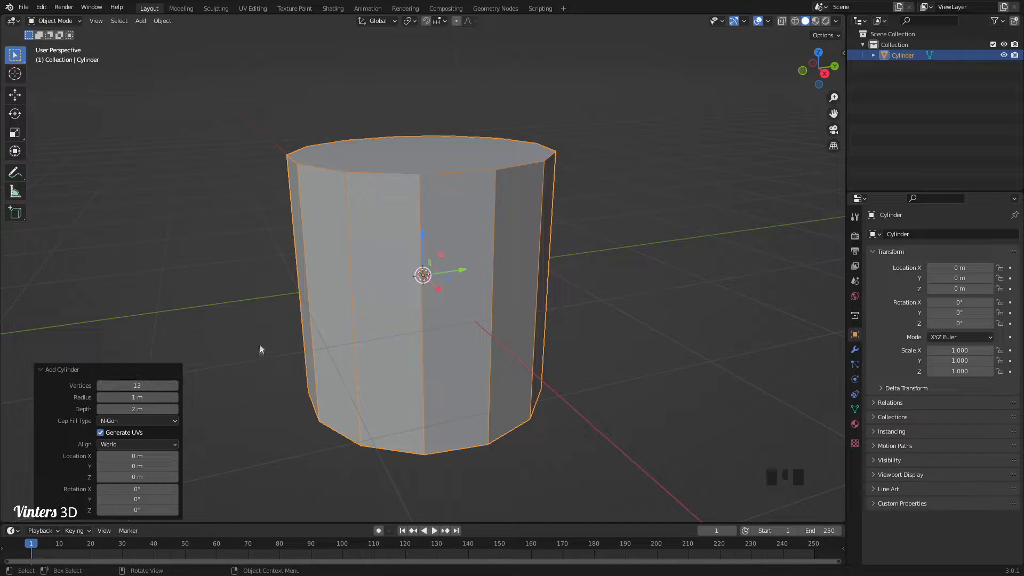
{"action": "left_click", "coordinate": [260, 339]}
Move the cylinder about 4.11 m along the positive Y axis
{"action": "left_click", "coordinate": [451, 267]}
{"action": "scroll", "coordinate": [461, 274], "scroll_direction": "down", "scroll_amount": 3}
{"action": "left_click_drag", "start_coordinate": [464, 274], "coordinate": [698, 233]}
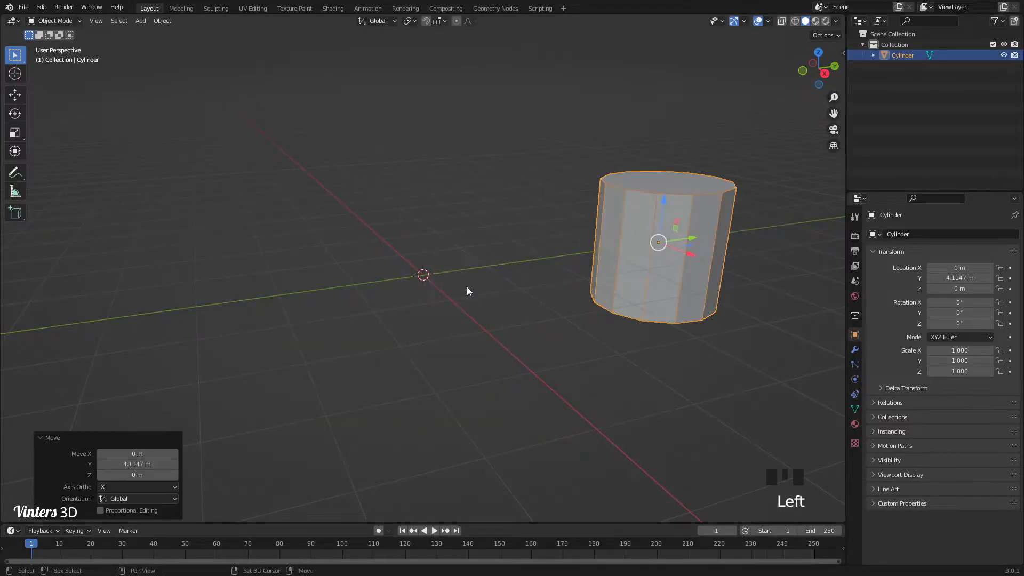
Add a torus mesh at the world origin with 16 major segments and 12 minor segments
{"action": "key", "text": "shift+a"}
{"action": "mouse_move", "coordinate": [469, 288]}
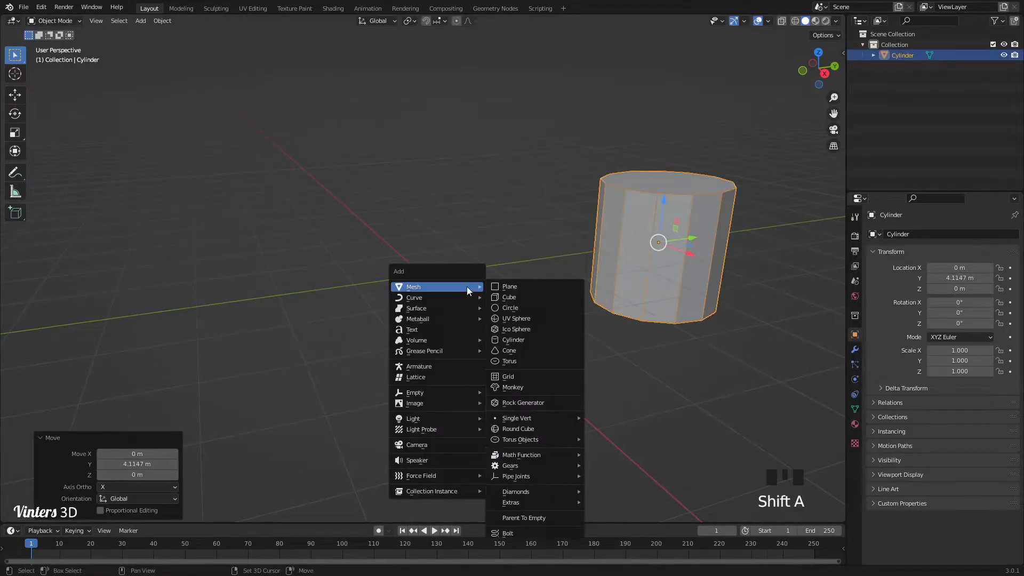
{"action": "left_click", "coordinate": [526, 360]}
{"action": "scroll", "coordinate": [339, 333], "scroll_direction": "up", "scroll_amount": 2}
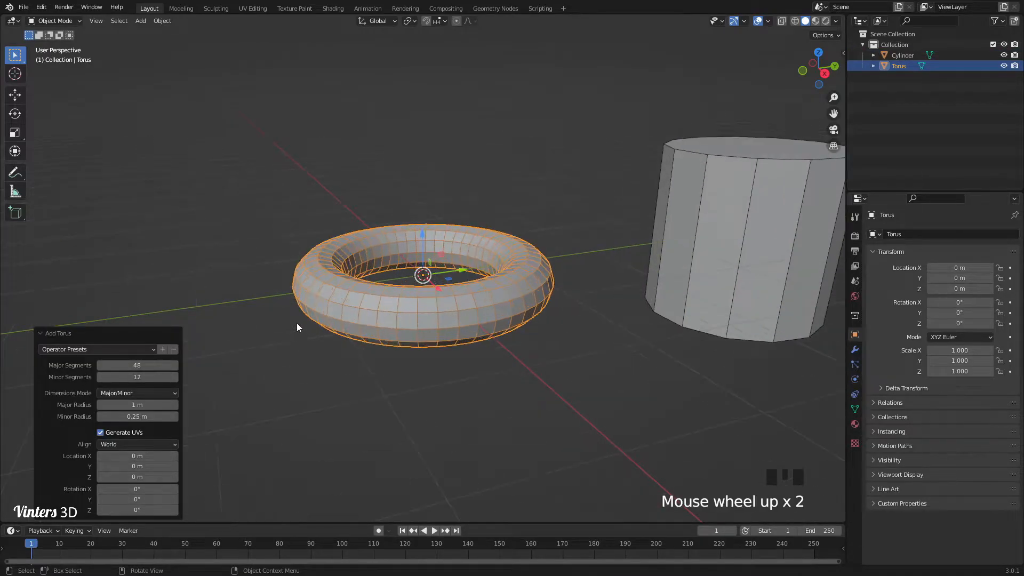
{"action": "left_click_drag", "start_coordinate": [144, 365], "coordinate": [59, 364]}
{"action": "mouse_move", "coordinate": [137, 376]}
{"action": "left_mouse_down"}
{"action": "mouse_move", "coordinate": [118, 376]}
{"action": "mouse_move", "coordinate": [153, 379]}
{"action": "left_mouse_up"}
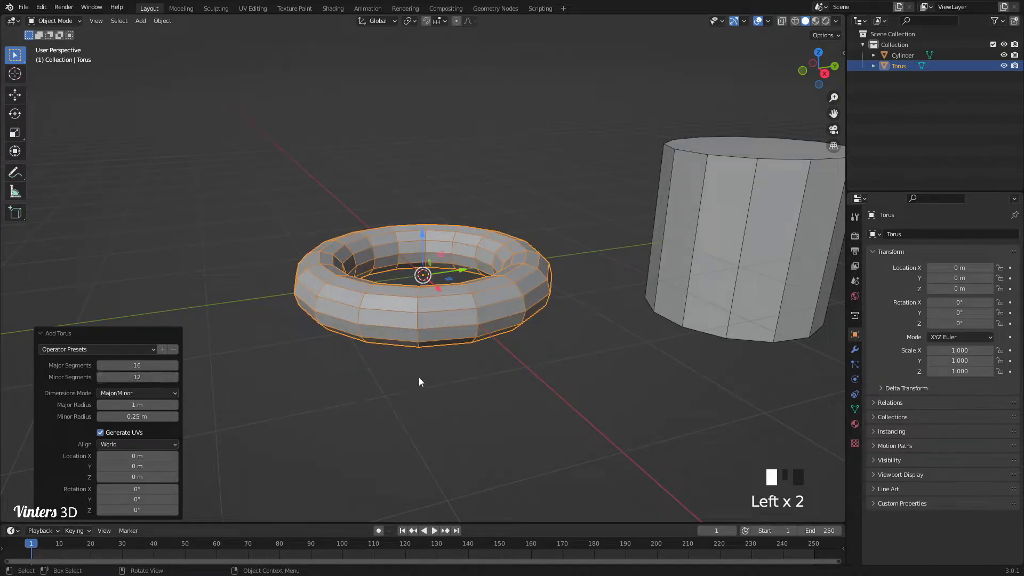
Place the 3D cursor beside the torus at about X -1.25, Y -3.93, Z -0.52 m and add a cube there
{"action": "scroll", "coordinate": [417, 377], "scroll_direction": "down", "scroll_amount": 4}
{"action": "middle_click_drag", "start_coordinate": [402, 385], "coordinate": [450, 383], "text": "shift"}
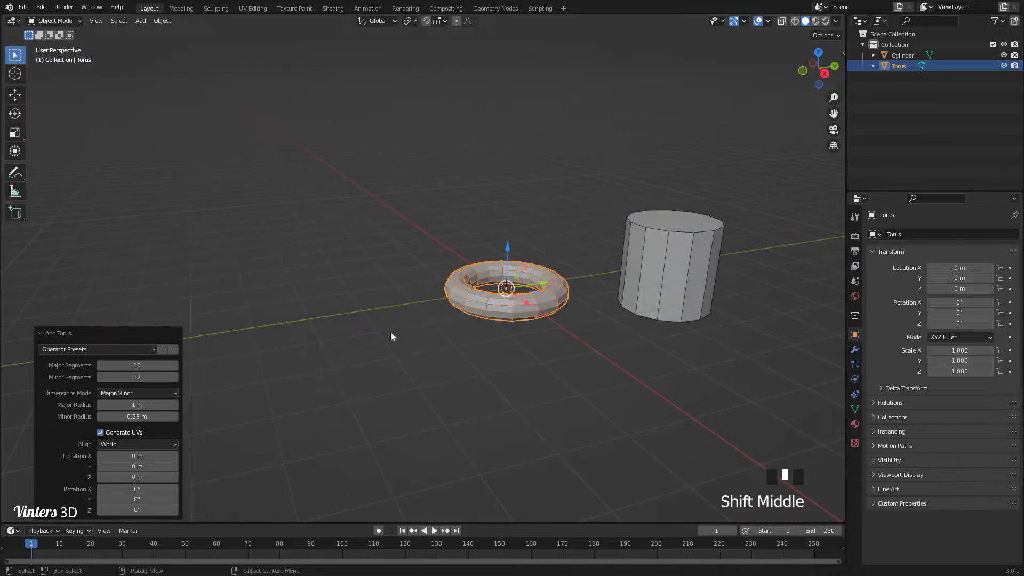
{"action": "right_click", "coordinate": [302, 318], "text": "shift"}
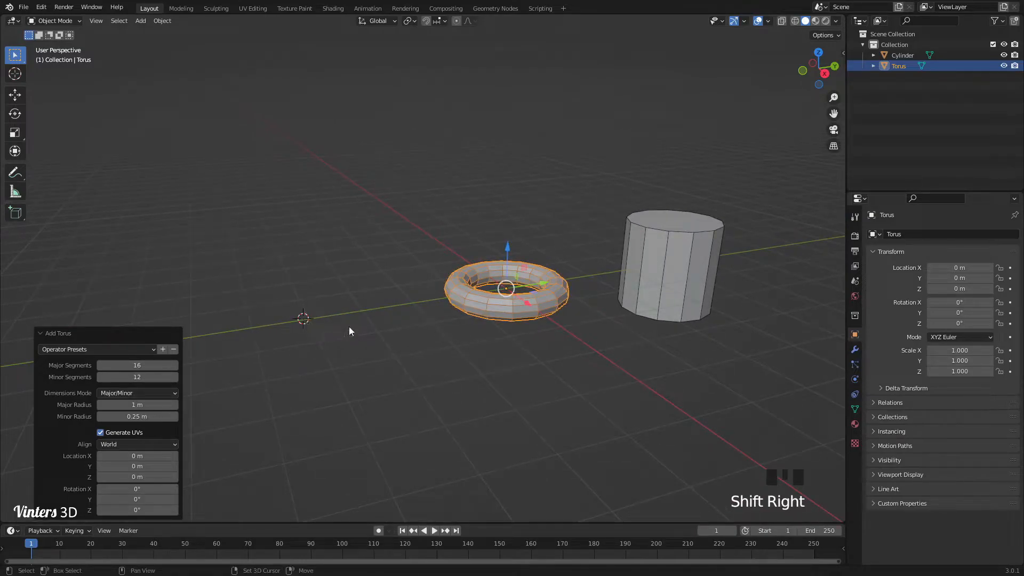
{"action": "key", "text": "shift+a"}
{"action": "mouse_move", "coordinate": [349, 327]}
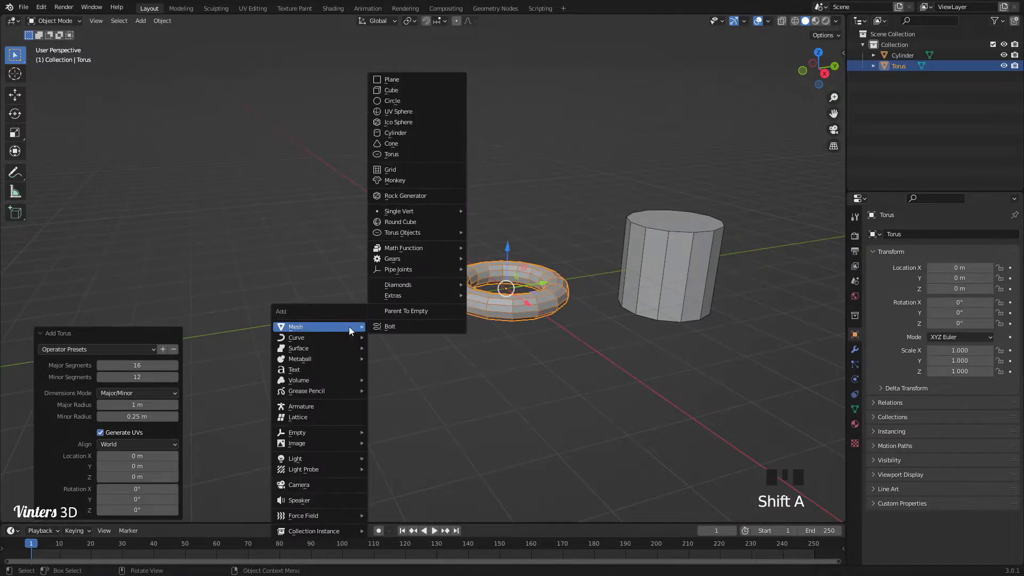
{"action": "left_click", "coordinate": [423, 92]}
Scale the cube to about 0.994 and move it about 0.8 m along Y towards the torus
{"action": "key", "text": "s"}
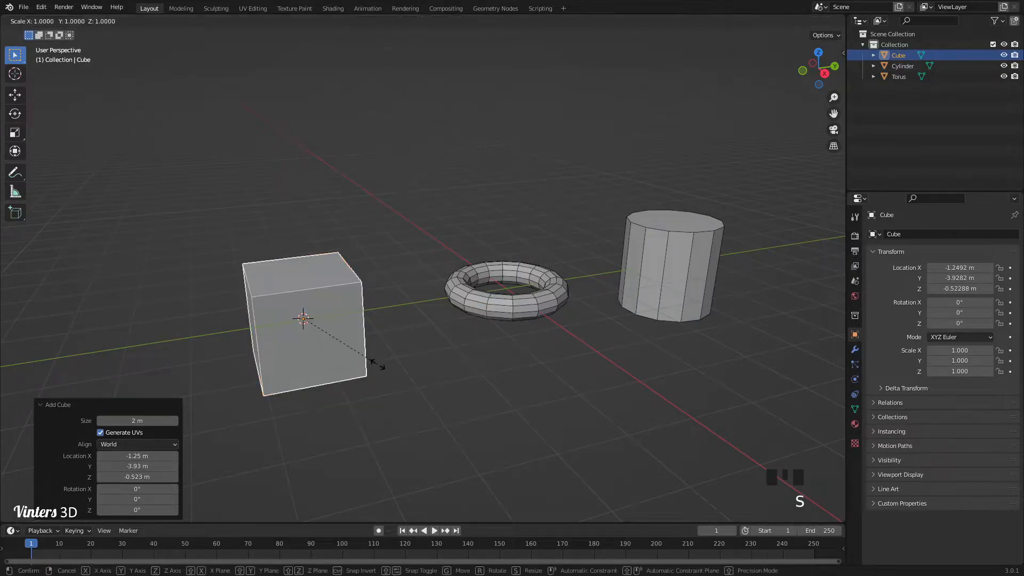
{"action": "left_click", "coordinate": [345, 350]}
{"action": "left_click_drag", "start_coordinate": [346, 313], "coordinate": [384, 308]}
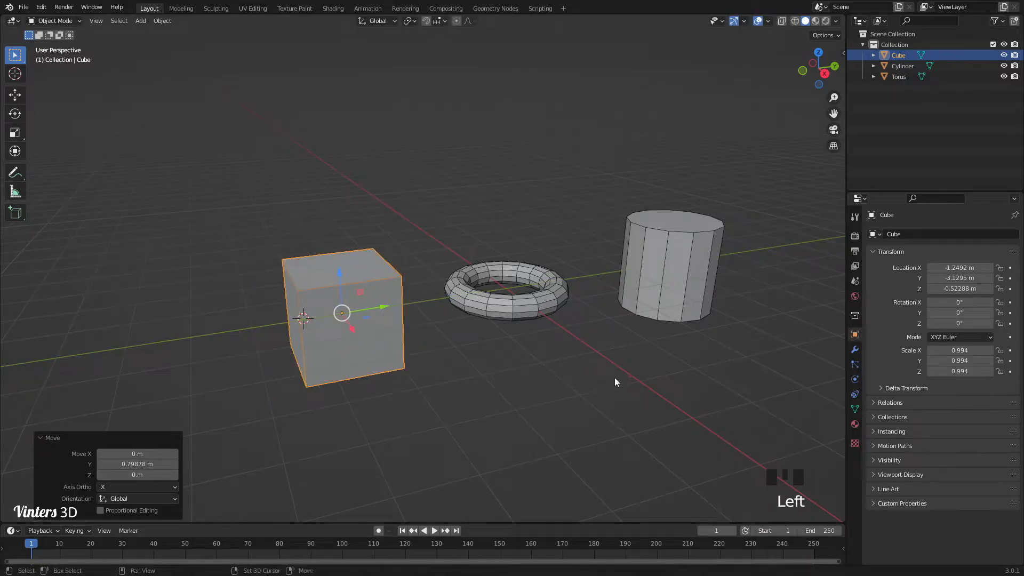
Place the 3D cursor in front of the cylinder at about X 1.44, Y 1.88, Z -1.97 m and add a monkey mesh
{"action": "right_click", "coordinate": [619, 392], "text": "shift"}
{"action": "key", "text": "shift+a"}
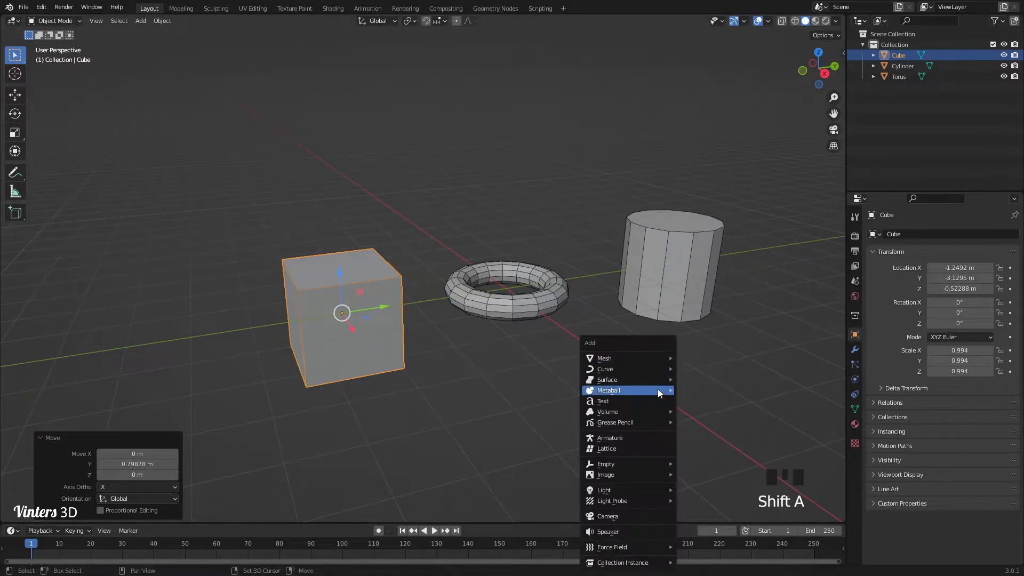
{"action": "mouse_move", "coordinate": [658, 390]}
{"action": "mouse_move", "coordinate": [661, 360]}
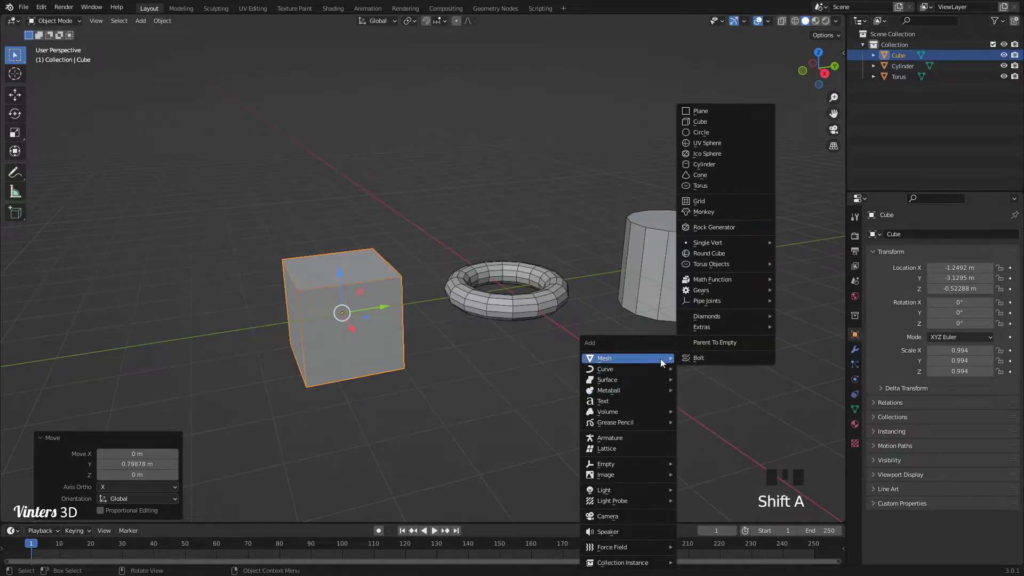
{"action": "left_click", "coordinate": [725, 213]}
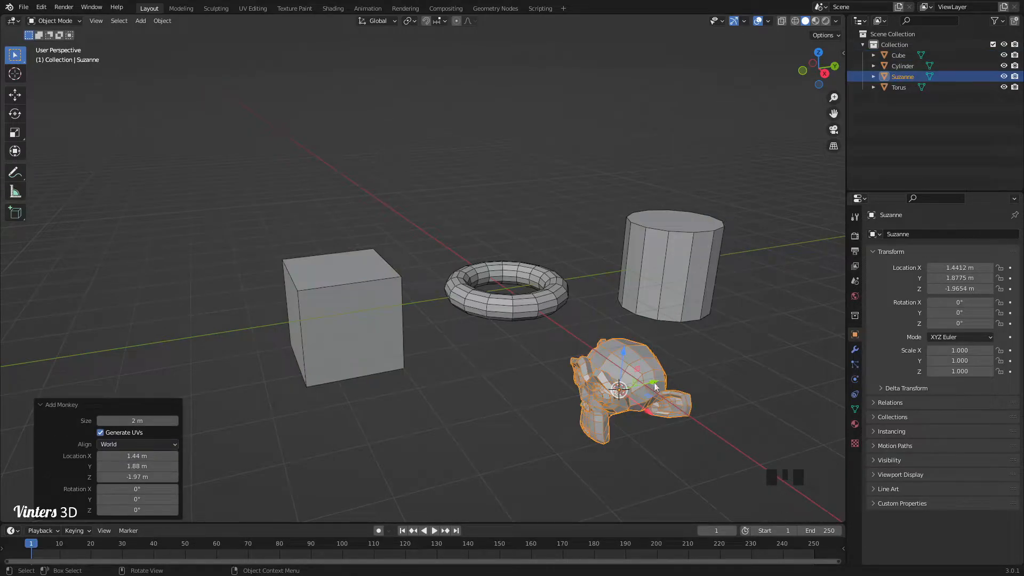
Isolate the monkey in local view, examine its mesh up close, and return to the full scene
{"action": "middle_click_drag", "start_coordinate": [655, 385], "coordinate": [573, 382]}
{"action": "scroll", "coordinate": [532, 333], "scroll_direction": "up", "scroll_amount": 2}
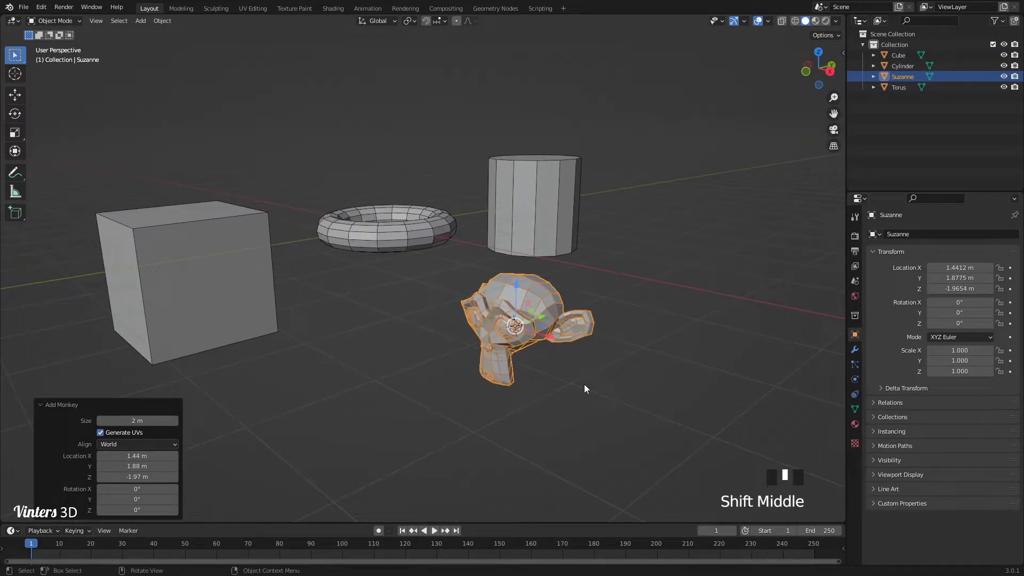
{"action": "key", "text": "KP_Divide"}
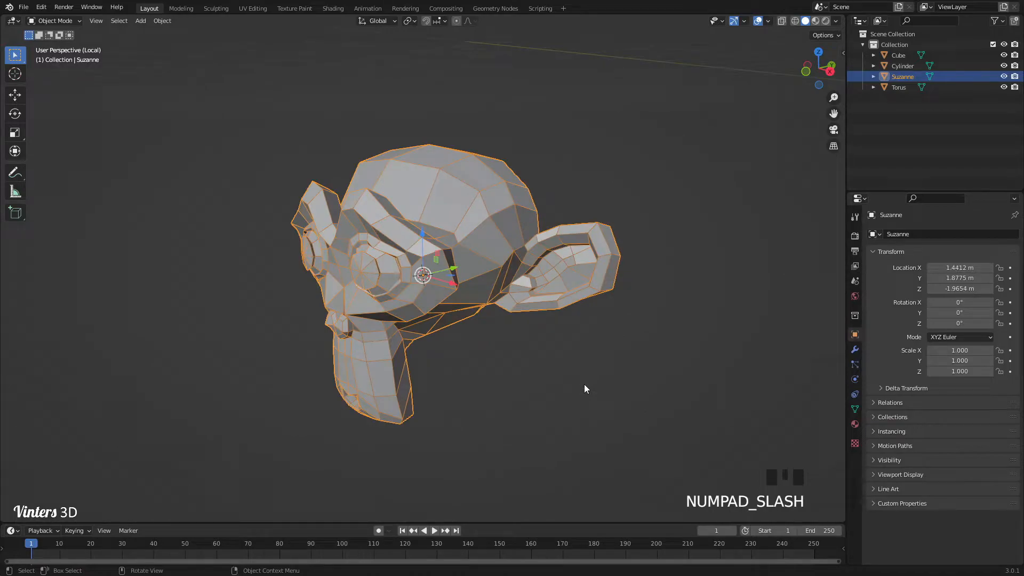
{"action": "middle_click_drag", "start_coordinate": [450, 354], "coordinate": [479, 354]}
{"action": "scroll", "coordinate": [478, 355], "scroll_direction": "down", "scroll_amount": 1}
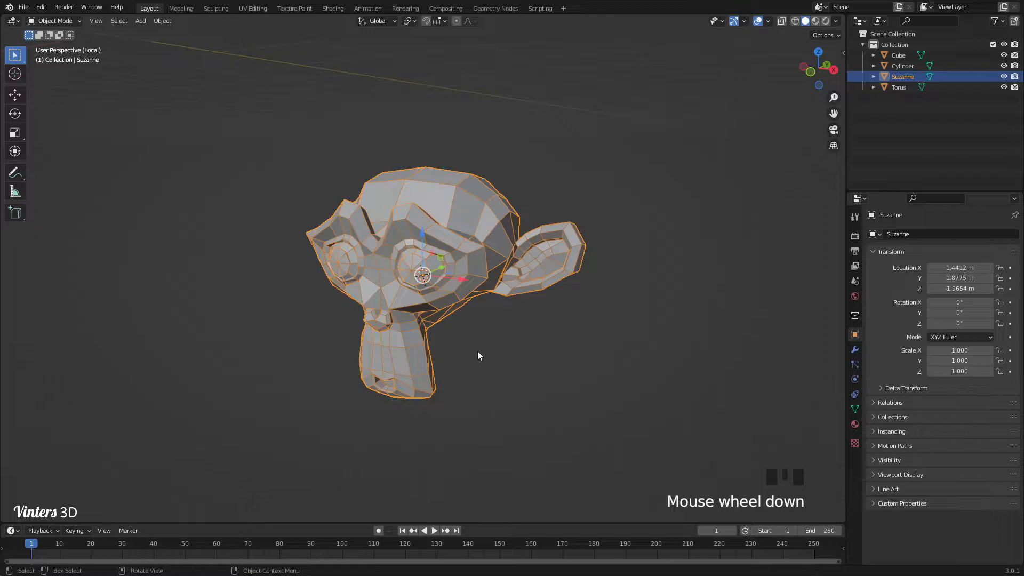
{"action": "key", "text": "KP_Divide"}
Isolate the torus in local view and return to the full scene
{"action": "left_click", "coordinate": [379, 241]}
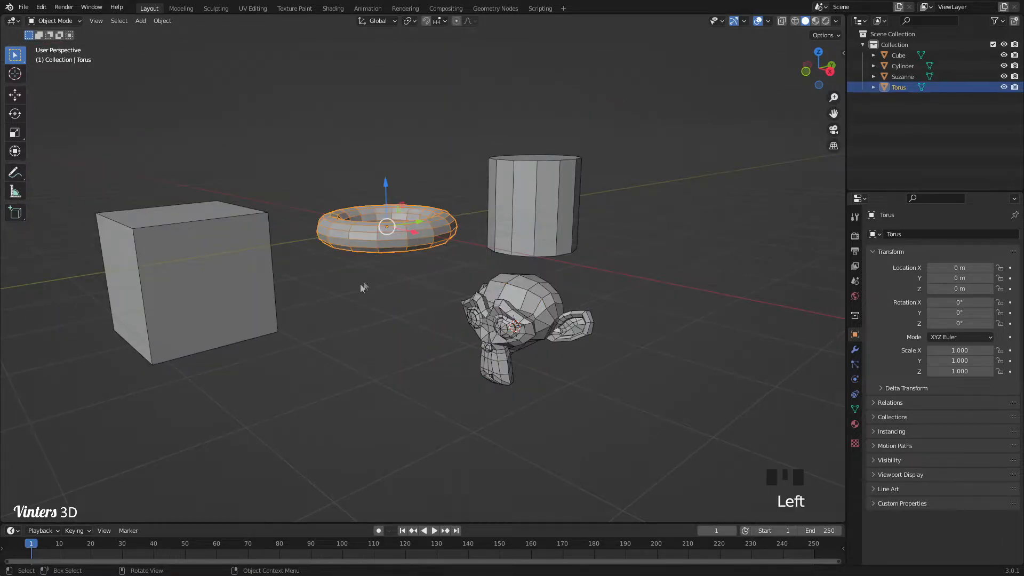
{"action": "key", "text": "KP_Divide"}
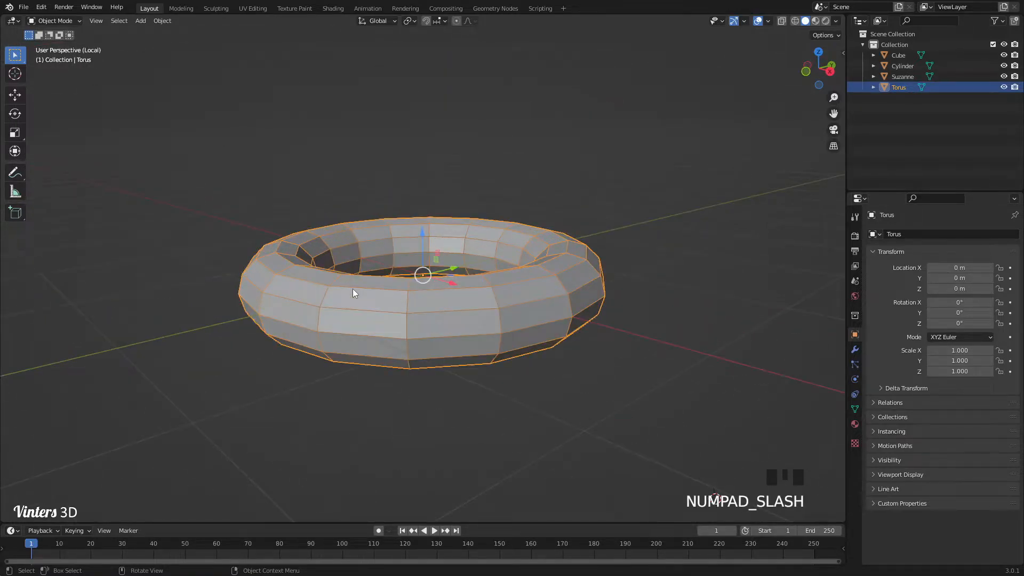
{"action": "key", "text": "KP_Divide"}
Select all objects in the scene and delete them
{"action": "middle_click_drag", "start_coordinate": [347, 289], "coordinate": [380, 335], "text": "shift"}
{"action": "scroll", "coordinate": [400, 347], "scroll_direction": "down", "scroll_amount": 2}
{"action": "key", "text": "a"}
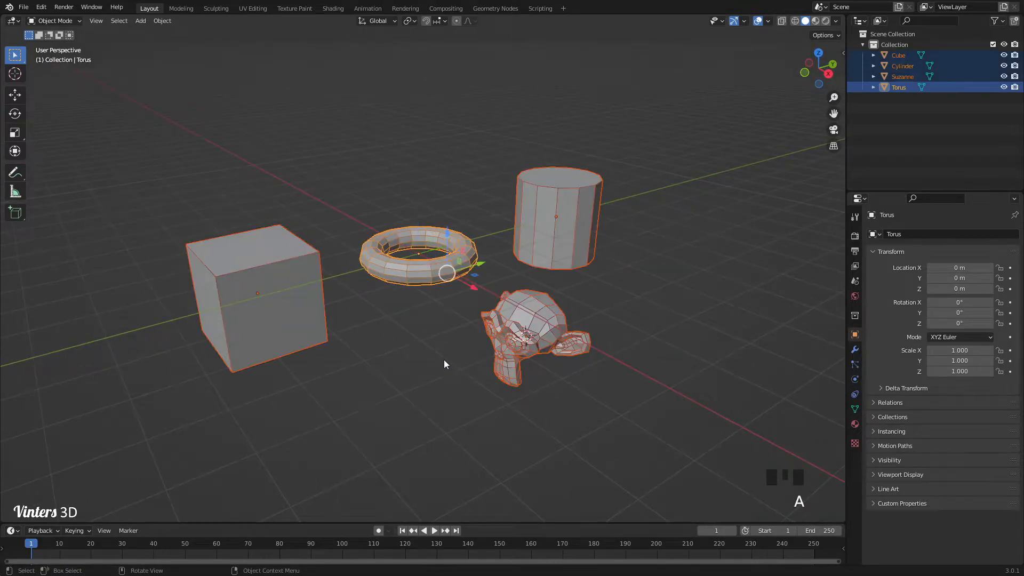
{"action": "key", "text": "x"}
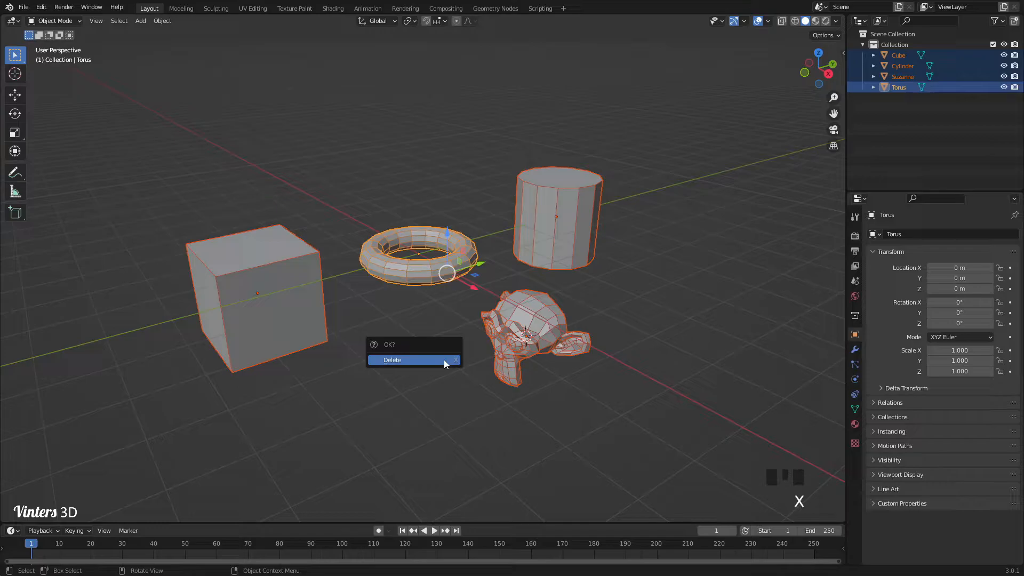
{"action": "left_click", "coordinate": [444, 364]}
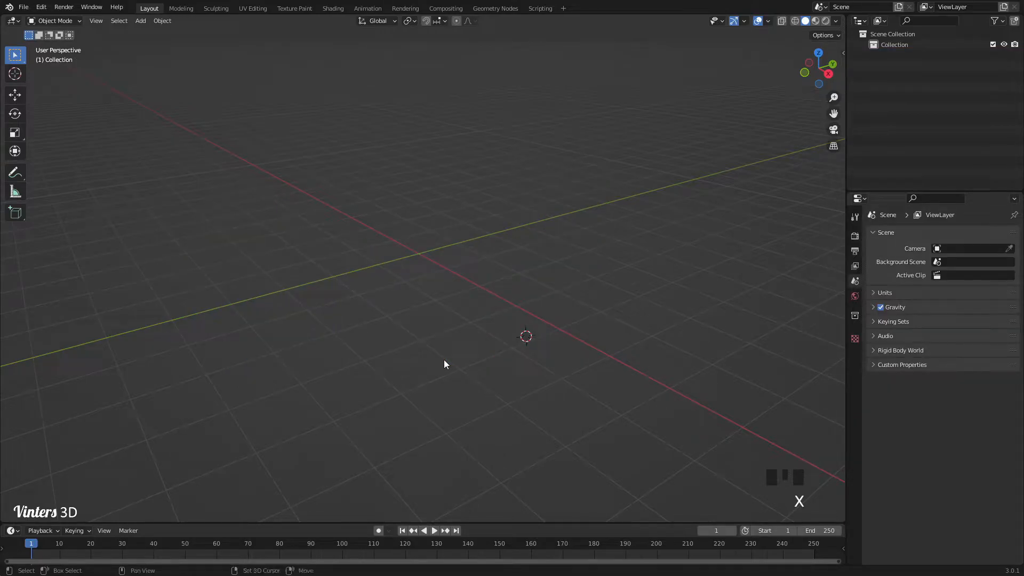
Reset the 3D cursor to the world origin and add a 2 m cube mesh there
{"action": "key", "text": "shift+c"}
{"action": "middle_click_drag", "start_coordinate": [444, 360], "coordinate": [509, 358], "text": "shift"}
{"action": "left_click", "coordinate": [576, 351]}
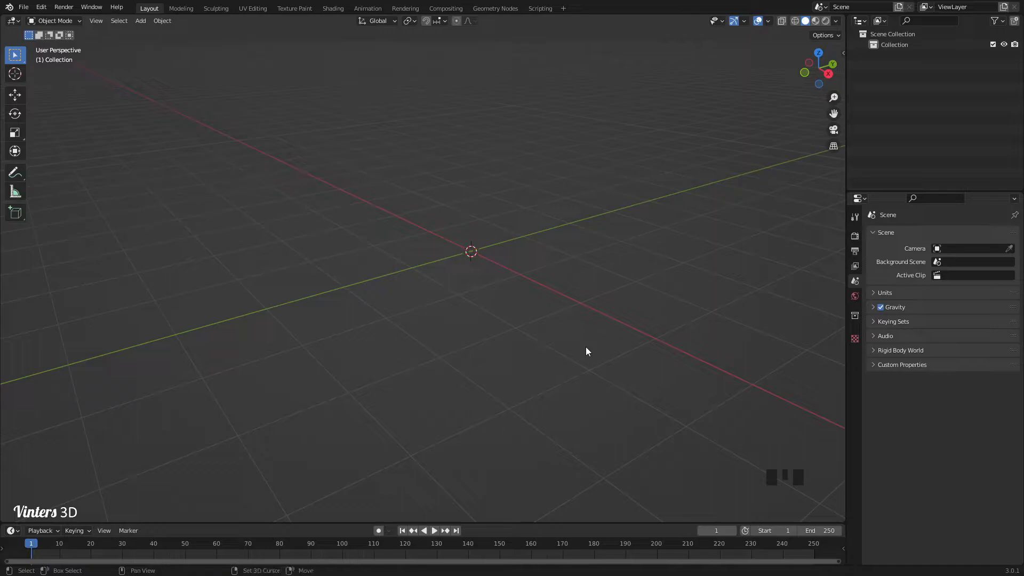
{"action": "key", "text": "shift+a"}
{"action": "mouse_move", "coordinate": [585, 346]}
{"action": "left_click", "coordinate": [657, 117]}
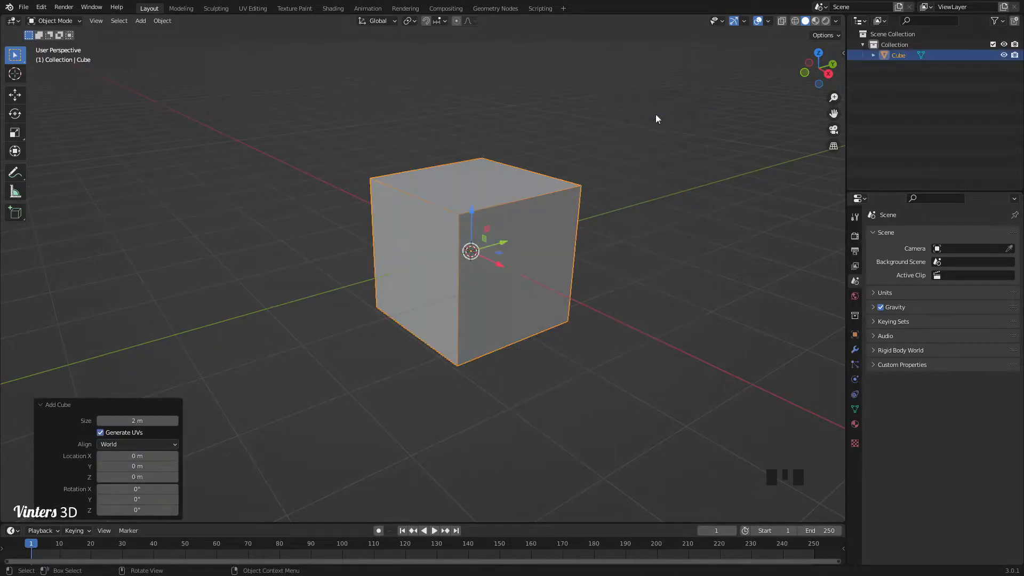
Move the cube up along Z by about 1.04 m
{"action": "middle_click_drag", "start_coordinate": [566, 243], "coordinate": [457, 261], "text": "shift"}
{"action": "left_click_drag", "start_coordinate": [462, 261], "coordinate": [463, 195]}
{"action": "middle_click_drag", "start_coordinate": [545, 221], "coordinate": [521, 254], "text": "shift"}
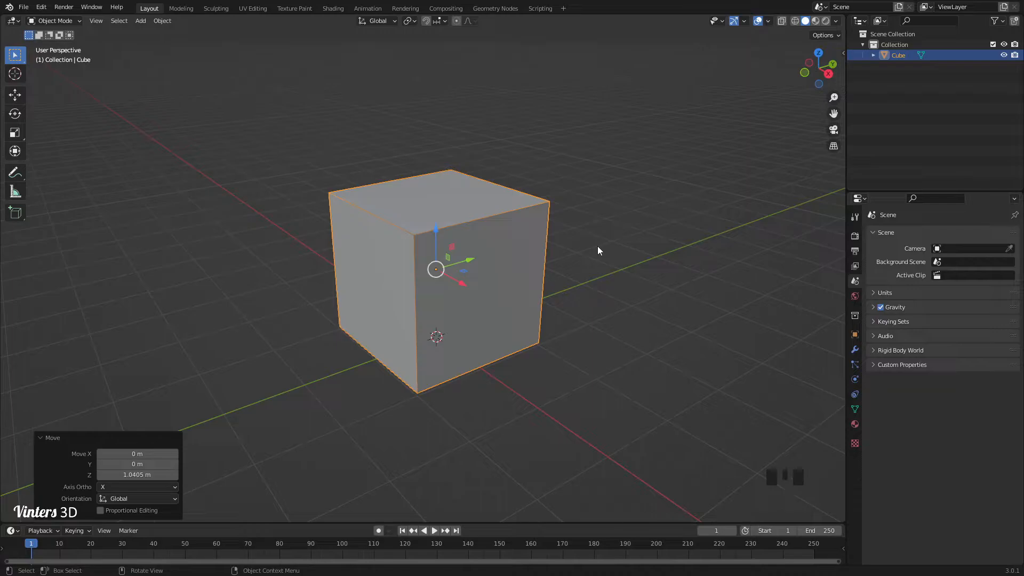
Enter Edit Mode on the cube, clear the selection, and select each of its top corner vertices one at a time
{"action": "key", "text": "Tab"}
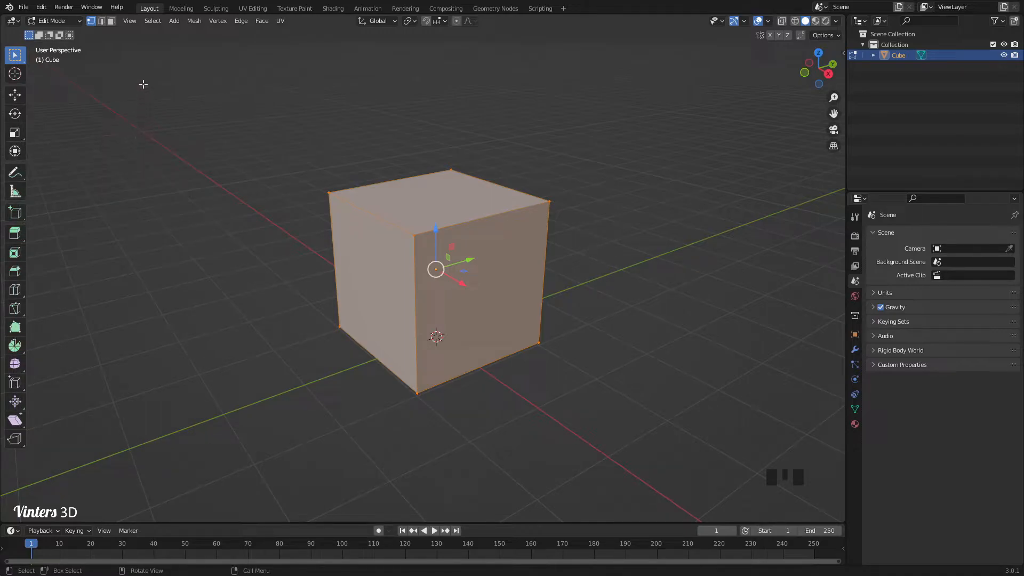
{"action": "left_click", "coordinate": [255, 140]}
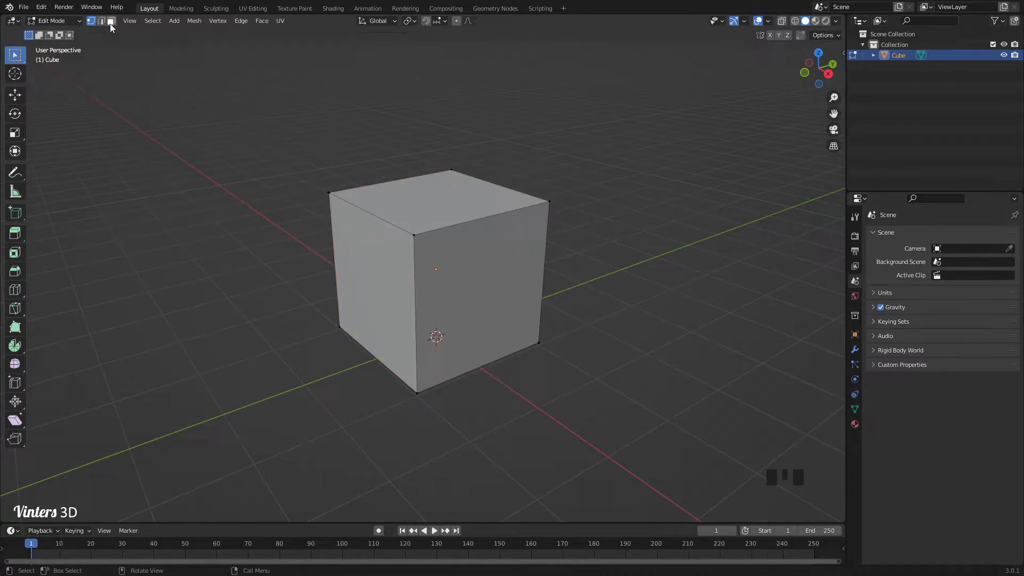
{"action": "left_click", "coordinate": [414, 235]}
{"action": "left_click", "coordinate": [330, 192]}
{"action": "left_click", "coordinate": [450, 169]}
{"action": "left_click", "coordinate": [547, 203]}
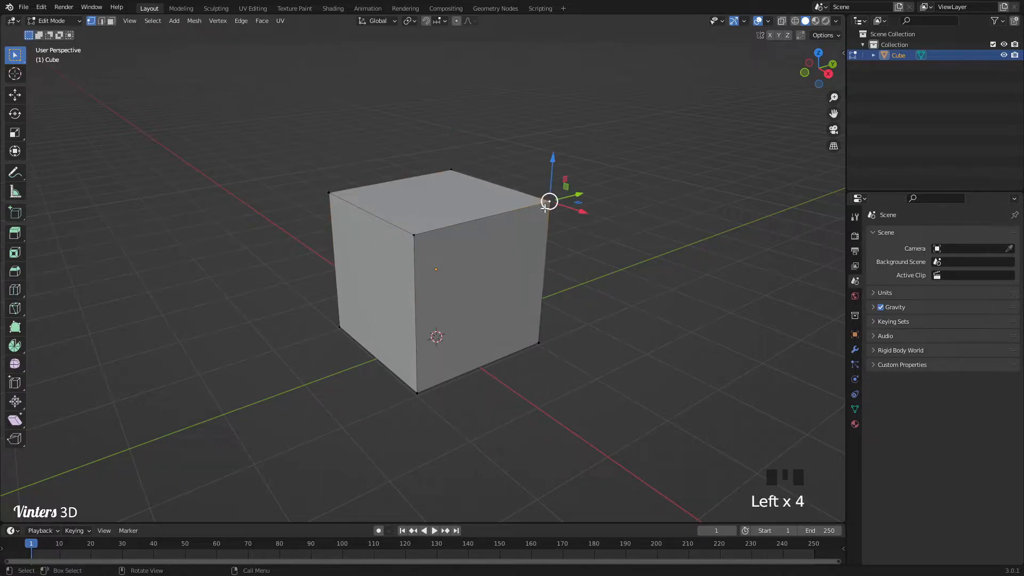
Switch to edge select mode and select several of the cube's upper edges one at a time
{"action": "left_click", "coordinate": [101, 21]}
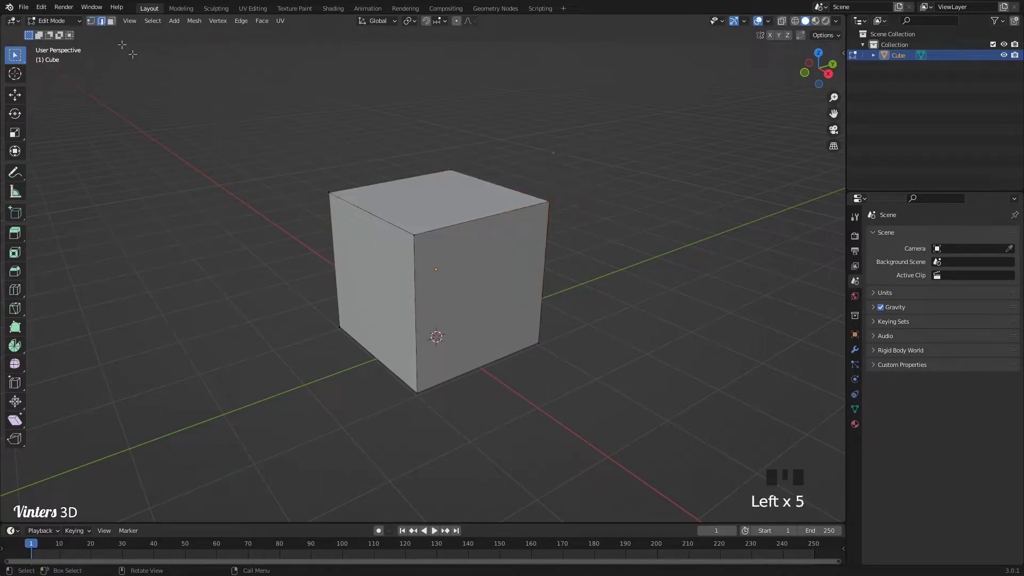
{"action": "left_click", "coordinate": [398, 228]}
{"action": "left_click", "coordinate": [434, 233]}
{"action": "left_click", "coordinate": [411, 263]}
{"action": "left_click", "coordinate": [404, 186]}
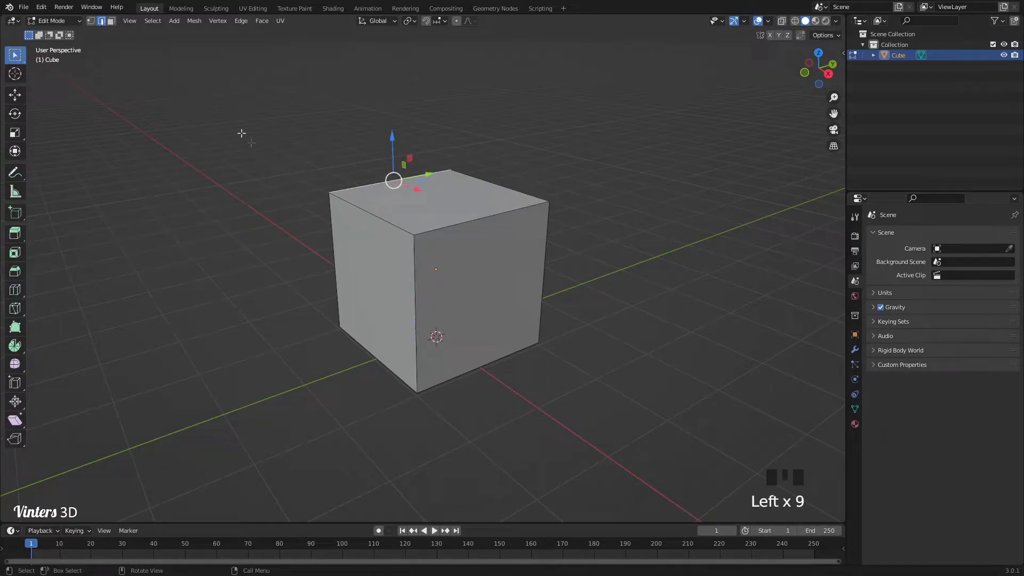
Switch to face select mode, select the cube's top face and two side faces in turn, and clear the selection
{"action": "left_click", "coordinate": [111, 21]}
{"action": "left_click", "coordinate": [443, 208]}
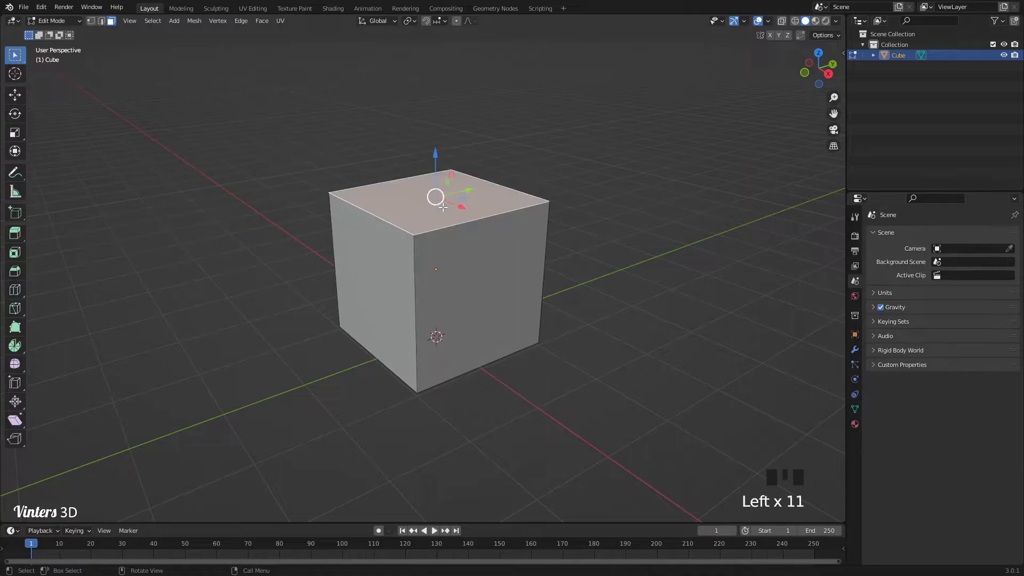
{"action": "left_click", "coordinate": [460, 277]}
{"action": "left_click", "coordinate": [408, 275]}
{"action": "middle_click_drag", "start_coordinate": [453, 312], "coordinate": [480, 328]}
{"action": "left_click", "coordinate": [576, 292]}
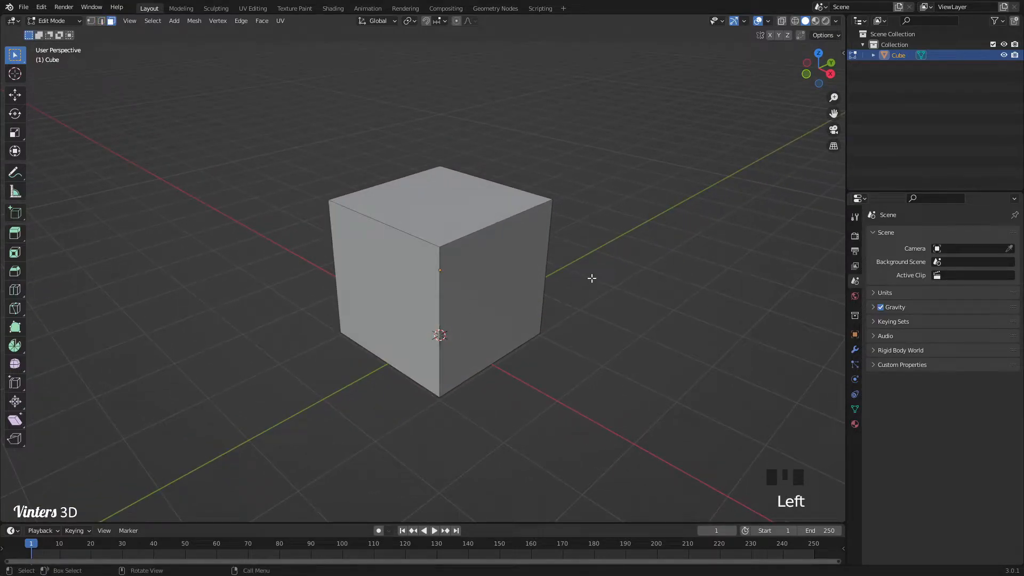
Select individual cube corners in vertex select mode, followed by individual edges in edge select mode
{"action": "key", "text": "1"}
{"action": "left_click", "coordinate": [437, 246]}
{"action": "left_click", "coordinate": [327, 200]}
{"action": "left_click", "coordinate": [531, 205]}
{"action": "key", "text": "2"}
{"action": "left_click", "coordinate": [461, 237]}
{"action": "left_click", "coordinate": [410, 234]}
{"action": "left_click", "coordinate": [448, 283]}
Return to face select mode and pick two side faces in turn, finishing with the cube's top face selected
{"action": "key", "text": "3"}
{"action": "left_click", "coordinate": [494, 267]}
{"action": "left_click", "coordinate": [413, 261]}
{"action": "left_click", "coordinate": [431, 213]}
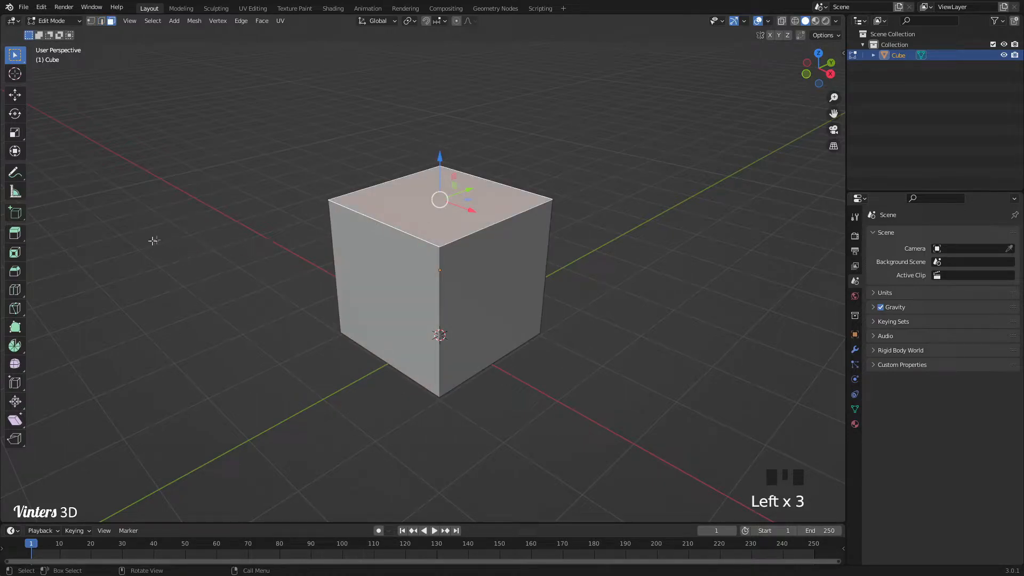
Extrude the cube's top face upward twice with the Extrude Region tool, the second time by about 0.36 m
{"action": "left_click", "coordinate": [16, 238]}
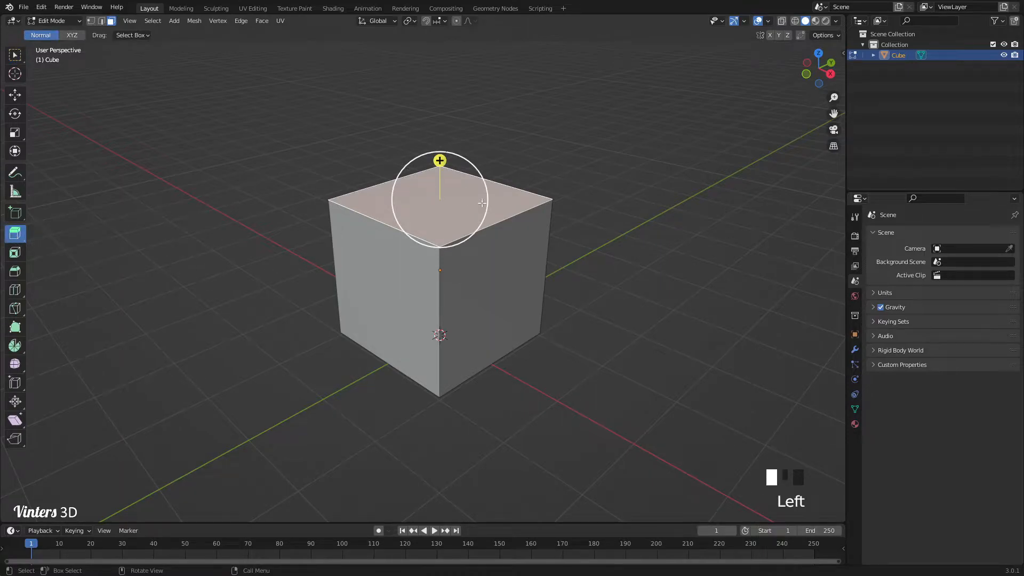
{"action": "left_click_drag", "start_coordinate": [439, 161], "coordinate": [441, 108]}
{"action": "middle_click_drag", "start_coordinate": [459, 137], "coordinate": [506, 215], "text": "shift"}
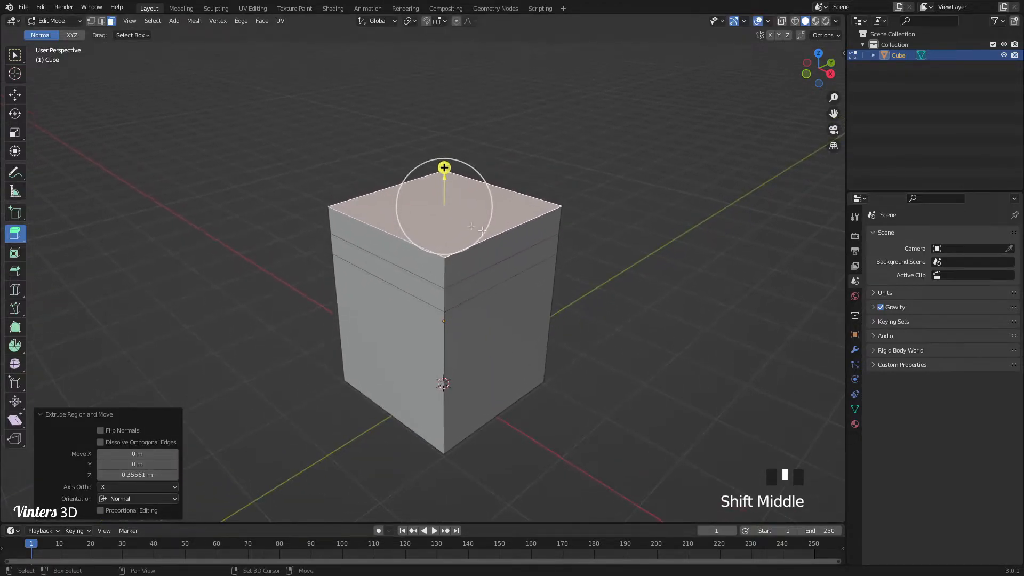
With the Move tool active, extrude the top face upward by about 0.26 m and again by about 0.24 m
{"action": "left_click", "coordinate": [19, 97]}
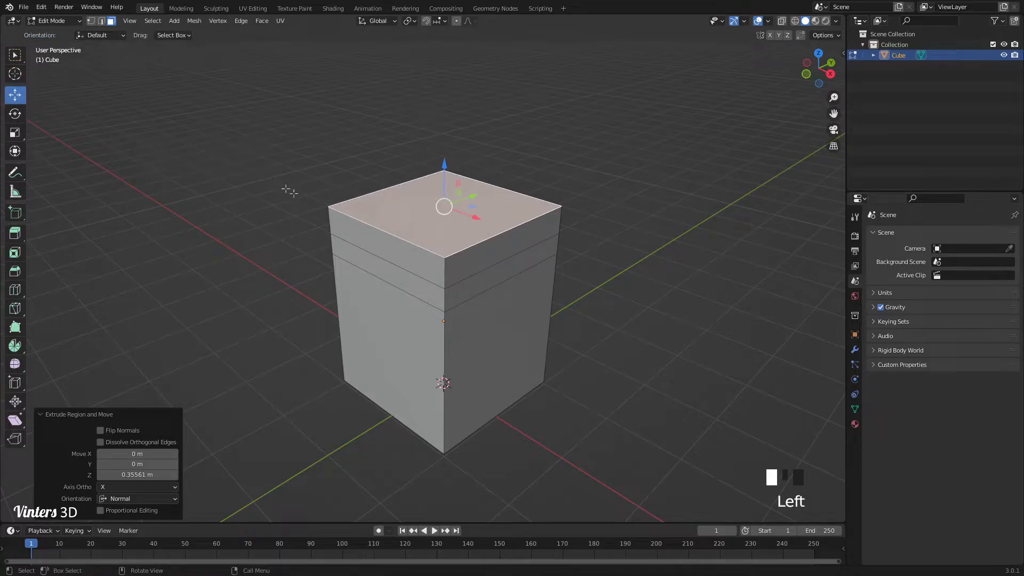
{"action": "key", "text": "e"}
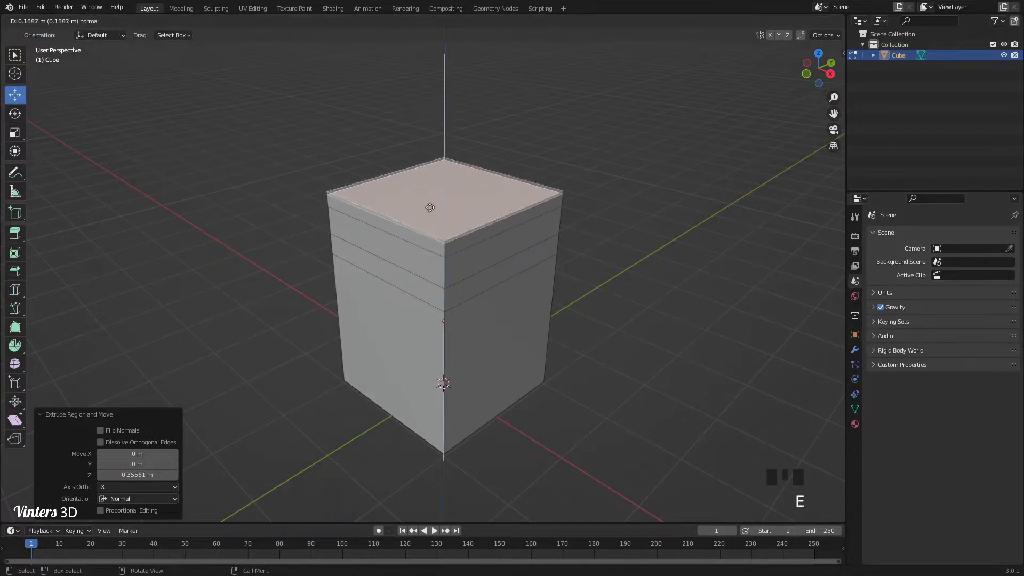
{"action": "left_click", "coordinate": [430, 201]}
{"action": "key", "text": "e"}
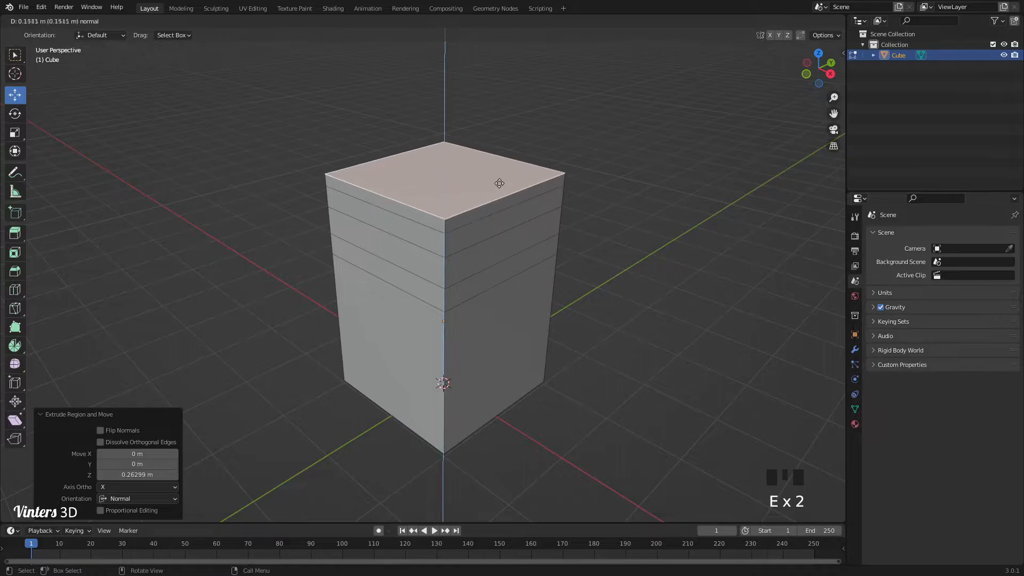
{"action": "left_click", "coordinate": [500, 176]}
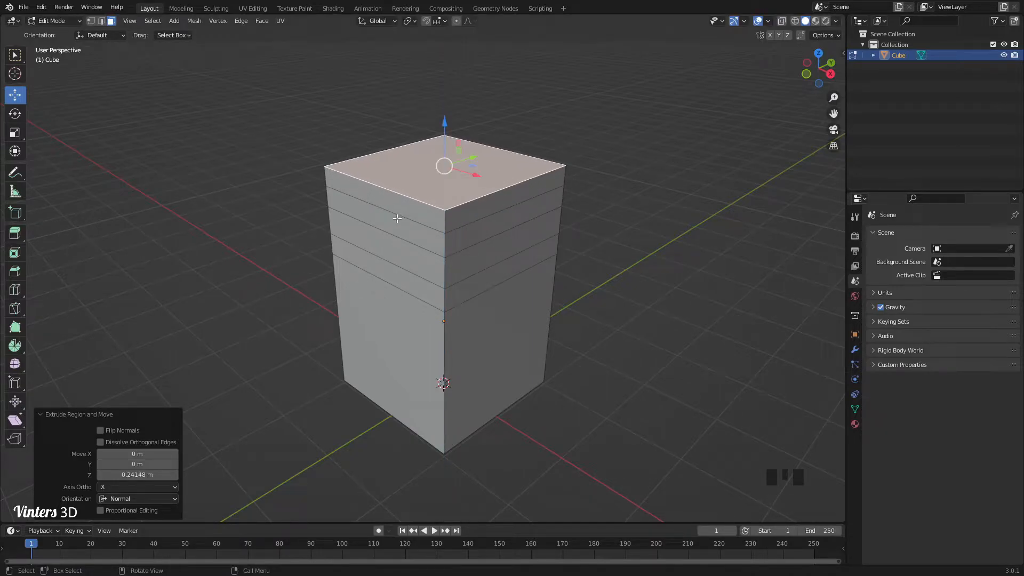
Select different face loops on the block in turn, covering horizontal bands and the vertical loops over the top
{"action": "left_click", "coordinate": [444, 246], "text": "alt"}
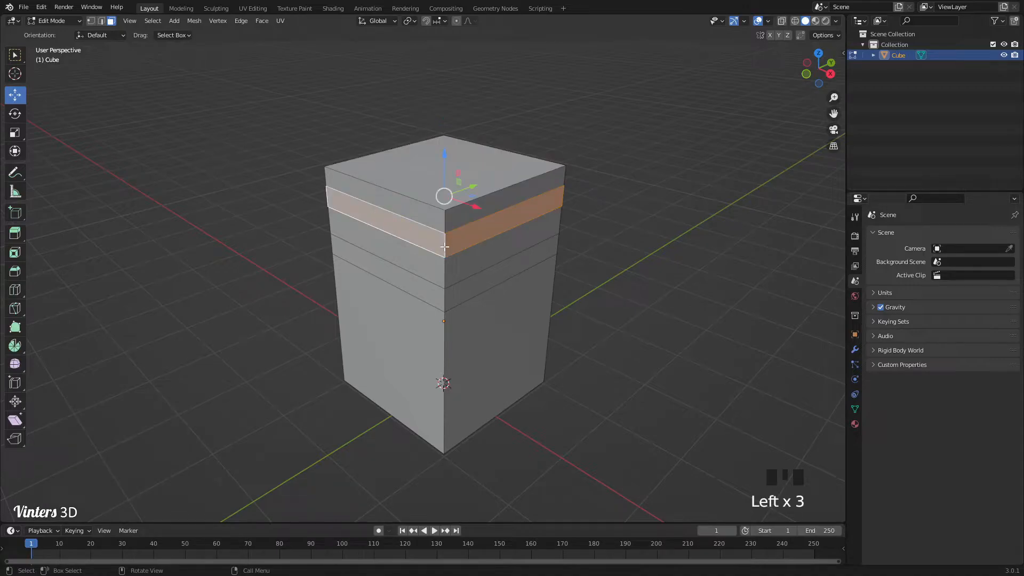
{"action": "left_click", "coordinate": [444, 299], "text": "alt"}
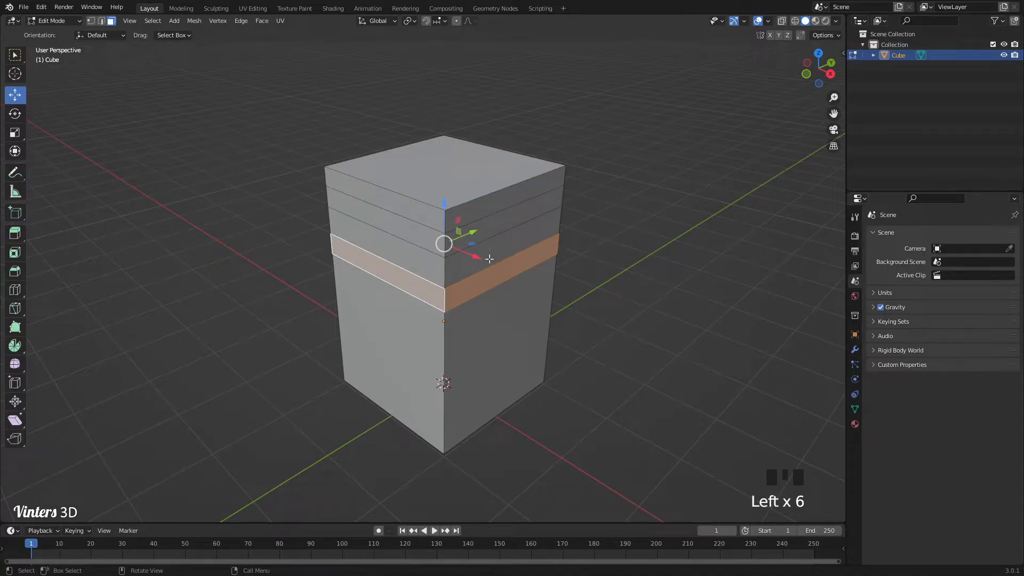
{"action": "left_click", "coordinate": [477, 200], "text": "alt"}
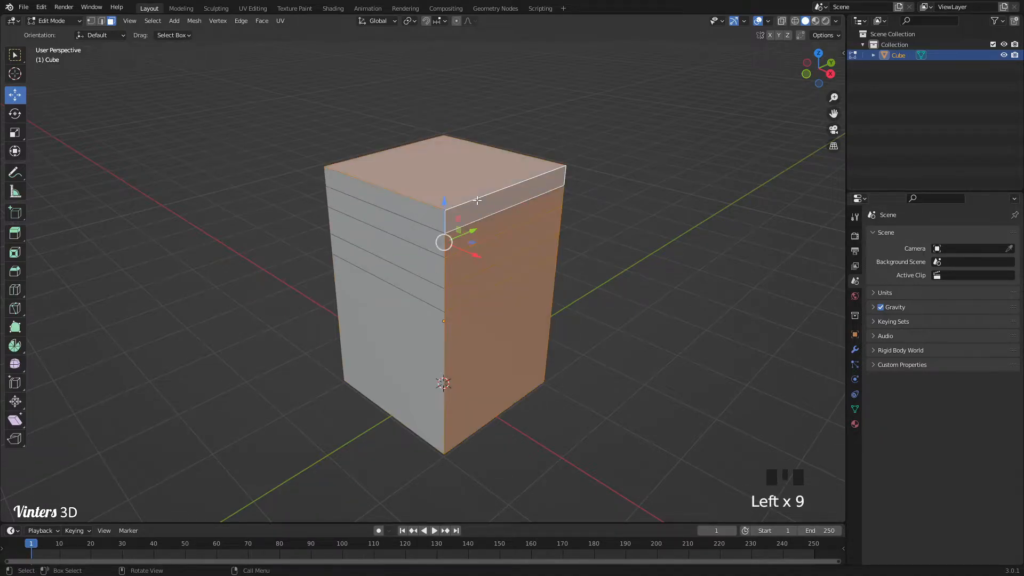
{"action": "left_click", "coordinate": [418, 199], "text": "alt"}
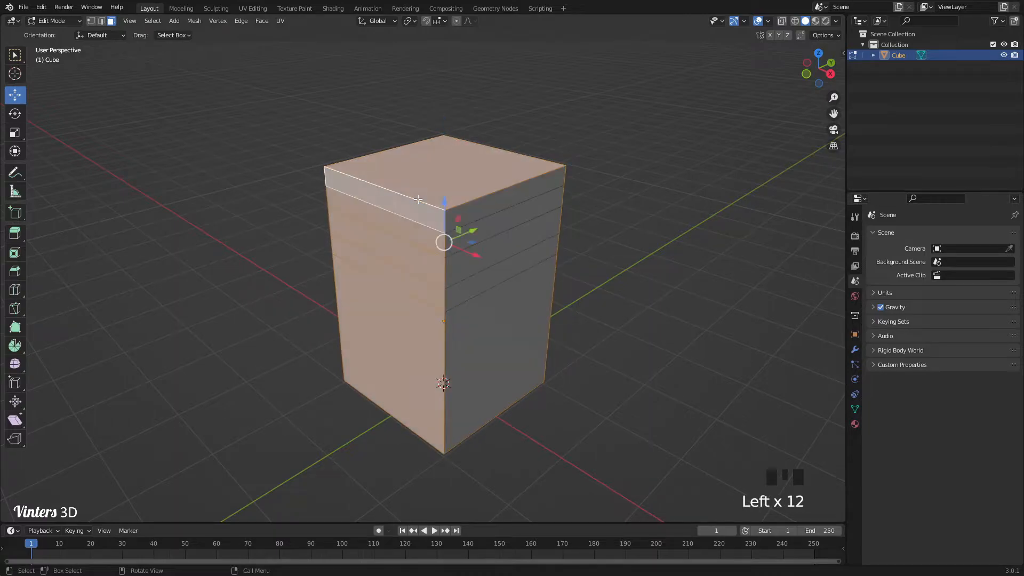
{"action": "left_click", "coordinate": [444, 273], "text": "alt"}
In edge select mode, select the second horizontal edge loop below the block's top face and scale it to 0.934
{"action": "left_click", "coordinate": [103, 23]}
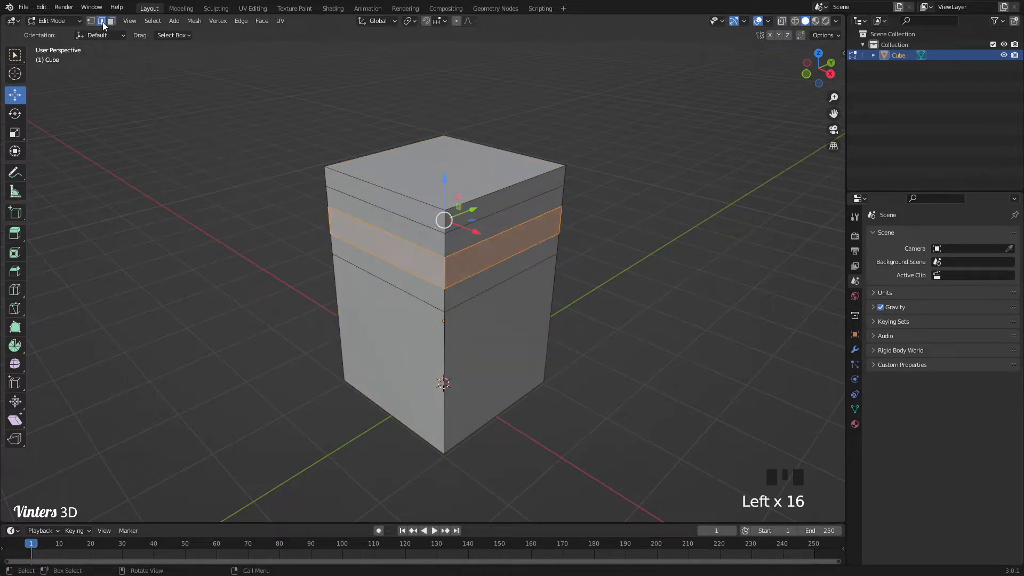
{"action": "left_click", "coordinate": [443, 243], "text": "alt"}
{"action": "double_click", "coordinate": [414, 245]}
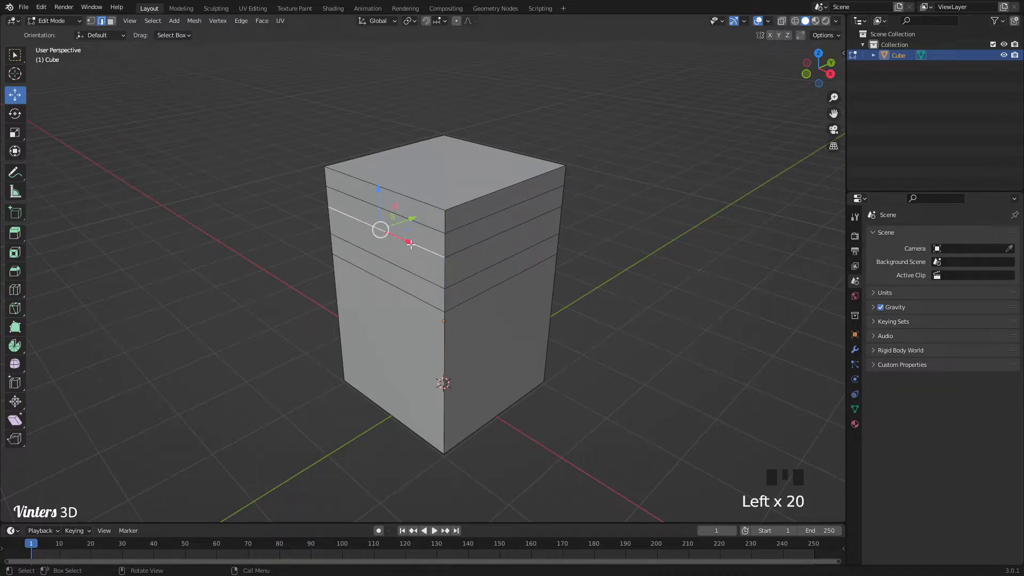
{"action": "mouse_move", "coordinate": [631, 242]}
{"action": "middle_mouse_down"}
{"action": "mouse_move", "coordinate": [480, 235]}
{"action": "mouse_move", "coordinate": [636, 238]}
{"action": "middle_mouse_up"}
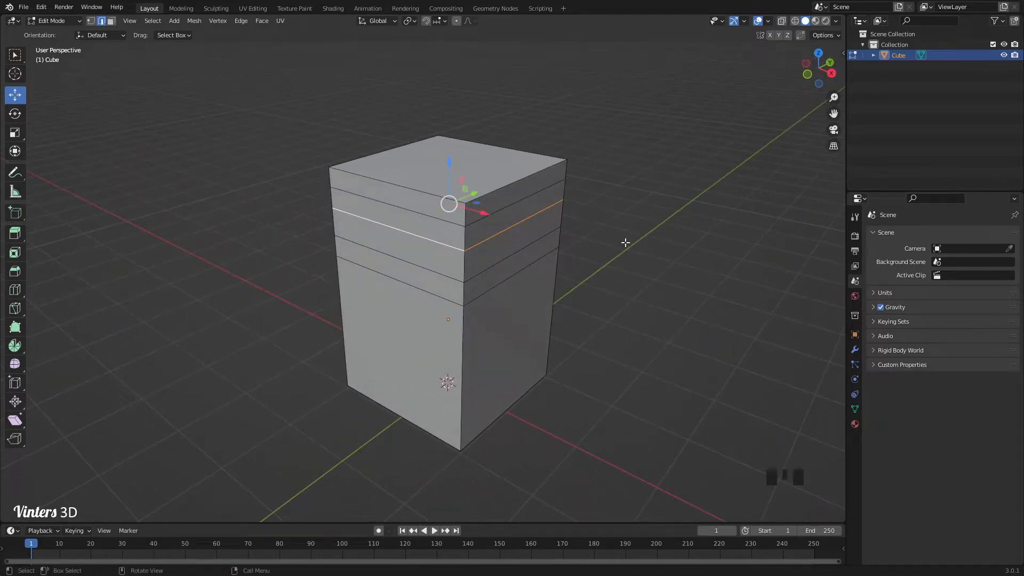
{"action": "key", "text": "s"}
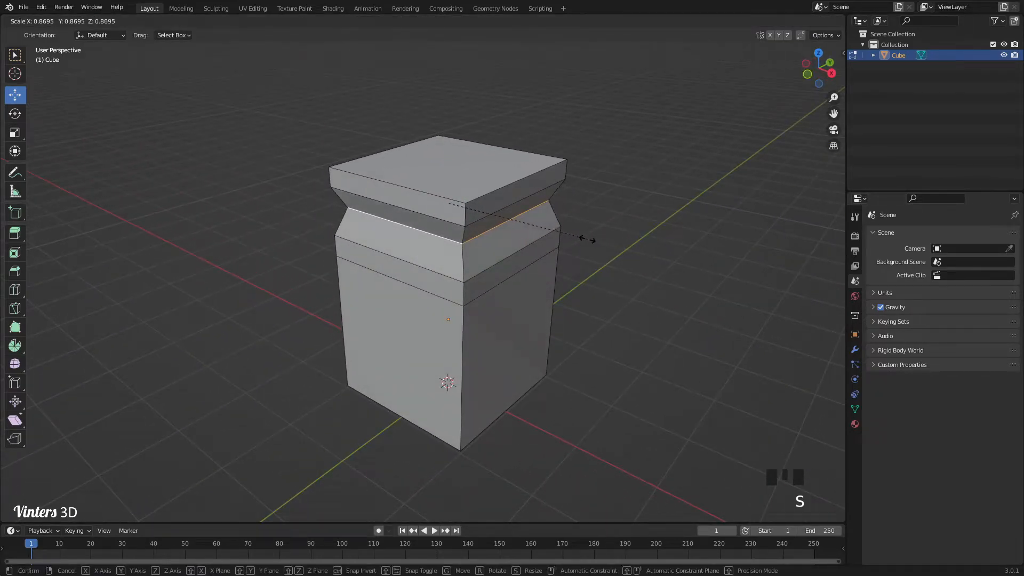
{"action": "left_click", "coordinate": [596, 247]}
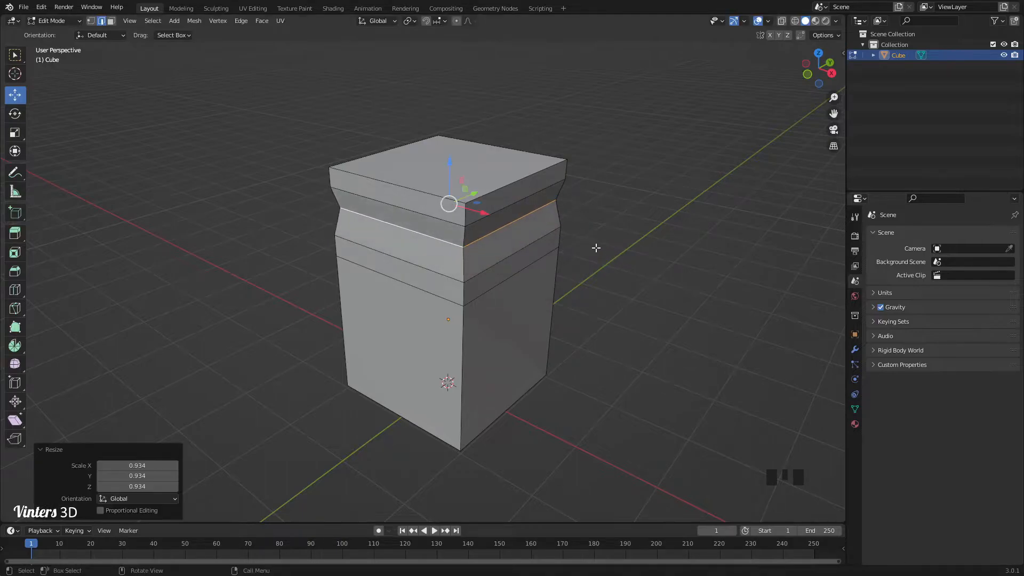
Inset the block's top face by about 0.25 m, then raise the inset face about 0.52 m along Z
{"action": "left_click", "coordinate": [15, 252]}
{"action": "left_click", "coordinate": [110, 21]}
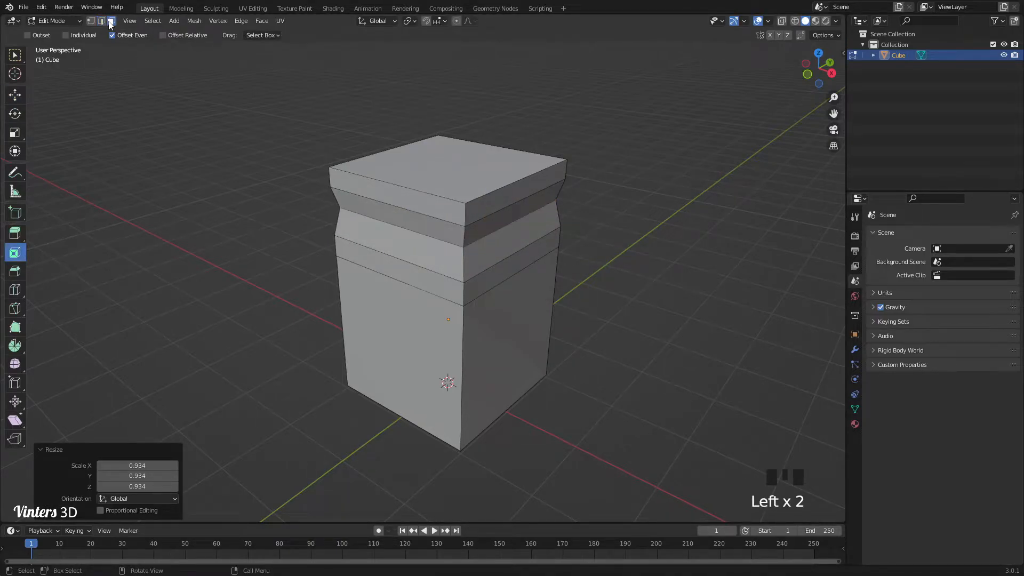
{"action": "left_click", "coordinate": [455, 179]}
{"action": "middle_click_drag", "start_coordinate": [454, 179], "coordinate": [423, 267], "text": "shift"}
{"action": "scroll", "coordinate": [455, 262], "scroll_direction": "up", "scroll_amount": 2}
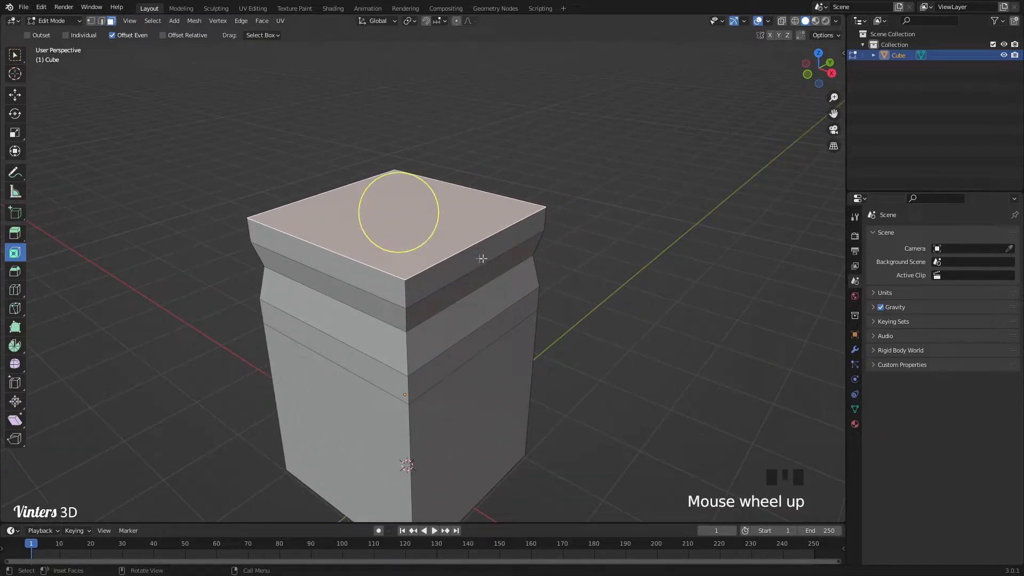
{"action": "key", "text": "i"}
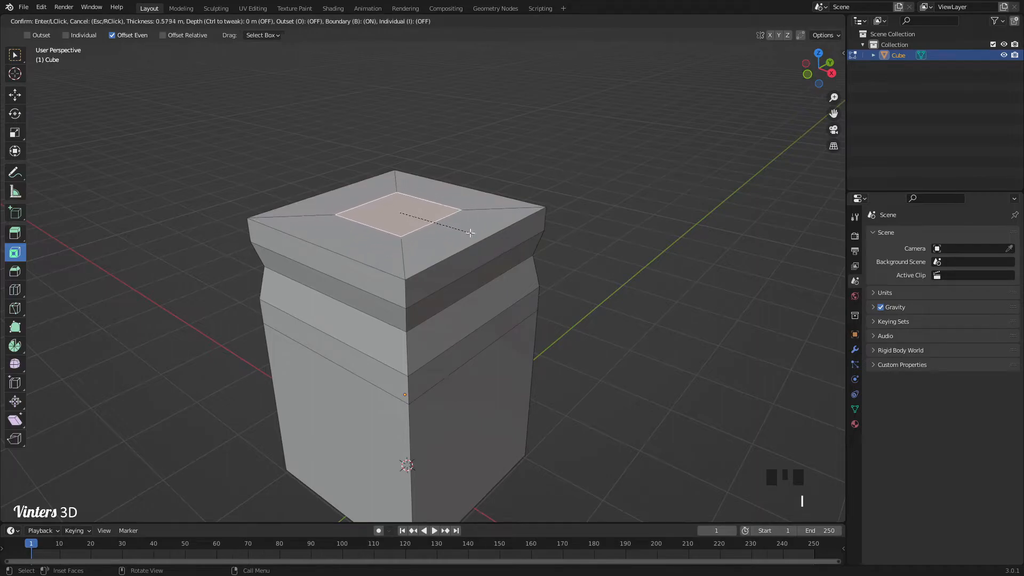
{"action": "left_click", "coordinate": [502, 247]}
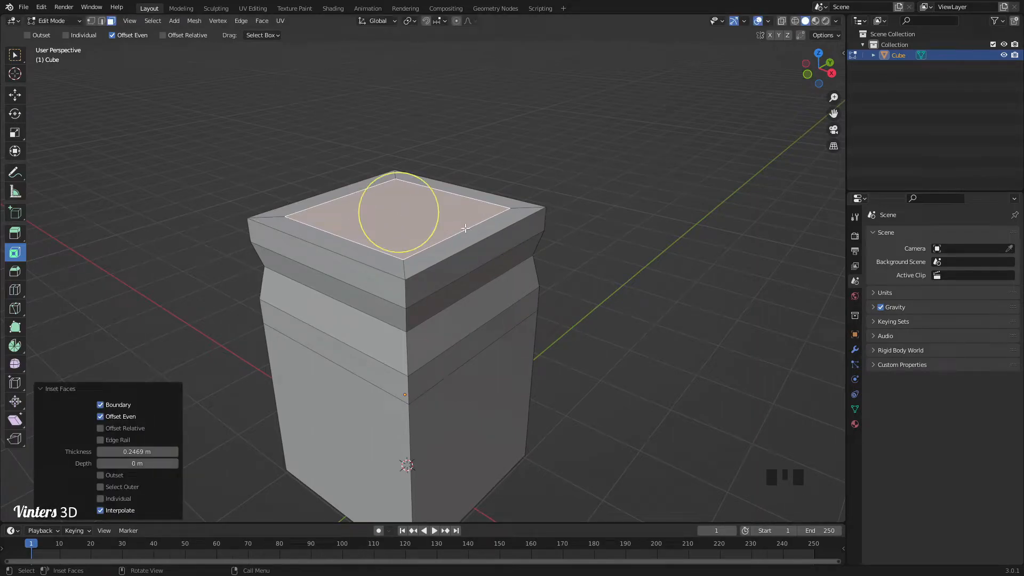
{"action": "key", "text": "g"}
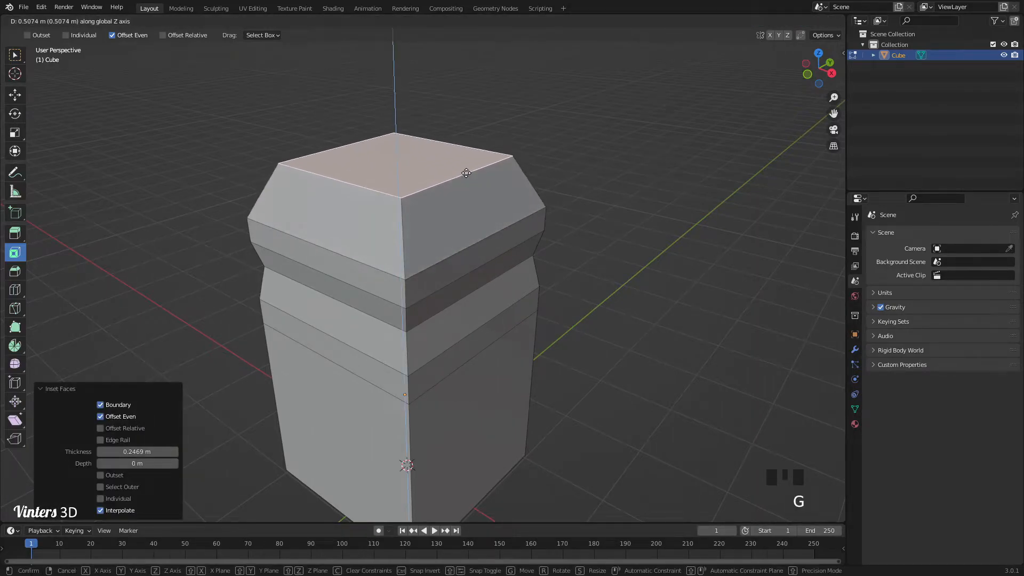
{"action": "left_click", "coordinate": [467, 174]}
Inset the raised top face again by about 0.3 m and move it up about 0.22 m along Z
{"action": "key", "text": "i"}
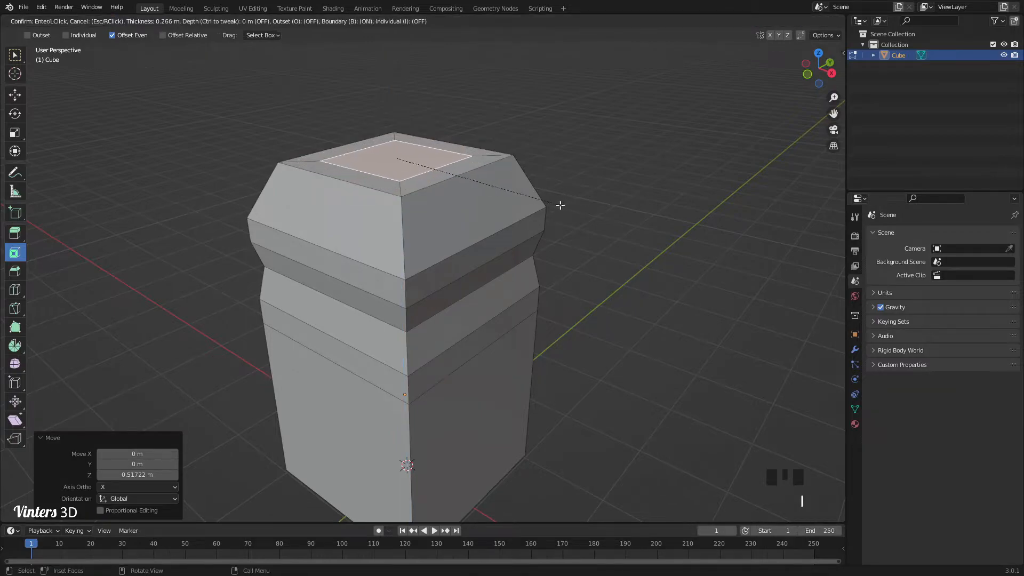
{"action": "left_click", "coordinate": [557, 204]}
{"action": "middle_click_drag", "start_coordinate": [468, 207], "coordinate": [481, 252], "text": "shift"}
{"action": "key", "text": "g"}
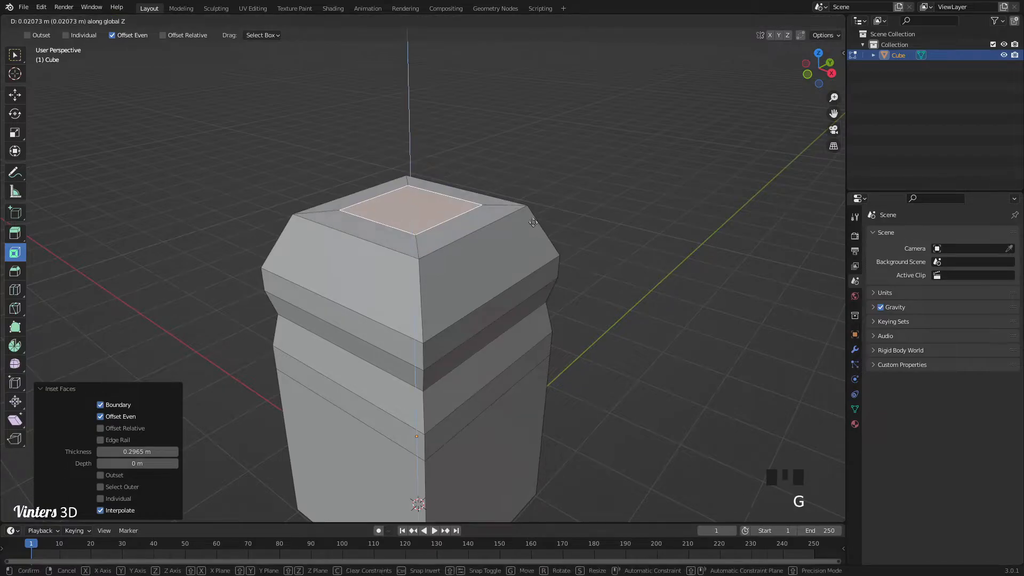
{"action": "left_click", "coordinate": [527, 203]}
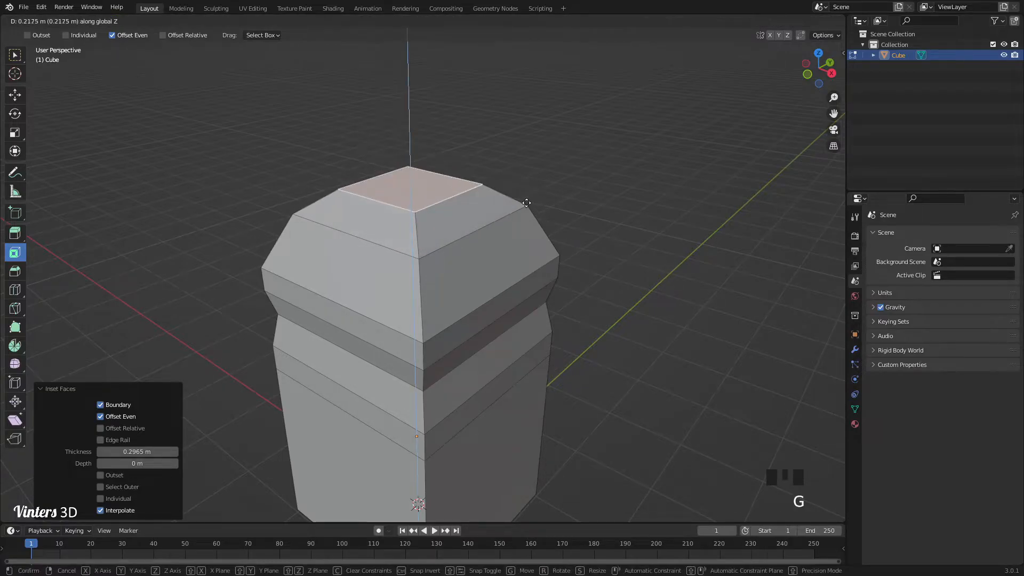
{"action": "left_click", "coordinate": [582, 202]}
Select the two adjacent large lower side faces and inset them individually by about 0.18 m
{"action": "middle_click_drag", "start_coordinate": [468, 258], "coordinate": [480, 138], "text": "shift"}
{"action": "left_click", "coordinate": [376, 376]}
{"action": "left_click", "coordinate": [15, 95]}
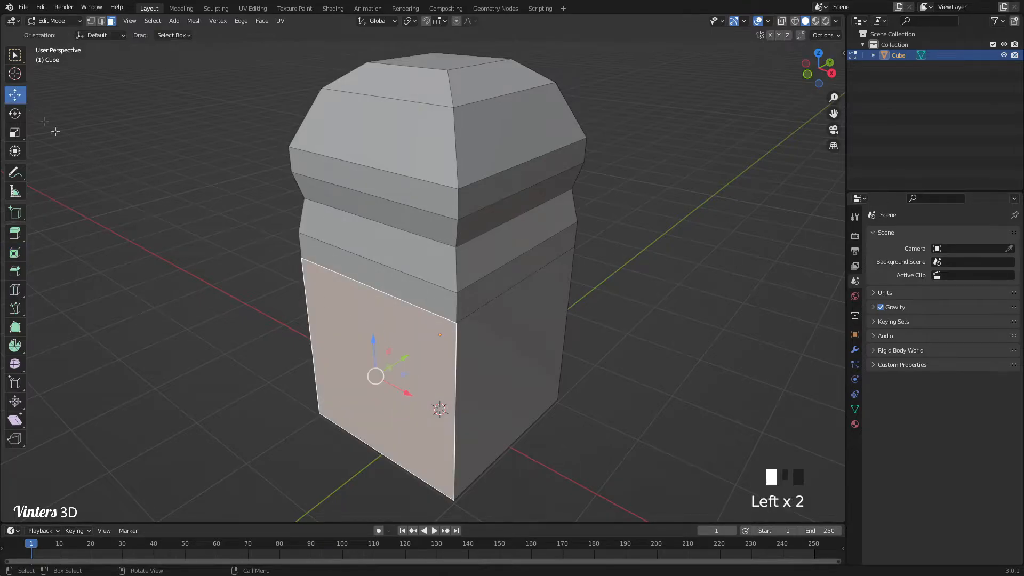
{"action": "middle_click_drag", "start_coordinate": [415, 343], "coordinate": [409, 288], "text": "shift"}
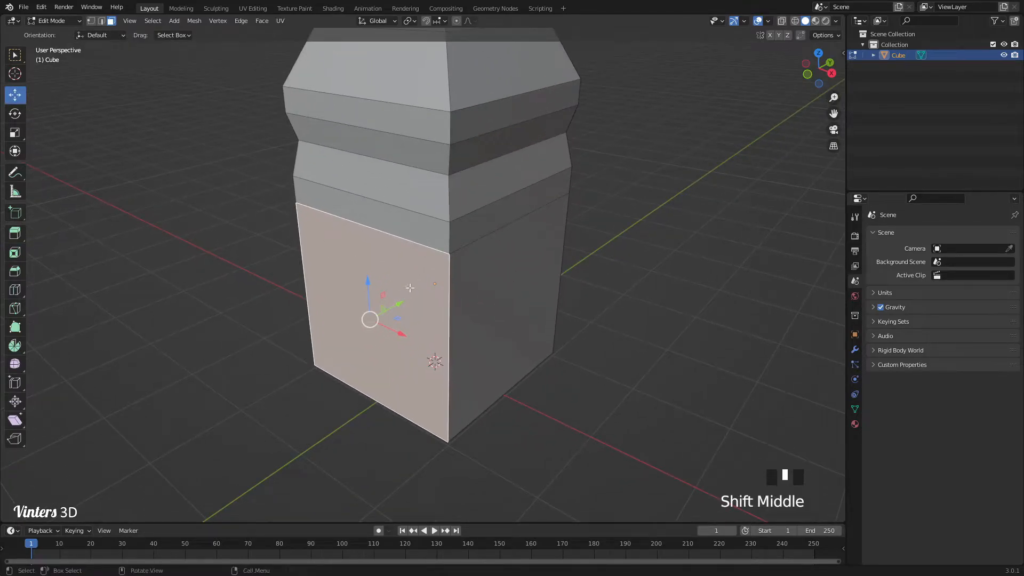
{"action": "left_click", "coordinate": [478, 294], "text": "shift"}
{"action": "mouse_move", "coordinate": [511, 309]}
{"action": "middle_mouse_down", "text": "shift"}
{"action": "mouse_move", "coordinate": [491, 309]}
{"action": "mouse_move", "coordinate": [505, 315]}
{"action": "middle_mouse_up", "text": "shift"}
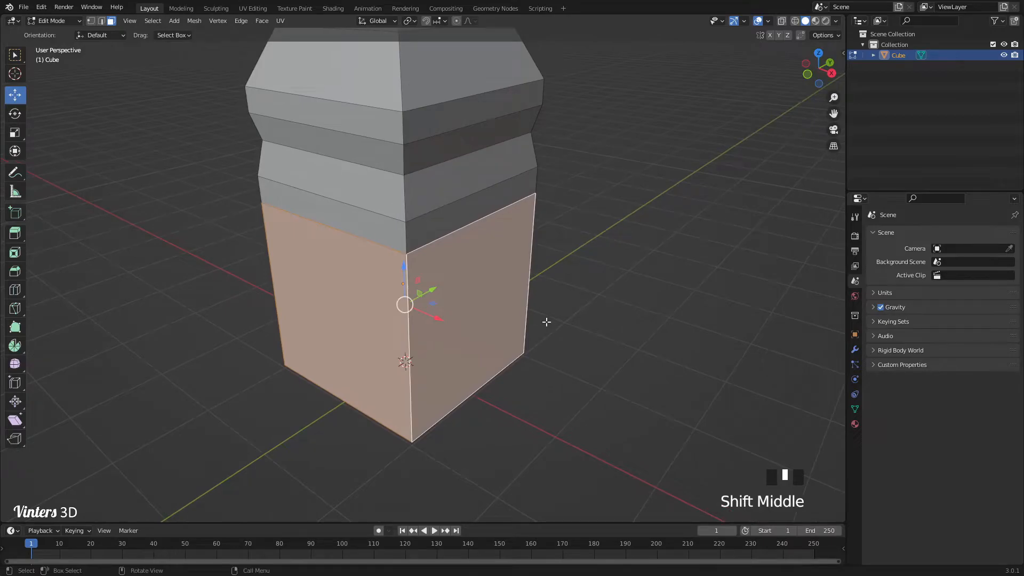
{"action": "key", "text": "i"}
{"action": "key", "text": "i"}
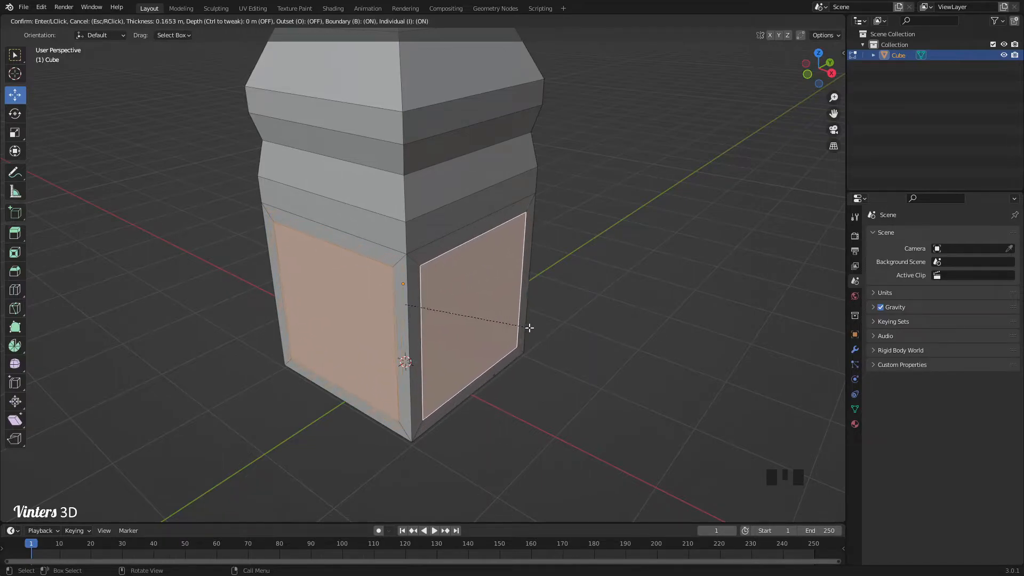
{"action": "left_click", "coordinate": [528, 327]}
Extrude the small top face of the body upward by about 0.32 m
{"action": "middle_click_drag", "start_coordinate": [351, 276], "coordinate": [408, 331], "text": "shift"}
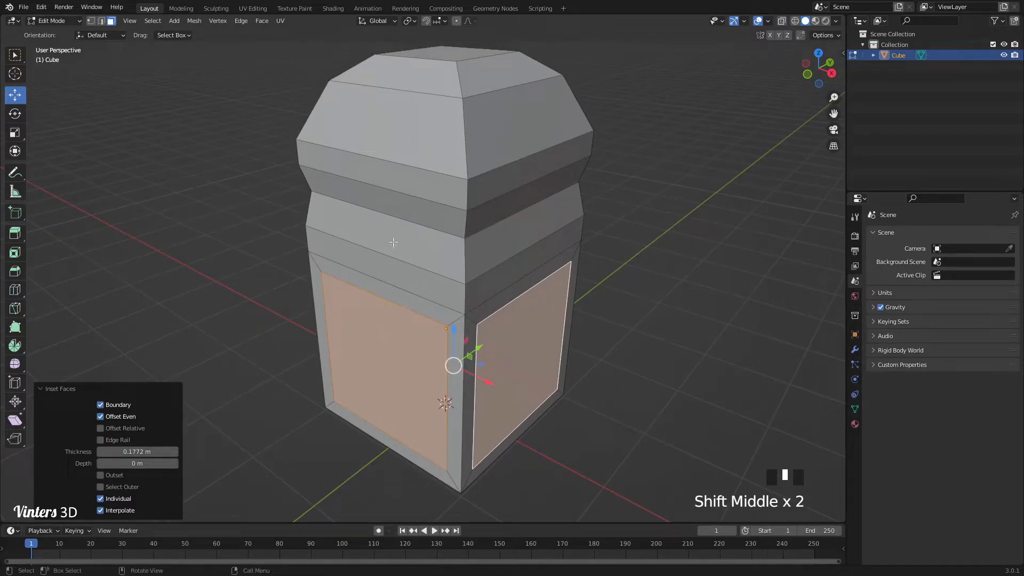
{"action": "middle_click_drag", "start_coordinate": [418, 201], "coordinate": [440, 267], "text": "shift"}
{"action": "left_click", "coordinate": [436, 196]}
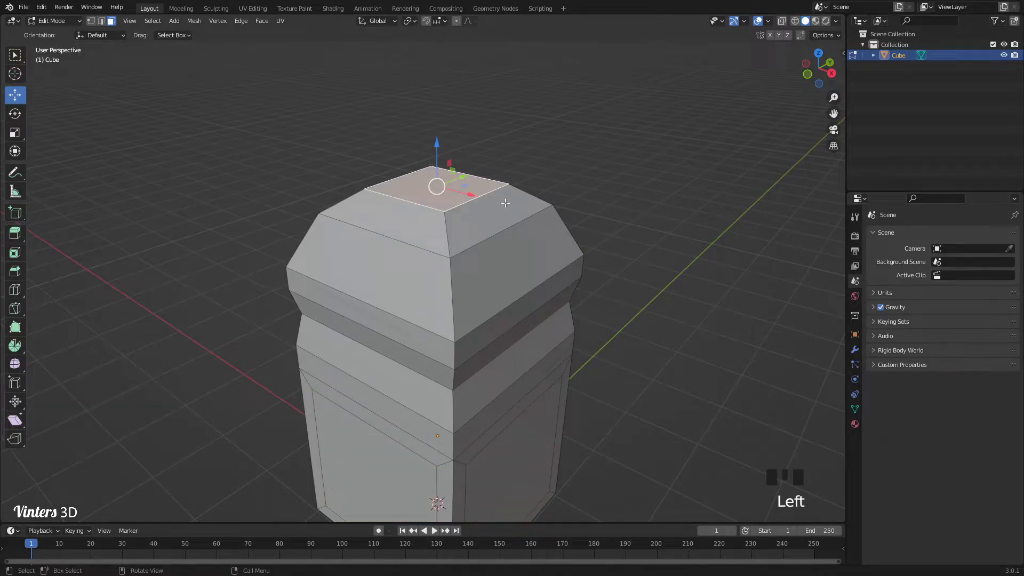
{"action": "key", "text": "e"}
{"action": "left_click", "coordinate": [495, 171]}
Select the four top edges of the extruded neck and bevel them with a width of about 0.156 m
{"action": "middle_click_drag", "start_coordinate": [437, 200], "coordinate": [438, 253], "text": "shift"}
{"action": "scroll", "coordinate": [438, 253], "scroll_direction": "up", "scroll_amount": 2}
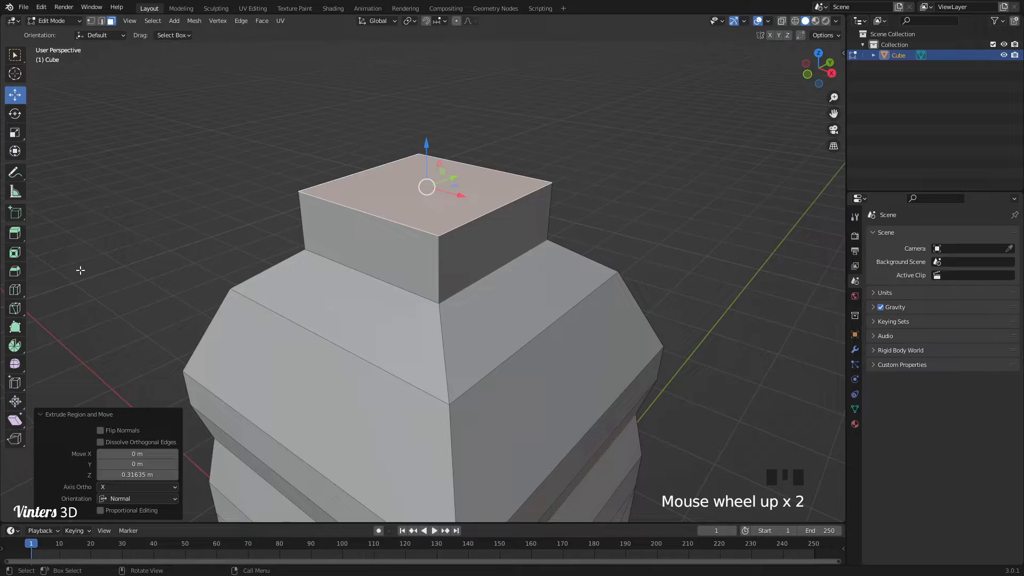
{"action": "key", "text": "2"}
{"action": "left_click", "coordinate": [361, 211]}
{"action": "left_click", "coordinate": [459, 226], "text": "shift"}
{"action": "left_click", "coordinate": [484, 169], "text": "shift"}
{"action": "left_click", "coordinate": [375, 168], "text": "shift"}
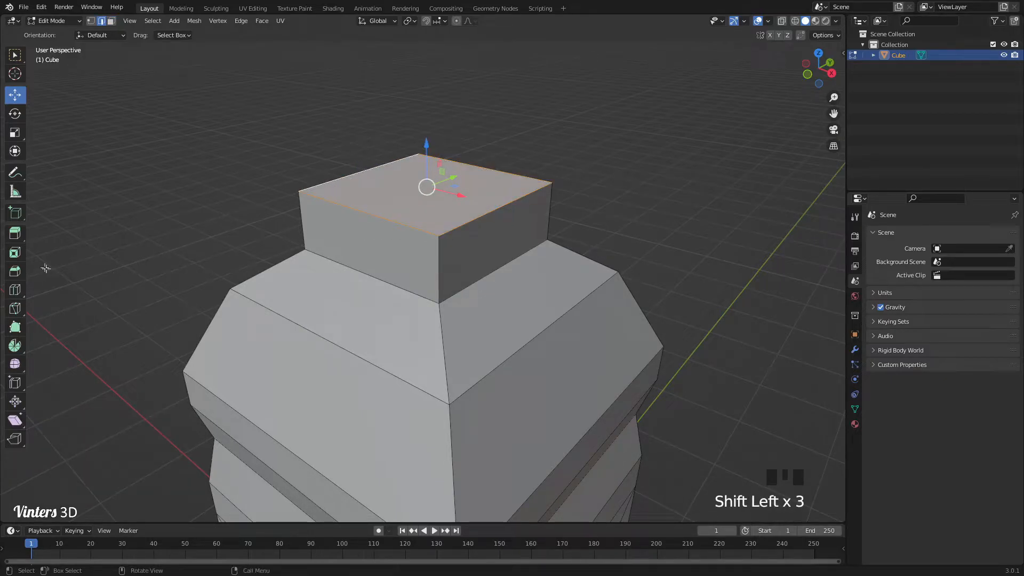
{"action": "left_click", "coordinate": [19, 277]}
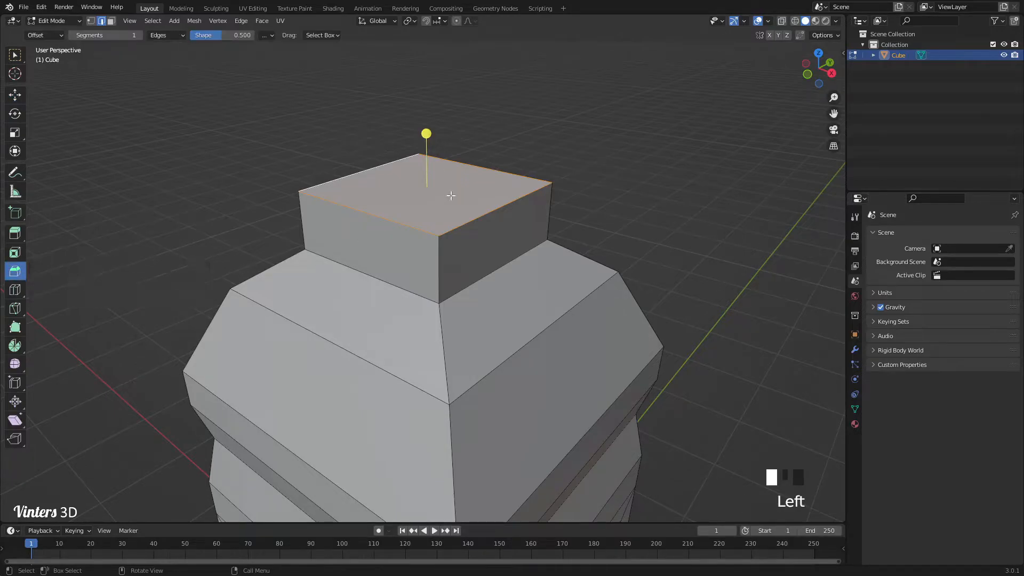
{"action": "left_click_drag", "start_coordinate": [426, 133], "coordinate": [471, 112]}
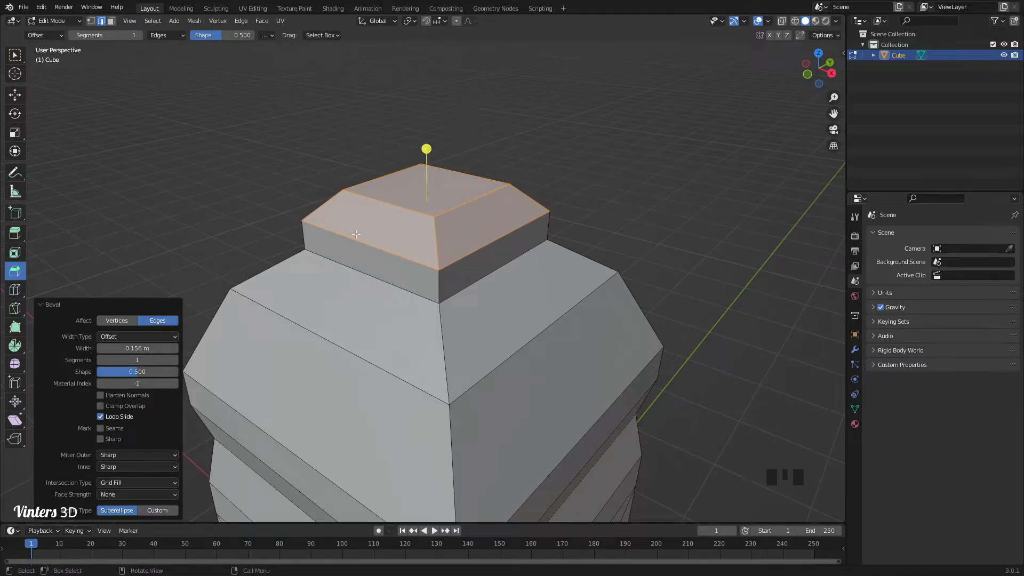
Adjust the neck bevel to 2 segments, a width of 0.146 m and a shape of 0.403
{"action": "left_click", "coordinate": [173, 360]}
{"action": "left_click", "coordinate": [174, 360]}
{"action": "left_click", "coordinate": [175, 361]}
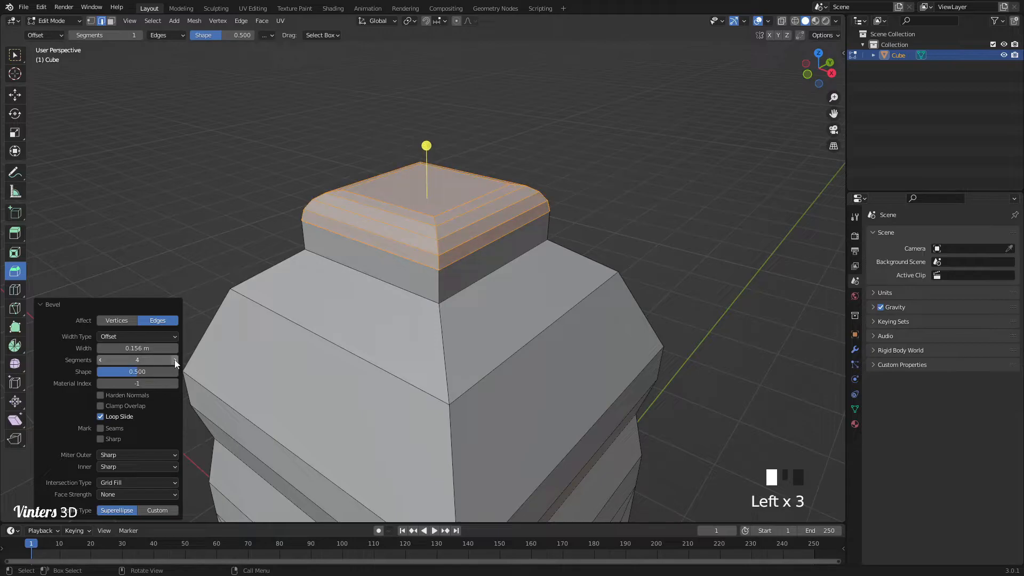
{"action": "left_click", "coordinate": [100, 360]}
{"action": "left_click", "coordinate": [100, 360]}
{"action": "left_click_drag", "start_coordinate": [130, 349], "coordinate": [130, 372]}
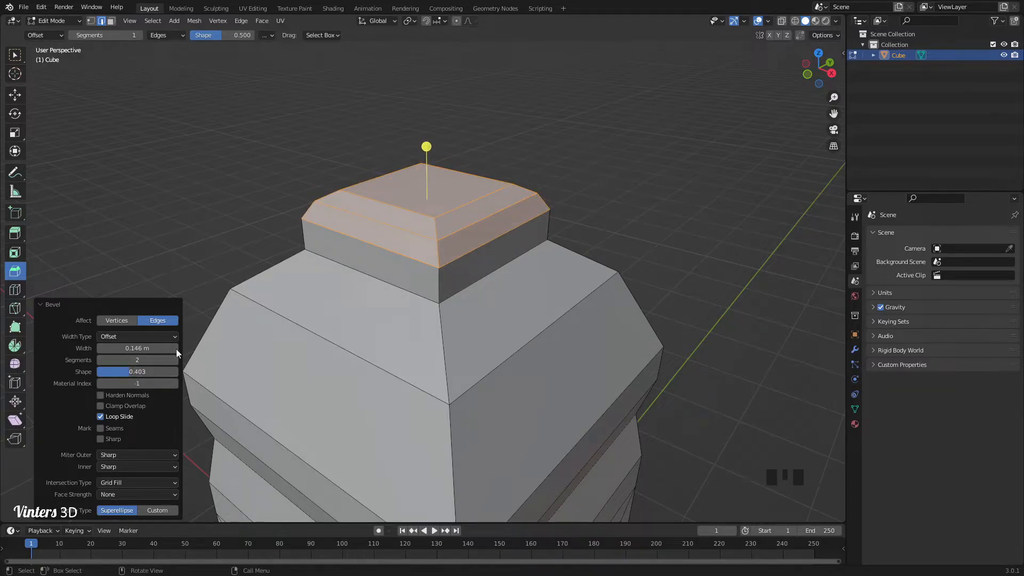
{"action": "left_click", "coordinate": [228, 230]}
In Object Mode, add a new cube and move it up about 1.87 m and about -3.9 m along Y
{"action": "scroll", "coordinate": [229, 235], "scroll_direction": "down", "scroll_amount": 3}
{"action": "middle_click_drag", "start_coordinate": [227, 244], "coordinate": [280, 96], "text": "shift"}
{"action": "scroll", "coordinate": [361, 297], "scroll_direction": "down", "scroll_amount": 3}
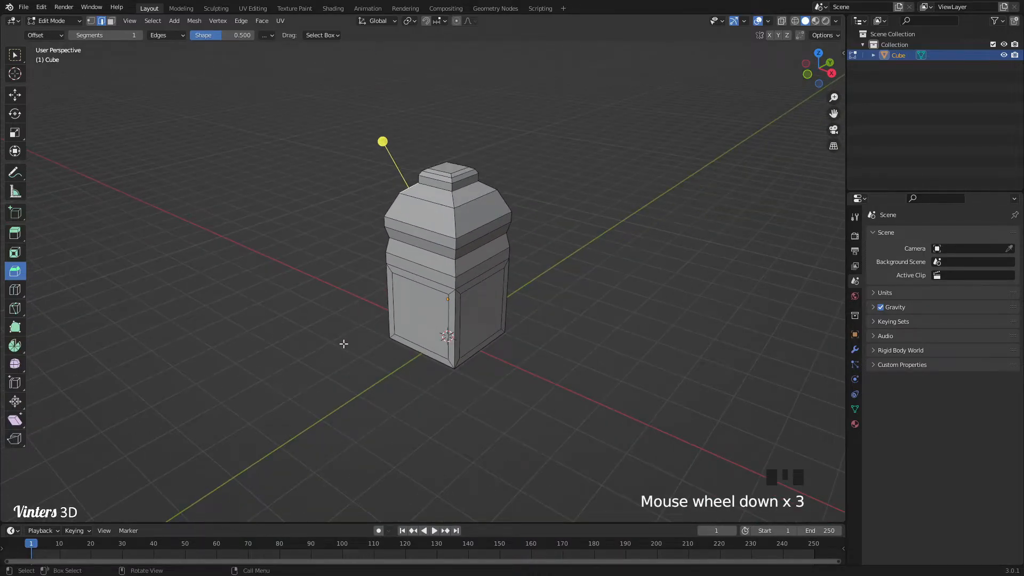
{"action": "key", "text": "Tab"}
{"action": "left_click", "coordinate": [331, 361]}
{"action": "middle_click_drag", "start_coordinate": [329, 360], "coordinate": [306, 363]}
{"action": "key", "text": "shift+a"}
{"action": "mouse_move", "coordinate": [306, 362]}
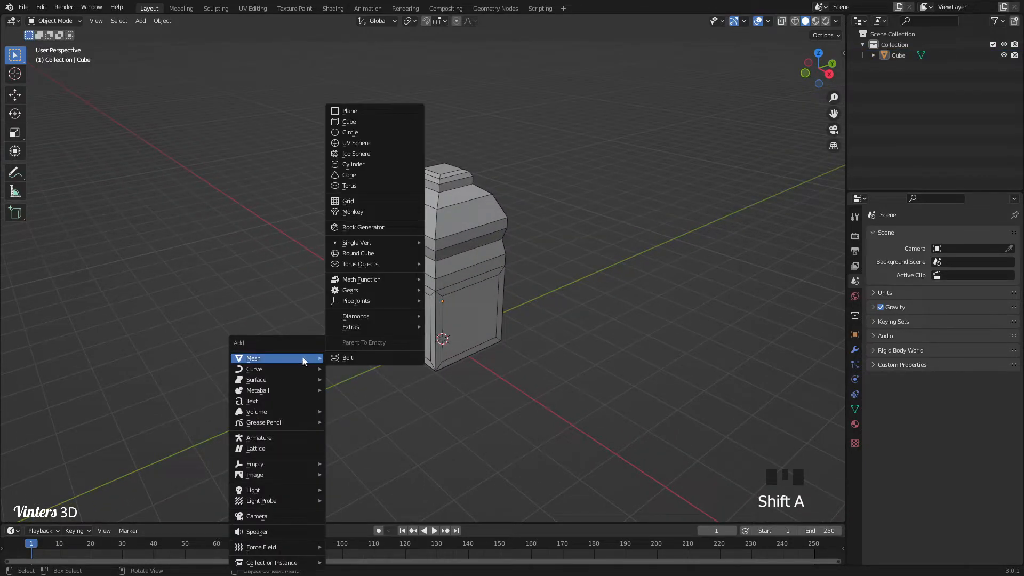
{"action": "left_click", "coordinate": [377, 123]}
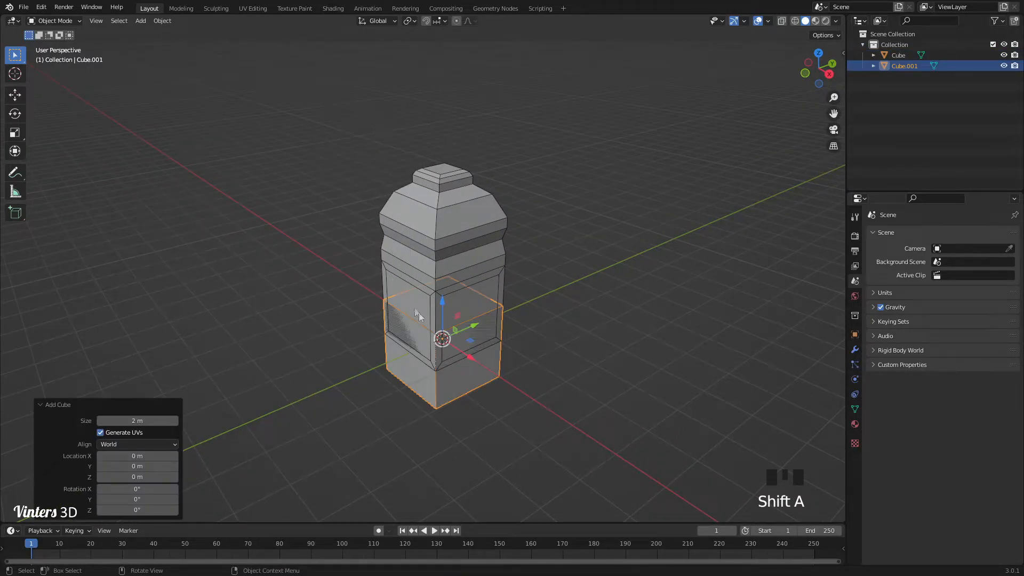
{"action": "left_click_drag", "start_coordinate": [448, 315], "coordinate": [349, 340]}
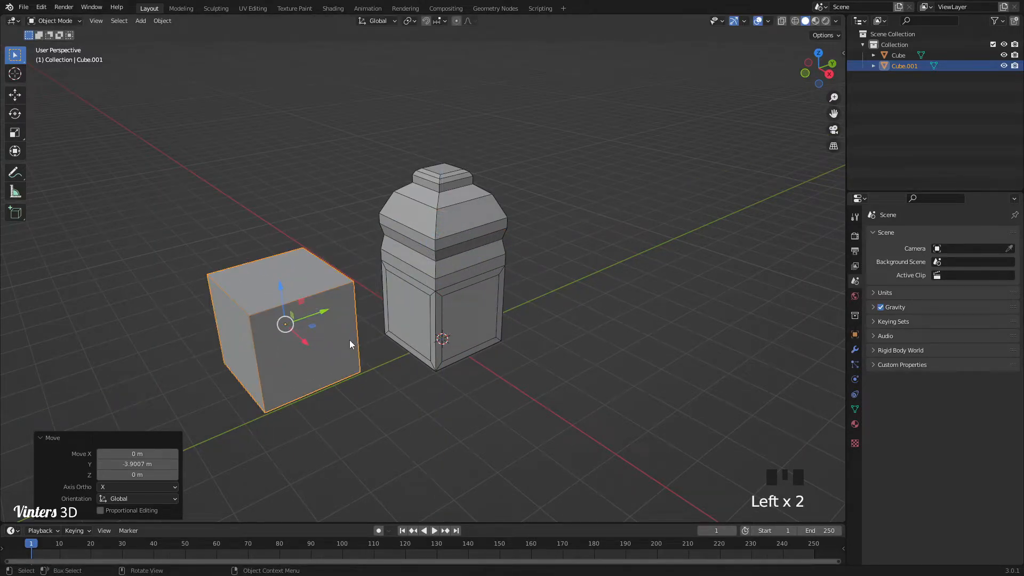
Flatten the new cube into a thin slab by scaling it along Z to about 0.078
{"action": "key", "text": "KP_Decimal"}
{"action": "scroll", "coordinate": [478, 320], "scroll_direction": "down", "scroll_amount": 2}
{"action": "middle_click_drag", "start_coordinate": [491, 326], "coordinate": [499, 322]}
{"action": "scroll", "coordinate": [495, 322], "scroll_direction": "down", "scroll_amount": 2}
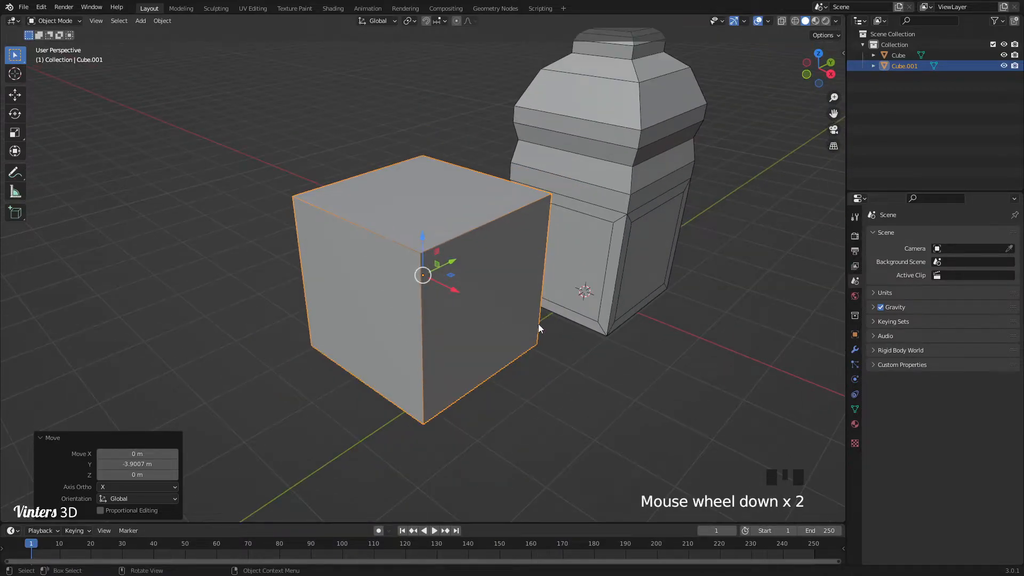
{"action": "key", "text": "s"}
{"action": "key", "text": "z"}
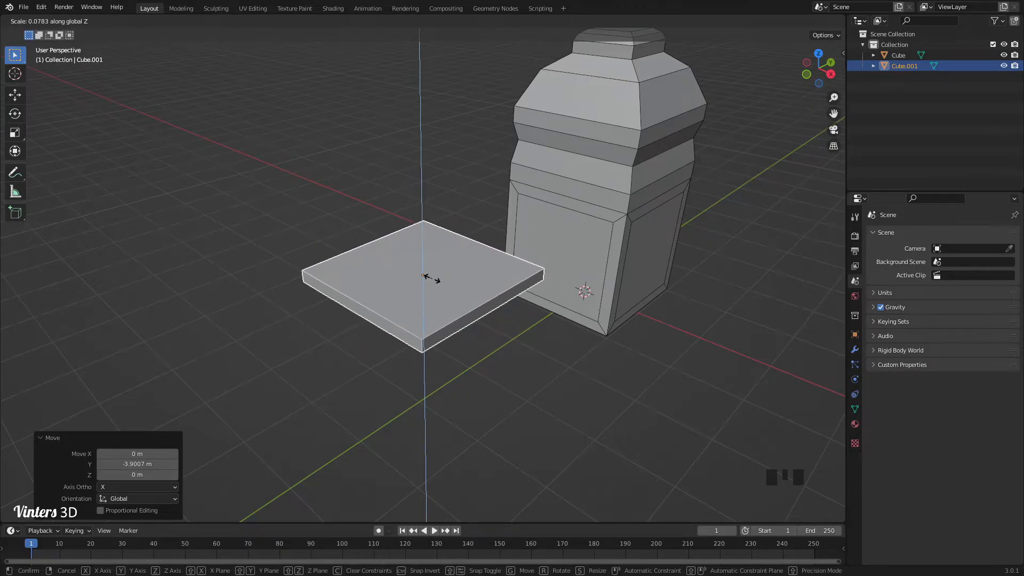
{"action": "left_click", "coordinate": [435, 282]}
Try to bevel the slab's four top edges in Edit Mode
{"action": "key", "text": "Tab"}
{"action": "middle_click_drag", "start_coordinate": [419, 351], "coordinate": [425, 315], "text": "shift"}
{"action": "scroll", "coordinate": [425, 317], "scroll_direction": "up", "scroll_amount": 2}
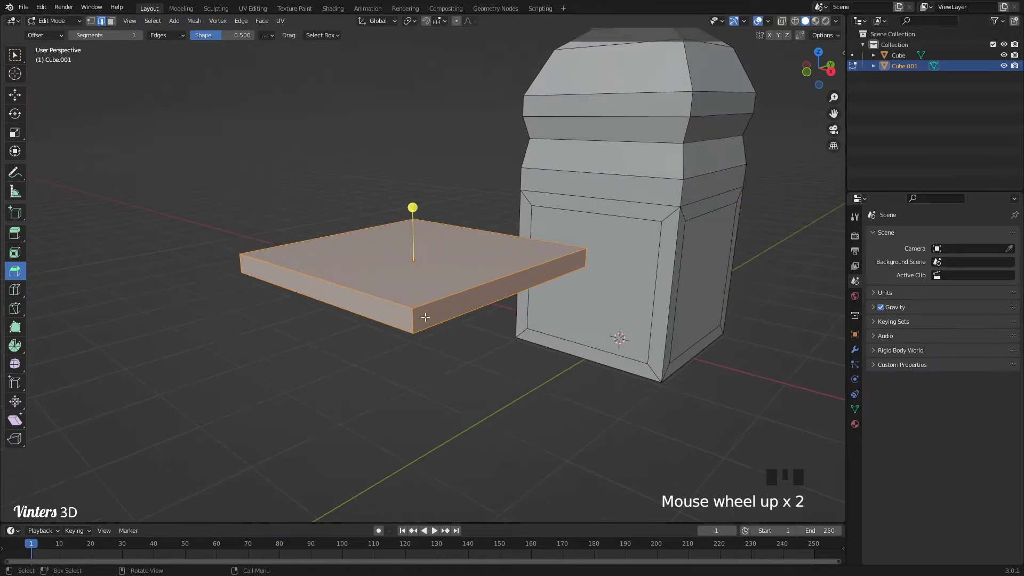
{"action": "left_click", "coordinate": [15, 96]}
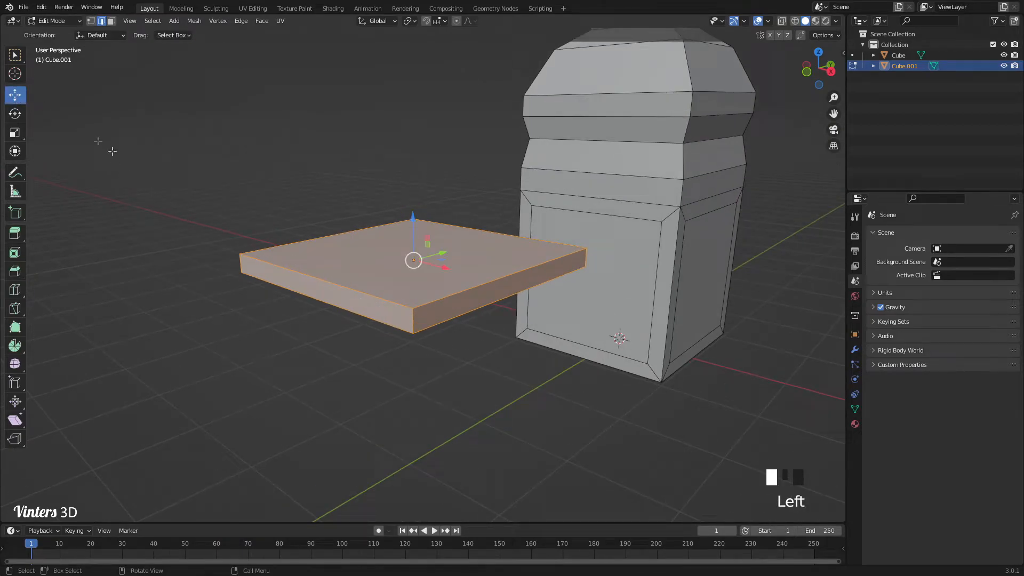
{"action": "left_click", "coordinate": [360, 291]}
{"action": "left_click", "coordinate": [449, 296], "text": "shift"}
{"action": "left_click", "coordinate": [491, 233], "text": "shift"}
{"action": "left_click", "coordinate": [345, 235], "text": "shift"}
{"action": "scroll", "coordinate": [340, 292], "scroll_direction": "up", "scroll_amount": 2}
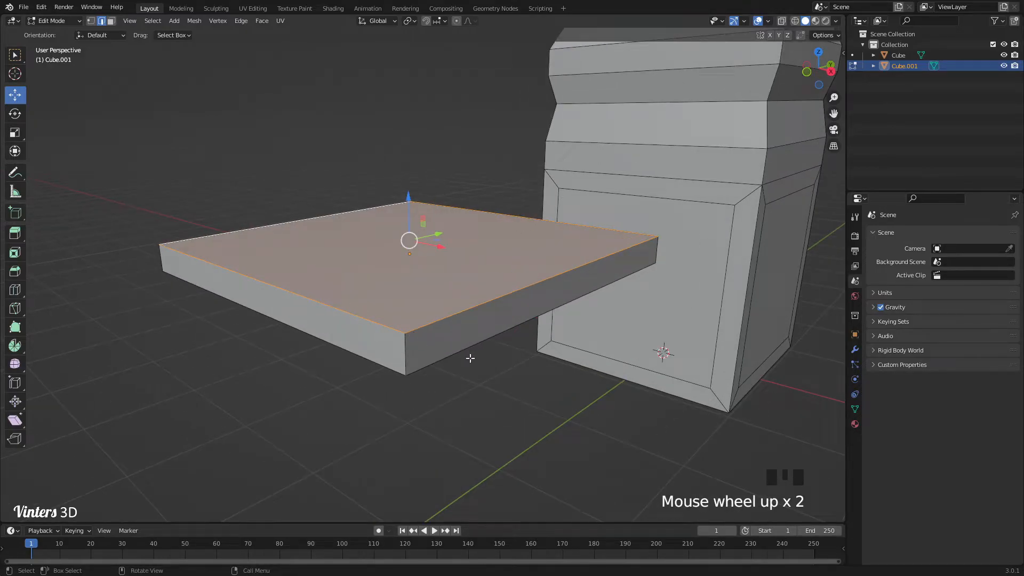
{"action": "key", "text": "ctrl+b"}
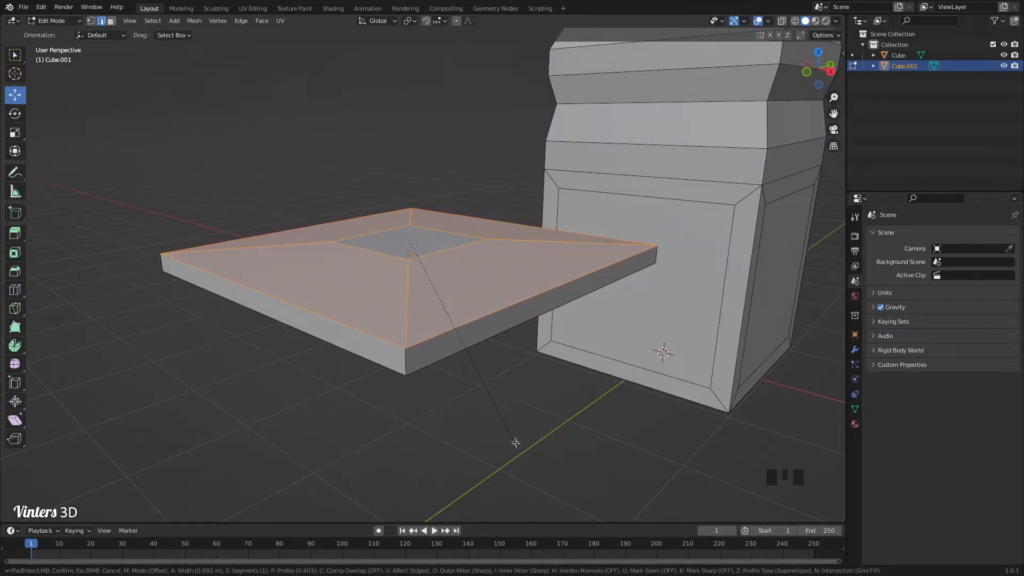
{"action": "key", "text": "Escape"}
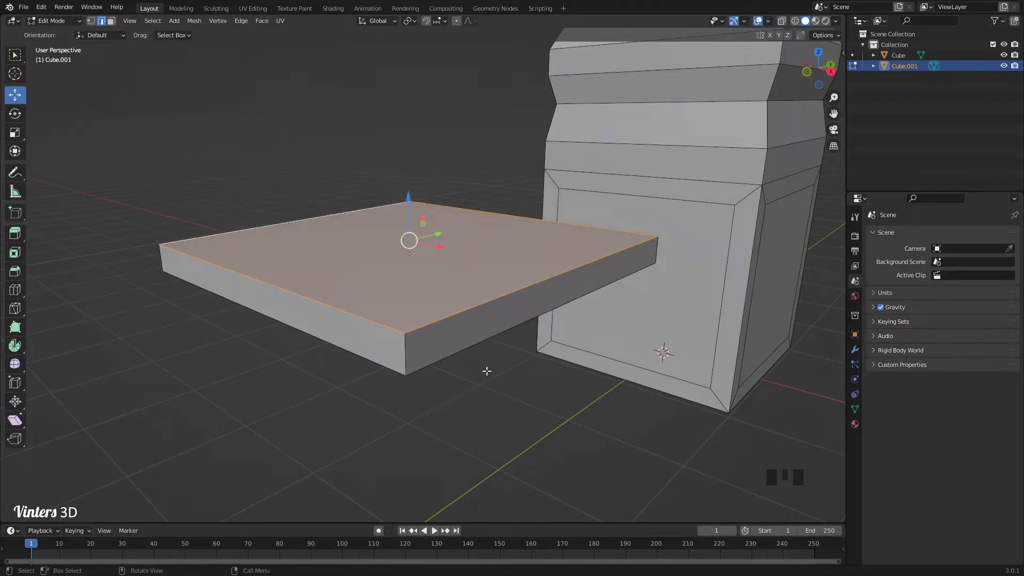
Check the slab's transform values in Object Mode and apply its scale
{"action": "key", "text": "Tab"}
{"action": "key", "text": "n"}
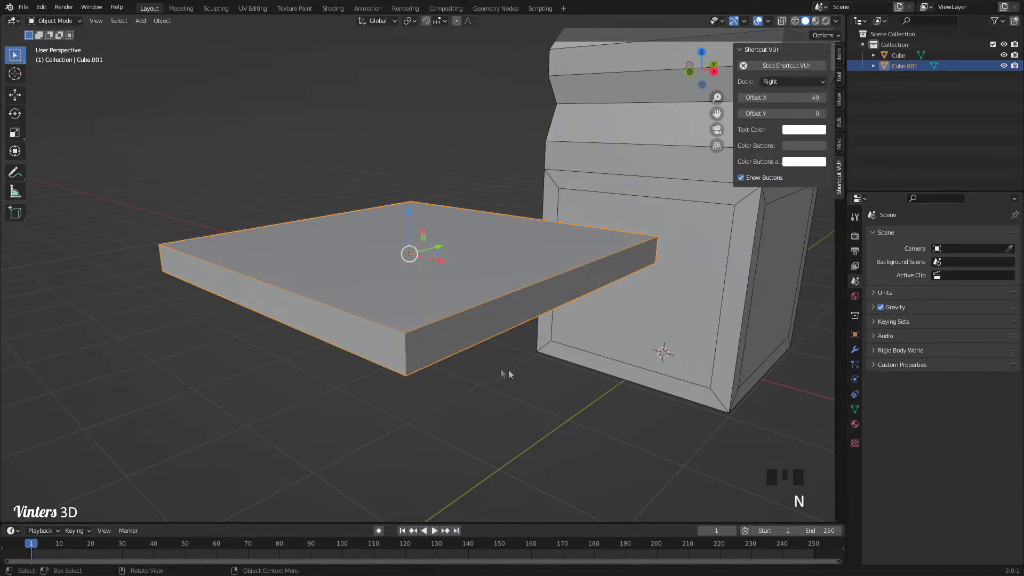
{"action": "left_click", "coordinate": [839, 56]}
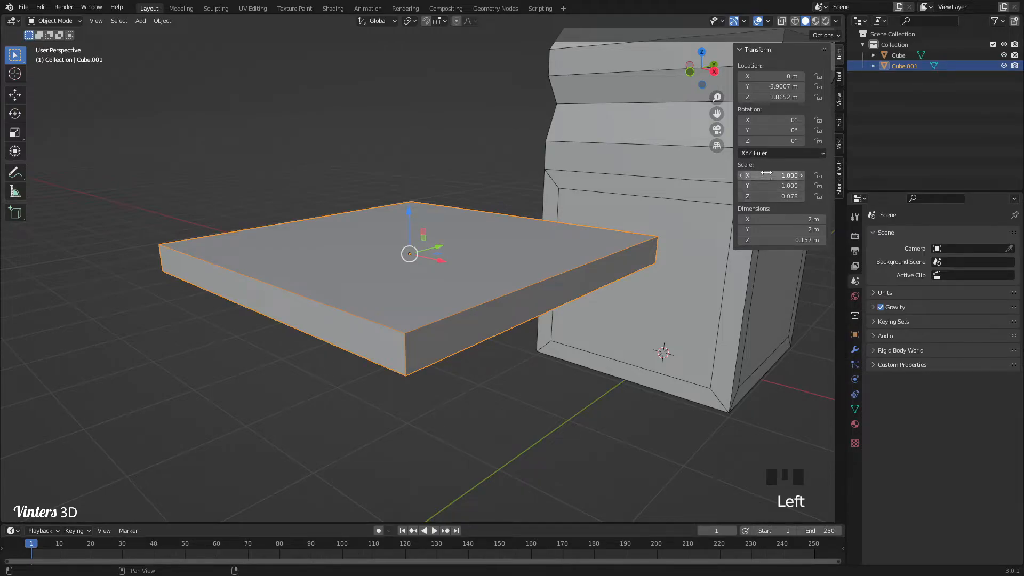
{"action": "left_click", "coordinate": [741, 236]}
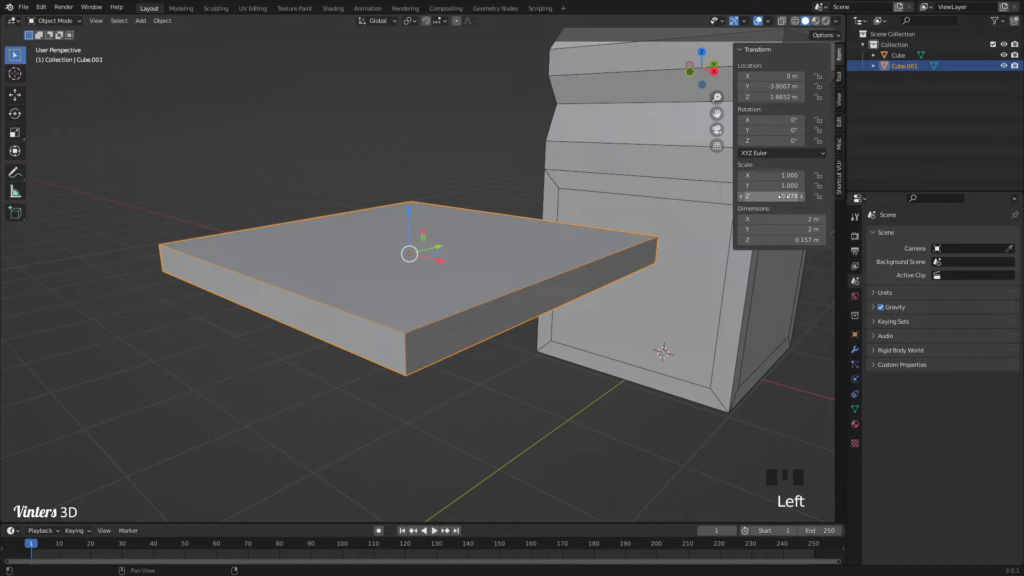
{"action": "key", "text": "ctrl+a"}
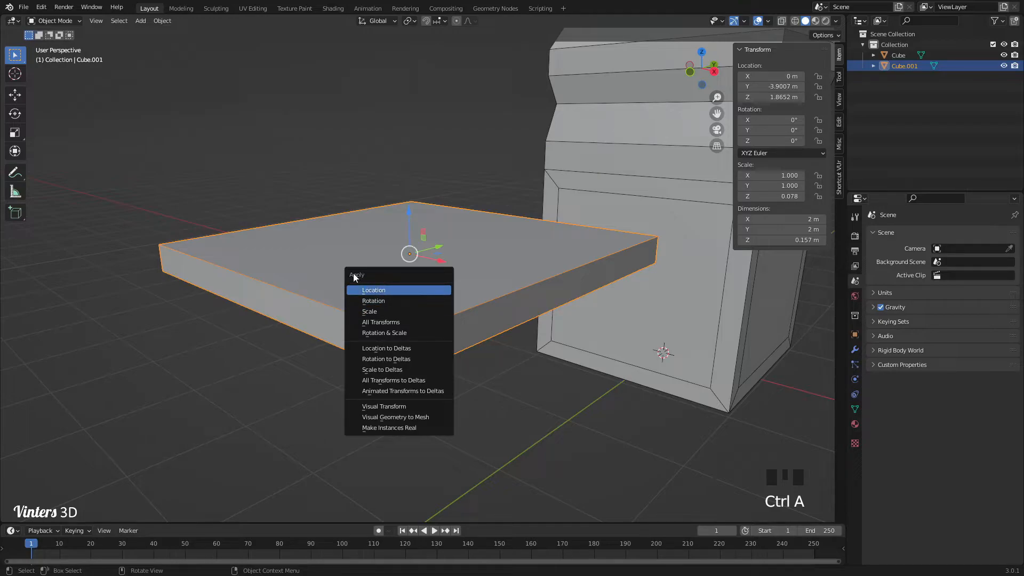
{"action": "left_click", "coordinate": [372, 313]}
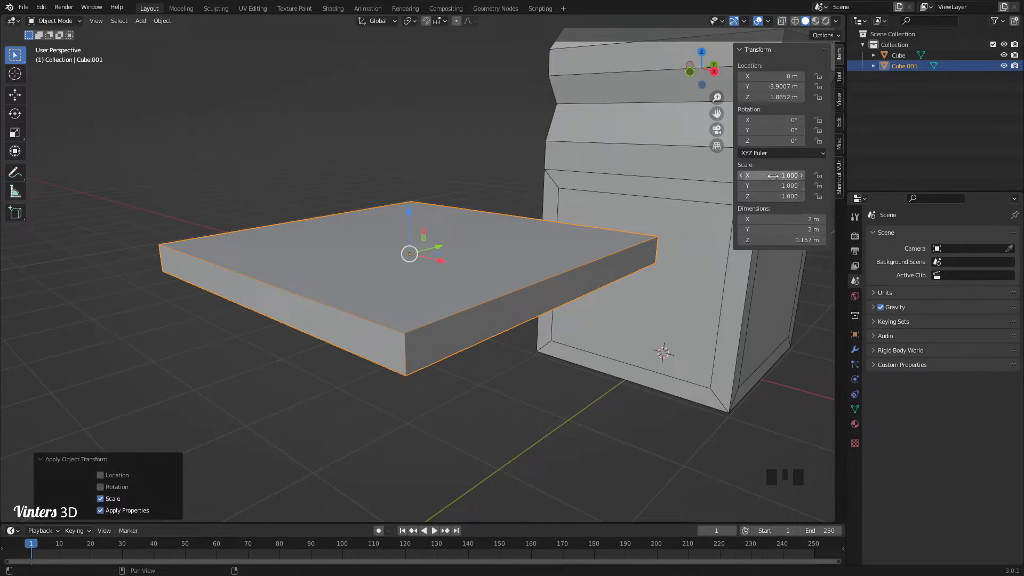
{"action": "key", "text": "n"}
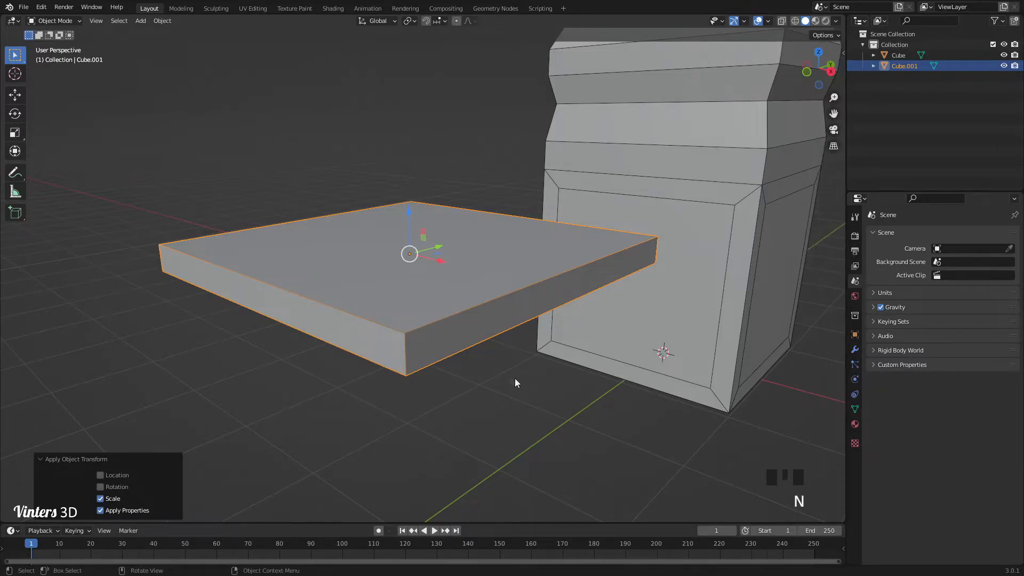
Bevel the slab's four top edges in Edit Mode with a width of about 0.07 m and 2 segments
{"action": "key", "text": "Tab"}
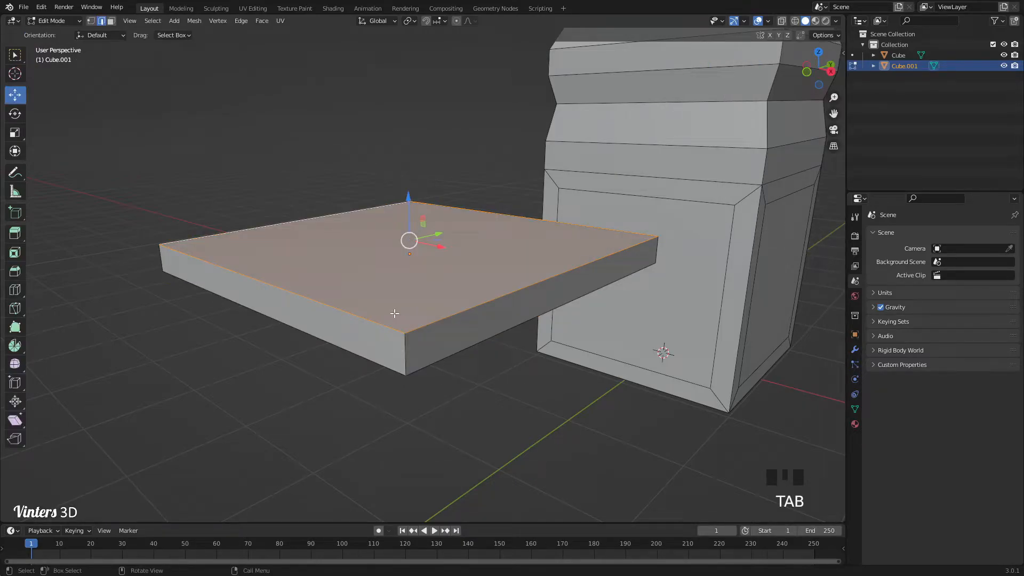
{"action": "key", "text": "ctrl+b"}
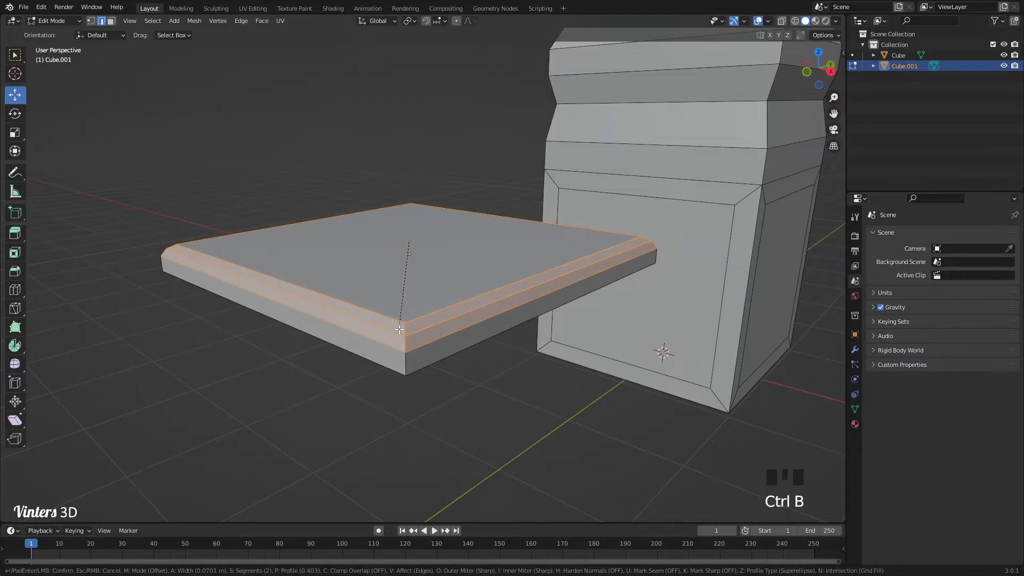
{"action": "scroll", "coordinate": [397, 335], "scroll_direction": "down", "scroll_amount": 1}
{"action": "scroll", "coordinate": [396, 340], "scroll_direction": "up", "scroll_amount": 1}
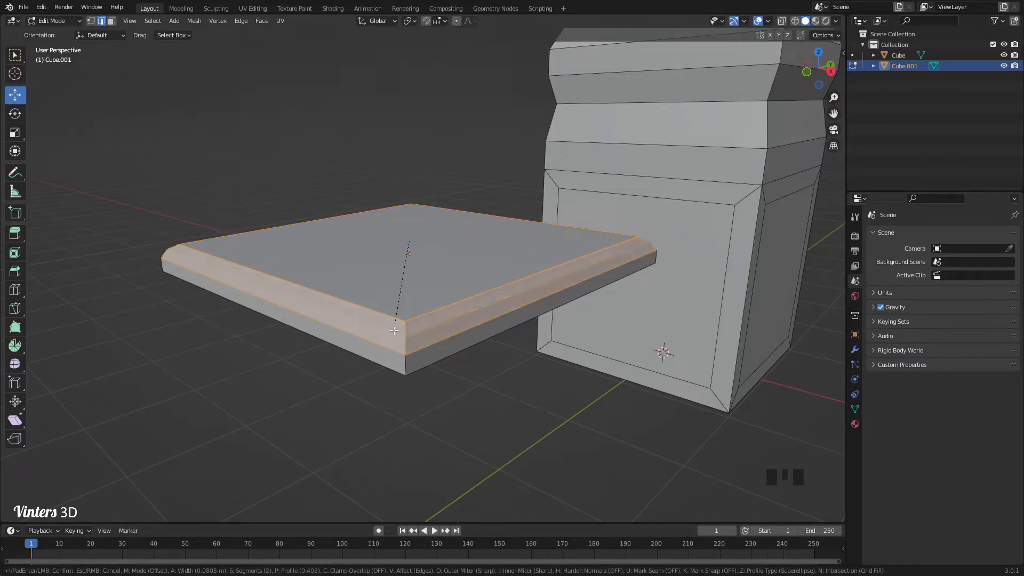
{"action": "scroll", "coordinate": [394, 331], "scroll_direction": "down", "scroll_amount": 3}
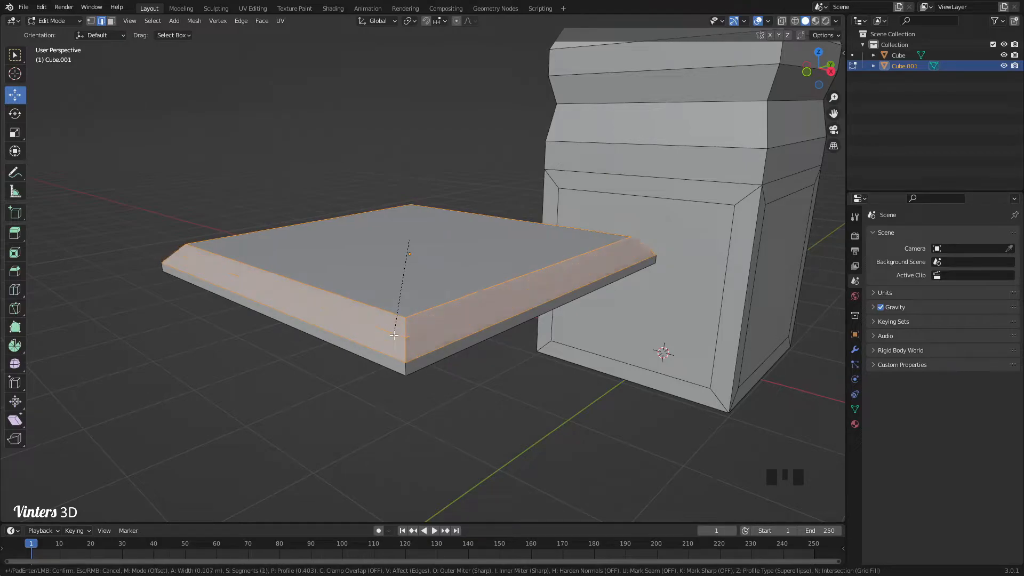
{"action": "scroll", "coordinate": [394, 332], "scroll_direction": "up", "scroll_amount": 1}
{"action": "left_click", "coordinate": [392, 332]}
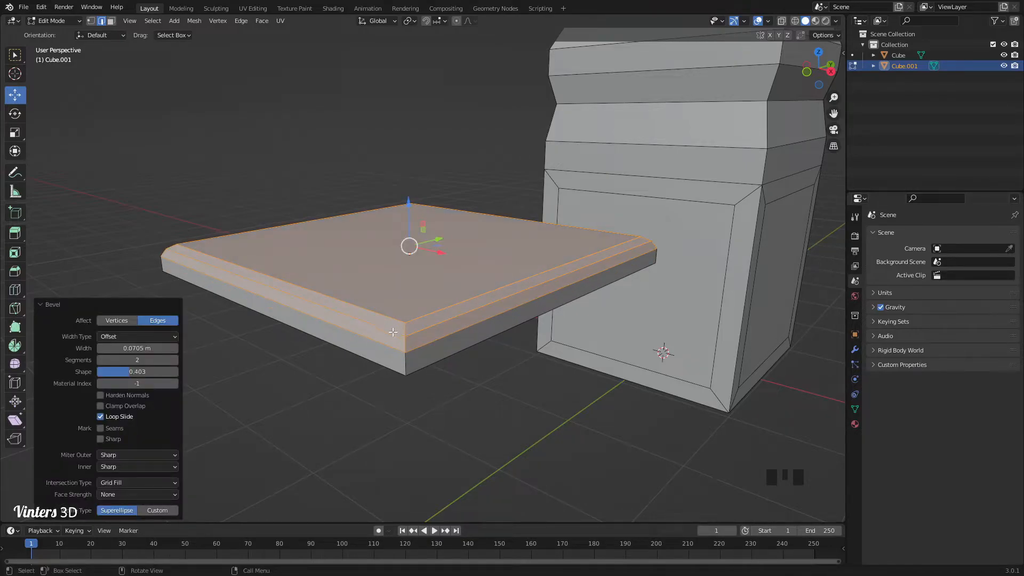
{"action": "left_click", "coordinate": [504, 410]}
In Edit Mode on the bottle, add one centred vertical loop cut through each of its two side directions with the Loop Cut tool
{"action": "key", "text": "Tab"}
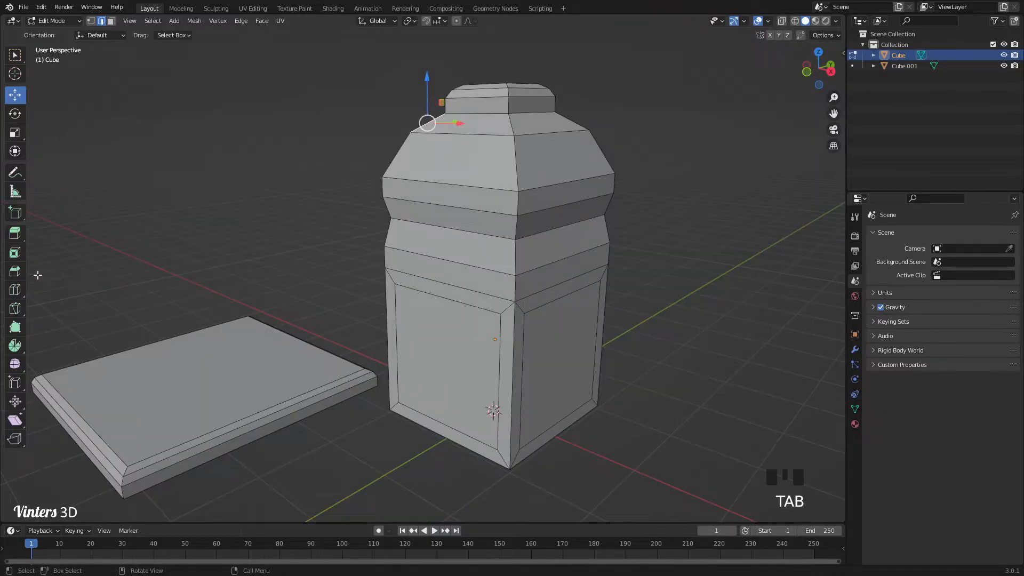
{"action": "left_click", "coordinate": [18, 294]}
{"action": "middle_click_drag", "start_coordinate": [485, 267], "coordinate": [391, 270], "text": "shift"}
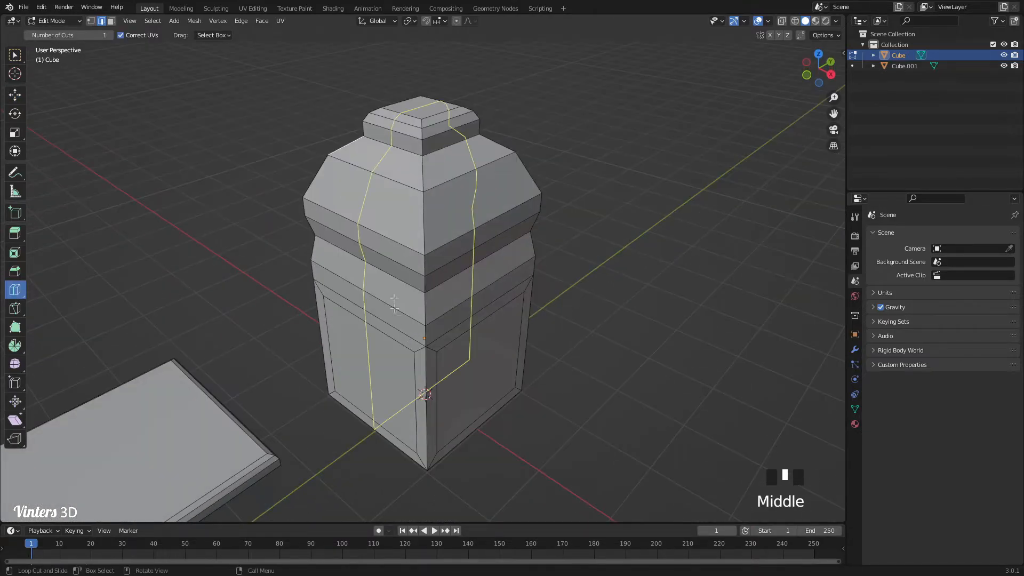
{"action": "scroll", "coordinate": [392, 268], "scroll_direction": "up", "scroll_amount": 2}
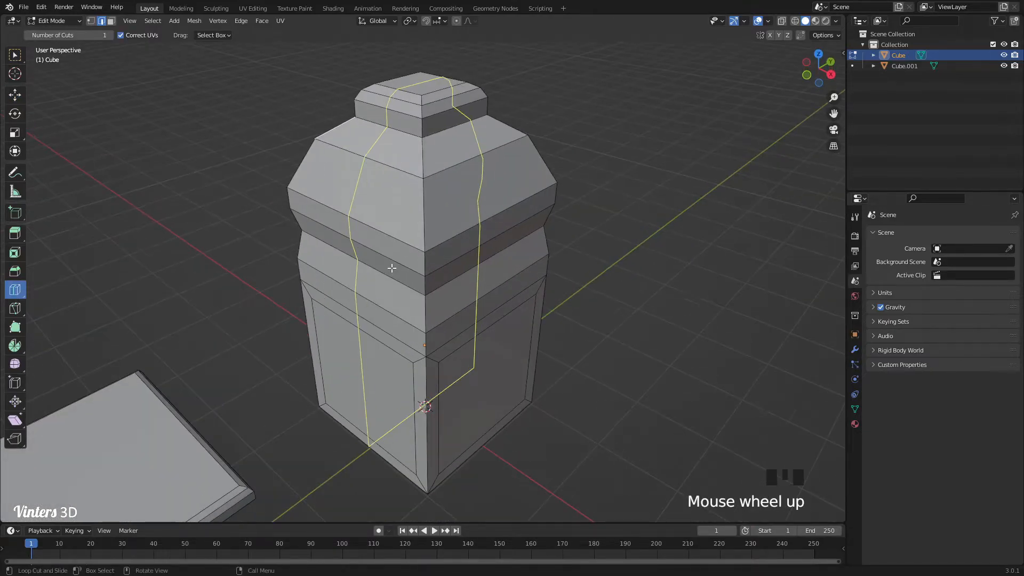
{"action": "left_click", "coordinate": [459, 235]}
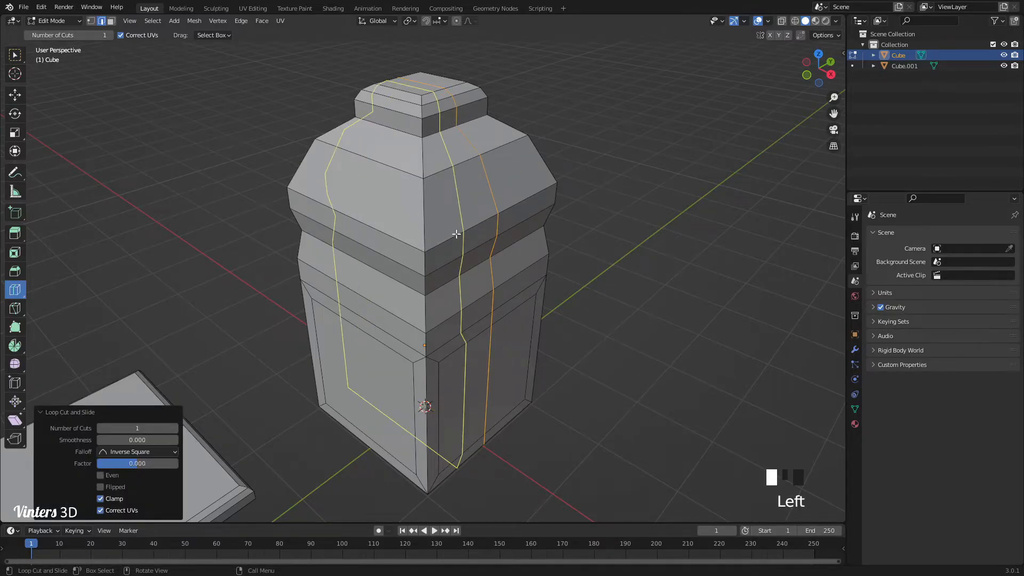
{"action": "left_click", "coordinate": [376, 228]}
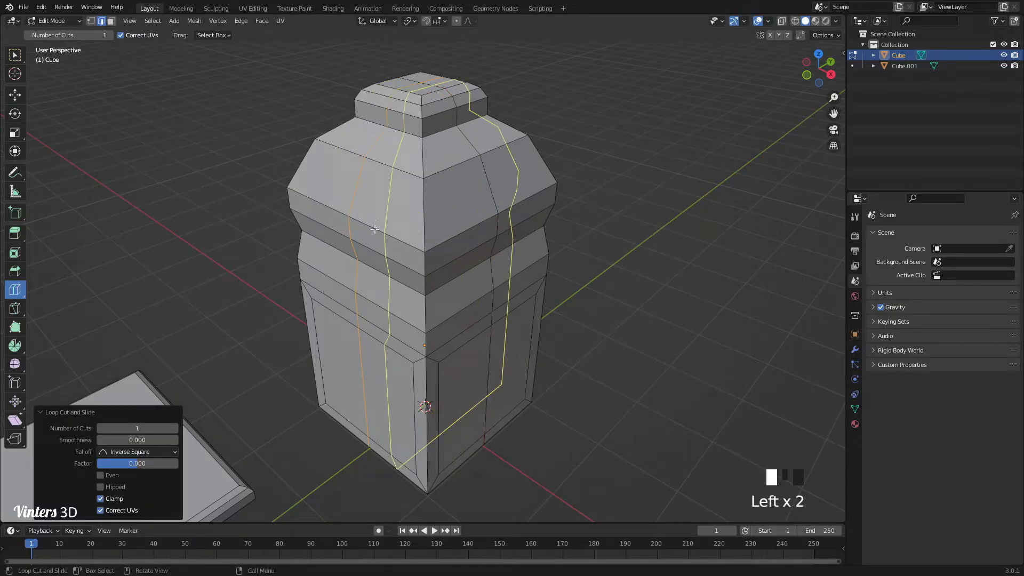
{"action": "right_click", "coordinate": [361, 241]}
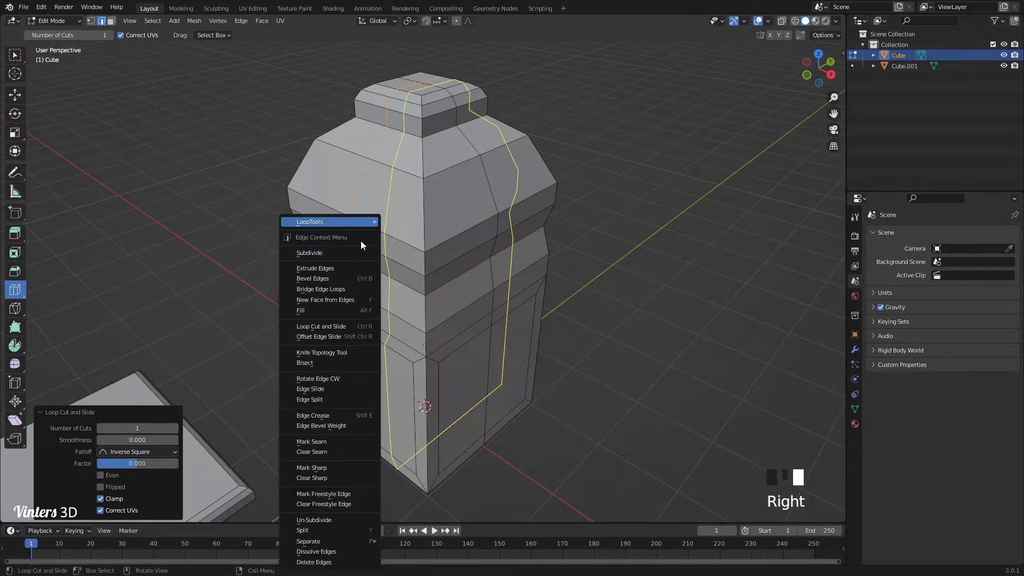
{"action": "left_click", "coordinate": [235, 225]}
{"action": "middle_click_drag", "start_coordinate": [303, 235], "coordinate": [314, 242], "text": "shift"}
Add a single vertical loop cut midway between the bottle's centre loop and its front corner, keeping the slide factor at 0
{"action": "left_click", "coordinate": [15, 95]}
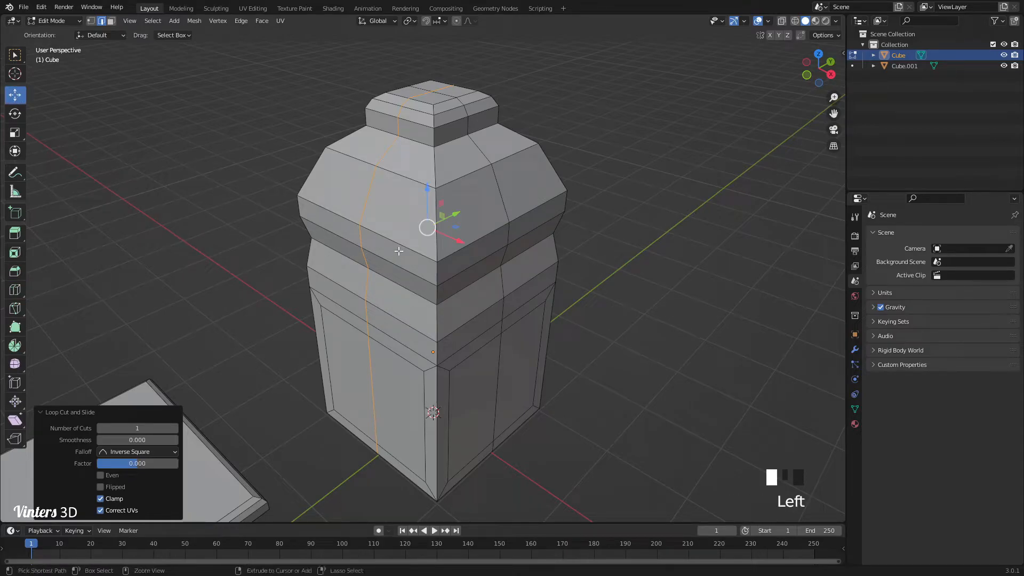
{"action": "key", "text": "ctrl+r"}
{"action": "scroll", "coordinate": [398, 251], "scroll_direction": "up", "scroll_amount": 1}
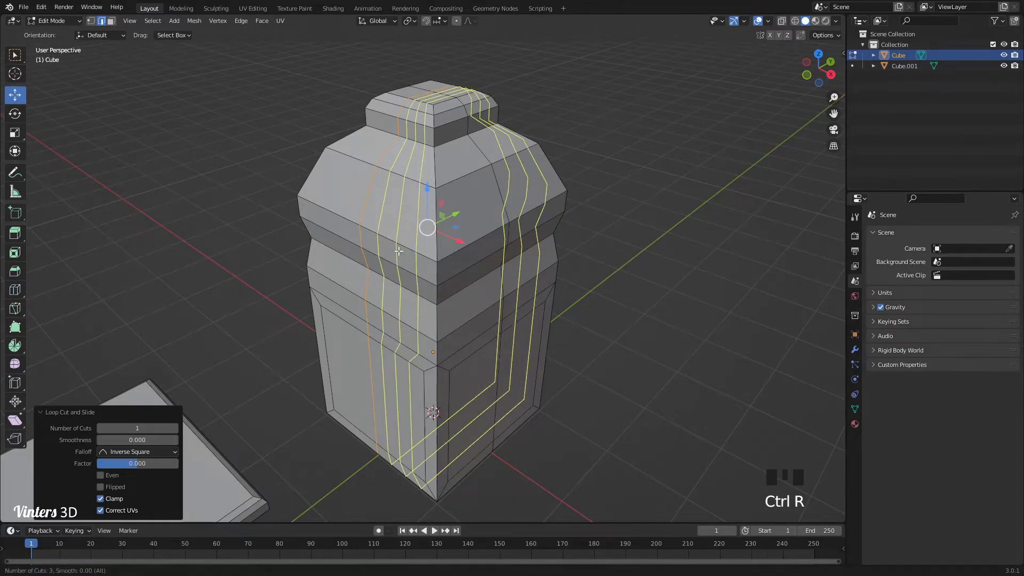
{"action": "scroll", "coordinate": [399, 250], "scroll_direction": "down", "scroll_amount": 1}
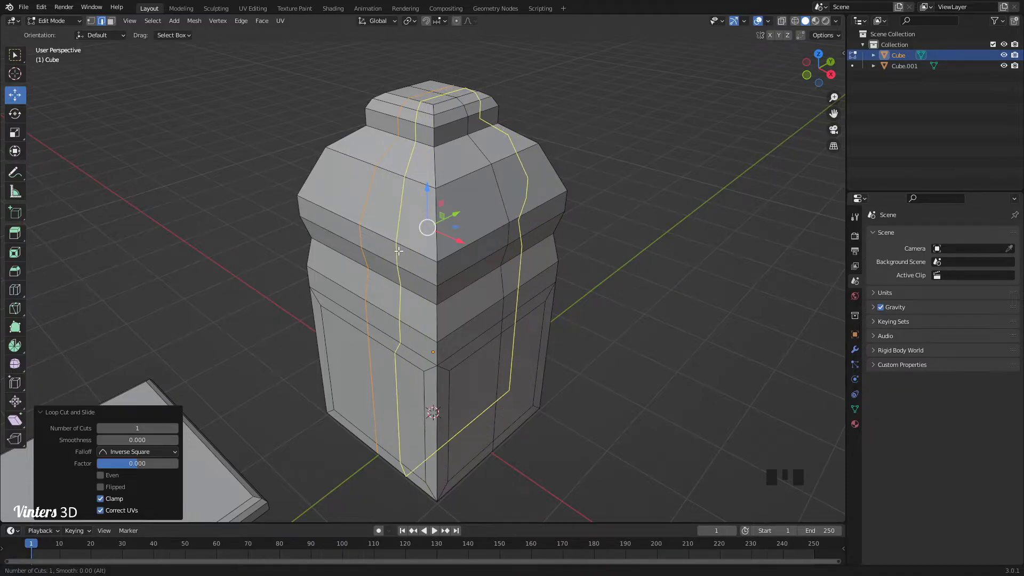
{"action": "left_click", "coordinate": [400, 243]}
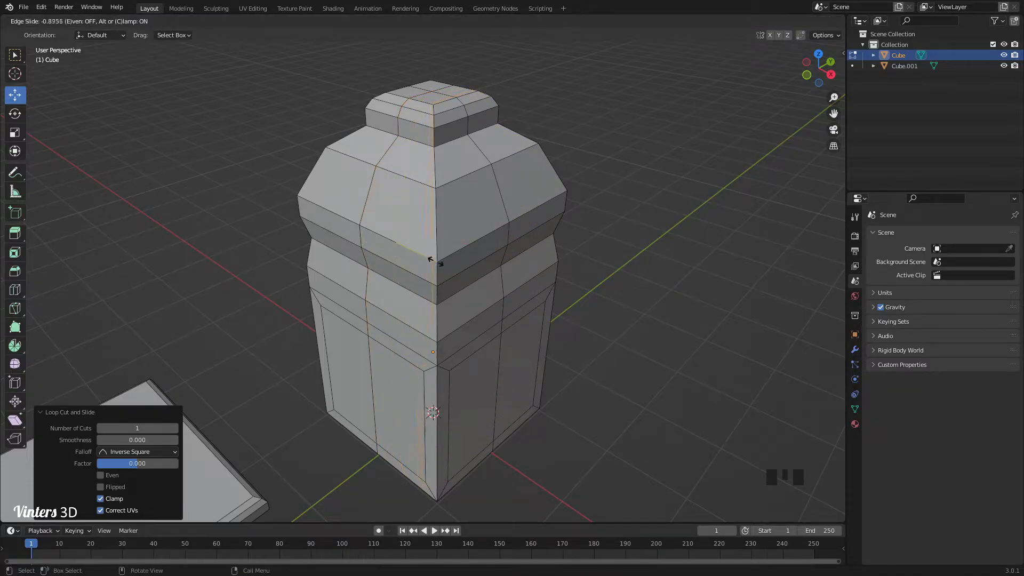
{"action": "left_click", "coordinate": [402, 254]}
Add three evenly spaced vertical loop cuts between the front corner and the centre loop on the bottle's adjacent side
{"action": "key", "text": "ctrl+r"}
{"action": "scroll", "coordinate": [474, 259], "scroll_direction": "up", "scroll_amount": 2}
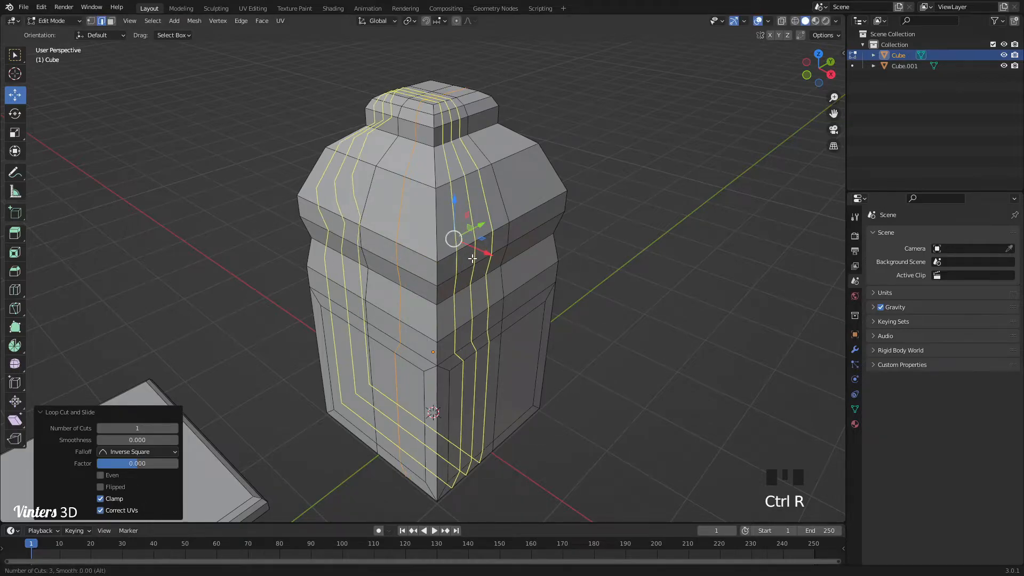
{"action": "left_click", "coordinate": [477, 255]}
{"action": "right_click", "coordinate": [480, 251]}
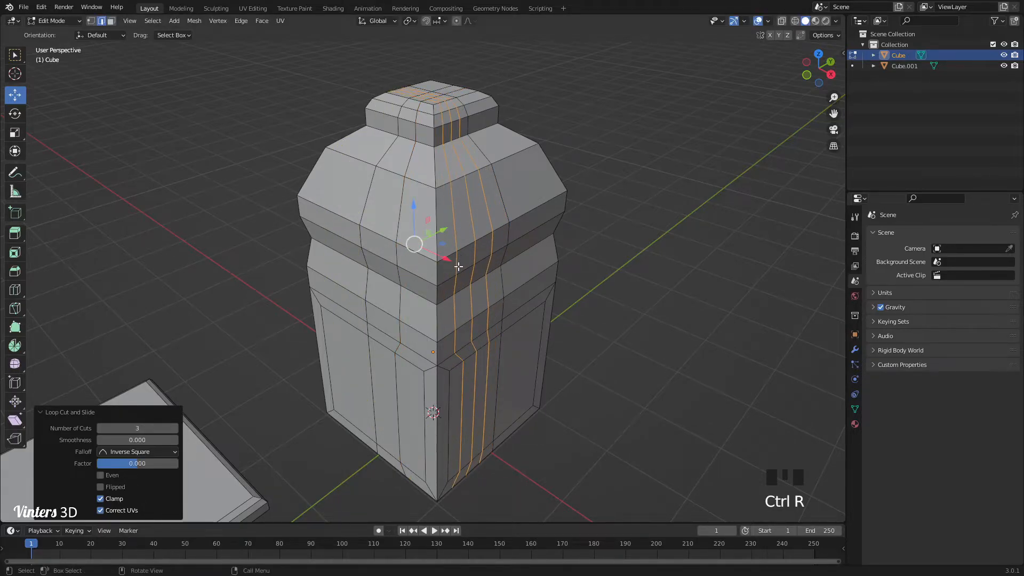
{"action": "left_click", "coordinate": [251, 258]}
{"action": "scroll", "coordinate": [247, 266], "scroll_direction": "down", "scroll_amount": 1}
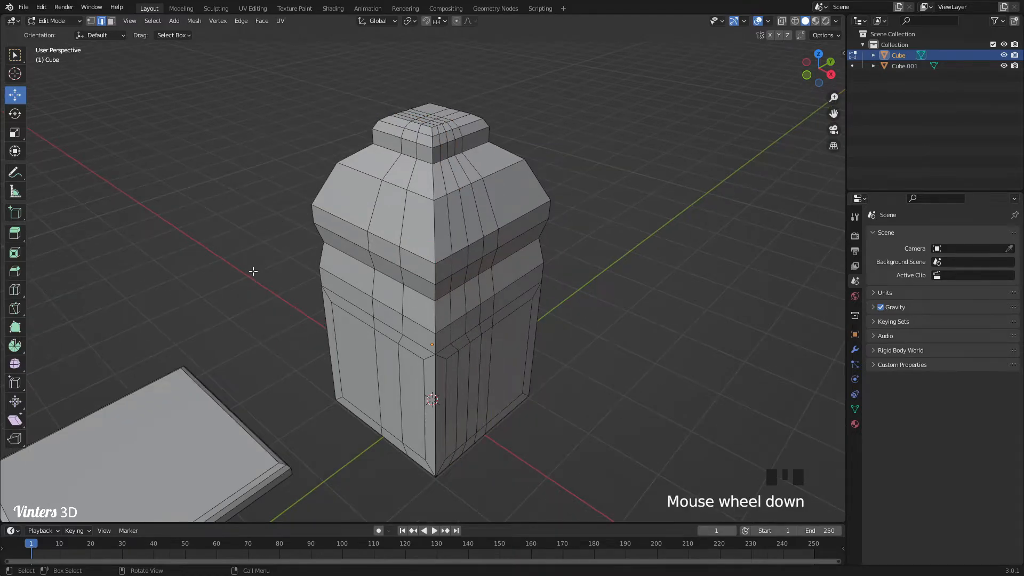
{"action": "middle_click_drag", "start_coordinate": [250, 269], "coordinate": [237, 283]}
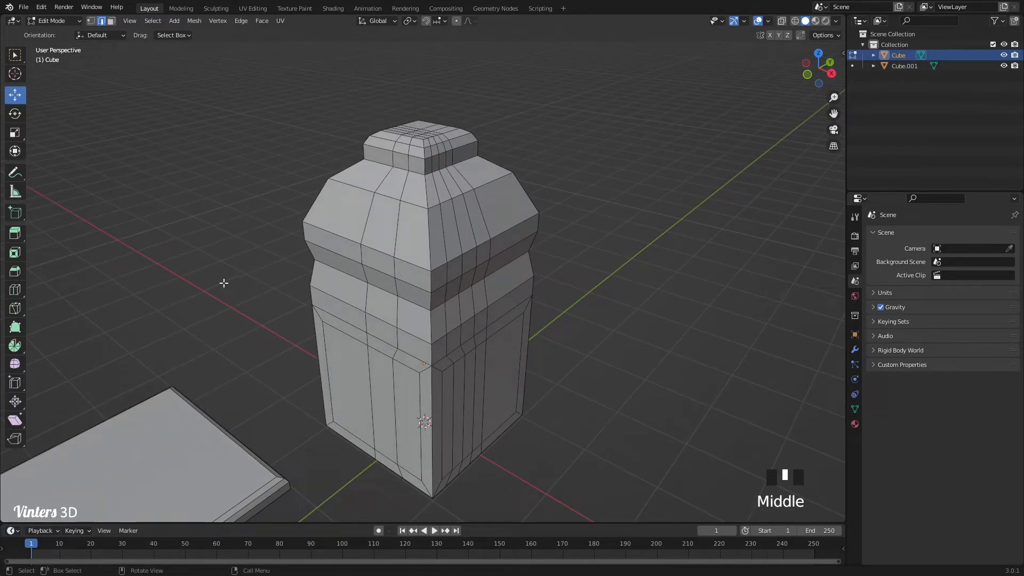
Cut a zigzag line across the wide shoulder face beside the bottle's corner with the Knife tool, between its lower and upper edges
{"action": "left_click", "coordinate": [15, 308]}
{"action": "middle_click_drag", "start_coordinate": [336, 292], "coordinate": [503, 221], "text": "shift"}
{"action": "scroll", "coordinate": [503, 221], "scroll_direction": "up", "scroll_amount": 2}
{"action": "key", "text": "1"}
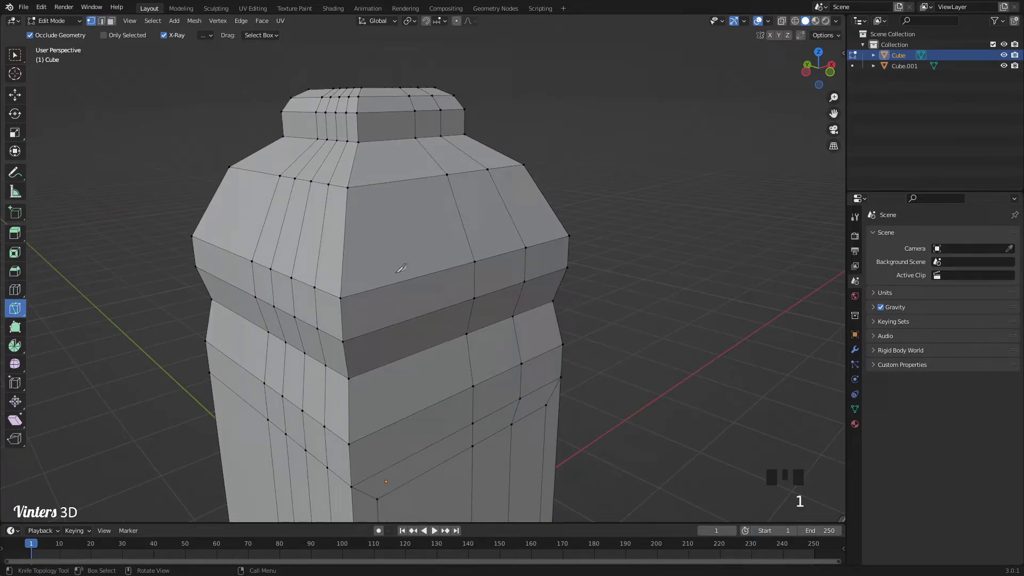
{"action": "left_click", "coordinate": [341, 297]}
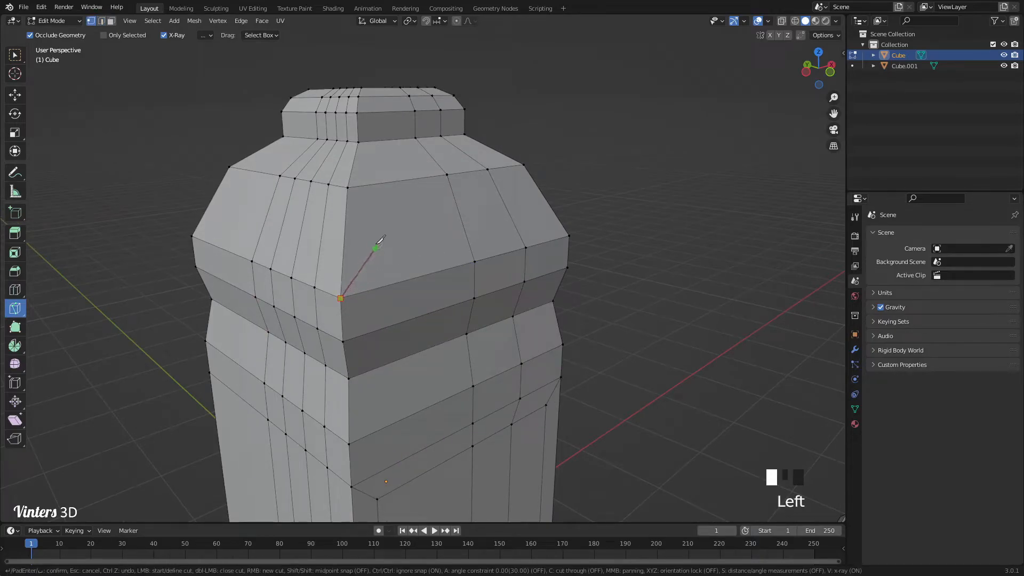
{"action": "left_click", "coordinate": [383, 183]}
{"action": "left_click", "coordinate": [421, 276]}
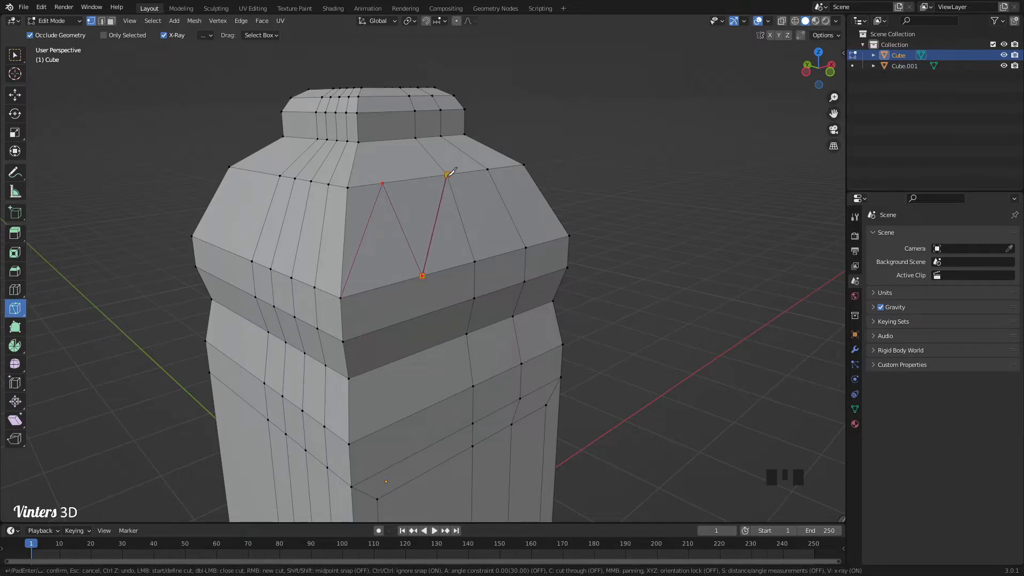
{"action": "left_click", "coordinate": [448, 176]}
{"action": "key", "text": "Return"}
Extrude the two triangular shoulder faces made by the knife cut outward from the bottle
{"action": "scroll", "coordinate": [395, 256], "scroll_direction": "up", "scroll_amount": 2}
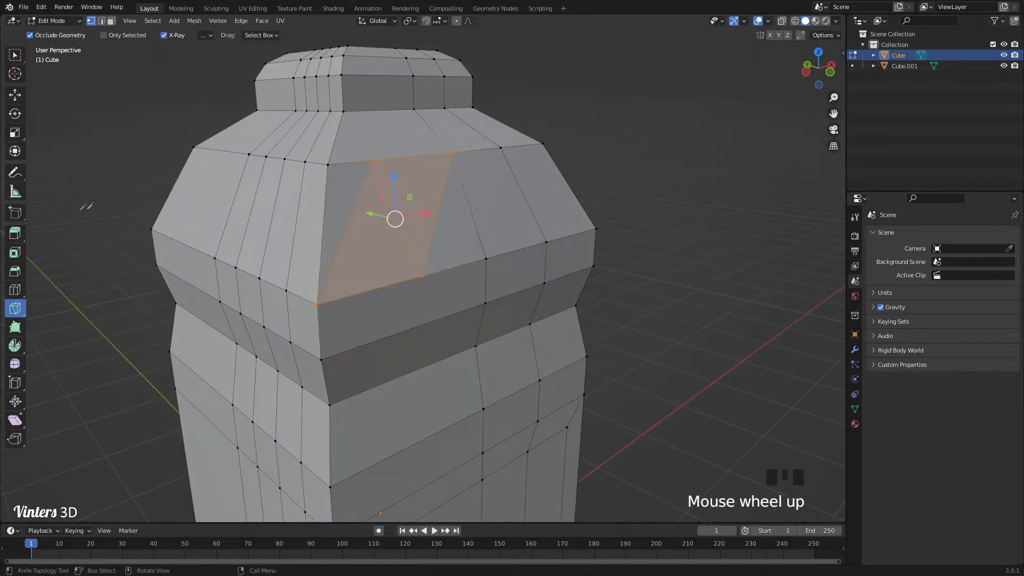
{"action": "left_click", "coordinate": [21, 233]}
{"action": "left_click_drag", "start_coordinate": [419, 207], "coordinate": [487, 203]}
Extrude one of the protruding triangular faces another 0.384 m outward and scale its end to 0.510
{"action": "left_click", "coordinate": [432, 231]}
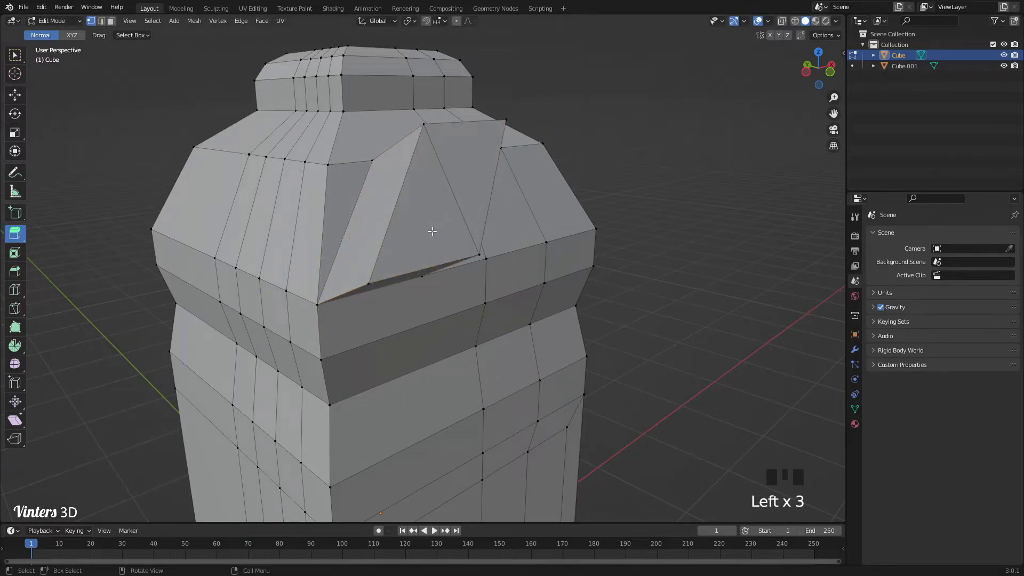
{"action": "left_click", "coordinate": [429, 229]}
{"action": "left_click_drag", "start_coordinate": [452, 206], "coordinate": [514, 230]}
{"action": "scroll", "coordinate": [513, 229], "scroll_direction": "down", "scroll_amount": 4}
{"action": "middle_click_drag", "start_coordinate": [513, 229], "coordinate": [383, 289]}
{"action": "key", "text": "s"}
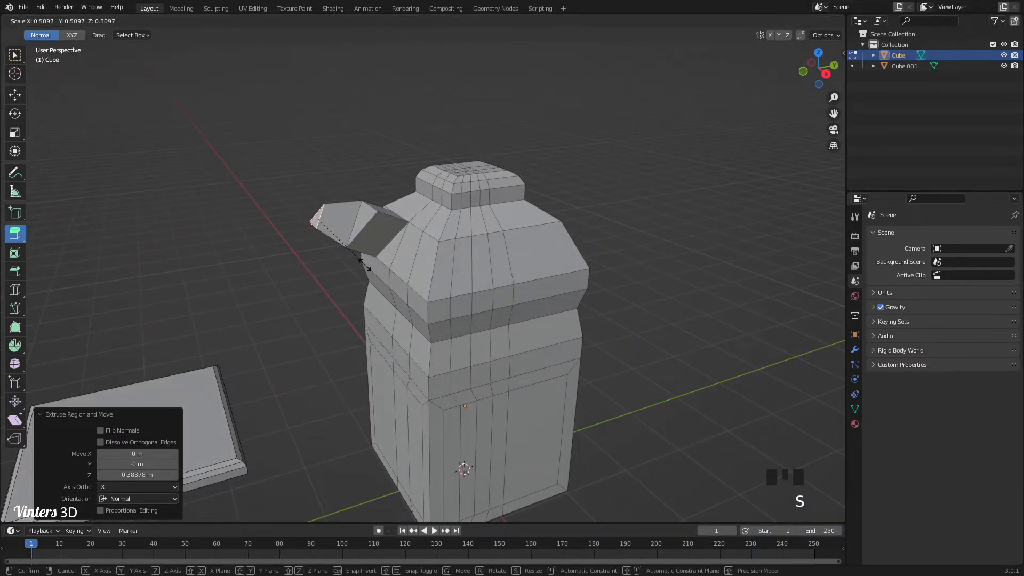
{"action": "left_click", "coordinate": [365, 264]}
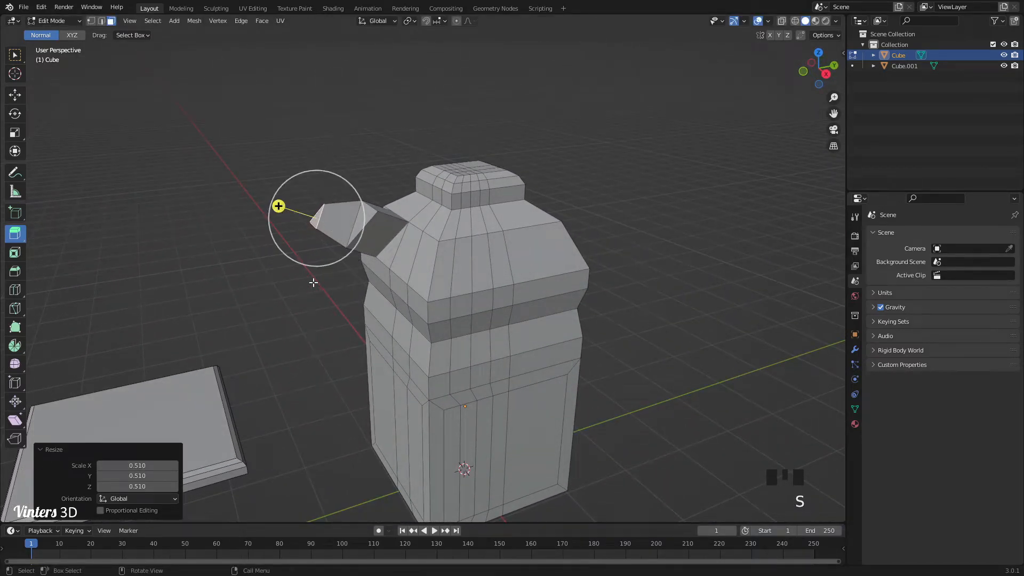
Return to Object Mode and deselect the bottle, keeping both models in view
{"action": "middle_click_drag", "start_coordinate": [313, 282], "coordinate": [370, 270], "text": "shift"}
{"action": "scroll", "coordinate": [379, 271], "scroll_direction": "down", "scroll_amount": 2}
{"action": "key", "text": "Tab"}
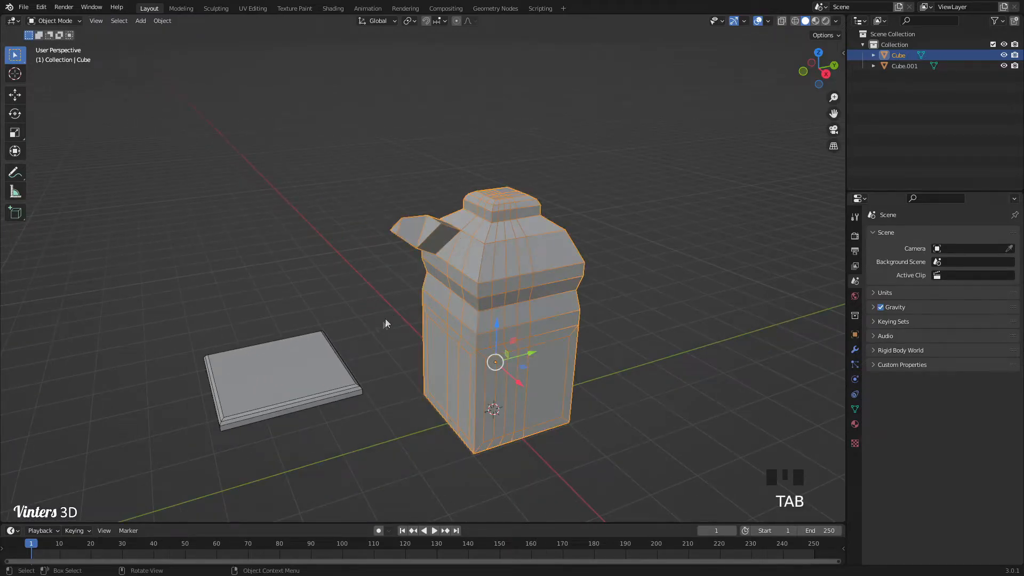
{"action": "left_click", "coordinate": [375, 327]}
{"action": "middle_click_drag", "start_coordinate": [506, 360], "coordinate": [509, 304], "text": "shift"}
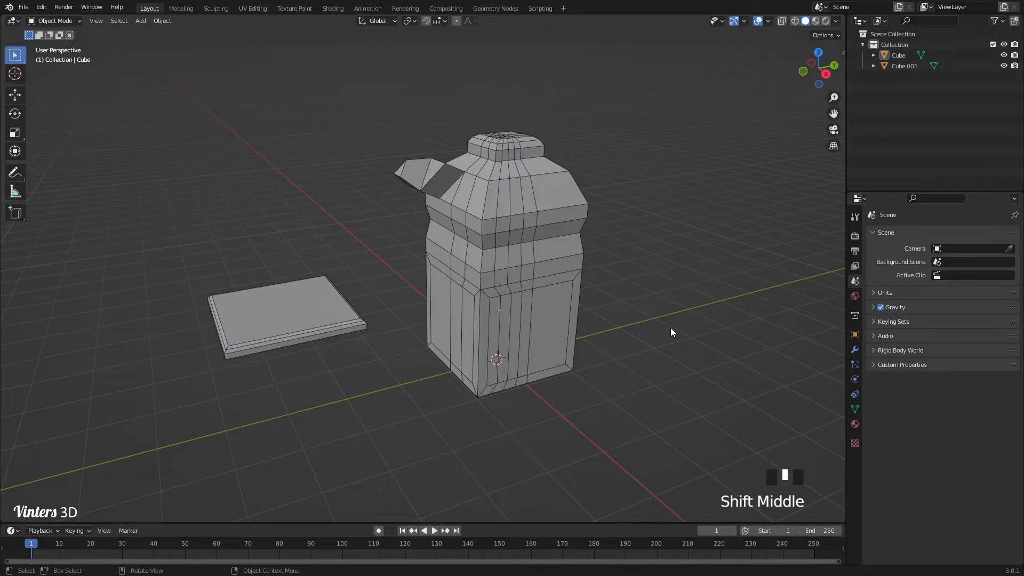
{"action": "scroll", "coordinate": [670, 327], "scroll_direction": "down", "scroll_amount": 2}
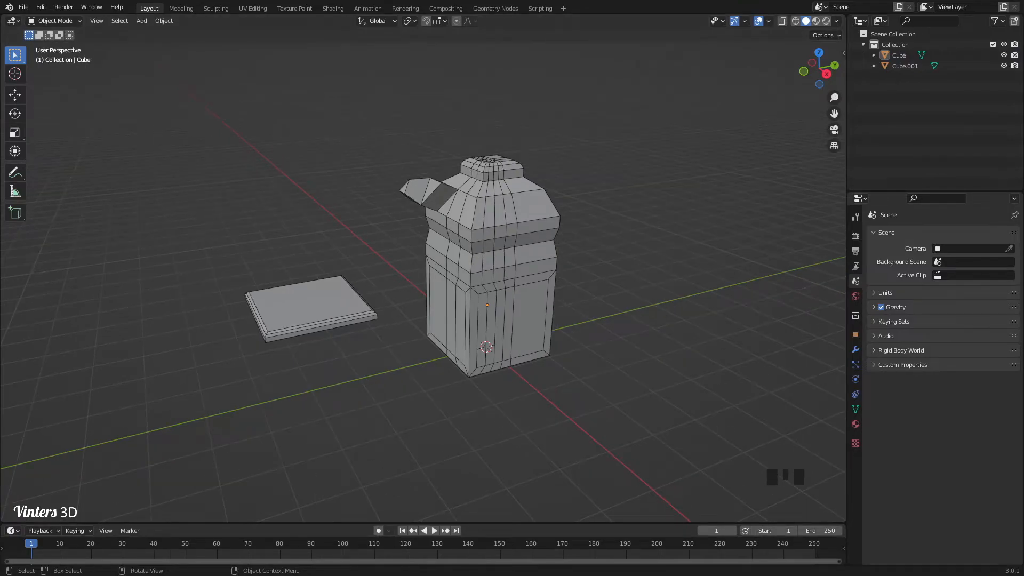
Delete both existing models to empty the scene
{"action": "left_click", "coordinate": [262, 387]}
{"action": "key", "text": "a"}
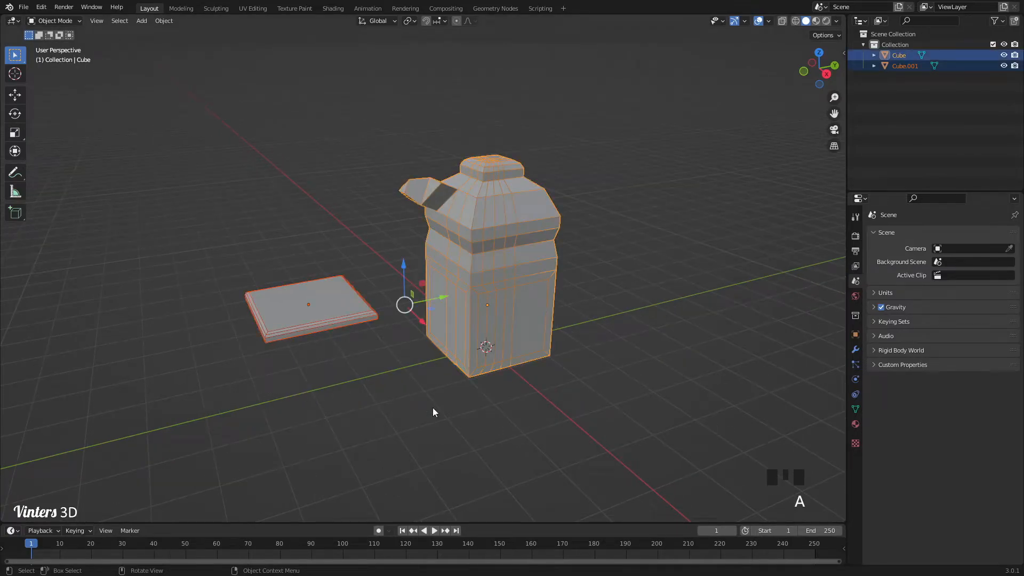
{"action": "key", "text": "x"}
{"action": "left_click", "coordinate": [433, 407]}
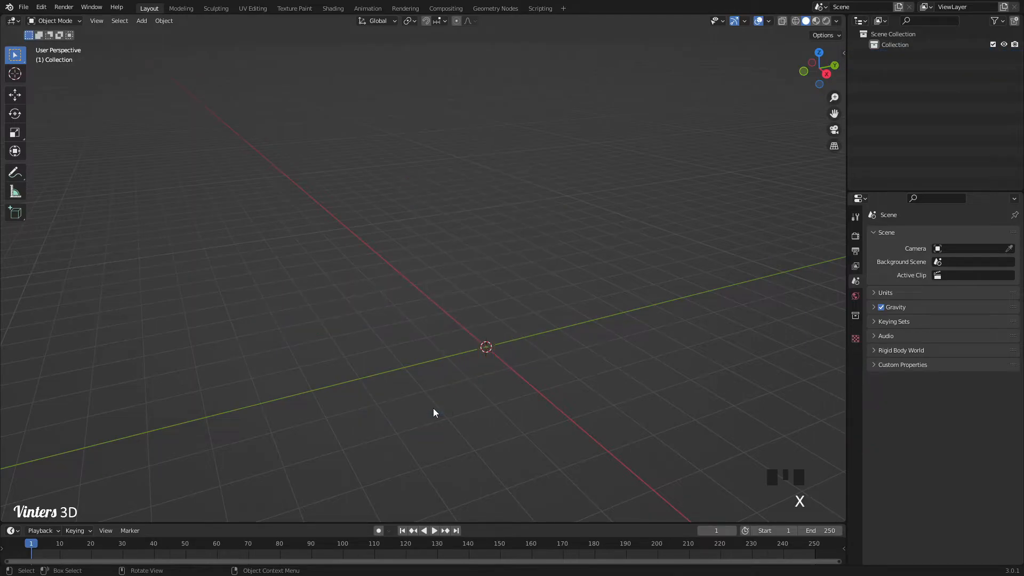
Add a 2 m cube at the origin and raise it about 0.98 m so it rests on the grid
{"action": "middle_click_drag", "start_coordinate": [493, 411], "coordinate": [421, 341], "text": "shift"}
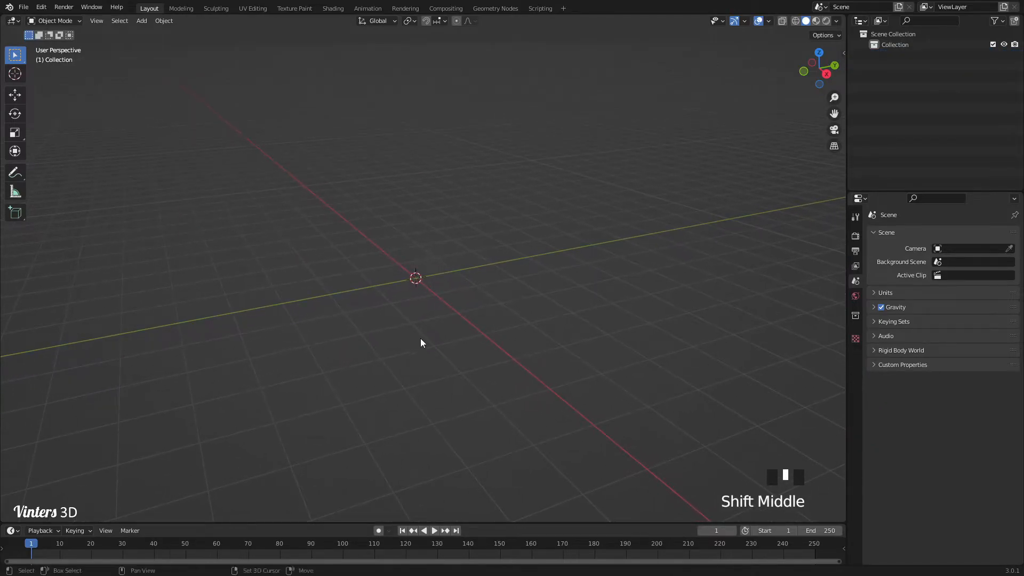
{"action": "key", "text": "shift+a"}
{"action": "mouse_move", "coordinate": [421, 340]}
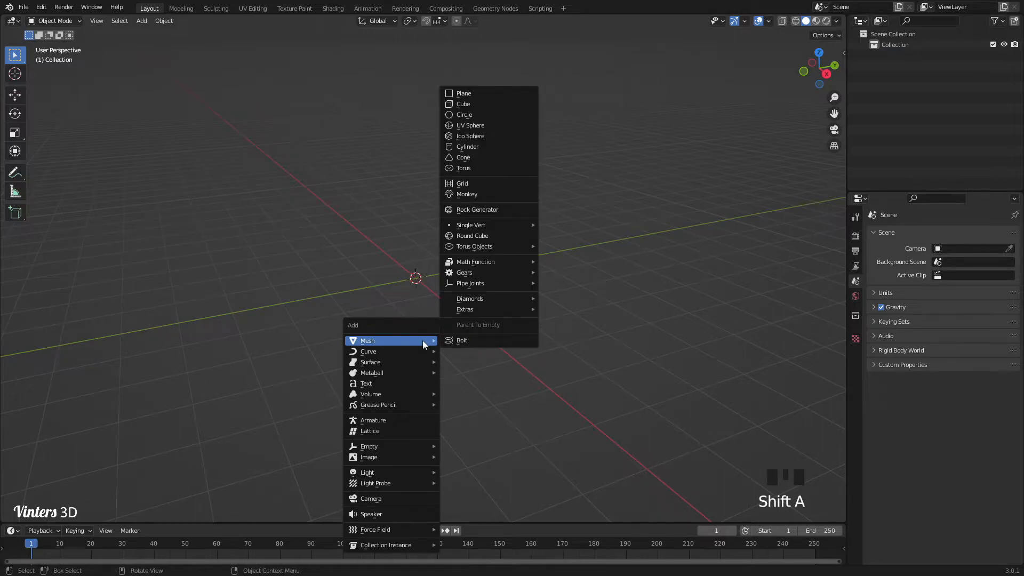
{"action": "left_click", "coordinate": [486, 105]}
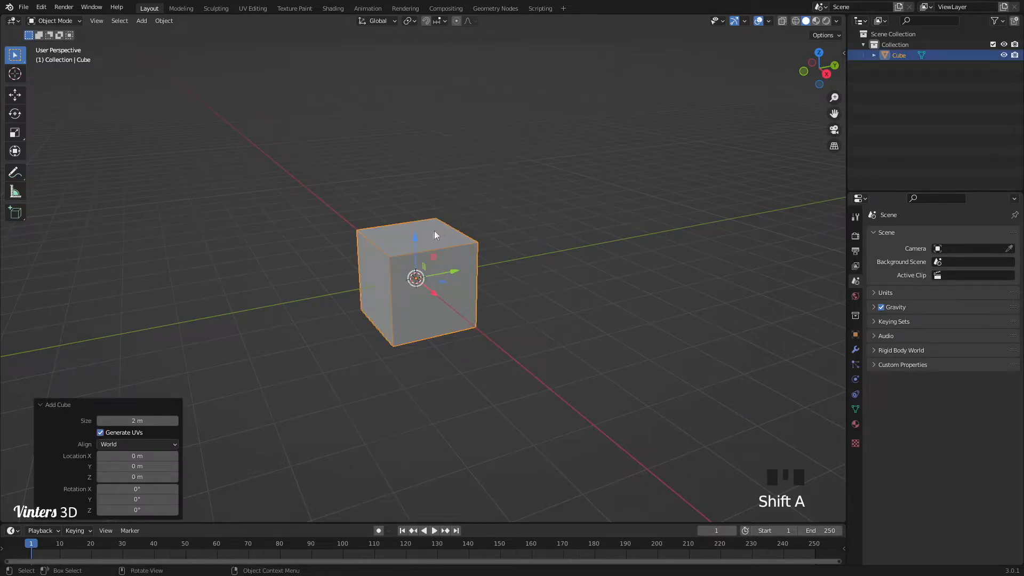
{"action": "left_click_drag", "start_coordinate": [417, 243], "coordinate": [421, 197]}
{"action": "middle_click_drag", "start_coordinate": [446, 328], "coordinate": [453, 357], "text": "shift"}
{"action": "scroll", "coordinate": [521, 348], "scroll_direction": "up", "scroll_amount": 1}
Scale the cube to 2.178 along the Y axis to form a long block
{"action": "key", "text": "s"}
{"action": "key", "text": "y"}
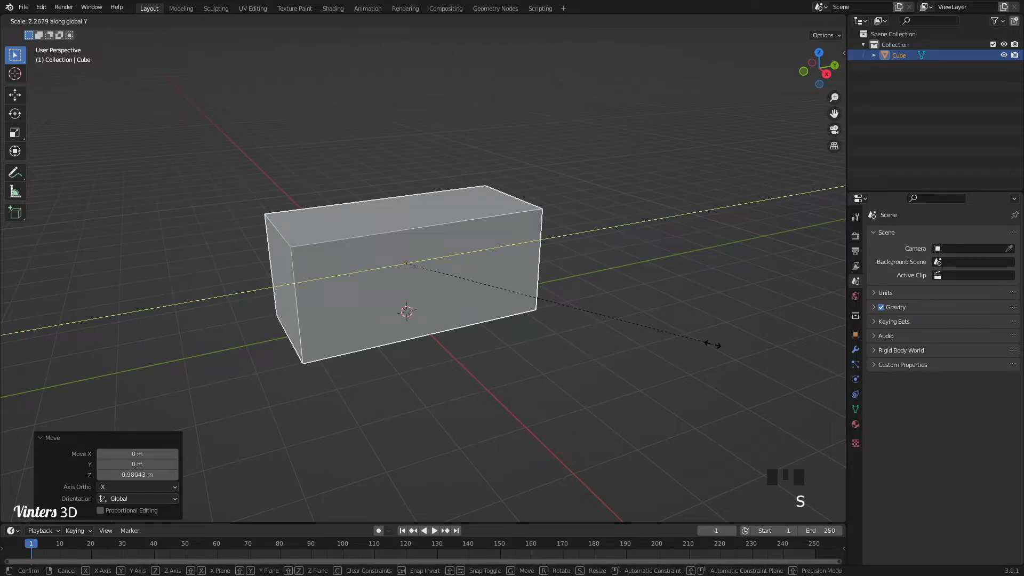
{"action": "left_click", "coordinate": [693, 346]}
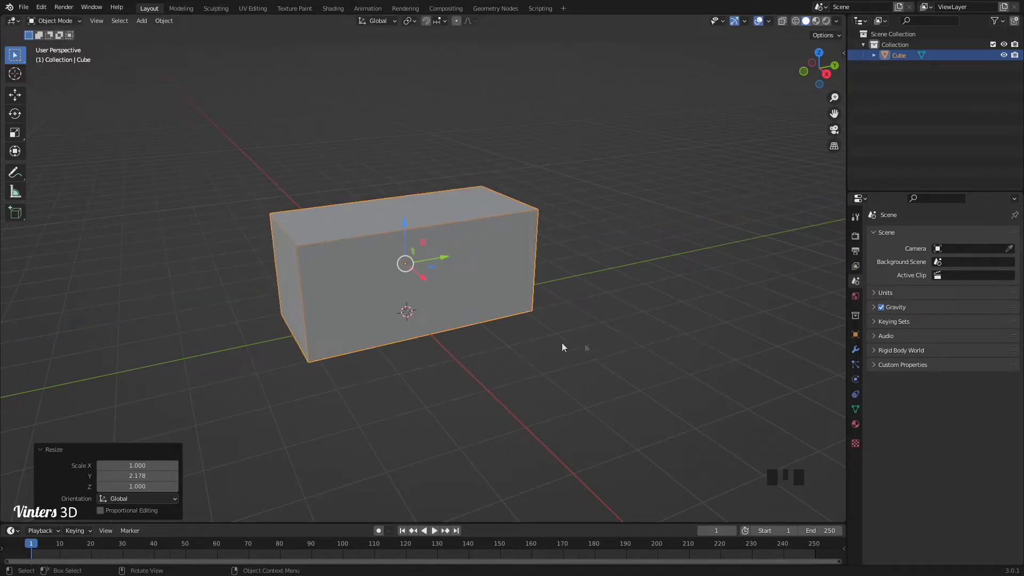
{"action": "middle_click_drag", "start_coordinate": [470, 349], "coordinate": [487, 318], "text": "shift"}
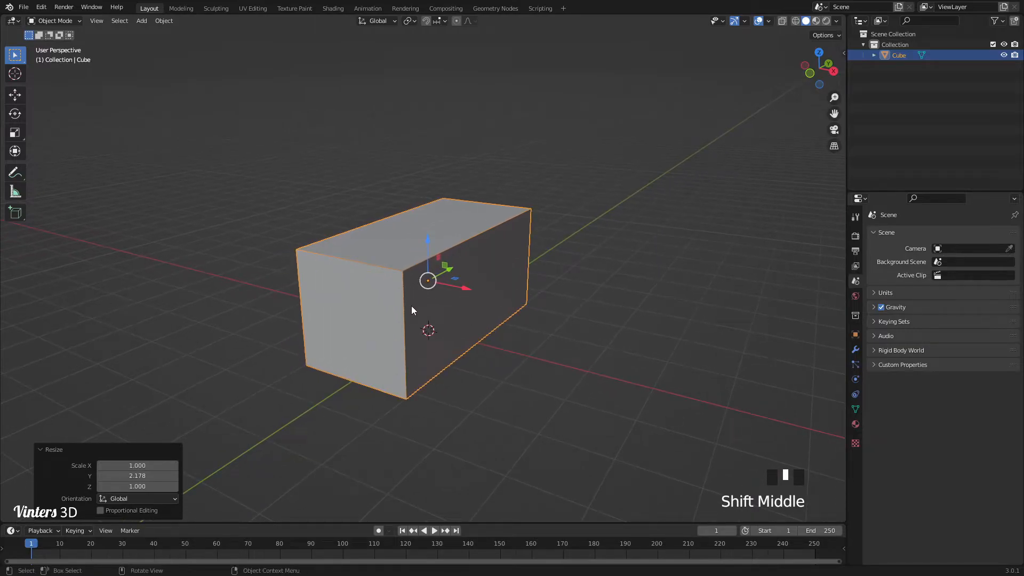
Add one centred loop cut running lengthwise over the block in Edit Mode
{"action": "key", "text": "Tab"}
{"action": "left_click", "coordinate": [15, 94]}
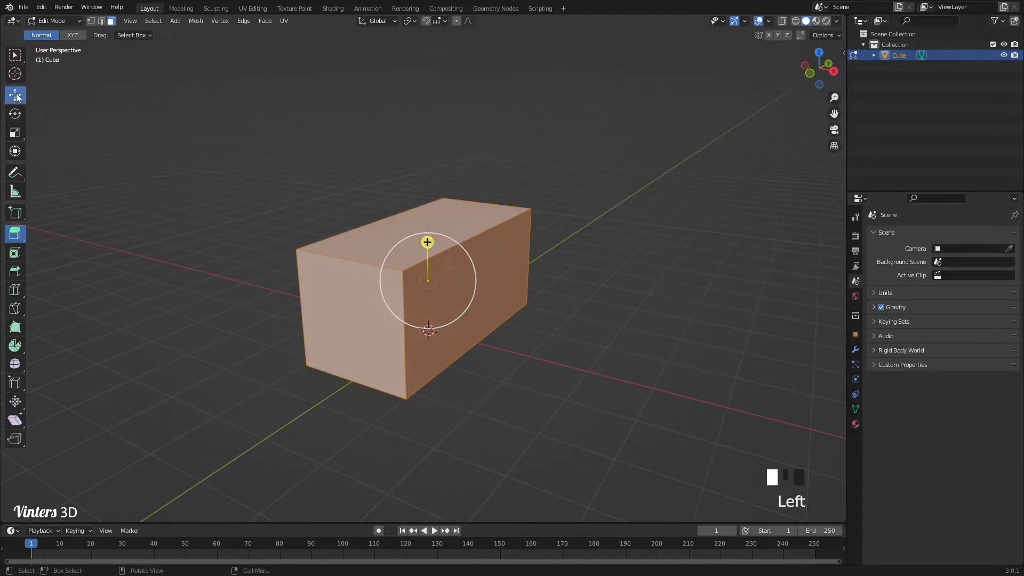
{"action": "key", "text": "ctrl+r"}
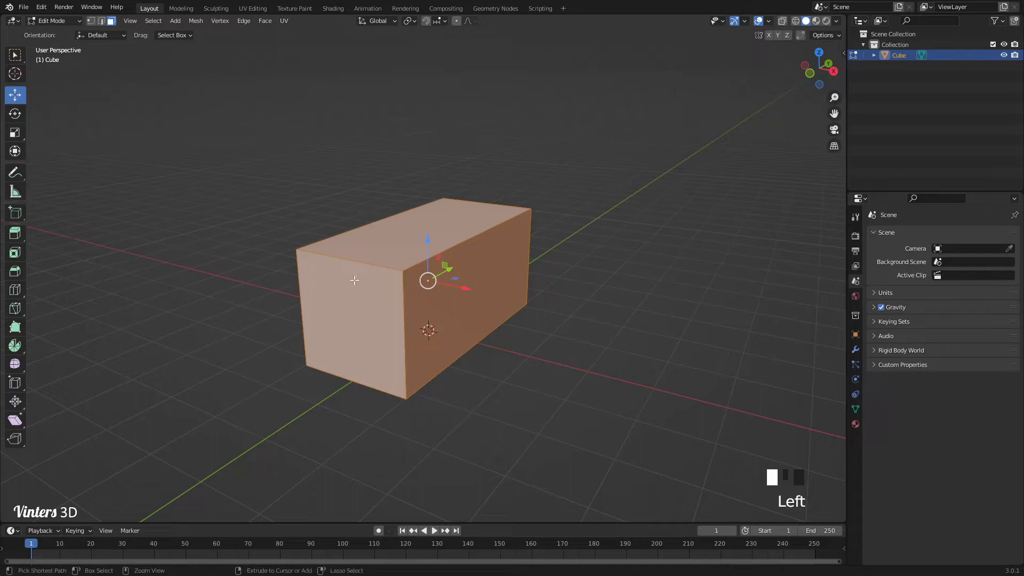
{"action": "right_click", "coordinate": [363, 281]}
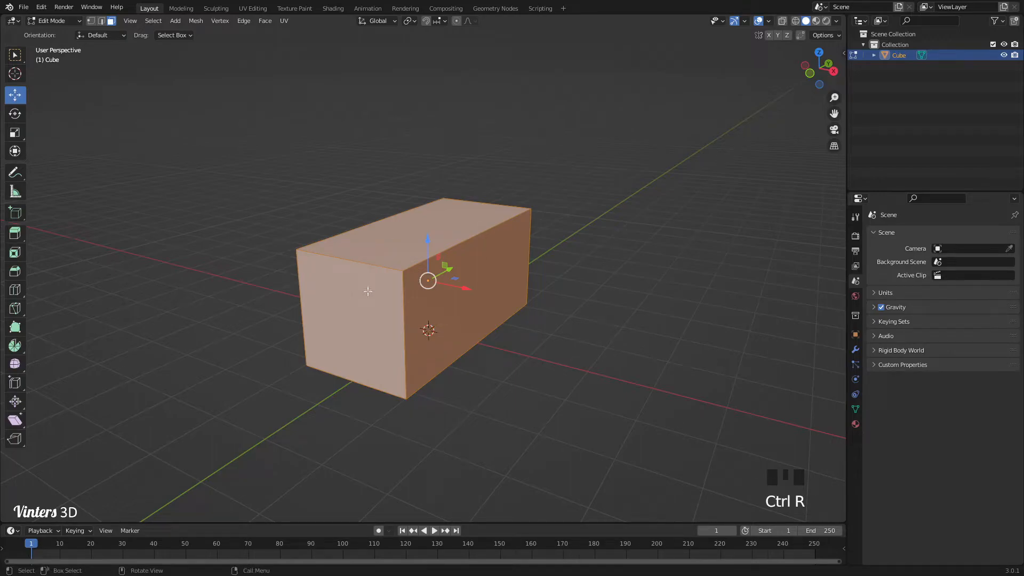
{"action": "key", "text": "ctrl+r"}
{"action": "left_click", "coordinate": [367, 285]}
{"action": "right_click", "coordinate": [389, 291]}
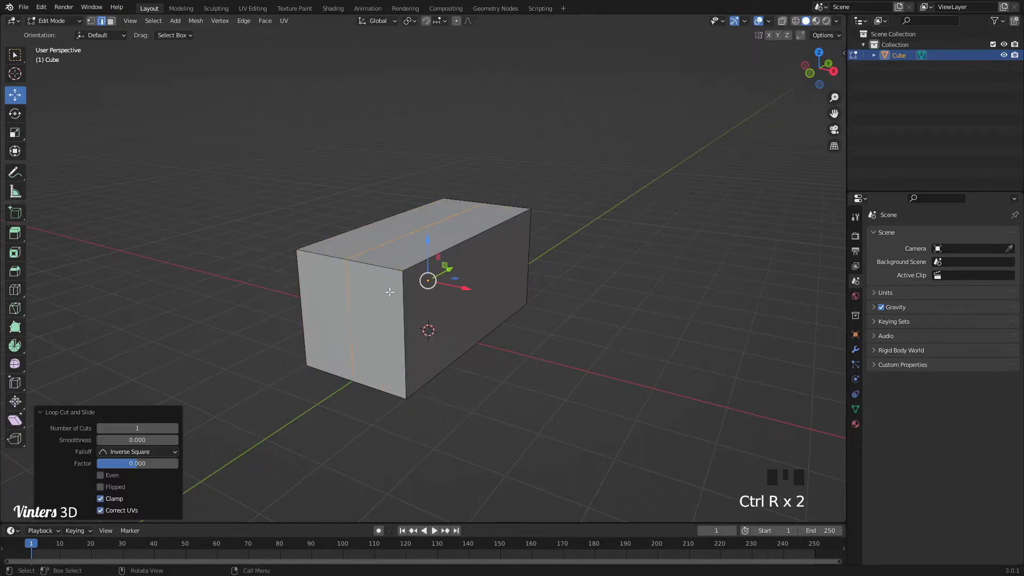
Raise the middle edge on the block's upper face along Z to form a gabled roof ridge
{"action": "left_click", "coordinate": [407, 232]}
{"action": "left_click_drag", "start_coordinate": [427, 186], "coordinate": [427, 126]}
{"action": "middle_click_drag", "start_coordinate": [495, 299], "coordinate": [528, 306], "text": "shift"}
Extrude both sloped roof faces outward 0.297 m with Offset Even enabled, and lower the extruded faces about 0.162 m
{"action": "key", "text": "3"}
{"action": "left_click", "coordinate": [469, 235]}
{"action": "middle_click_drag", "start_coordinate": [469, 234], "coordinate": [454, 280], "text": "shift"}
{"action": "left_click", "coordinate": [451, 241], "text": "shift"}
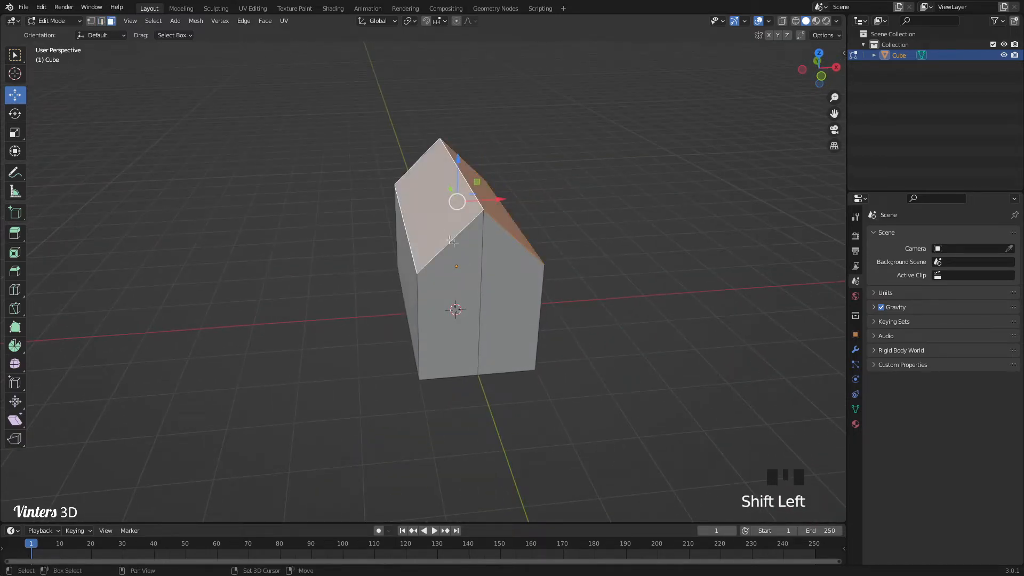
{"action": "middle_click_drag", "start_coordinate": [563, 292], "coordinate": [474, 298]}
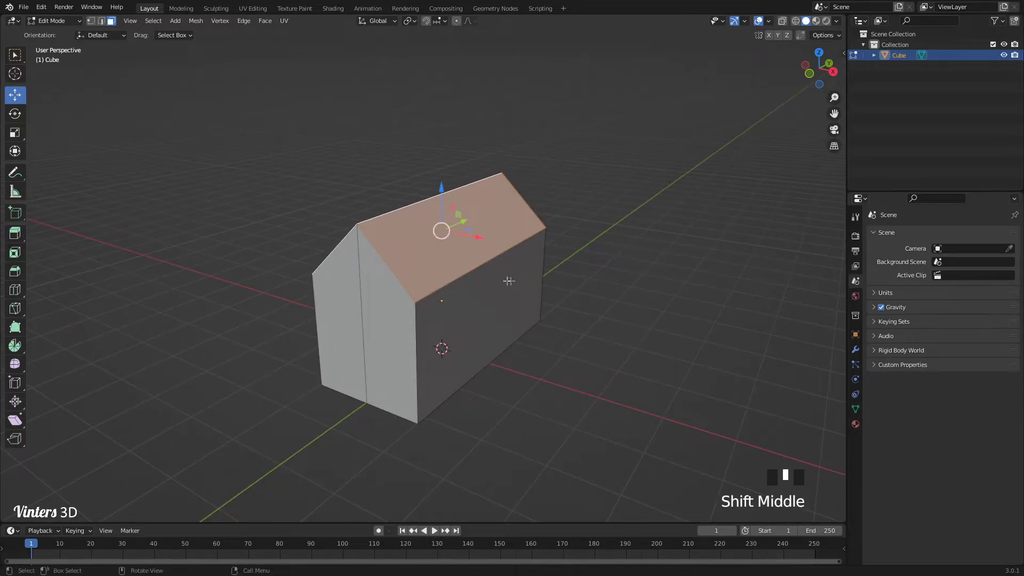
{"action": "left_click_drag", "start_coordinate": [15, 233], "coordinate": [114, 284]}
{"action": "left_click_drag", "start_coordinate": [441, 177], "coordinate": [446, 169]}
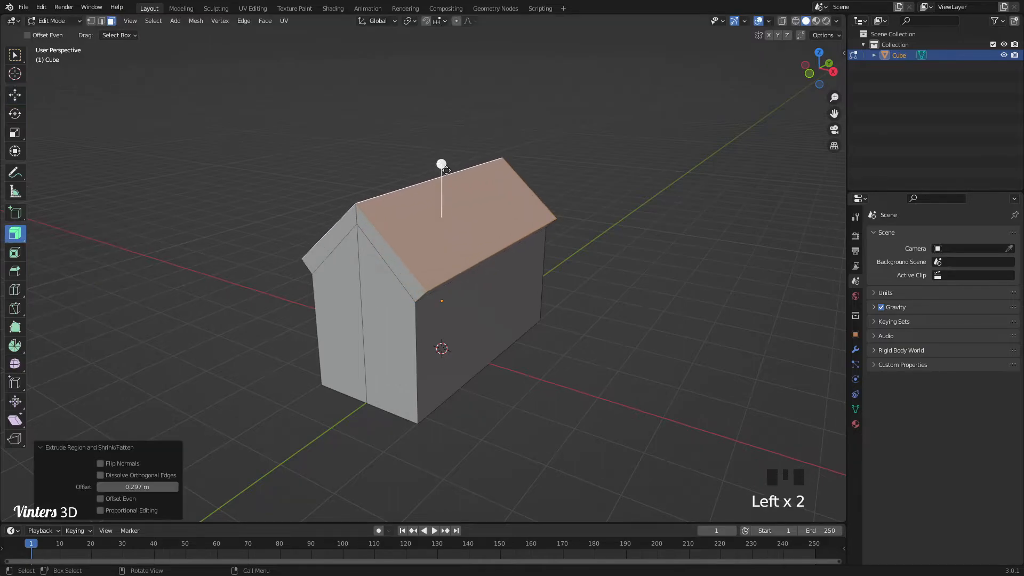
{"action": "left_click", "coordinate": [104, 503]}
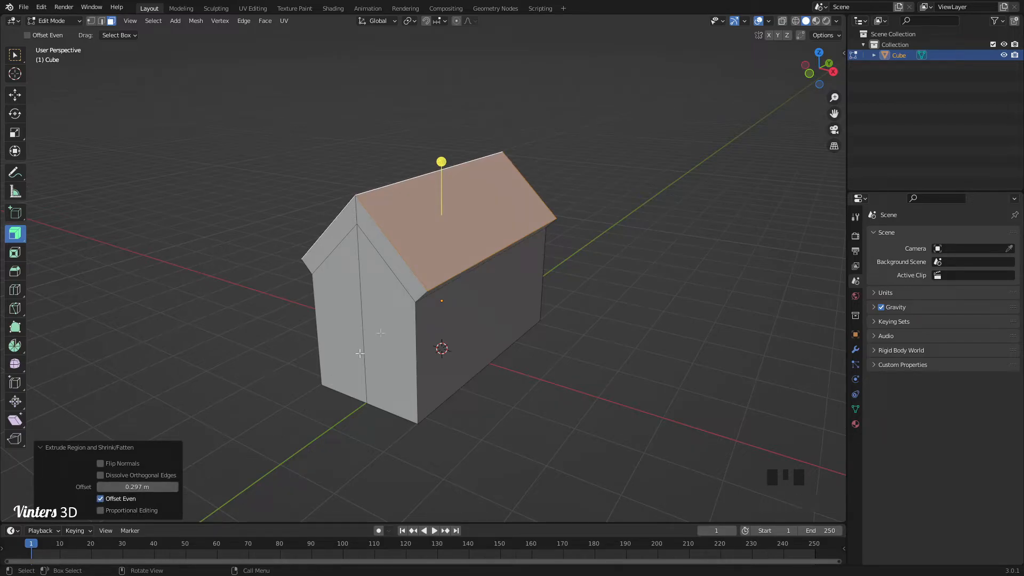
{"action": "left_click", "coordinate": [16, 96]}
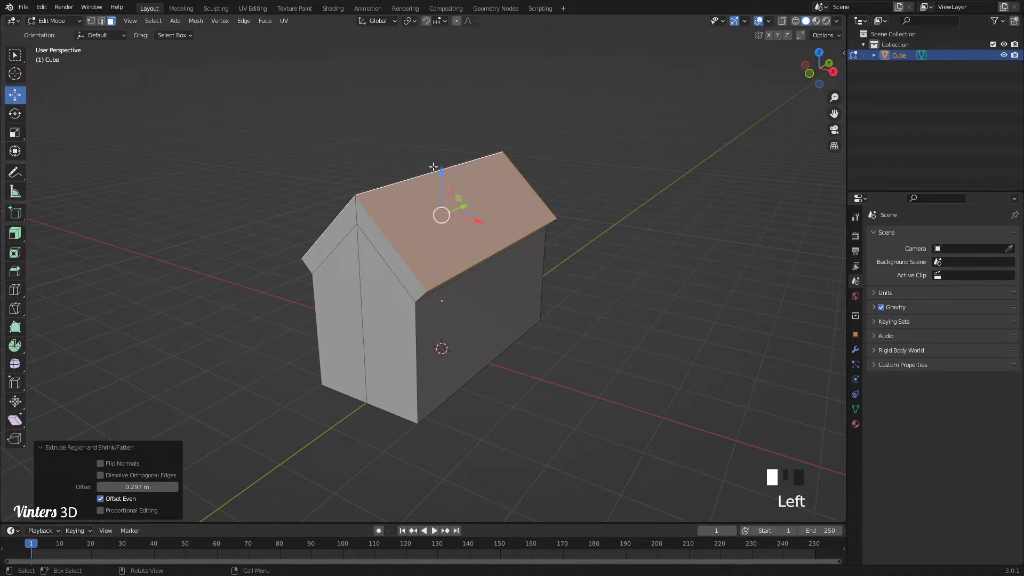
{"action": "left_click_drag", "start_coordinate": [441, 173], "coordinate": [439, 184]}
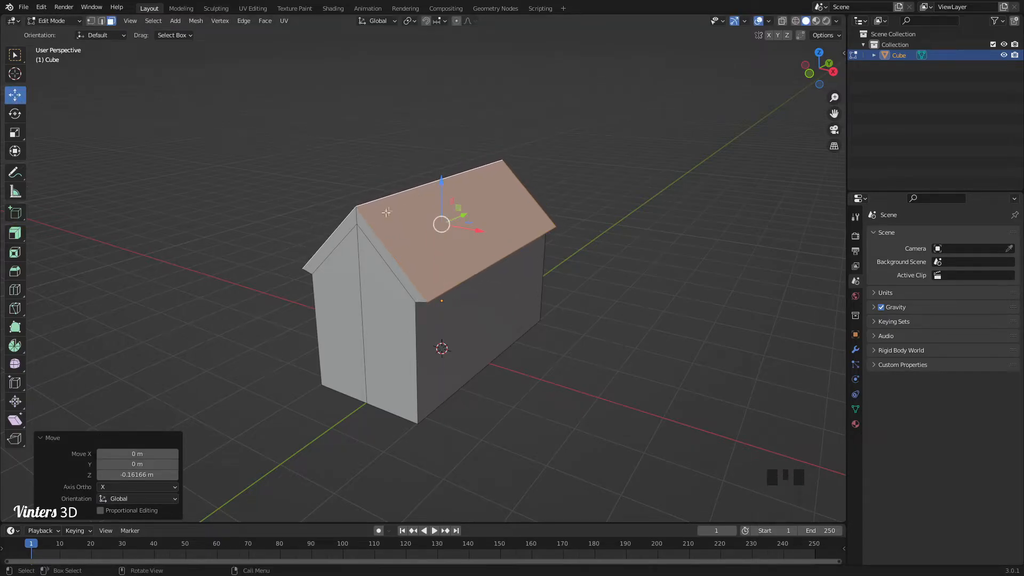
Extrude the narrow roof-end faces on both gables and push them outward 0.128 m with Shrink/Fatten to form overhangs
{"action": "left_click", "coordinate": [370, 233]}
{"action": "left_click", "coordinate": [347, 232], "text": "shift"}
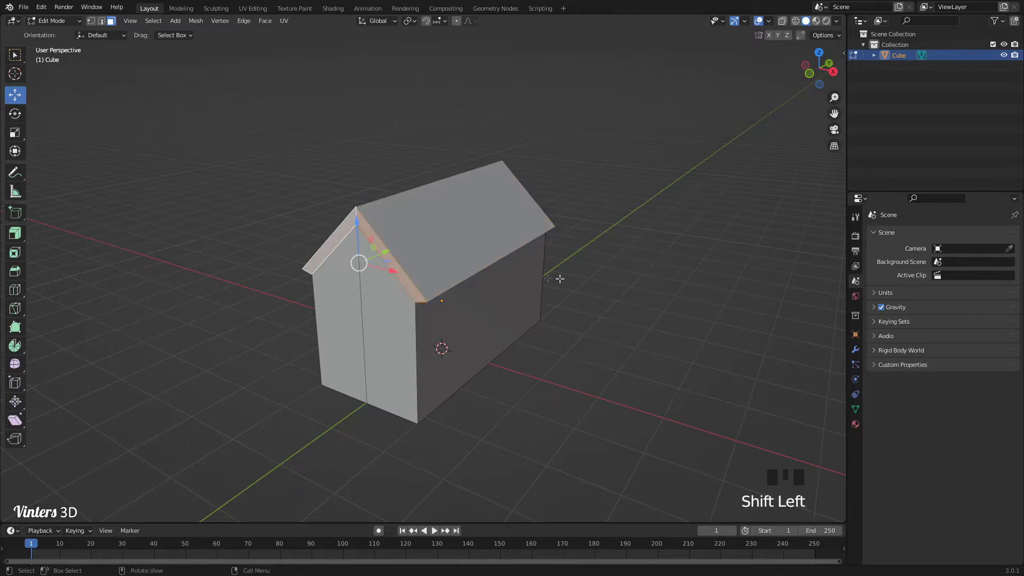
{"action": "middle_click_drag", "start_coordinate": [559, 278], "coordinate": [687, 287]}
{"action": "left_click", "coordinate": [495, 267], "text": "shift"}
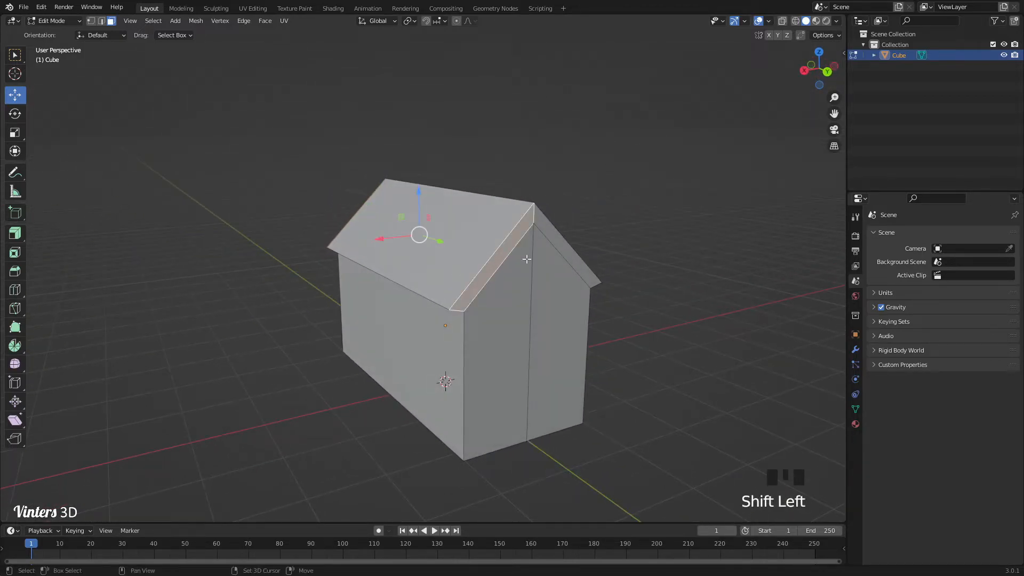
{"action": "left_click", "coordinate": [556, 244], "text": "shift"}
{"action": "middle_click_drag", "start_coordinate": [302, 287], "coordinate": [534, 317]}
{"action": "key", "text": "e"}
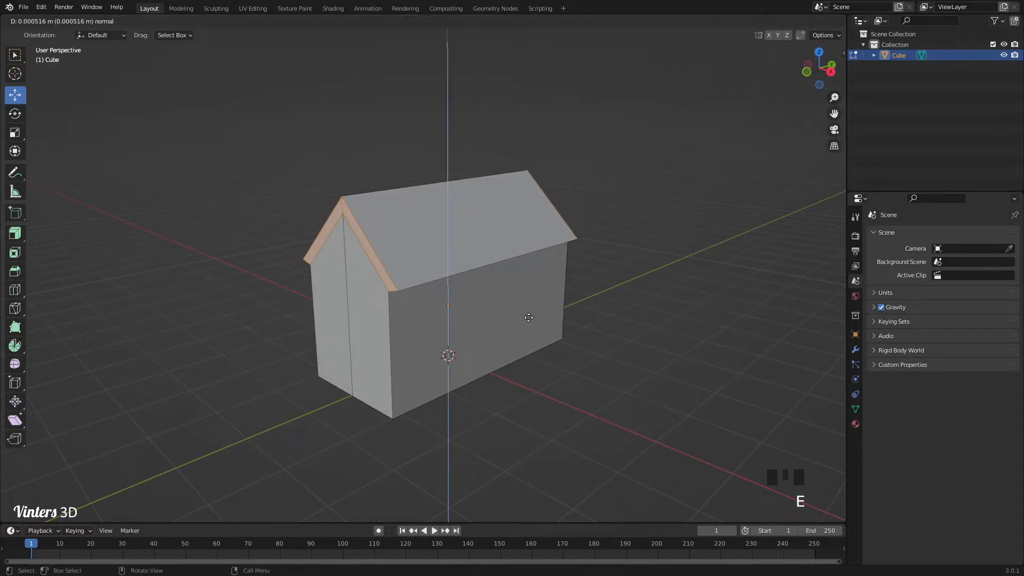
{"action": "right_click", "coordinate": [500, 263]}
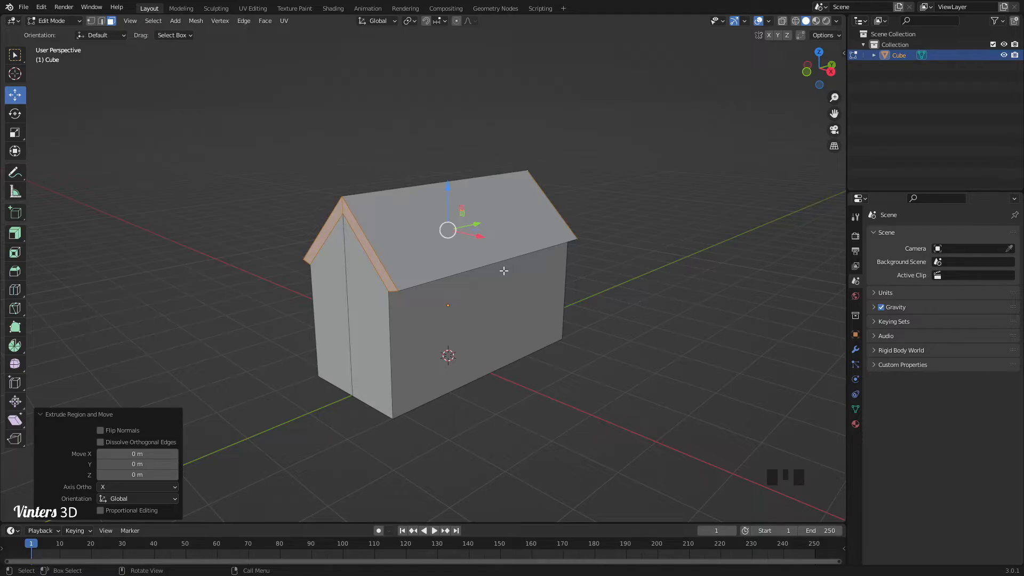
{"action": "key", "text": "alt+s"}
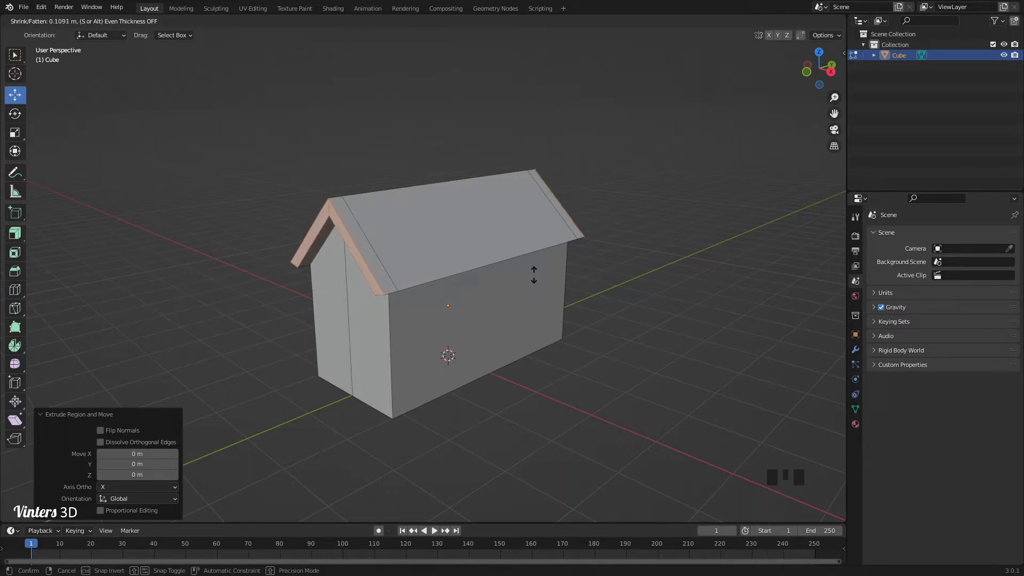
{"action": "left_click", "coordinate": [530, 271]}
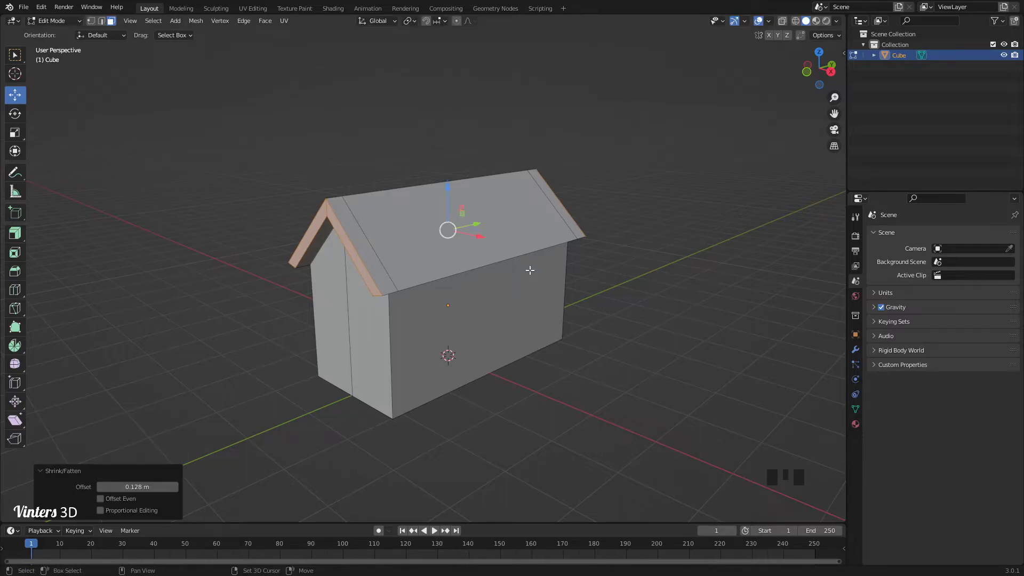
Return to Object Mode and deselect the house
{"action": "middle_click_drag", "start_coordinate": [526, 304], "coordinate": [547, 304]}
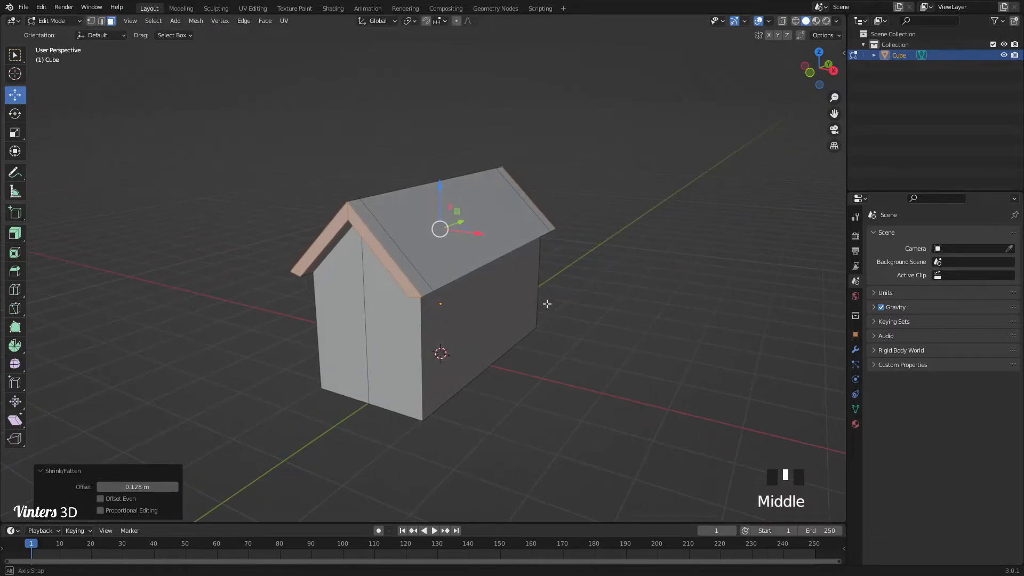
{"action": "key", "text": "Tab"}
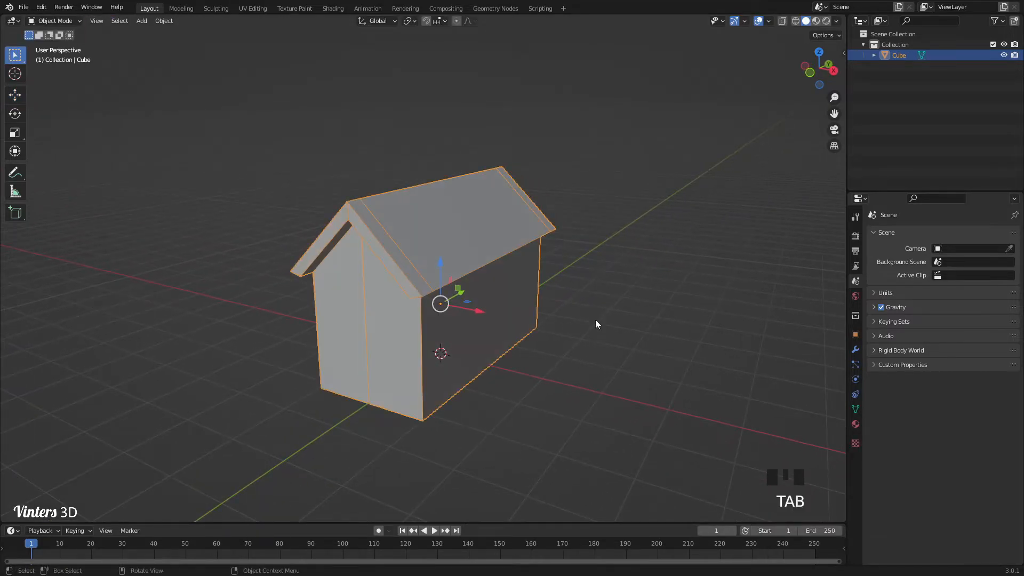
{"action": "left_click", "coordinate": [601, 319]}
Add a second 2 m cube, raise it to the grid, and move it about -3.68 m along Y in front of the house
{"action": "scroll", "coordinate": [587, 326], "scroll_direction": "down", "scroll_amount": 2}
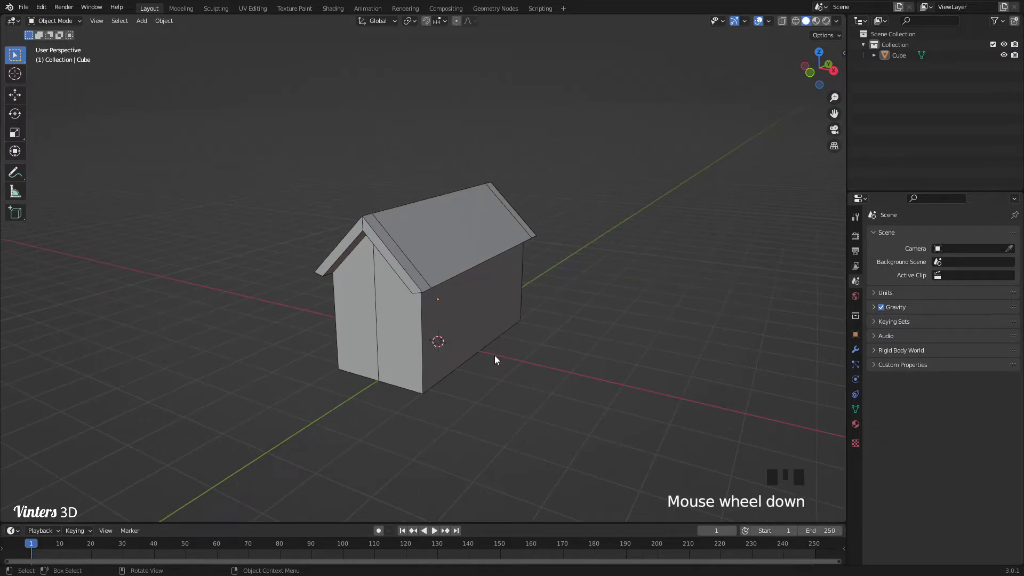
{"action": "key", "text": "shift+a"}
{"action": "mouse_move", "coordinate": [494, 355]}
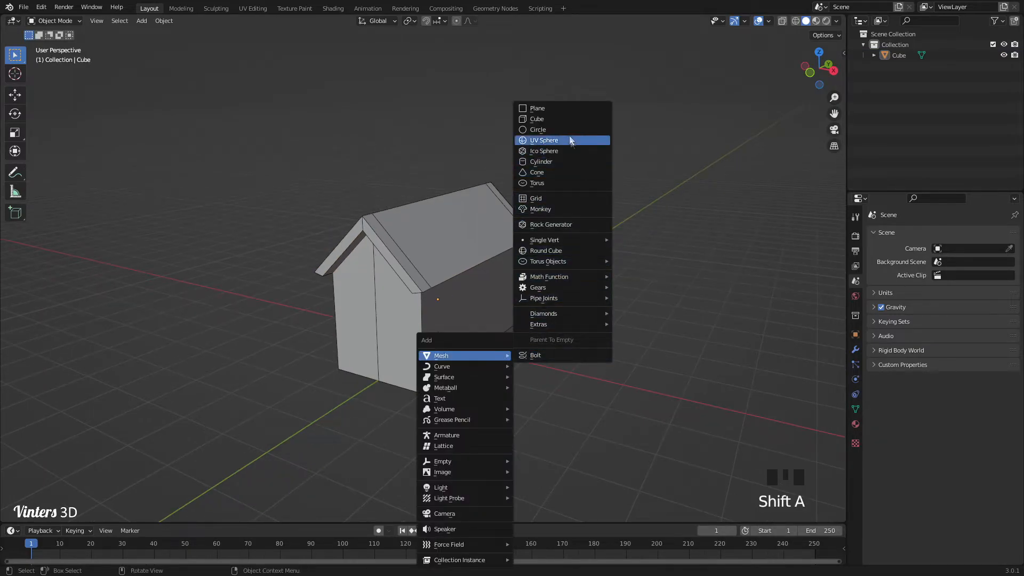
{"action": "left_click", "coordinate": [562, 119]}
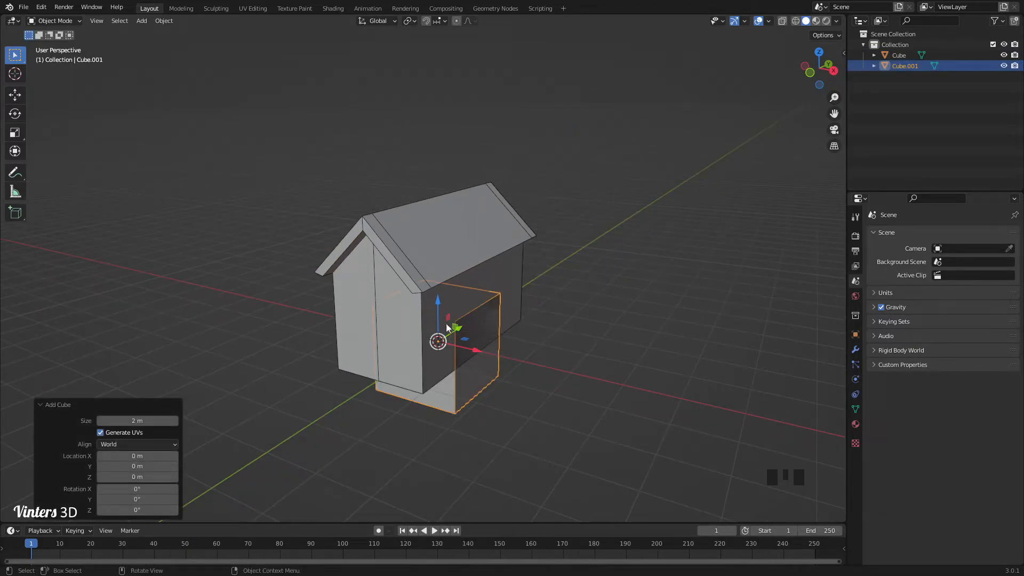
{"action": "left_click_drag", "start_coordinate": [437, 299], "coordinate": [444, 269]}
{"action": "middle_click_drag", "start_coordinate": [484, 350], "coordinate": [483, 293]}
{"action": "left_click_drag", "start_coordinate": [483, 293], "coordinate": [307, 334]}
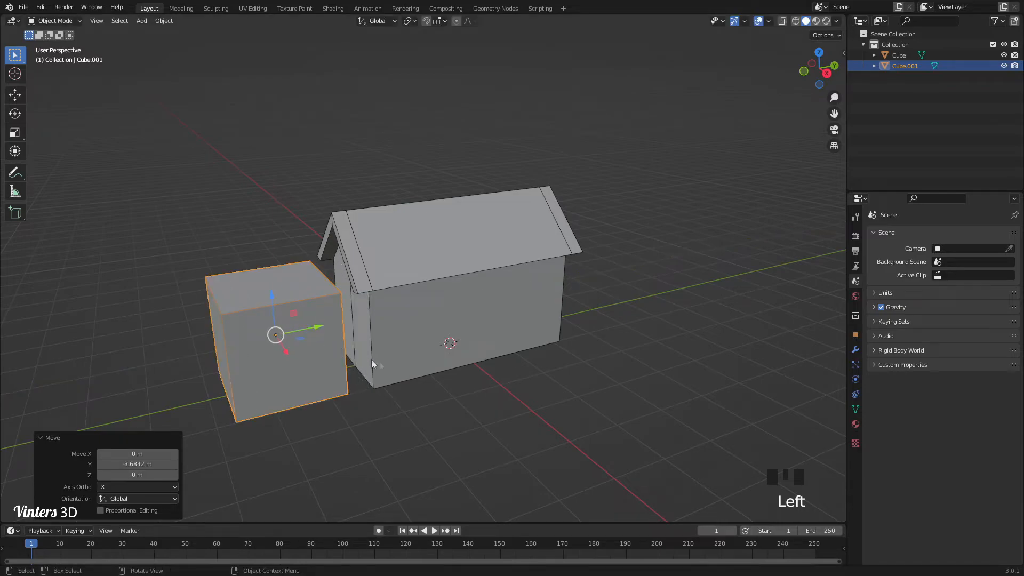
Scale the new cube uniformly to 0.425, and flatten it to 0.446 along the Y axis
{"action": "key", "text": "s"}
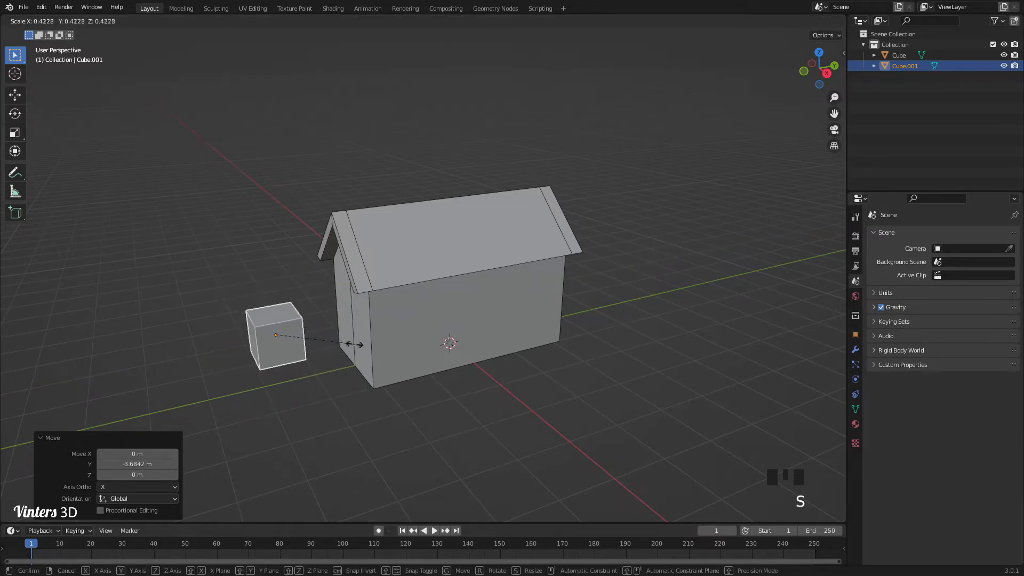
{"action": "left_click", "coordinate": [354, 346]}
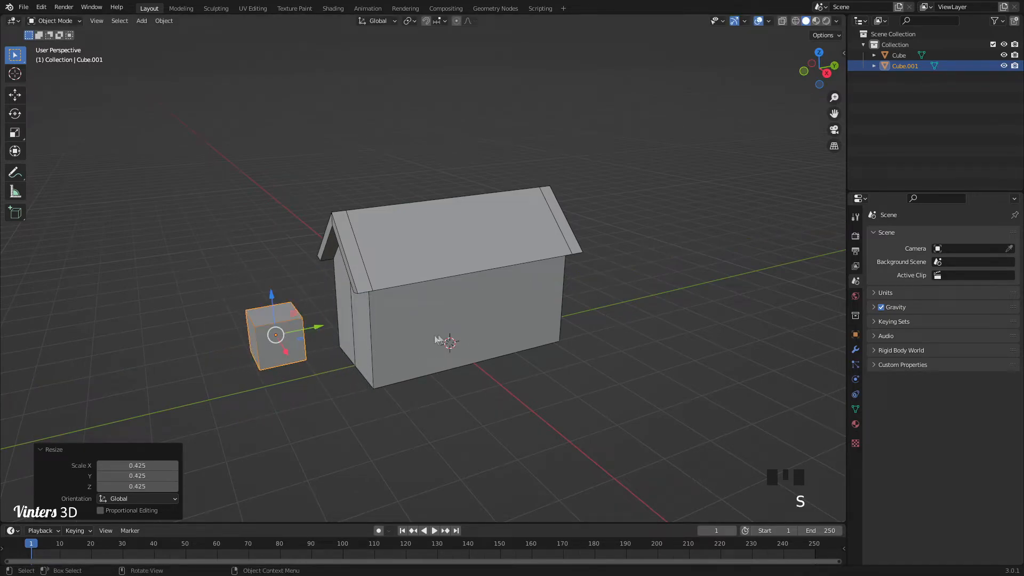
{"action": "key", "text": "s"}
{"action": "key", "text": "y"}
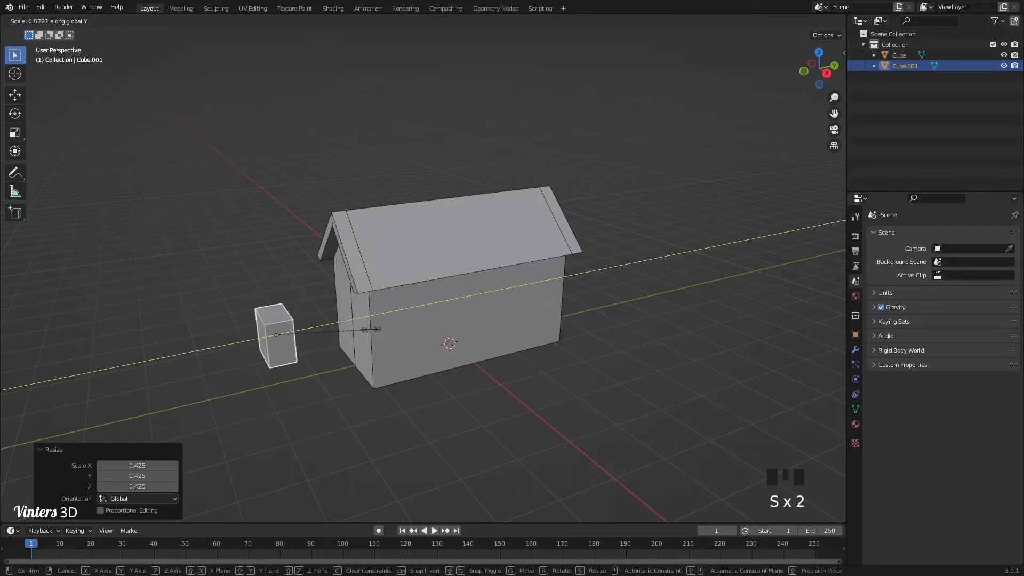
{"action": "left_click", "coordinate": [348, 328]}
Lower the small block in front view until its base meets the house's base line, and enter Edit Mode on it
{"action": "middle_click_drag", "start_coordinate": [376, 359], "coordinate": [472, 335]}
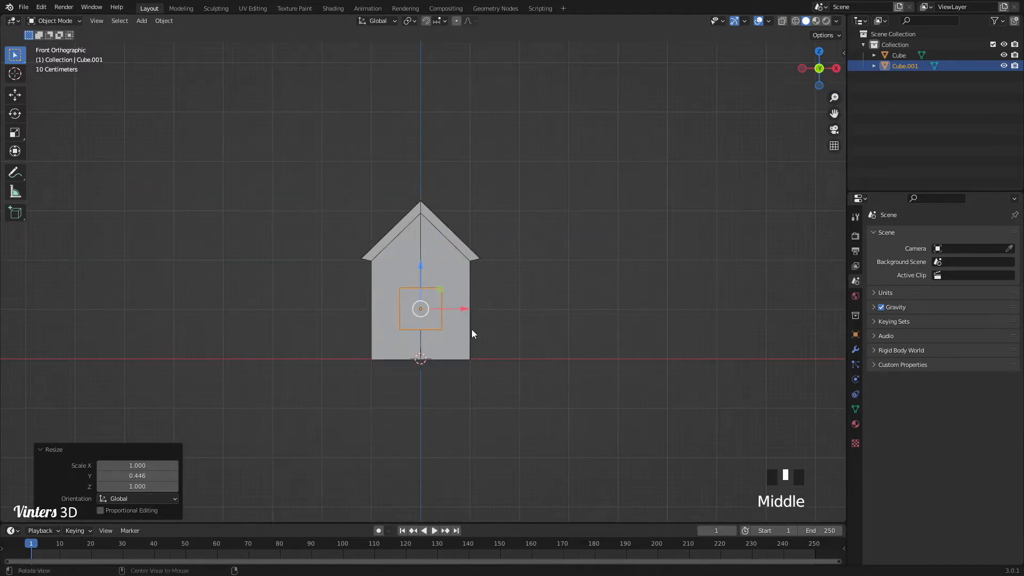
{"action": "scroll", "coordinate": [462, 372], "scroll_direction": "up", "scroll_amount": 4}
{"action": "scroll", "coordinate": [463, 372], "scroll_direction": "up", "scroll_amount": 2}
{"action": "middle_click_drag", "start_coordinate": [447, 406], "coordinate": [450, 308], "text": "shift"}
{"action": "left_click_drag", "start_coordinate": [433, 237], "coordinate": [434, 328]}
{"action": "key", "text": "Tab"}
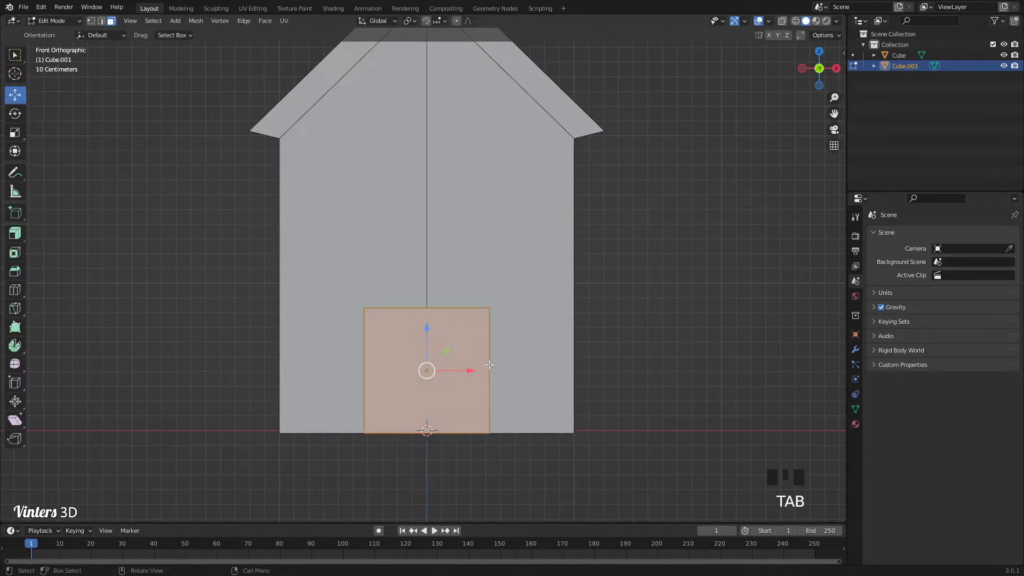
Switch to vertex selection and try to box-select both of the block's upper corner vertices on the +X side from front view
{"action": "key", "text": "1"}
{"action": "left_click", "coordinate": [514, 311]}
{"action": "left_click", "coordinate": [514, 311]}
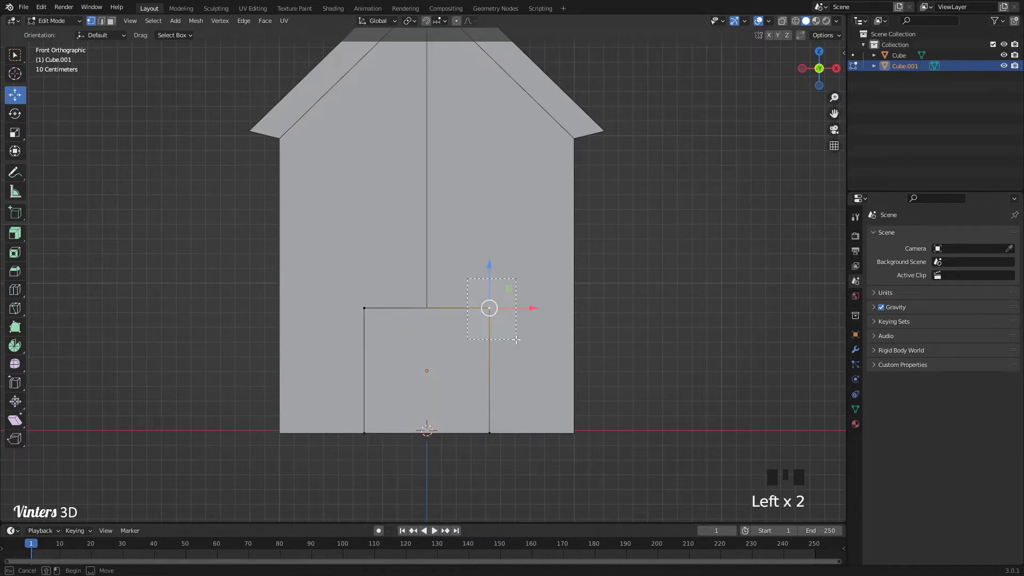
{"action": "scroll", "coordinate": [515, 337], "scroll_direction": "down", "scroll_amount": 2}
{"action": "middle_click_drag", "start_coordinate": [513, 336], "coordinate": [319, 325]}
{"action": "left_click", "coordinate": [319, 326]}
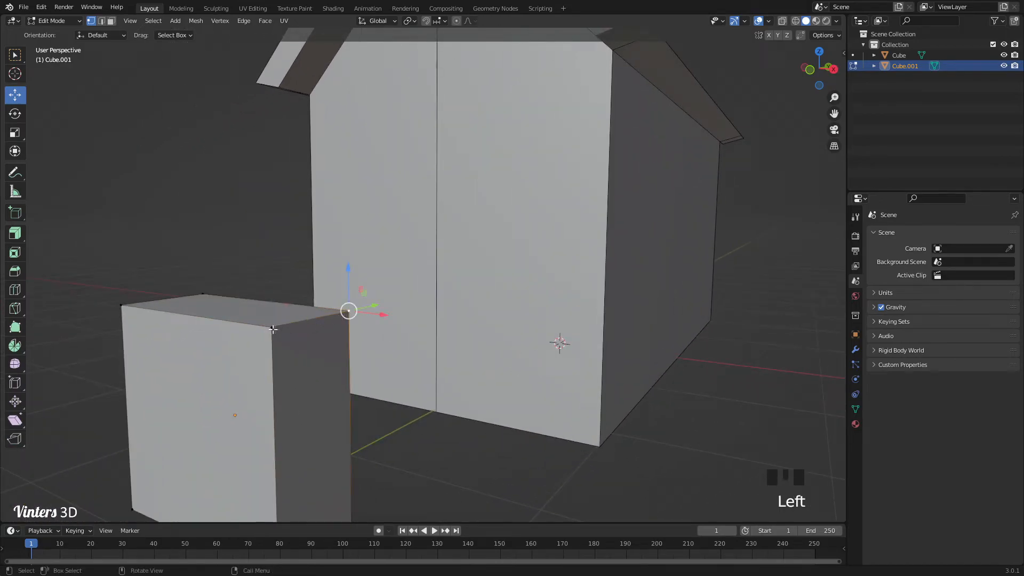
{"action": "left_click", "coordinate": [298, 340]}
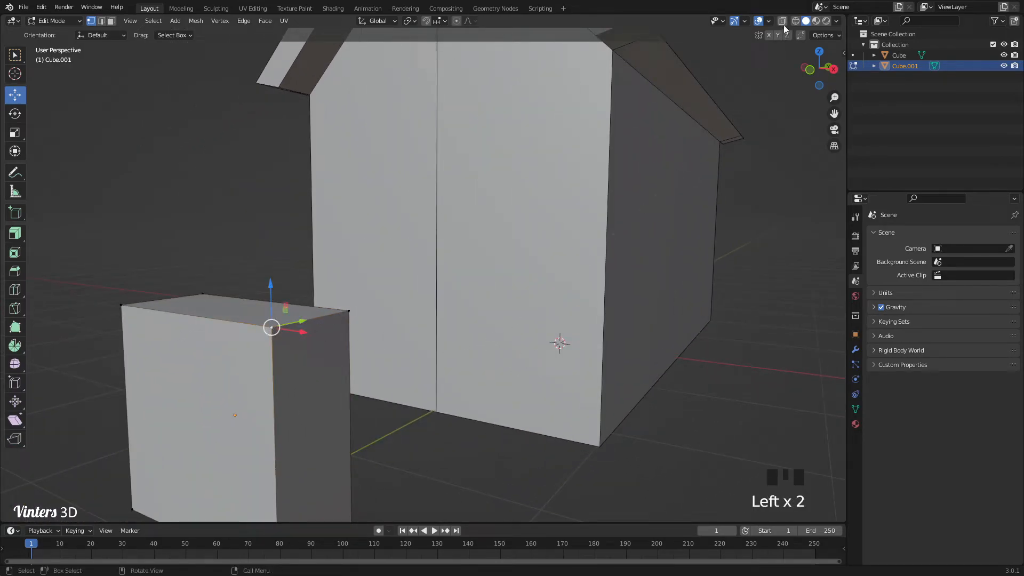
Turn on X-ray and box-select the front and back vertices at the block's upper +X corner, checking them from an angle
{"action": "left_click", "coordinate": [784, 24]}
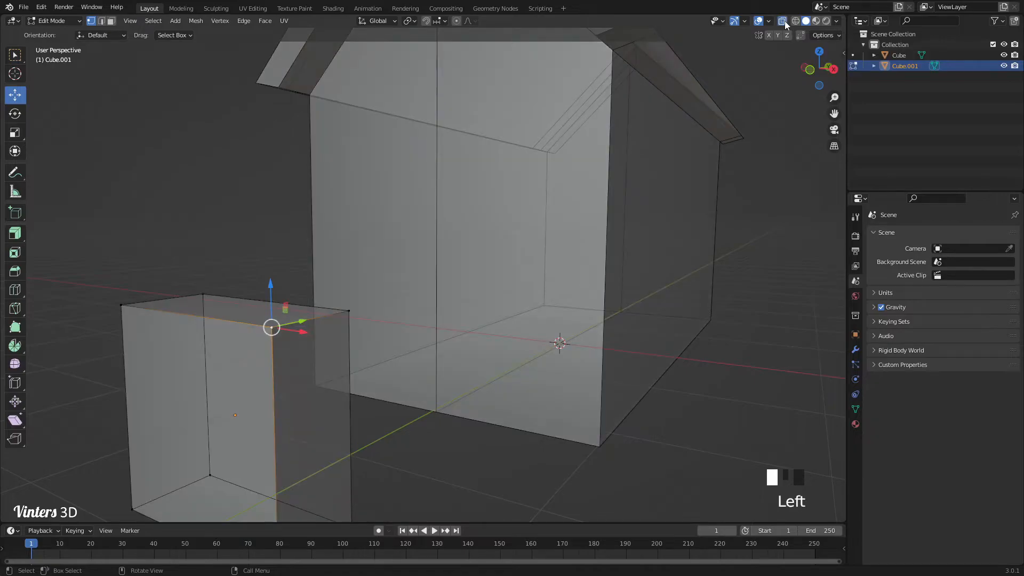
{"action": "middle_click_drag", "start_coordinate": [437, 368], "coordinate": [551, 331]}
{"action": "scroll", "coordinate": [551, 331], "scroll_direction": "up", "scroll_amount": 3}
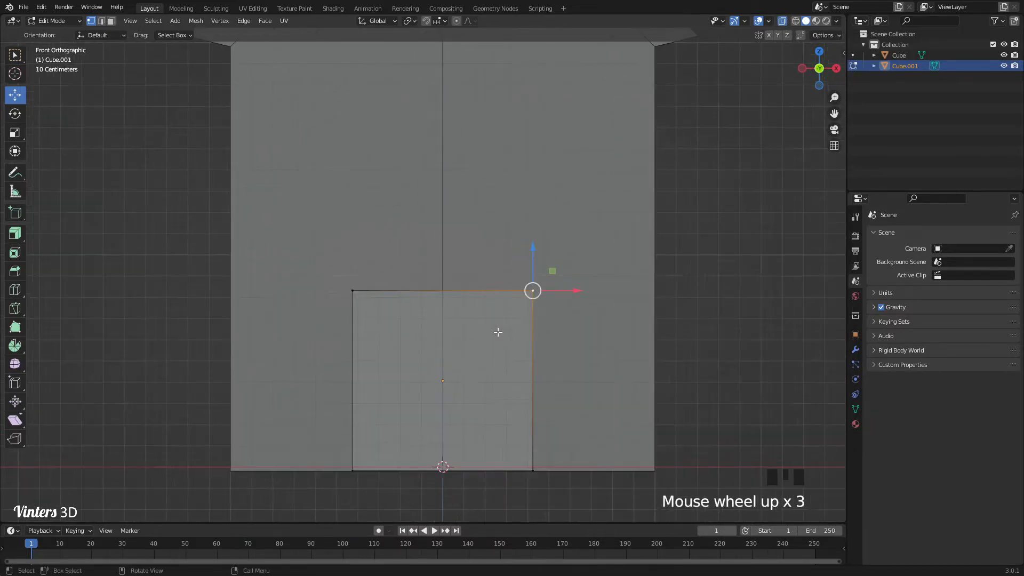
{"action": "left_click", "coordinate": [496, 254]}
{"action": "left_click_drag", "start_coordinate": [494, 251], "coordinate": [577, 353]}
{"action": "middle_click_drag", "start_coordinate": [468, 370], "coordinate": [320, 343]}
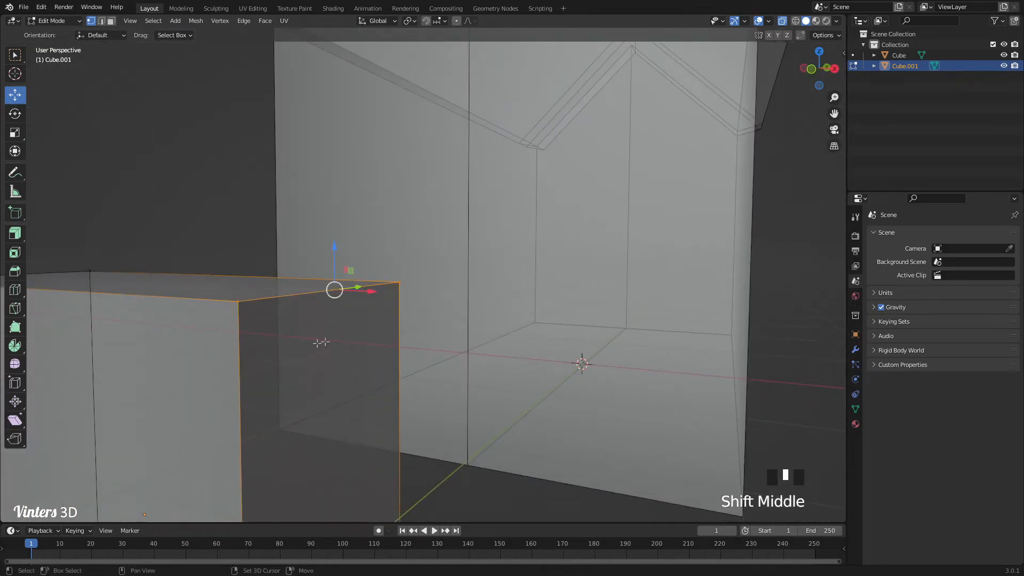
{"action": "left_click", "coordinate": [398, 282]}
{"action": "left_click", "coordinate": [237, 303]}
Select the block's four top vertices in front view, scale them along X to about 0.87, and lower them about 0.265 m
{"action": "middle_click_drag", "start_coordinate": [512, 356], "coordinate": [544, 311], "text": "alt"}
{"action": "left_click_drag", "start_coordinate": [400, 222], "coordinate": [649, 286]}
{"action": "middle_click_drag", "start_coordinate": [649, 286], "coordinate": [567, 323], "text": "shift"}
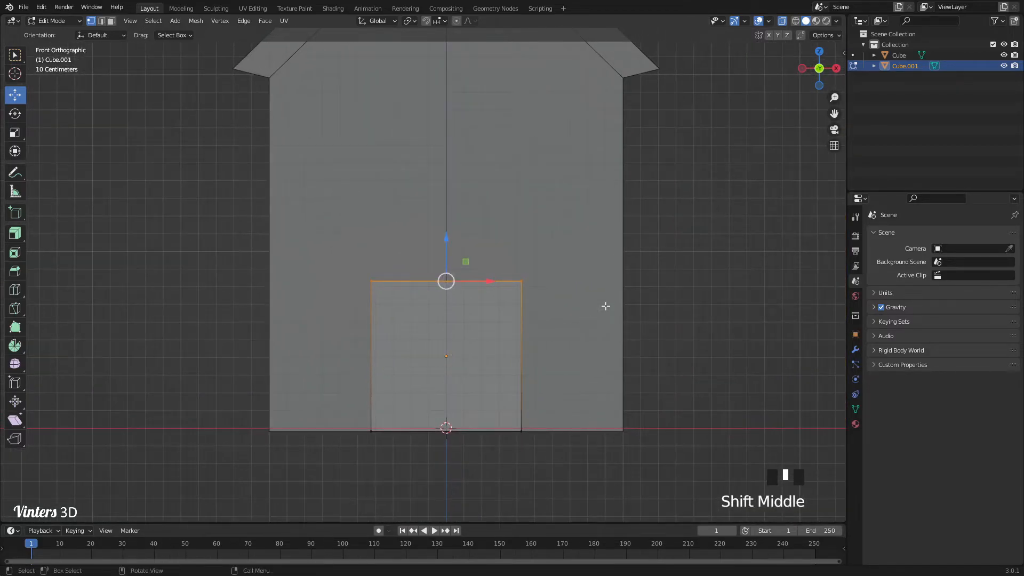
{"action": "key", "text": "s"}
{"action": "key", "text": "x"}
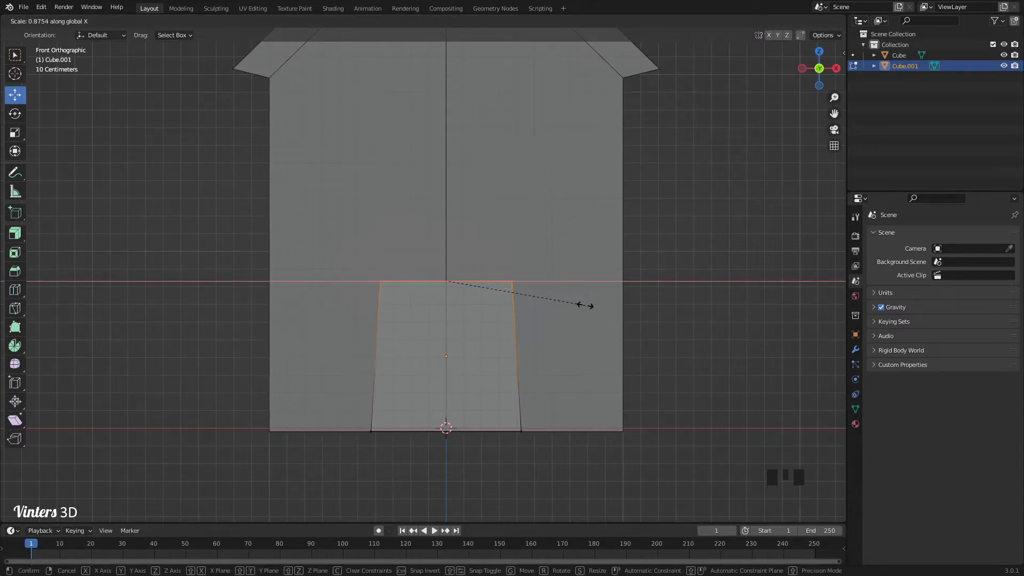
{"action": "left_click", "coordinate": [582, 305]}
{"action": "left_click_drag", "start_coordinate": [446, 240], "coordinate": [445, 290]}
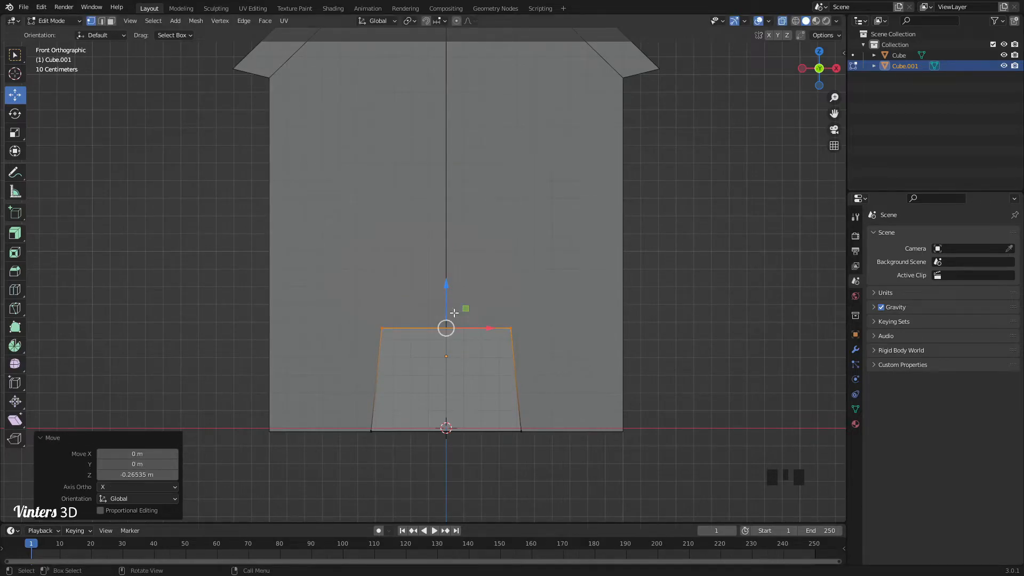
Switch to face selection, turn off X-ray, and extrude the block's top face upward about 0.35 m
{"action": "scroll", "coordinate": [436, 313], "scroll_direction": "down", "scroll_amount": 1}
{"action": "middle_click_drag", "start_coordinate": [436, 313], "coordinate": [343, 319]}
{"action": "scroll", "coordinate": [342, 319], "scroll_direction": "down", "scroll_amount": 2}
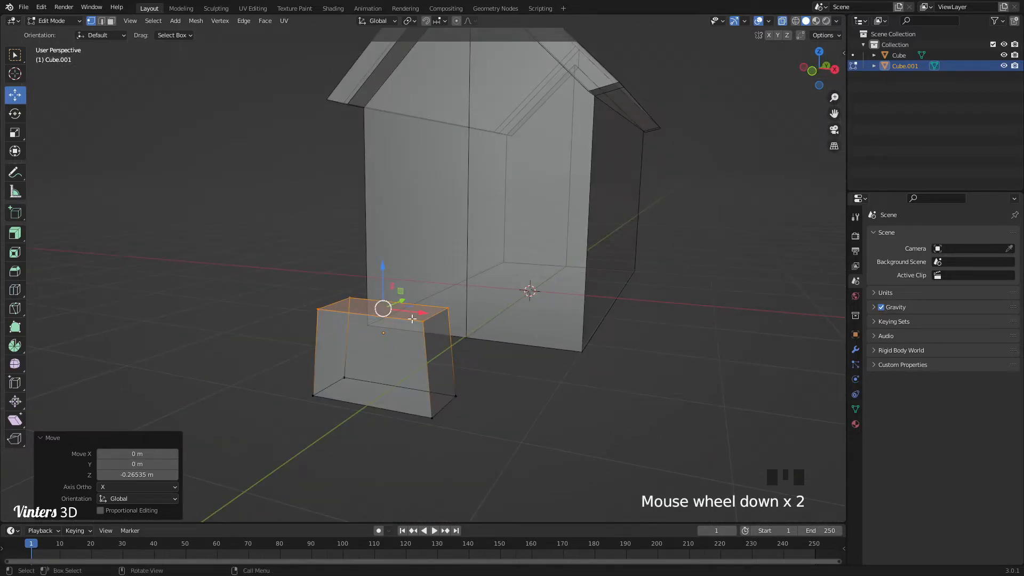
{"action": "key", "text": "3"}
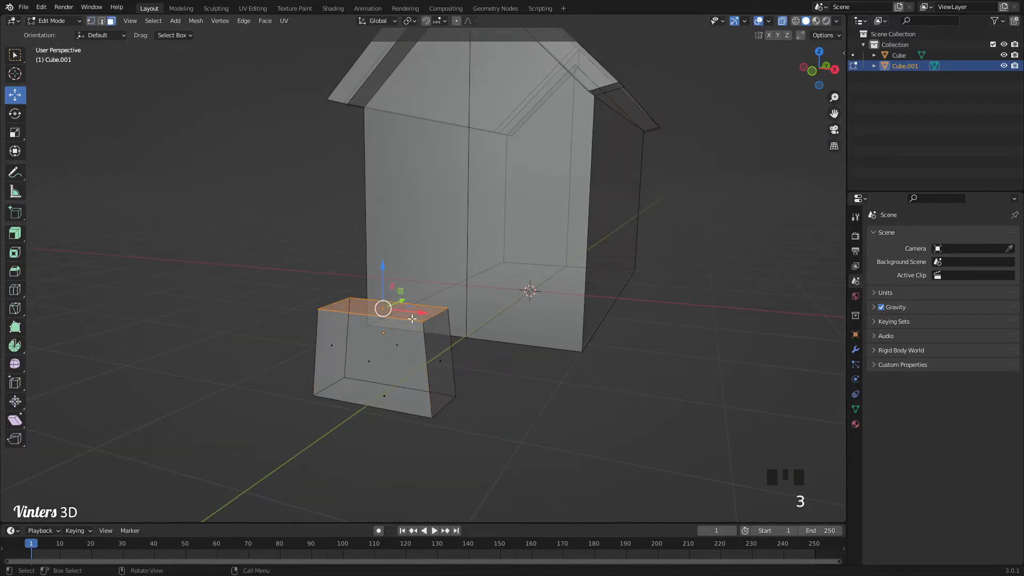
{"action": "left_click", "coordinate": [782, 21]}
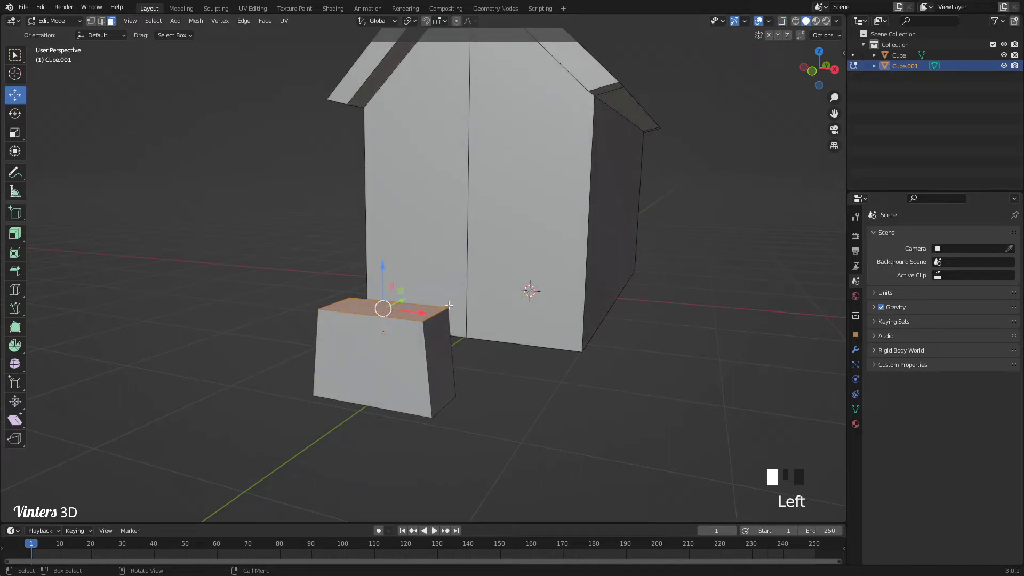
{"action": "key", "text": "e"}
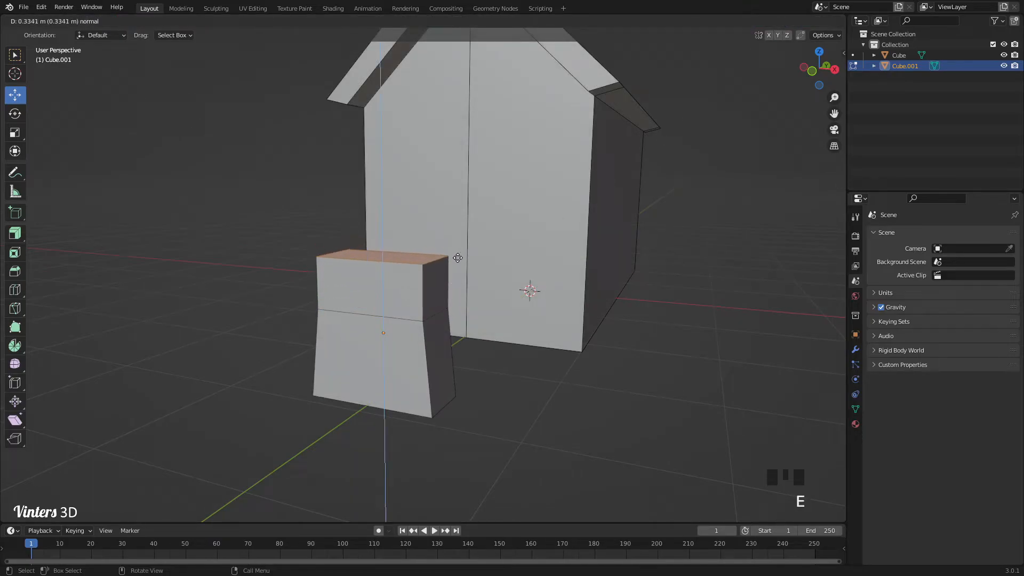
{"action": "left_click", "coordinate": [457, 253]}
Select the top edge on the block's +X side and move it about -0.23 m along X to form a slope
{"action": "key", "text": "2"}
{"action": "left_click", "coordinate": [435, 255]}
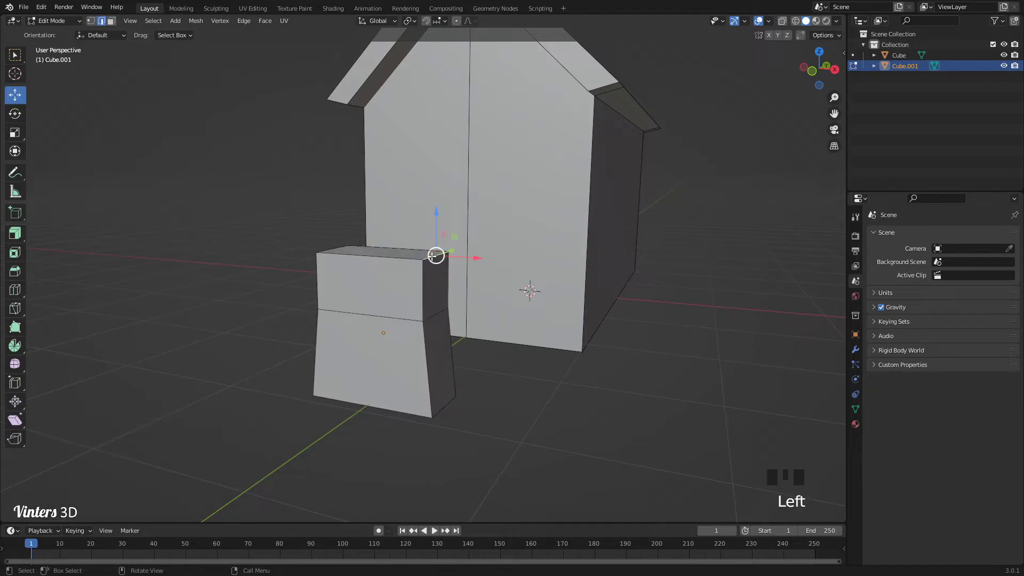
{"action": "left_click_drag", "start_coordinate": [469, 259], "coordinate": [434, 255]}
Extrude the narrowed top face upward and raise it further to form a tall chimney shaft reaching above the roof
{"action": "middle_click_drag", "start_coordinate": [434, 254], "coordinate": [444, 327], "text": "shift"}
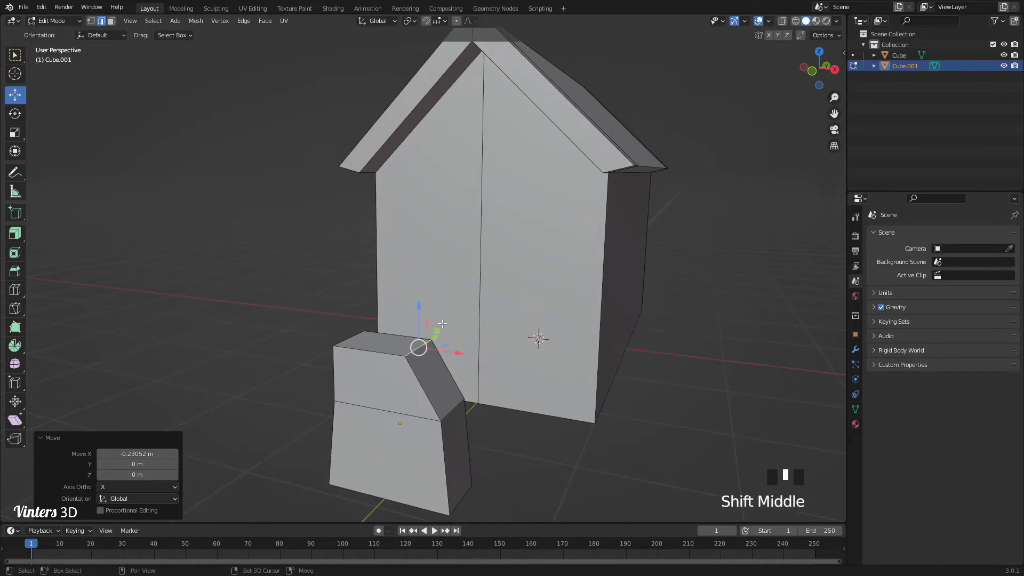
{"action": "key", "text": "3"}
{"action": "left_click", "coordinate": [384, 341]}
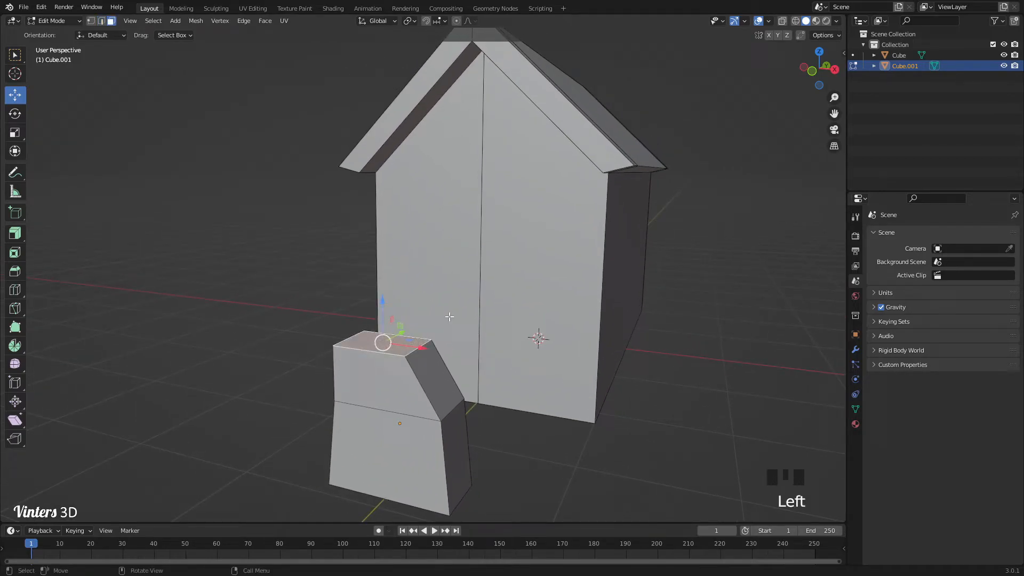
{"action": "key", "text": "e"}
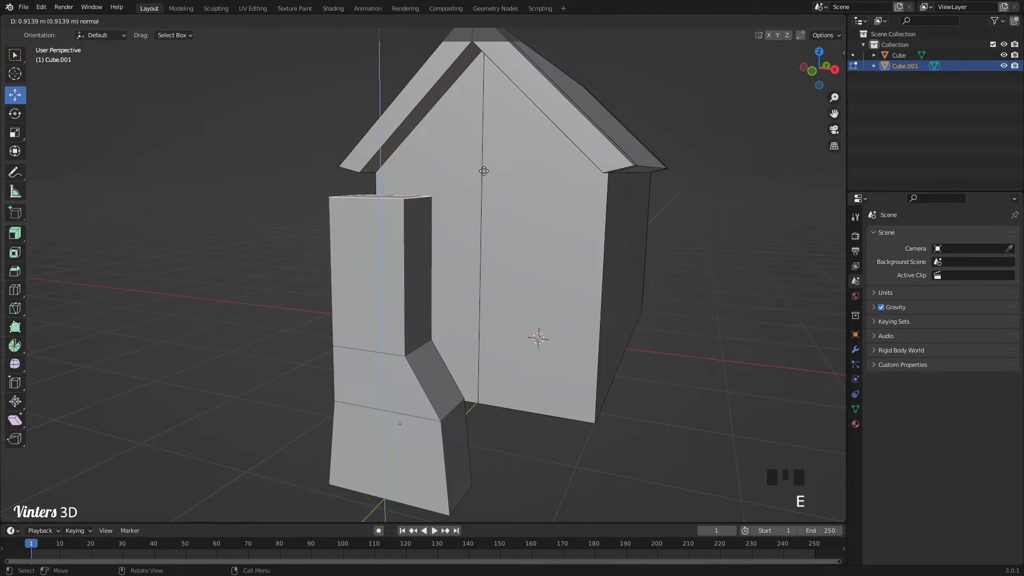
{"action": "left_click", "coordinate": [467, 67]}
{"action": "scroll", "coordinate": [459, 180], "scroll_direction": "down", "scroll_amount": 2}
{"action": "middle_click_drag", "start_coordinate": [458, 179], "coordinate": [425, 244], "text": "shift"}
{"action": "left_click_drag", "start_coordinate": [397, 235], "coordinate": [406, 126]}
Return to Object Mode and move the chimney about 1.31 m along Y against the house's front wall
{"action": "key", "text": "Tab"}
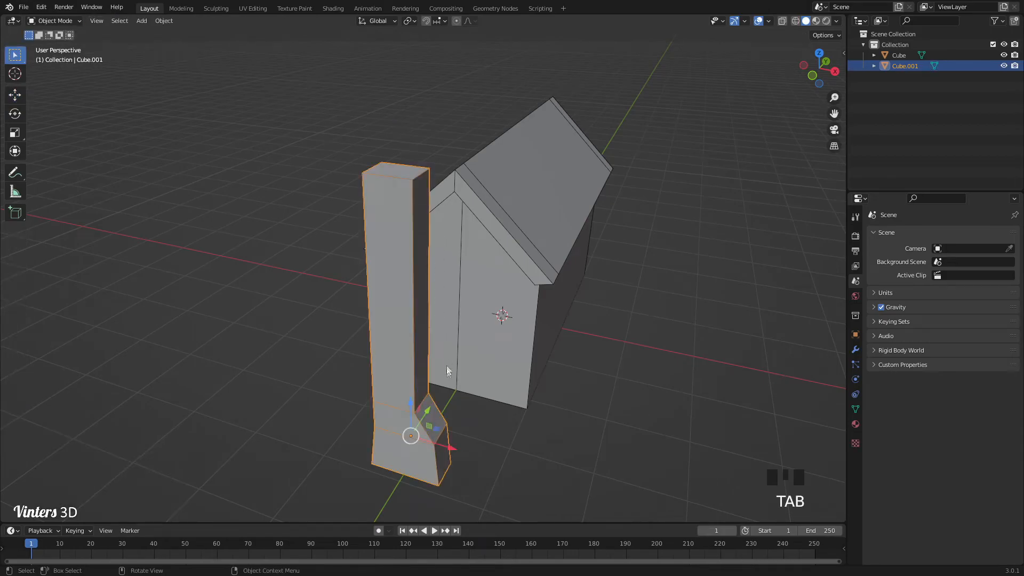
{"action": "left_click_drag", "start_coordinate": [427, 415], "coordinate": [475, 356]}
{"action": "middle_click_drag", "start_coordinate": [467, 319], "coordinate": [442, 326]}
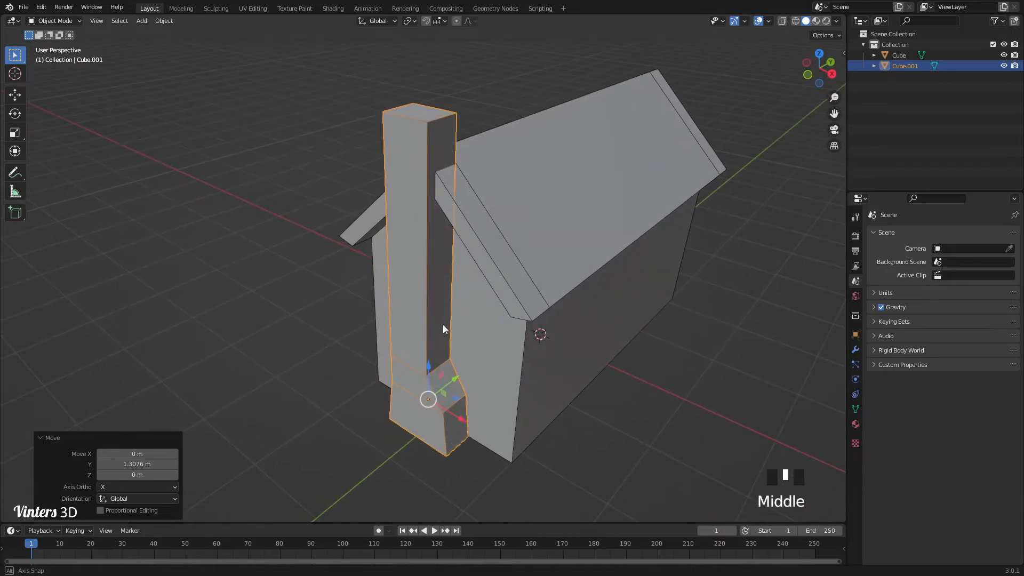
In Edit Mode, lower the chimney's top face about 0.21 m and extrude it upward about 0.073 m
{"action": "middle_click_drag", "start_coordinate": [446, 290], "coordinate": [438, 360], "text": "shift"}
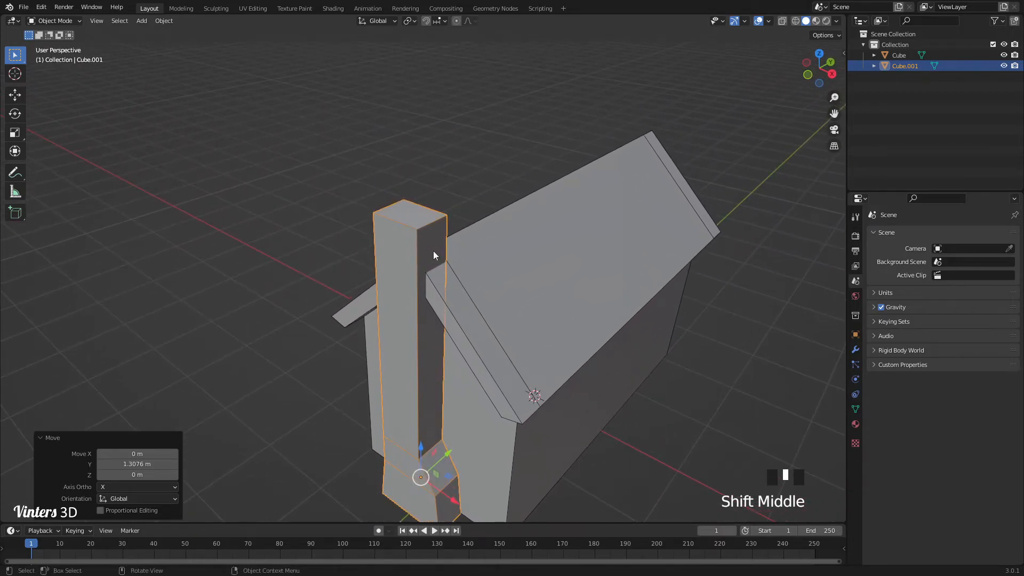
{"action": "key", "text": "Tab"}
{"action": "left_click_drag", "start_coordinate": [409, 177], "coordinate": [413, 201]}
{"action": "scroll", "coordinate": [441, 224], "scroll_direction": "up", "scroll_amount": 3}
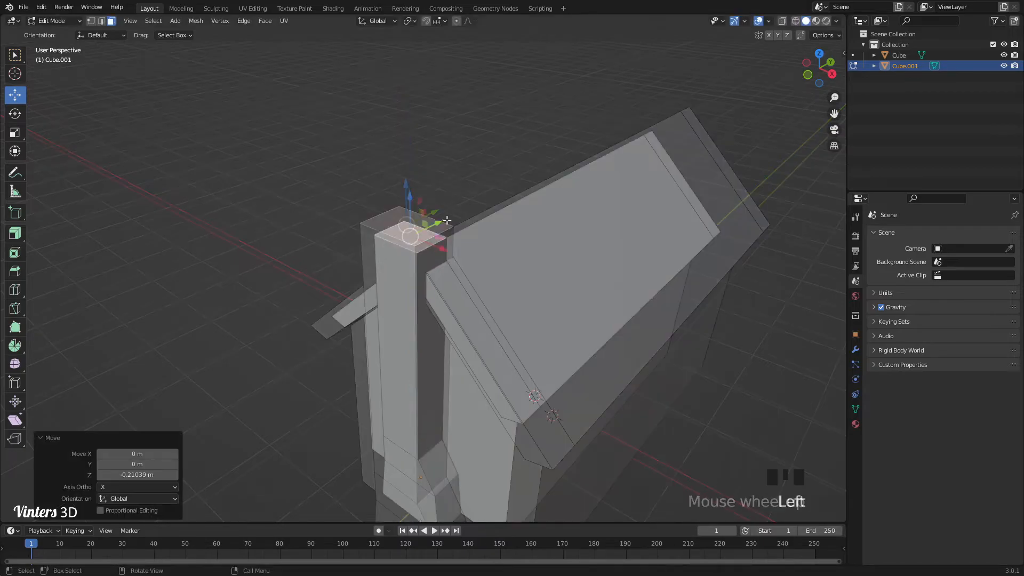
{"action": "key", "text": "e"}
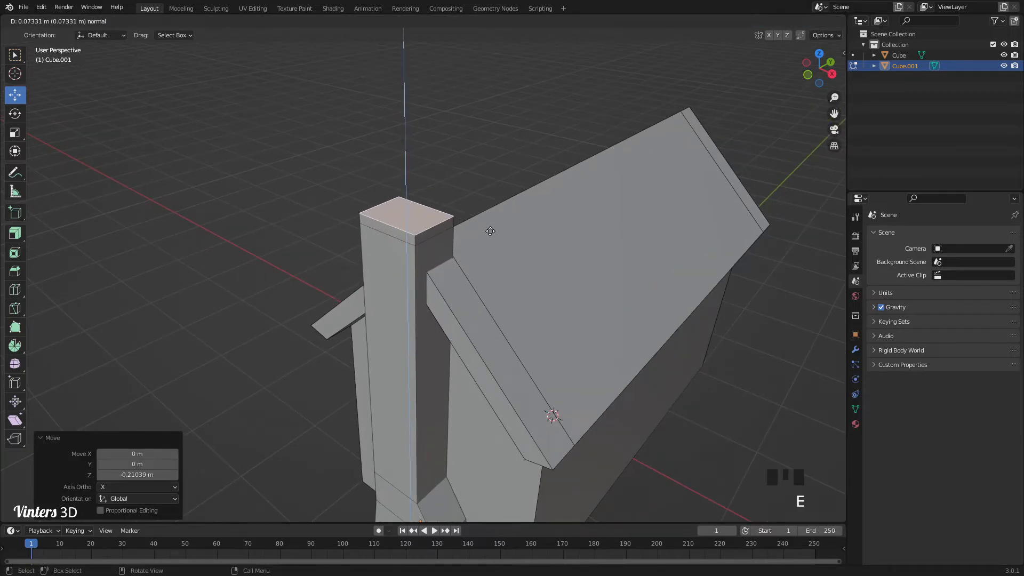
{"action": "left_click", "coordinate": [490, 231]}
Select the ring of side faces around the chimney's top, extrude them in place, and try Shrink/Fatten on them
{"action": "scroll", "coordinate": [448, 234], "scroll_direction": "up", "scroll_amount": 2}
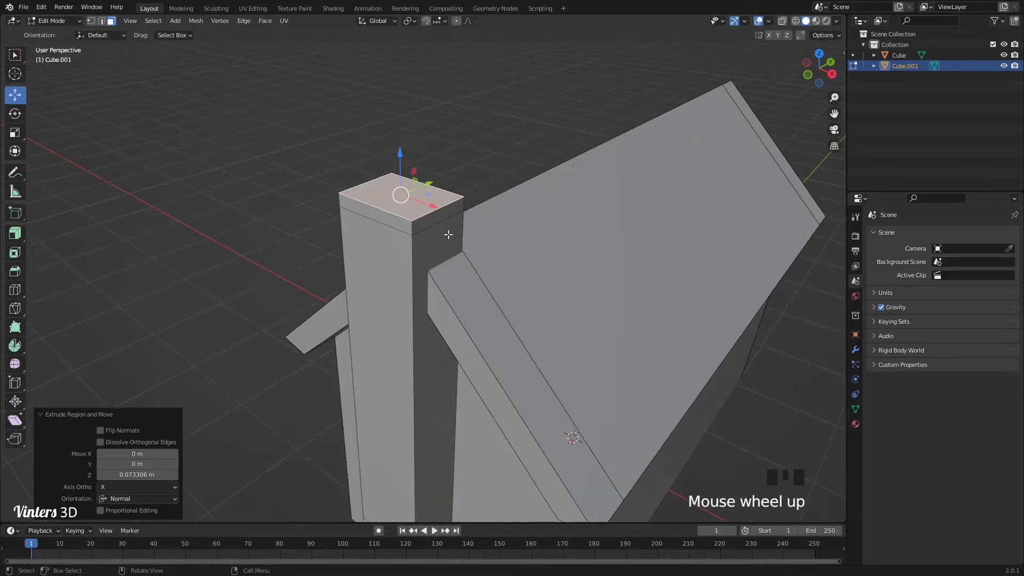
{"action": "triple_click", "coordinate": [412, 225]}
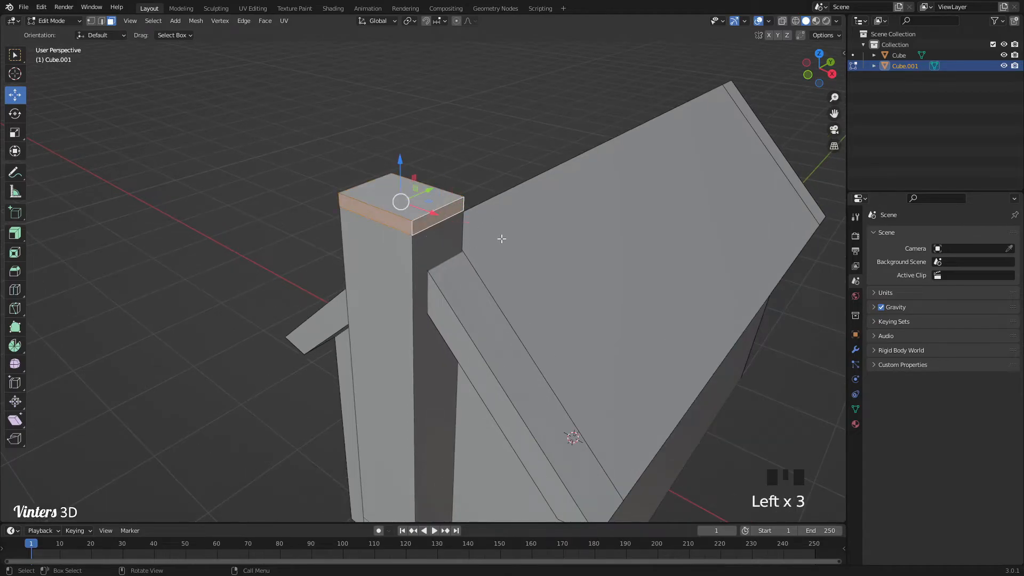
{"action": "key", "text": "e"}
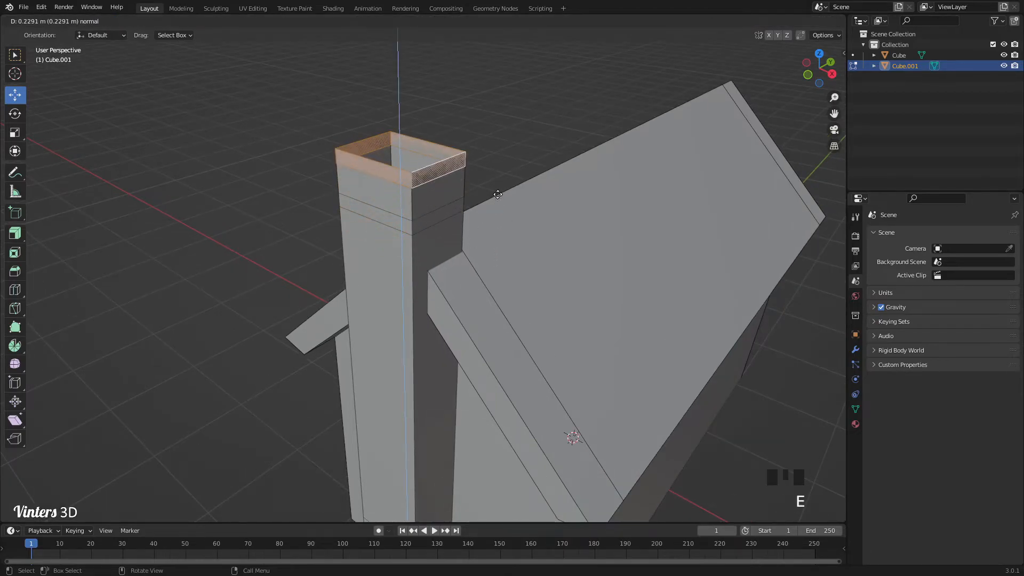
{"action": "right_click", "coordinate": [497, 194]}
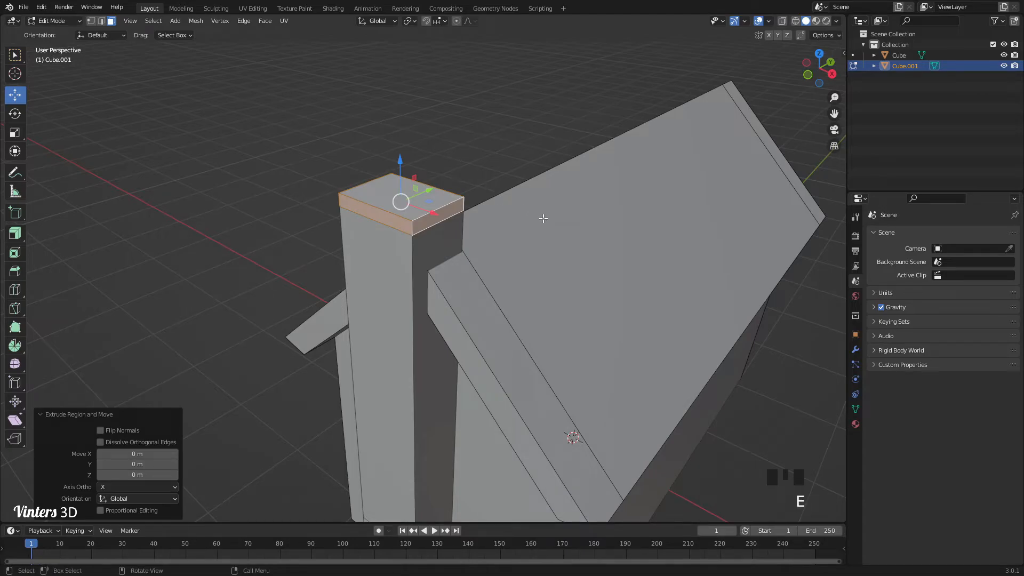
{"action": "key", "text": "alt+s"}
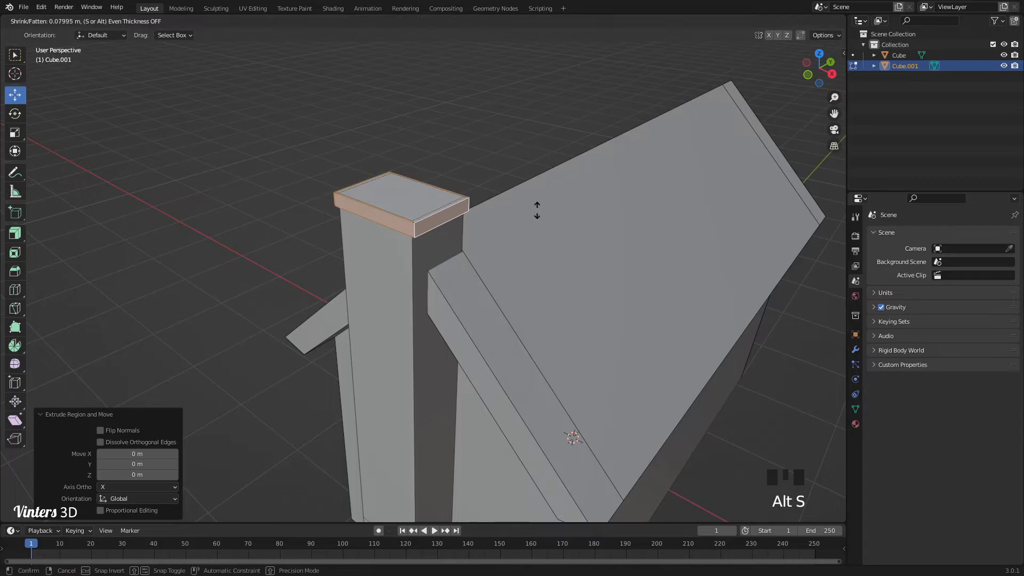
{"action": "right_click", "coordinate": [522, 175]}
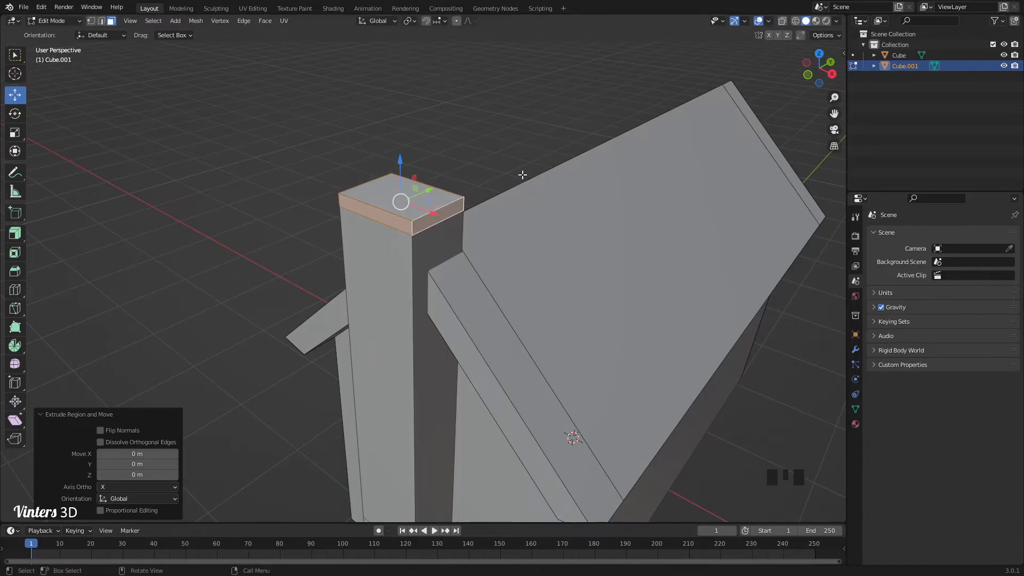
Return to Object Mode, show the chimney's transform values, and apply its scale
{"action": "key", "text": "Tab"}
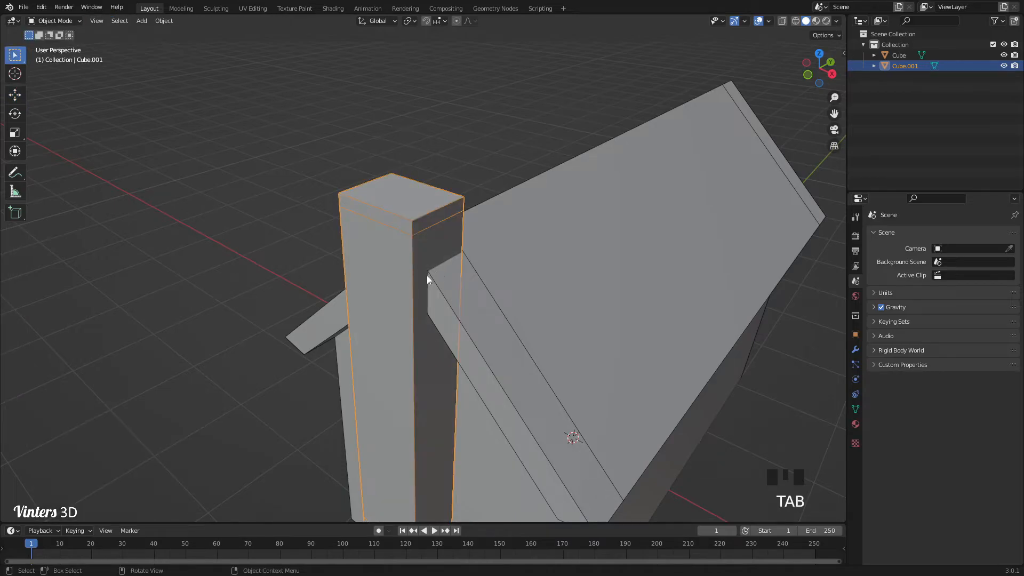
{"action": "key", "text": "n"}
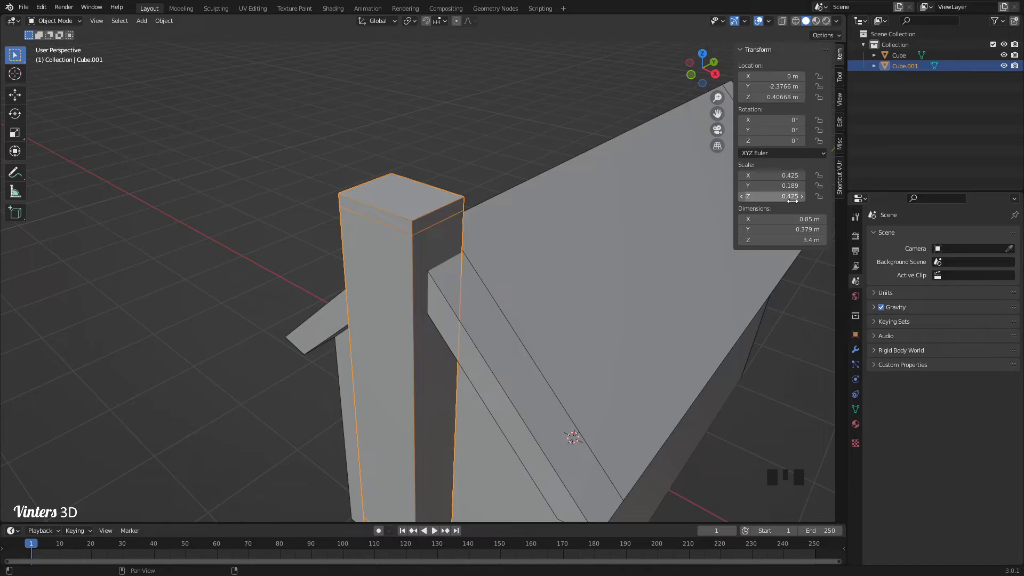
{"action": "key", "text": "ctrl+a"}
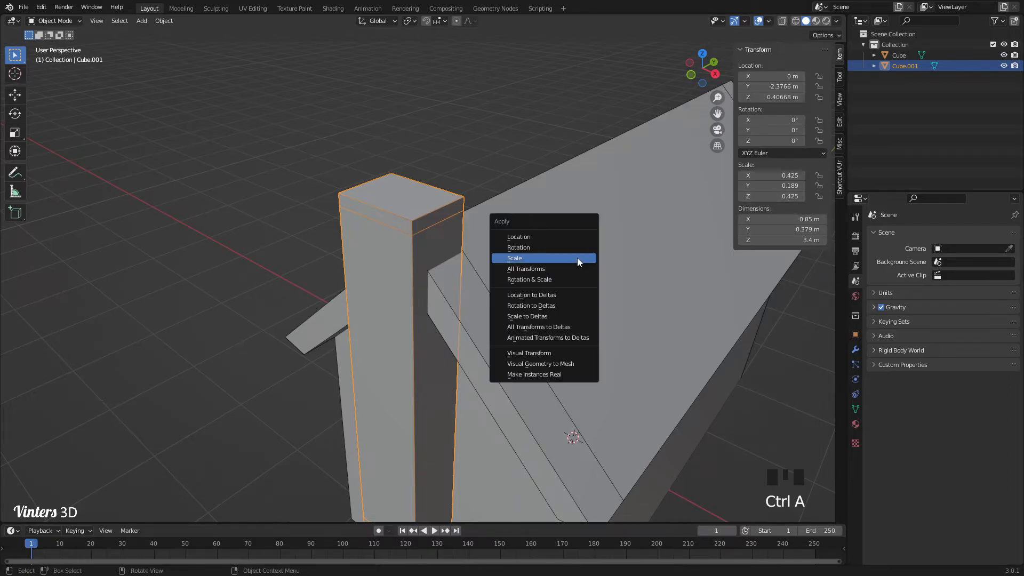
{"action": "left_click", "coordinate": [577, 259]}
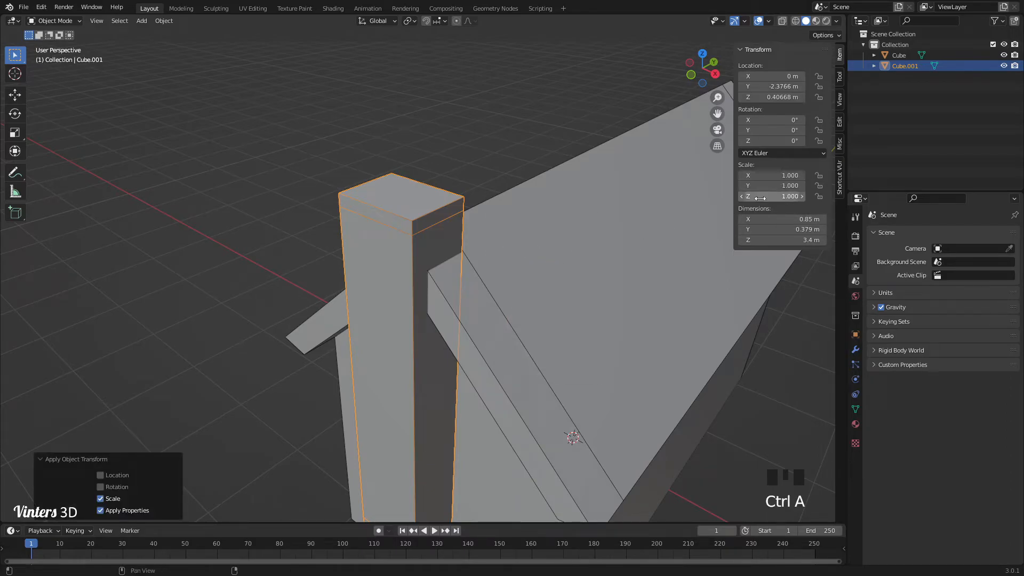
Back in Edit Mode, use Shrink/Fatten to push the extruded ring of faces outward 0.117 m as a chimney cap
{"action": "key", "text": "Tab"}
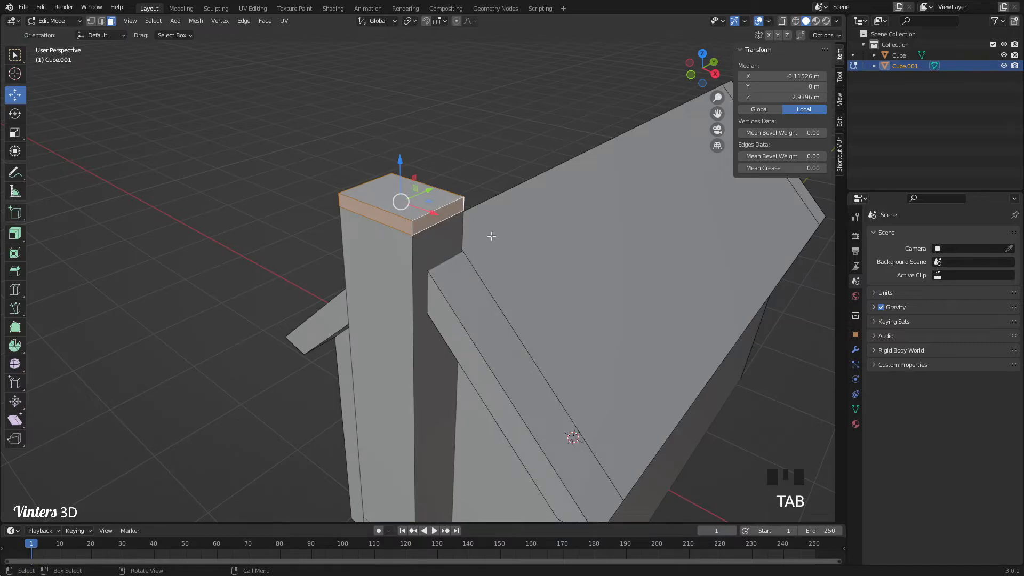
{"action": "key", "text": "alt+s"}
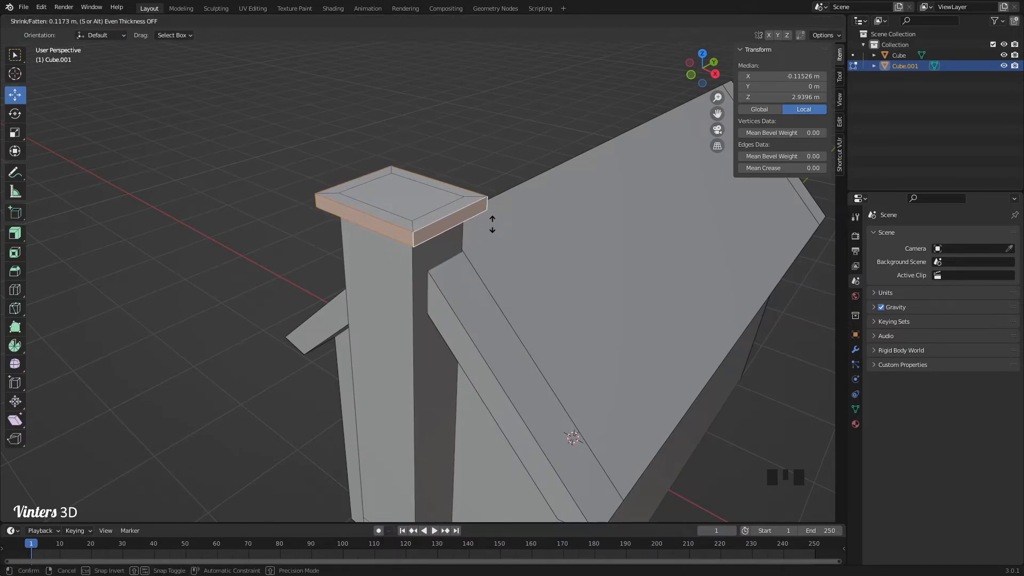
{"action": "left_click", "coordinate": [492, 224]}
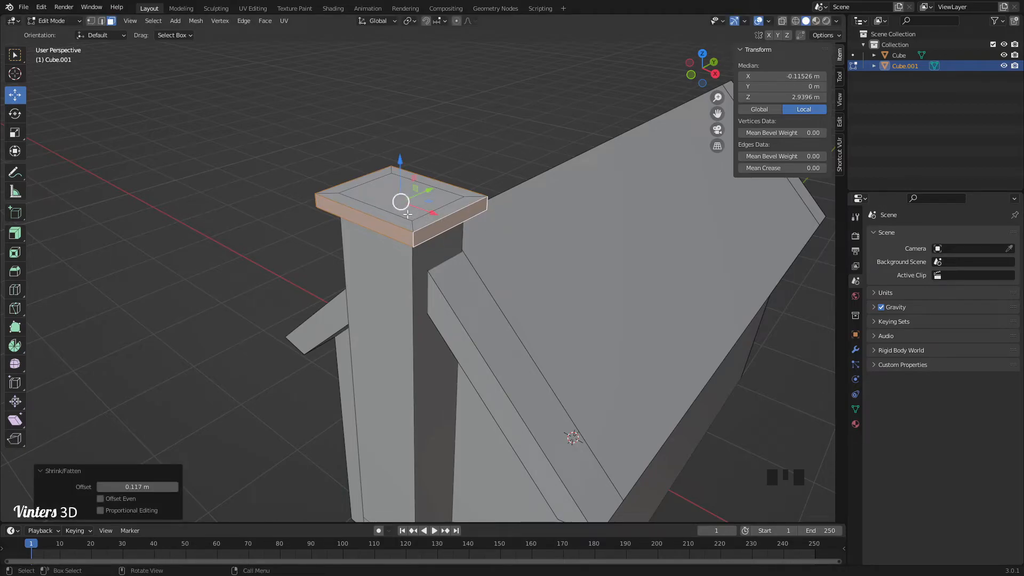
Inset the chimney's top face about 0.052 m, extrude it down about 0.45 m to hollow the flue, and return to Object Mode
{"action": "left_click", "coordinate": [388, 192]}
{"action": "key", "text": "i"}
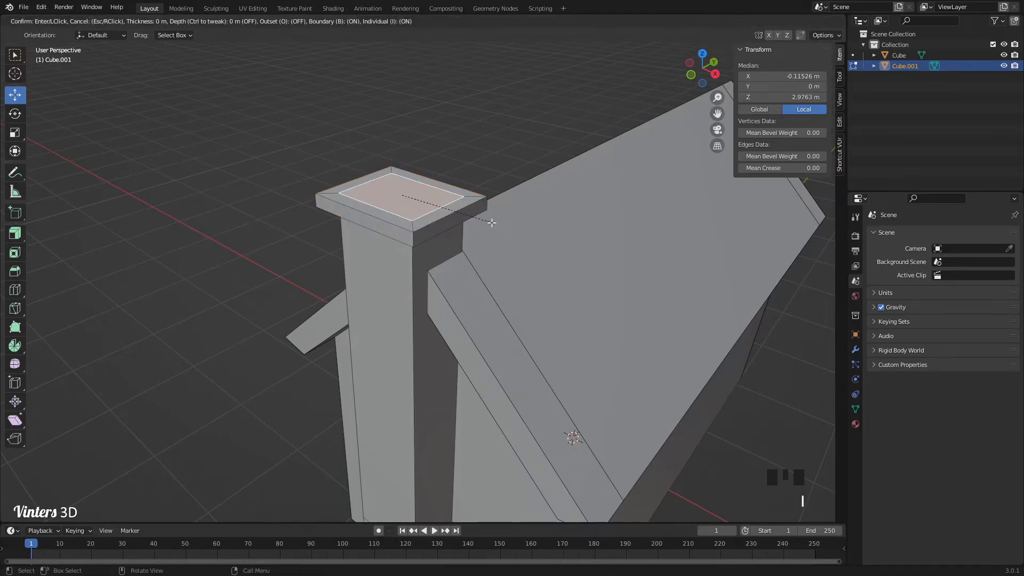
{"action": "left_click", "coordinate": [482, 218]}
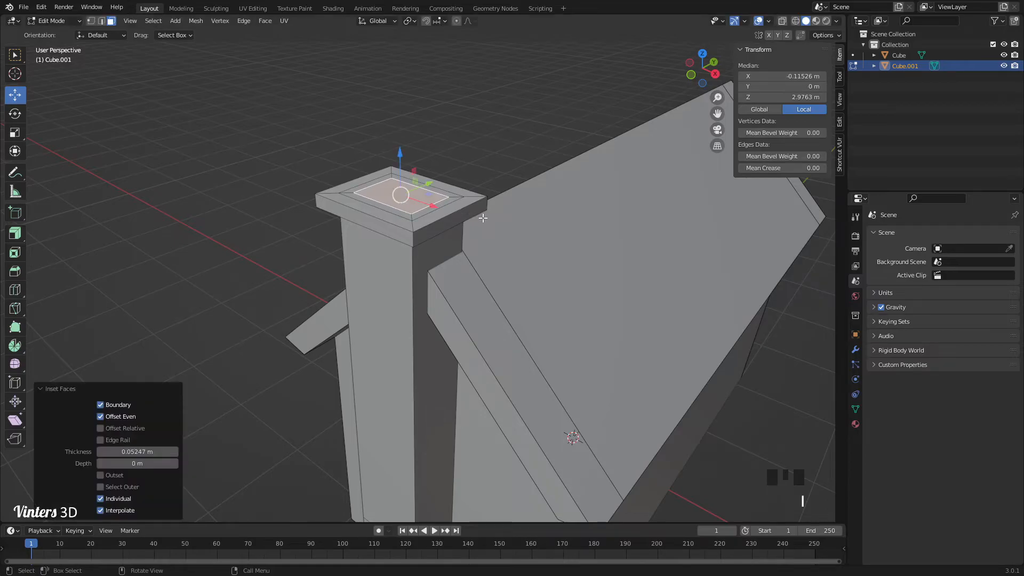
{"action": "key", "text": "e"}
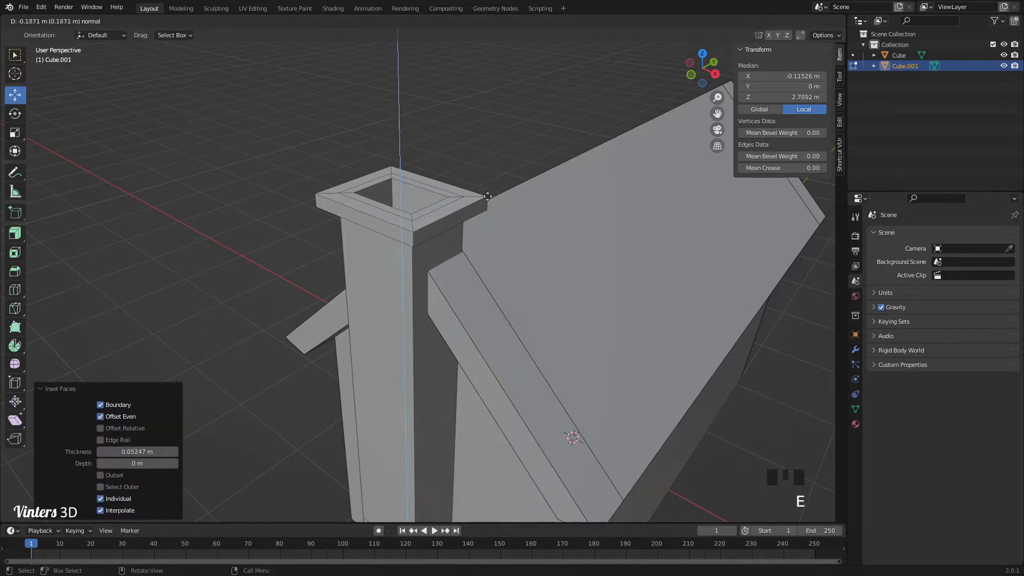
{"action": "left_click", "coordinate": [483, 241]}
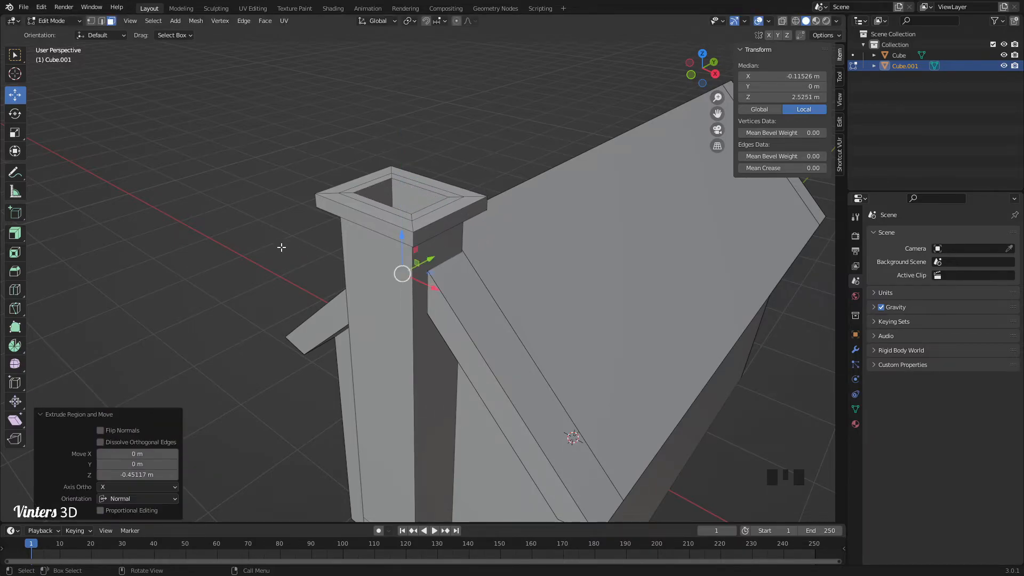
{"action": "scroll", "coordinate": [281, 247], "scroll_direction": "down", "scroll_amount": 3}
{"action": "middle_click_drag", "start_coordinate": [342, 257], "coordinate": [331, 264]}
{"action": "key", "text": "Tab"}
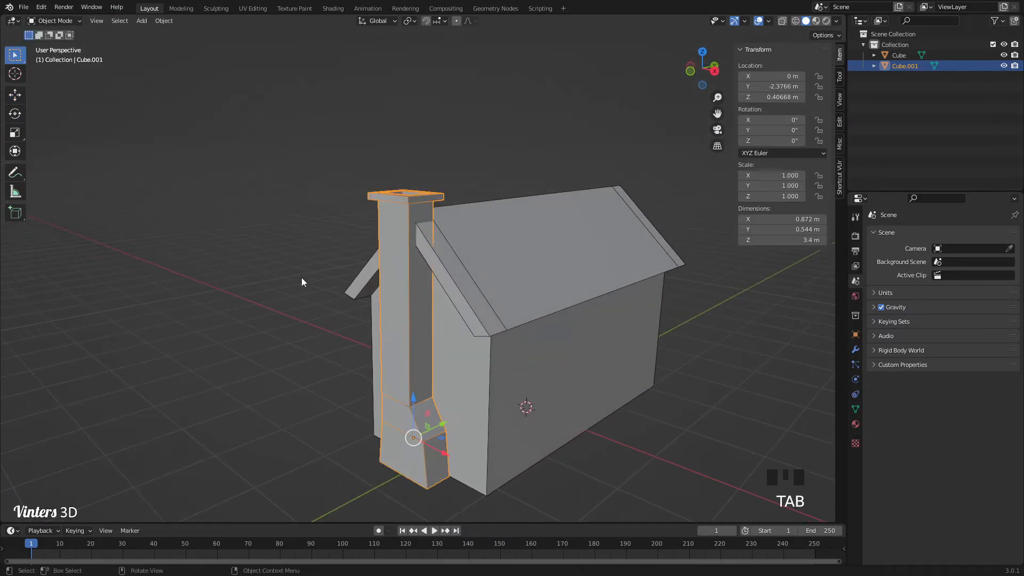
{"action": "left_click", "coordinate": [301, 277]}
{"action": "middle_click_drag", "start_coordinate": [510, 328], "coordinate": [481, 270], "text": "shift"}
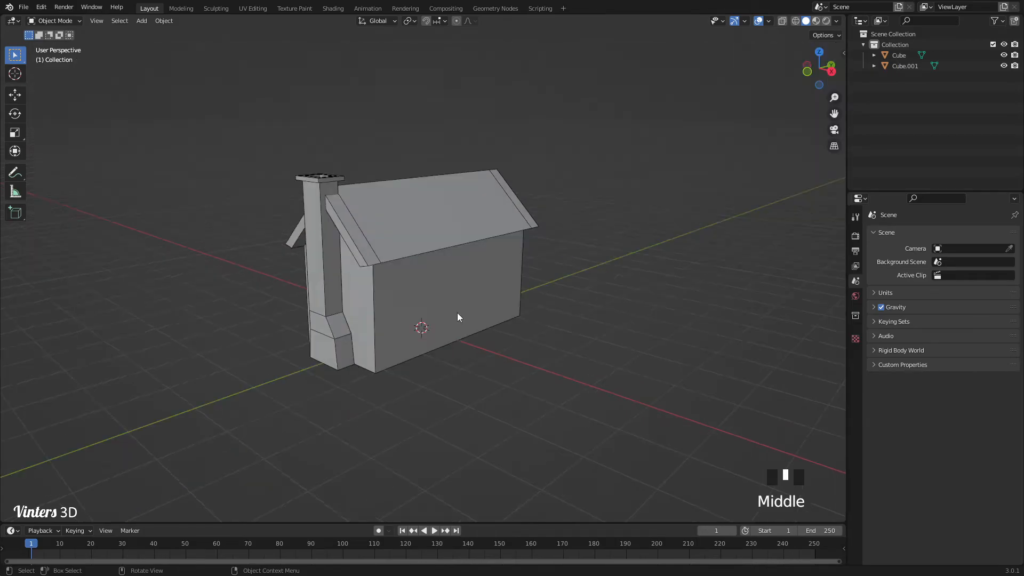
Add a cube, move it about 0.85 m along Y and 0.96 m up in the right view, and scale it down uniformly
{"action": "left_click", "coordinate": [458, 315]}
{"action": "scroll", "coordinate": [439, 345], "scroll_direction": "up", "scroll_amount": 2}
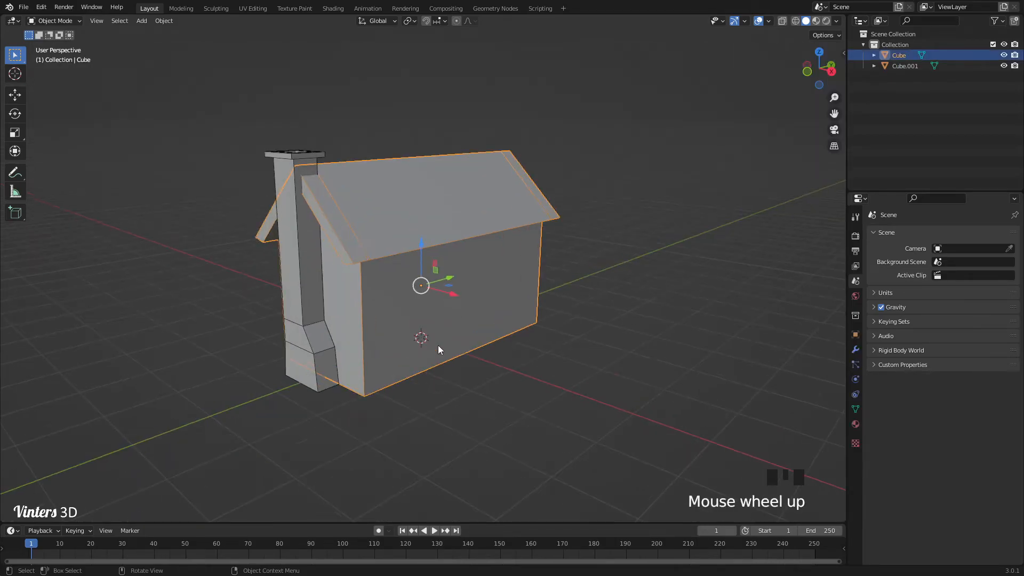
{"action": "key", "text": "shift+a"}
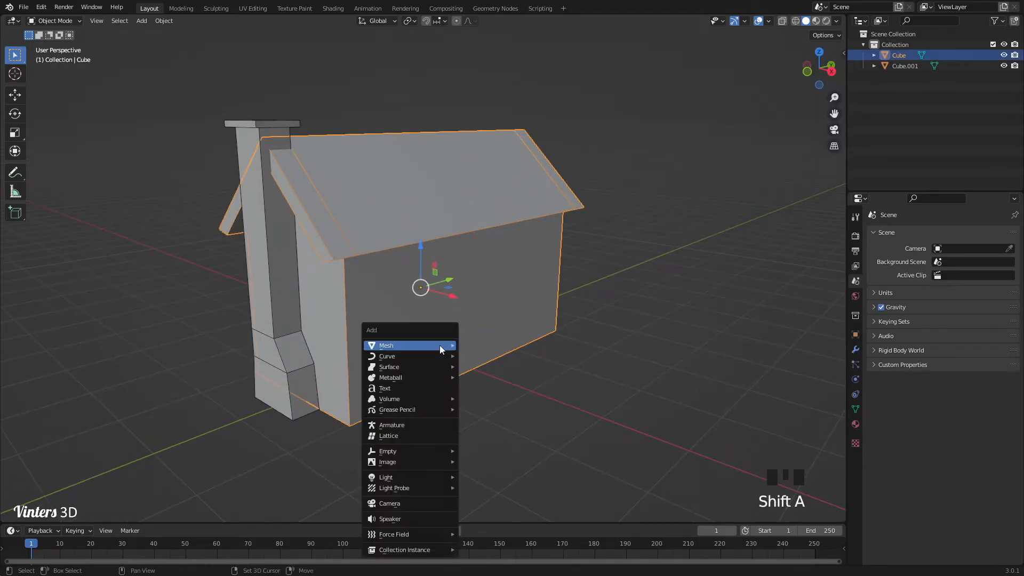
{"action": "mouse_move", "coordinate": [440, 345]}
{"action": "left_click", "coordinate": [511, 110]}
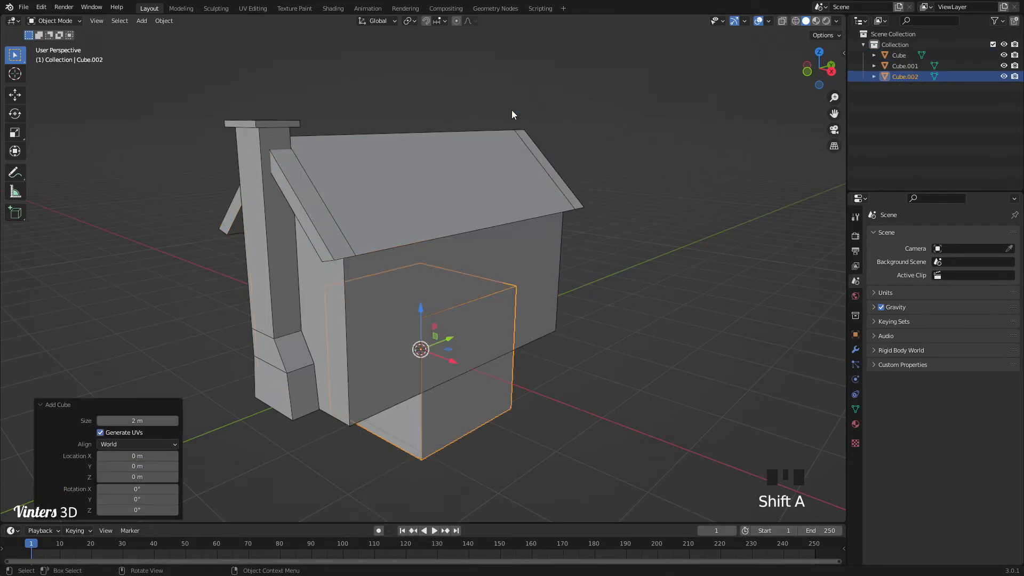
{"action": "middle_click_drag", "start_coordinate": [462, 368], "coordinate": [427, 349]}
{"action": "left_click_drag", "start_coordinate": [466, 343], "coordinate": [530, 290]}
{"action": "key", "text": "s"}
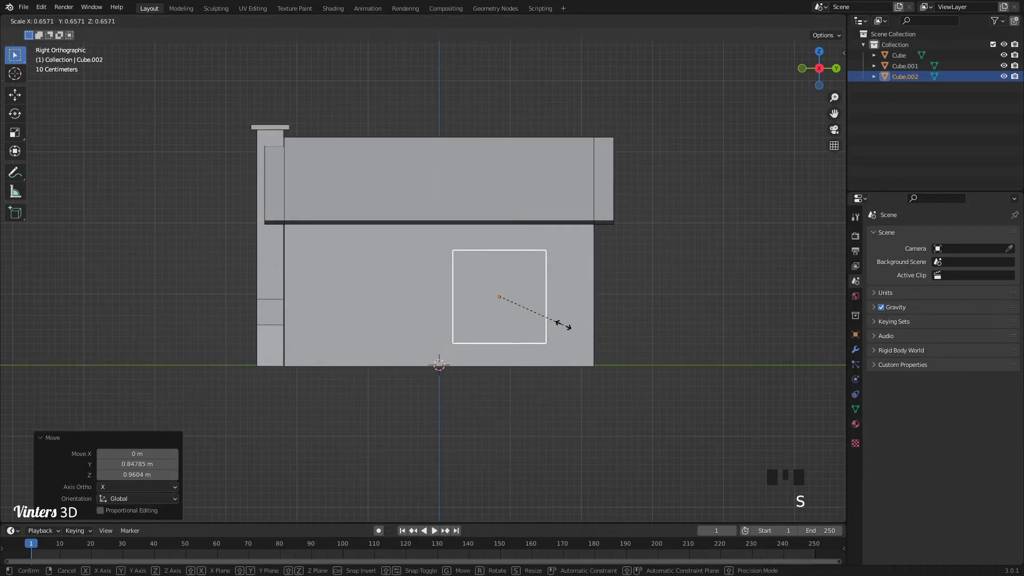
{"action": "left_click", "coordinate": [543, 320]}
Lower the small cube, move it about 1.56 m along X out of the house, and scale it to 0.173 along X as a door slab
{"action": "left_click_drag", "start_coordinate": [518, 277], "coordinate": [529, 315]}
{"action": "middle_click_drag", "start_coordinate": [524, 357], "coordinate": [554, 370]}
{"action": "left_click_drag", "start_coordinate": [499, 324], "coordinate": [585, 344]}
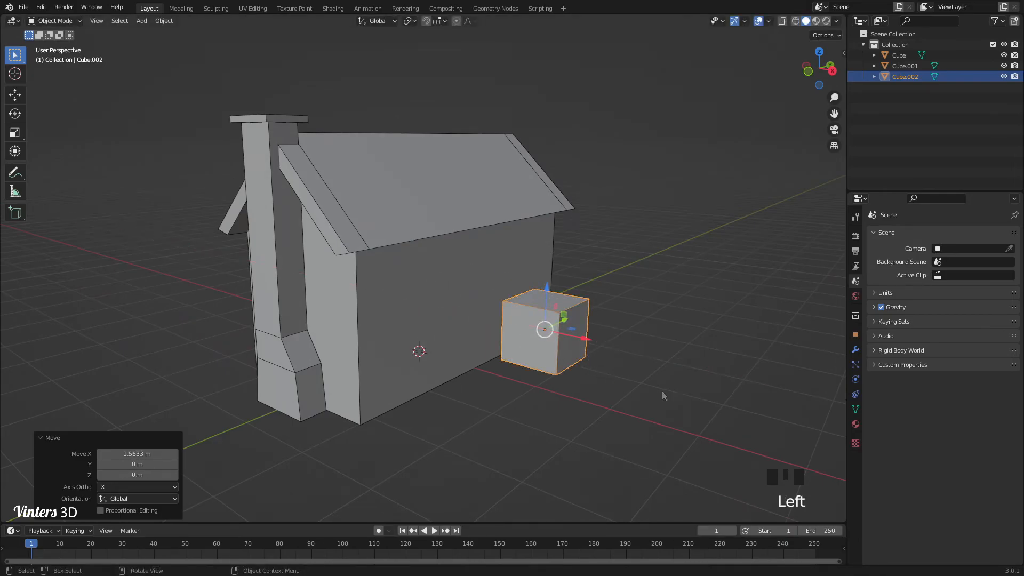
{"action": "key", "text": "s"}
{"action": "key", "text": "x"}
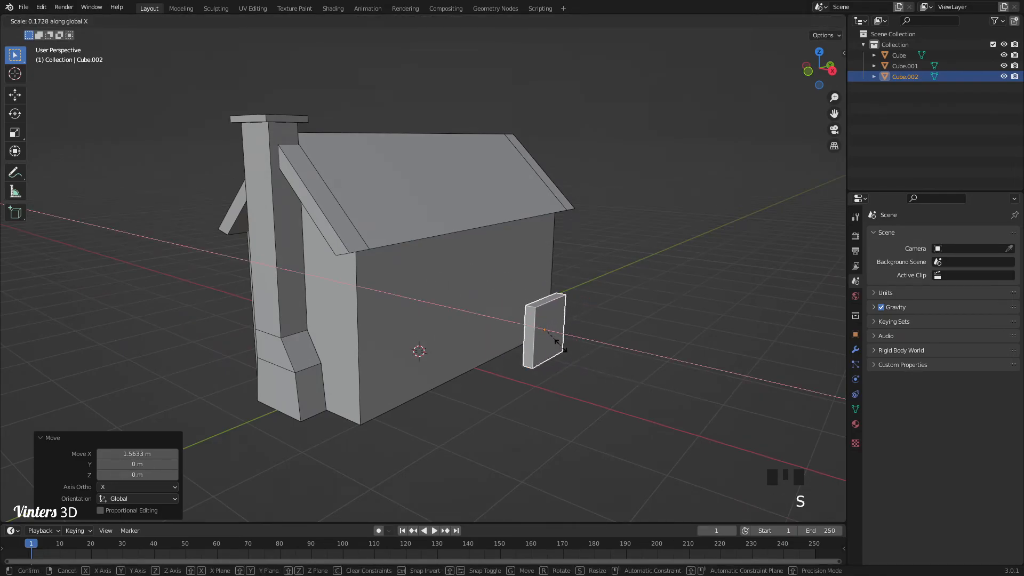
{"action": "left_click", "coordinate": [564, 350]}
Apply the door slab's scale and raise its top face in Edit Mode to make the door taller
{"action": "middle_click_drag", "start_coordinate": [581, 382], "coordinate": [473, 345], "text": "shift"}
{"action": "scroll", "coordinate": [490, 345], "scroll_direction": "up", "scroll_amount": 2}
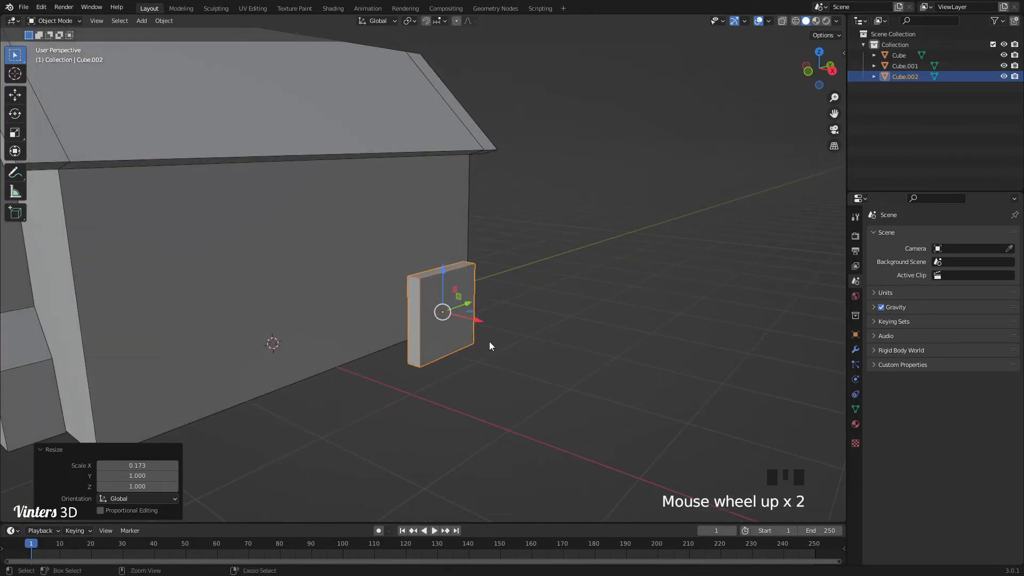
{"action": "key", "text": "ctrl+a"}
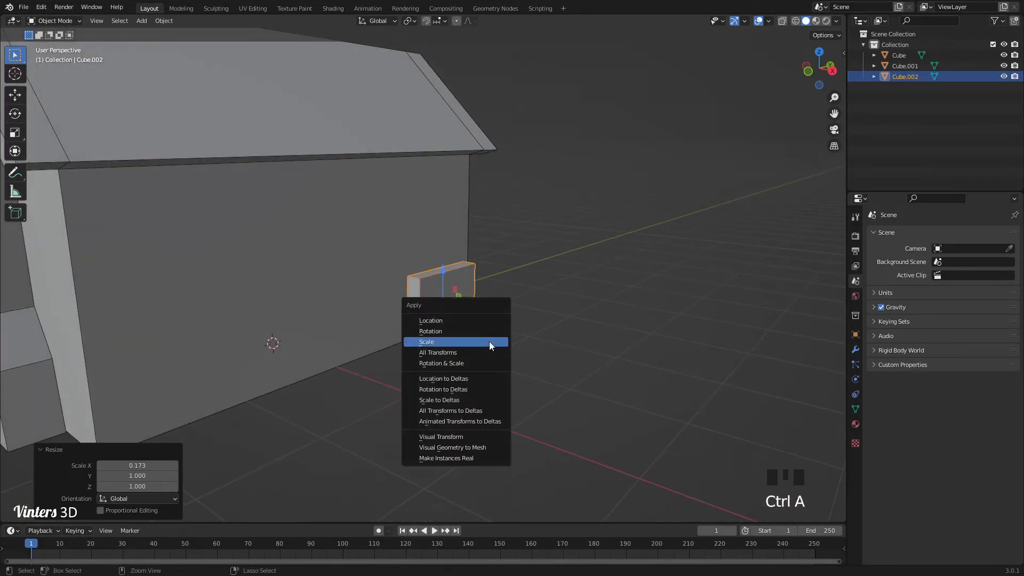
{"action": "left_click", "coordinate": [425, 342]}
{"action": "key", "text": "Tab"}
{"action": "left_click", "coordinate": [435, 273]}
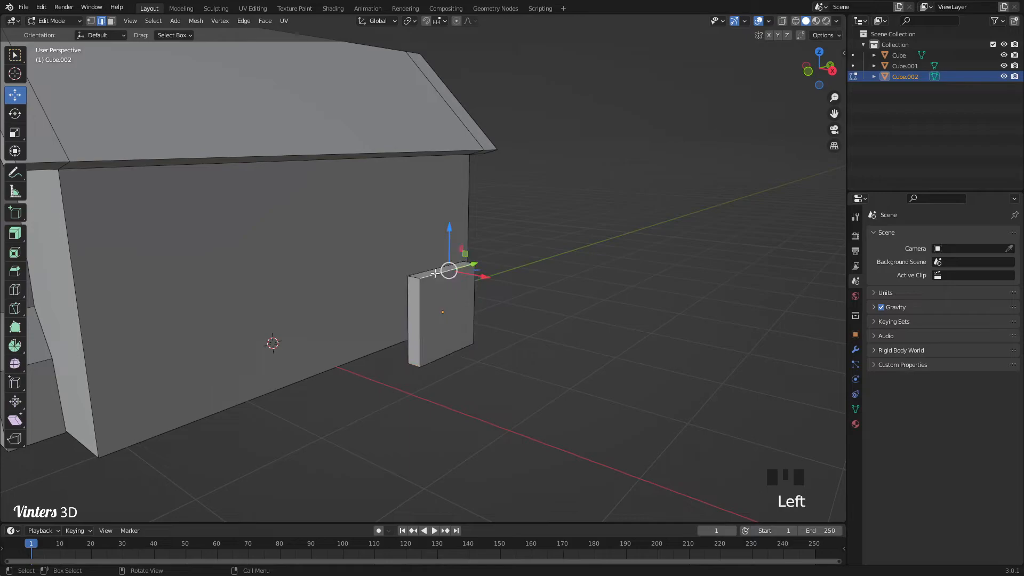
{"action": "key", "text": "3"}
{"action": "left_click", "coordinate": [432, 271]}
{"action": "left_click_drag", "start_coordinate": [446, 236], "coordinate": [441, 196]}
Bevel the two short top edges of the door 0.323 m with 5 segments into a rounded arch, and return to Object Mode
{"action": "scroll", "coordinate": [442, 235], "scroll_direction": "up", "scroll_amount": 2}
{"action": "middle_click_drag", "start_coordinate": [449, 272], "coordinate": [441, 326], "text": "shift"}
{"action": "key", "text": "2"}
{"action": "left_click", "coordinate": [399, 284]}
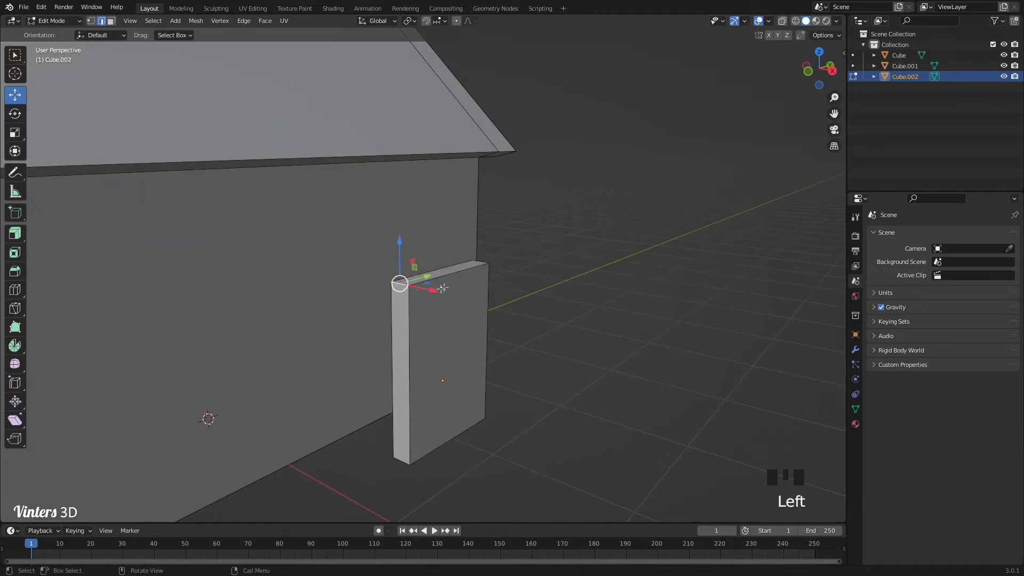
{"action": "scroll", "coordinate": [400, 287], "scroll_direction": "up", "scroll_amount": 3}
{"action": "left_click", "coordinate": [513, 252], "text": "shift"}
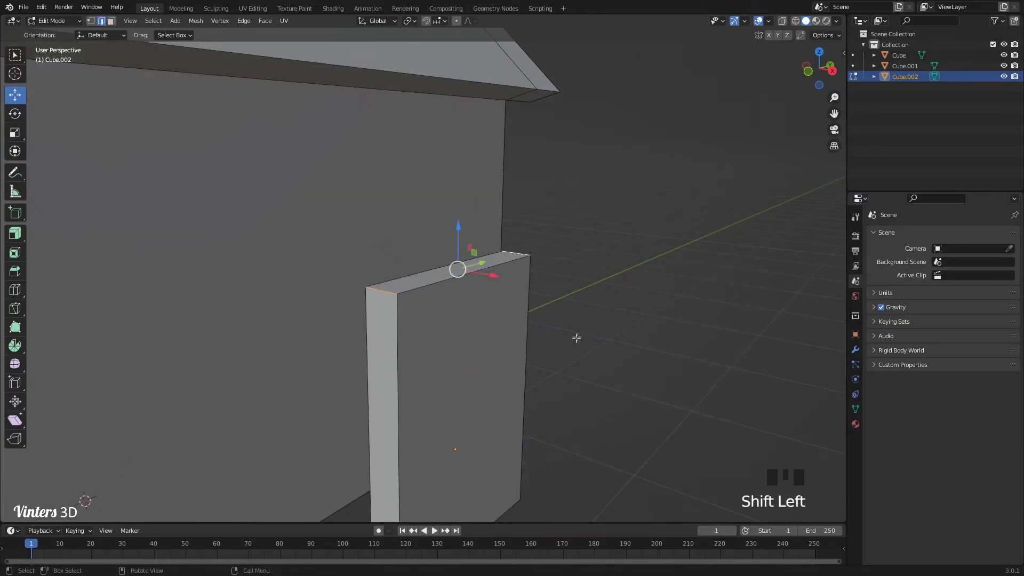
{"action": "key", "text": "ctrl+b"}
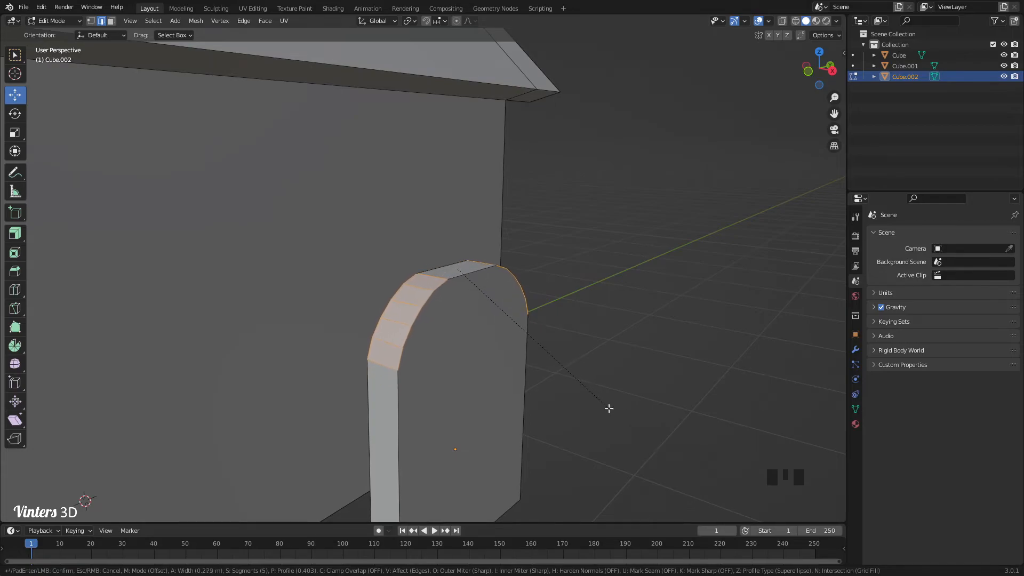
{"action": "left_click", "coordinate": [612, 422]}
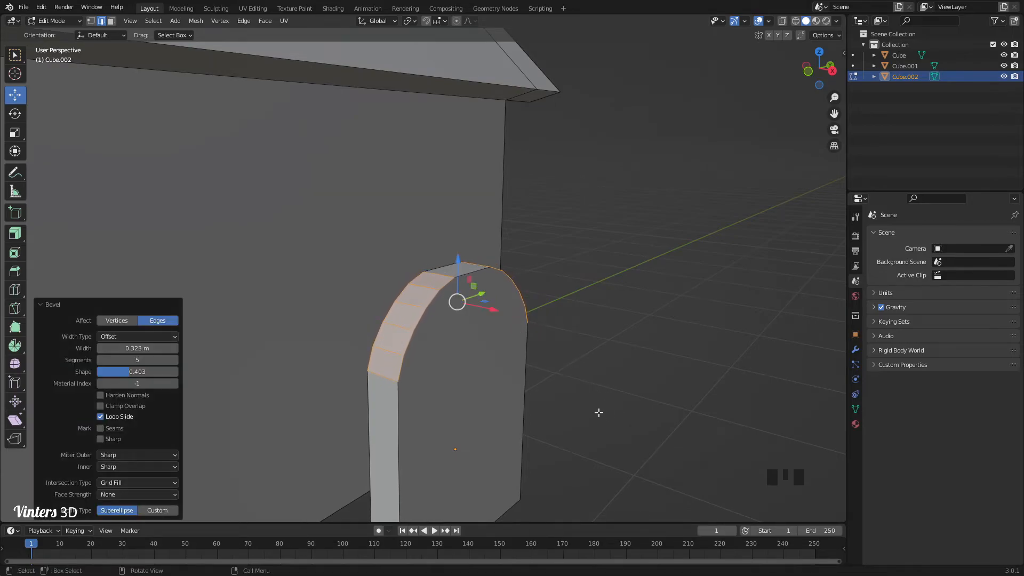
{"action": "middle_click_drag", "start_coordinate": [552, 377], "coordinate": [553, 341], "text": "shift"}
{"action": "scroll", "coordinate": [550, 341], "scroll_direction": "down", "scroll_amount": 3}
{"action": "key", "text": "Tab"}
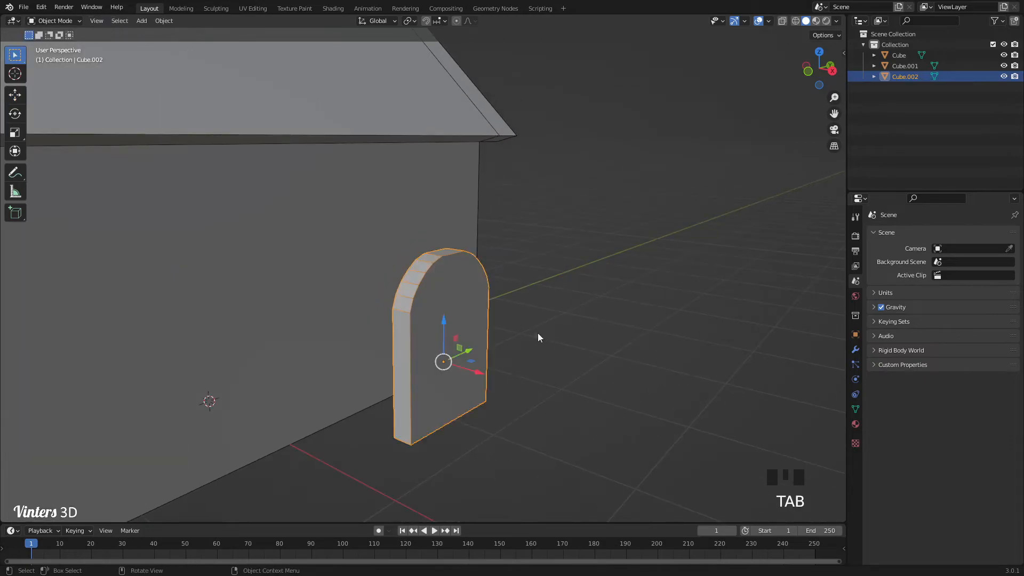
Move the arched door back along X until it sits partly inside the house's side wall
{"action": "left_click_drag", "start_coordinate": [479, 374], "coordinate": [420, 348]}
{"action": "middle_click_drag", "start_coordinate": [450, 351], "coordinate": [526, 343], "text": "shift"}
{"action": "scroll", "coordinate": [498, 322], "scroll_direction": "up", "scroll_amount": 2}
Inset the door's front face about 0.047 m and extrude it inward about 0.061 m to form a frame
{"action": "key", "text": "Tab"}
{"action": "key", "text": "3"}
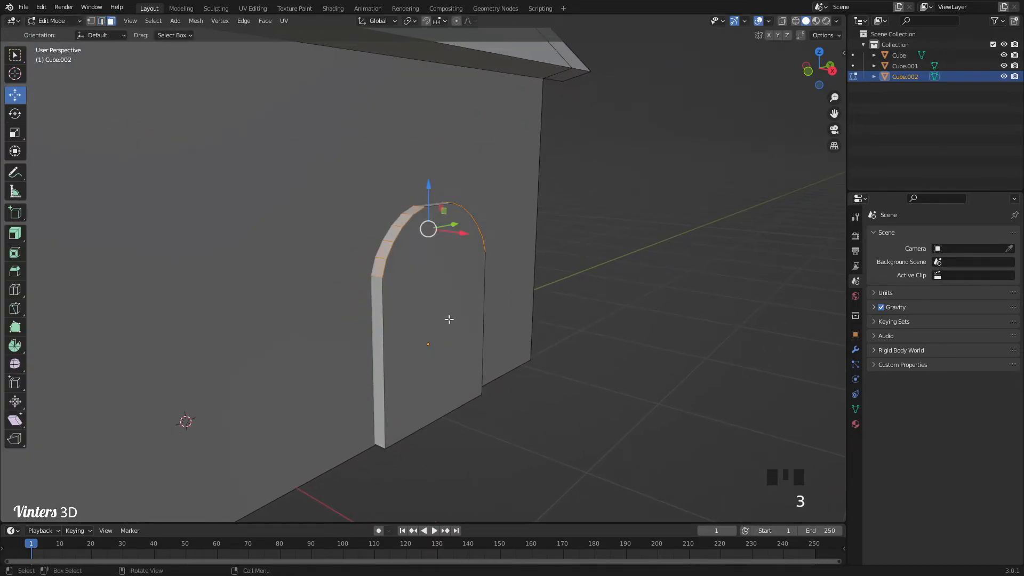
{"action": "left_click", "coordinate": [449, 318]}
{"action": "scroll", "coordinate": [448, 318], "scroll_direction": "up", "scroll_amount": 1}
{"action": "key", "text": "i"}
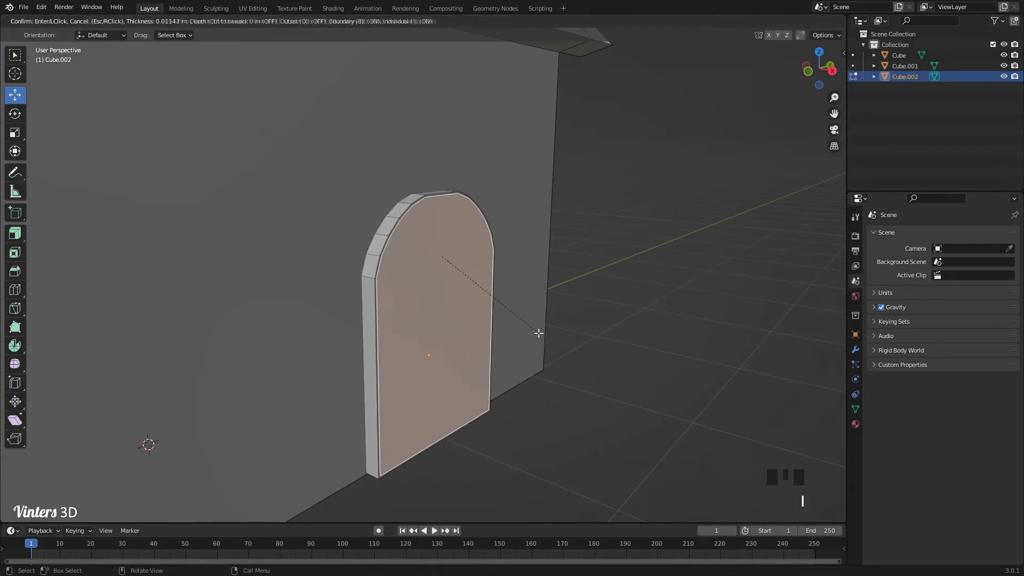
{"action": "left_click", "coordinate": [531, 330]}
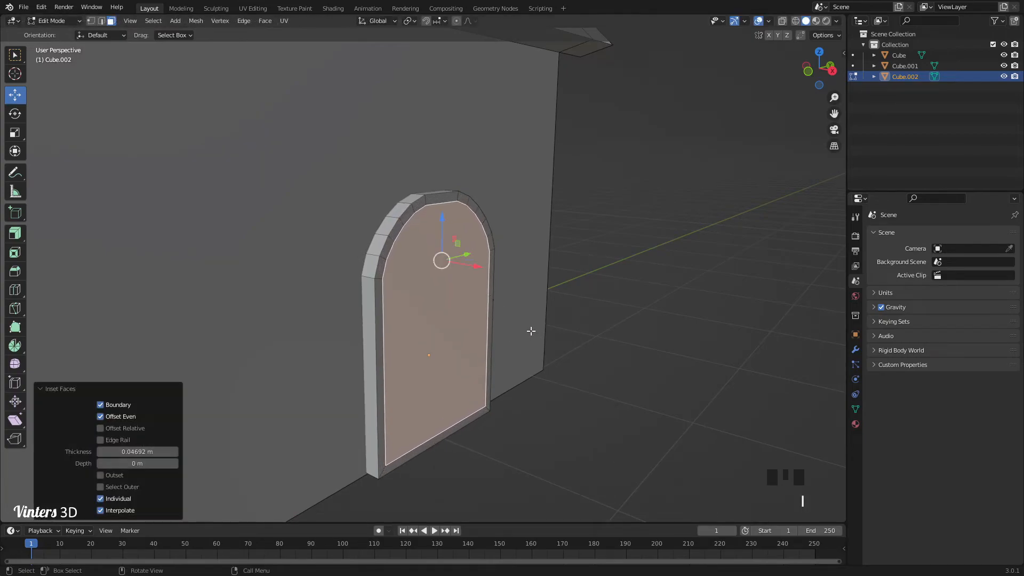
{"action": "key", "text": "e"}
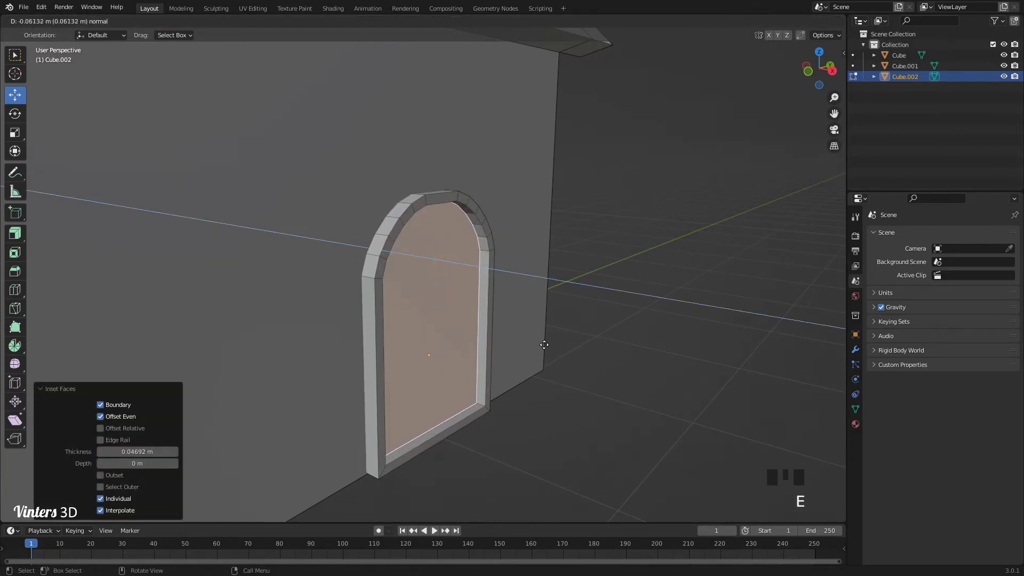
{"action": "left_click", "coordinate": [544, 344]}
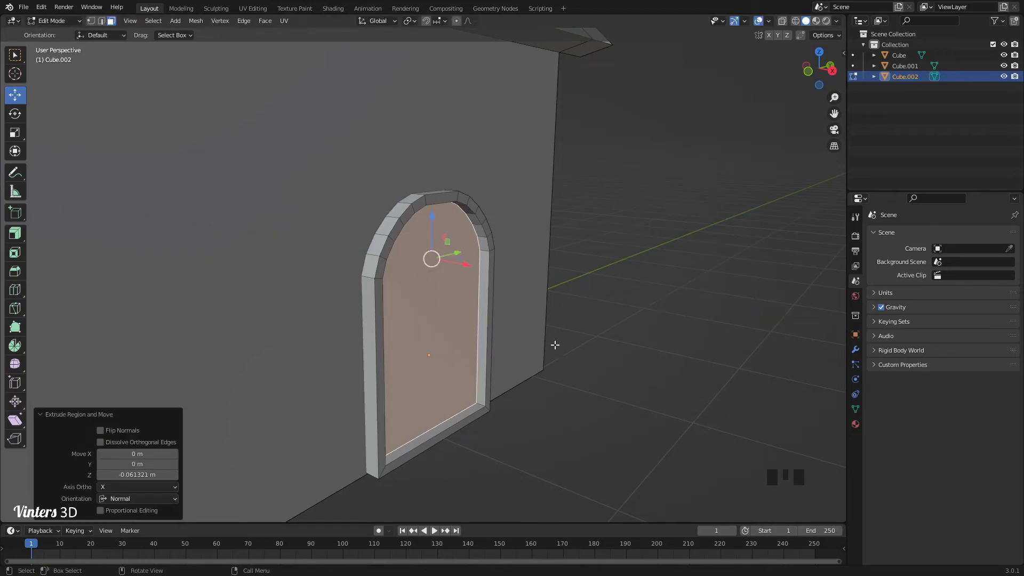
Return to Object Mode, nudge the door slightly further into the wall along X, and deselect it
{"action": "key", "text": "Tab"}
{"action": "left_click_drag", "start_coordinate": [462, 364], "coordinate": [458, 364]}
{"action": "left_click", "coordinate": [610, 373]}
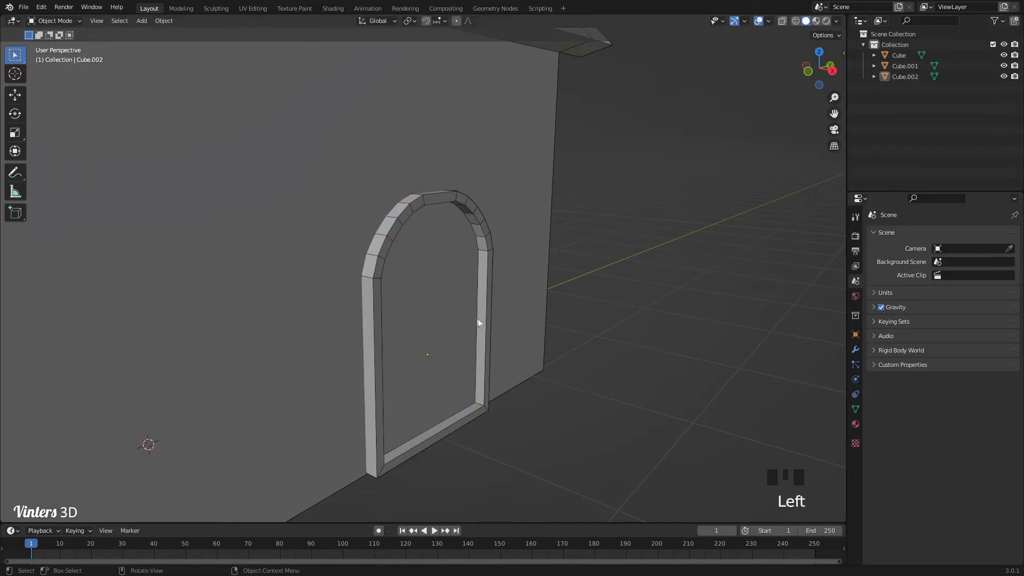
{"action": "scroll", "coordinate": [476, 319], "scroll_direction": "down", "scroll_amount": 7}
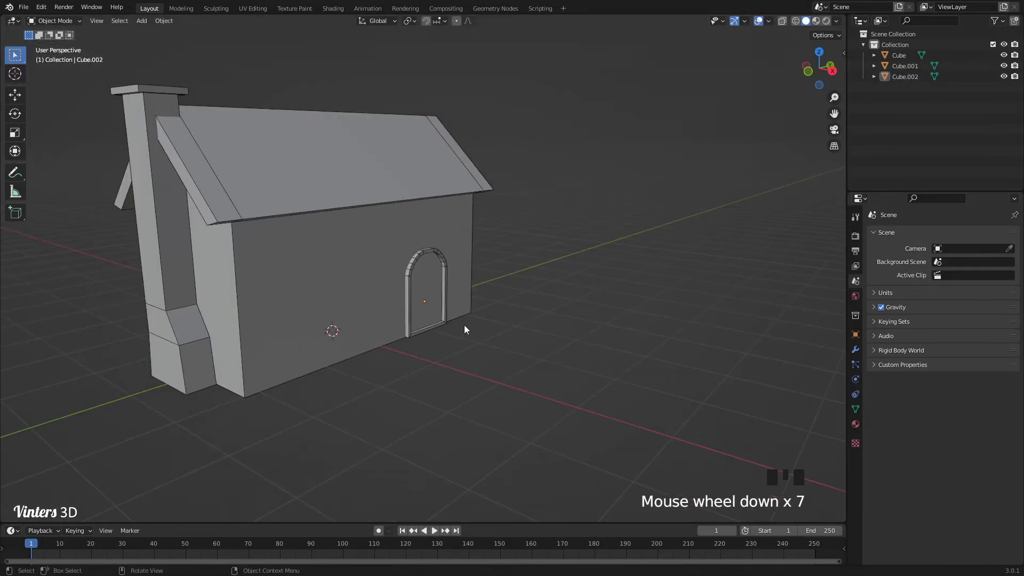
Add a UV sphere for the doorknob, move it about 2.12 m along X, and shrink it to roughly a tenth of its size
{"action": "key", "text": "shift+a"}
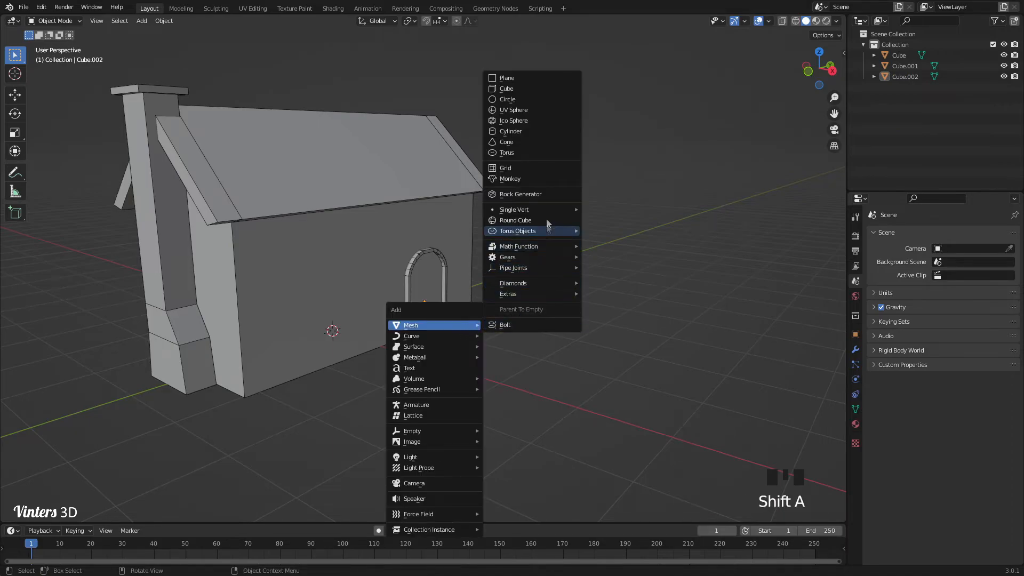
{"action": "left_click", "coordinate": [530, 111]}
{"action": "left_click_drag", "start_coordinate": [362, 343], "coordinate": [471, 377]}
{"action": "key", "text": "s"}
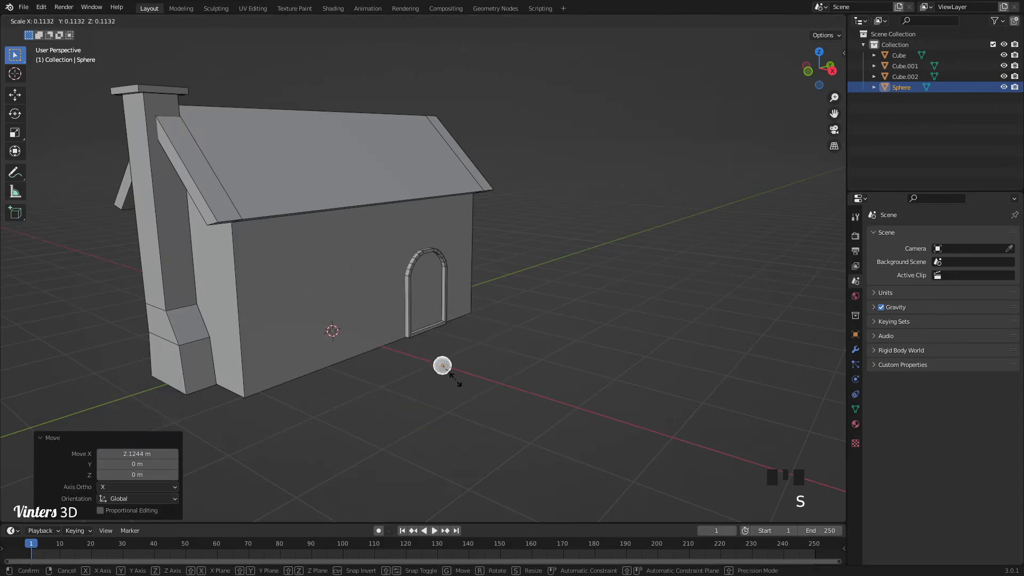
{"action": "left_click", "coordinate": [451, 378]}
In the right view, move the sphere about 1.24 m along Y and 0.58 m up to the knob position, and scale it by 0.573
{"action": "mouse_move", "coordinate": [453, 379]}
{"action": "middle_mouse_down"}
{"action": "mouse_move", "coordinate": [516, 405]}
{"action": "mouse_move", "coordinate": [453, 372]}
{"action": "middle_mouse_up"}
{"action": "scroll", "coordinate": [453, 376], "scroll_direction": "up", "scroll_amount": 3}
{"action": "left_click_drag", "start_coordinate": [372, 376], "coordinate": [526, 303]}
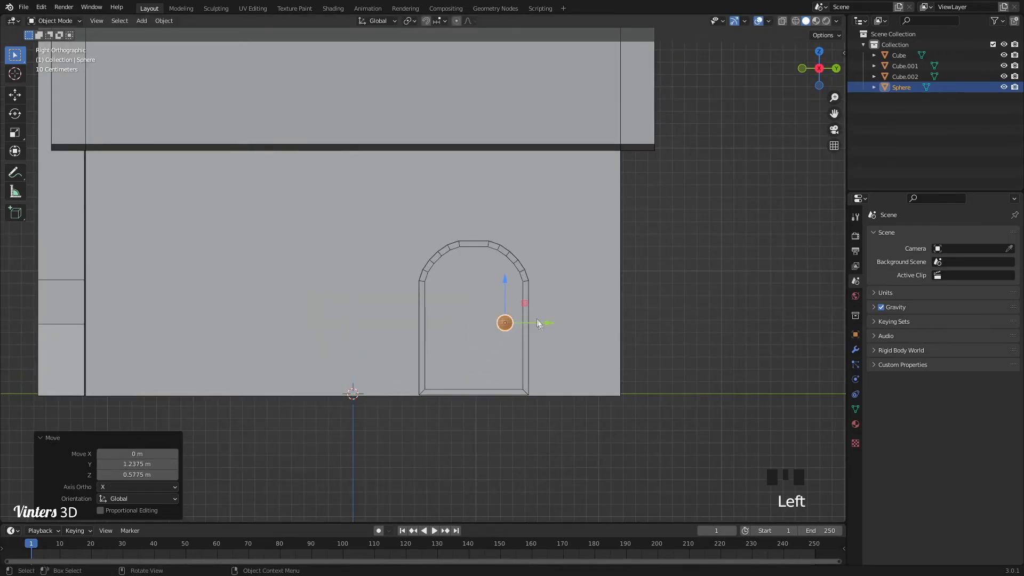
{"action": "scroll", "coordinate": [536, 318], "scroll_direction": "up", "scroll_amount": 3}
{"action": "key", "text": "s"}
{"action": "left_click", "coordinate": [646, 389]}
Move the small sphere along X until it touches the door as its knob, and deselect it
{"action": "scroll", "coordinate": [533, 380], "scroll_direction": "down", "scroll_amount": 1}
{"action": "middle_click_drag", "start_coordinate": [533, 380], "coordinate": [597, 368]}
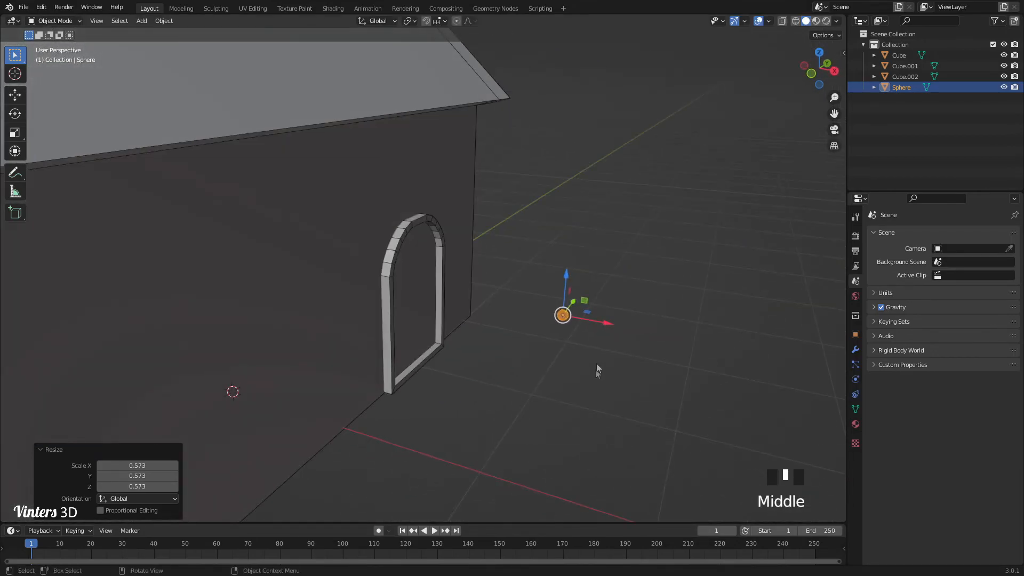
{"action": "left_click_drag", "start_coordinate": [604, 324], "coordinate": [469, 304]}
{"action": "left_click", "coordinate": [493, 341]}
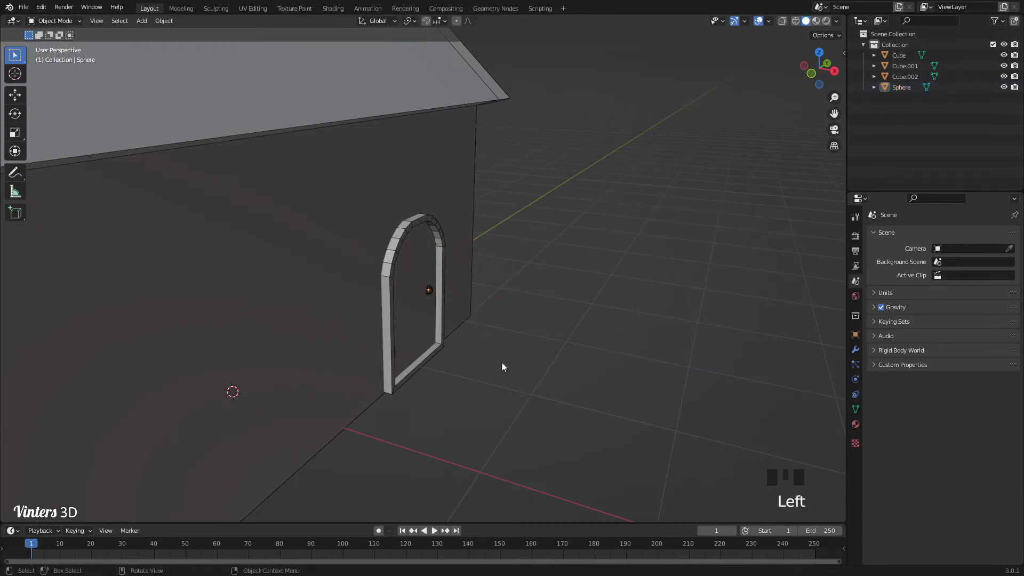
In Edit Mode on the house body, add two vertical loop cuts across its length and slide them toward the chimney with factor 0.635
{"action": "scroll", "coordinate": [469, 380], "scroll_direction": "down", "scroll_amount": 3}
{"action": "middle_click_drag", "start_coordinate": [456, 378], "coordinate": [351, 292]}
{"action": "left_click", "coordinate": [351, 292]}
{"action": "middle_click_drag", "start_coordinate": [387, 328], "coordinate": [421, 326], "text": "shift"}
{"action": "key", "text": "Tab"}
{"action": "key", "text": "ctrl+r"}
{"action": "scroll", "coordinate": [414, 219], "scroll_direction": "up", "scroll_amount": 1}
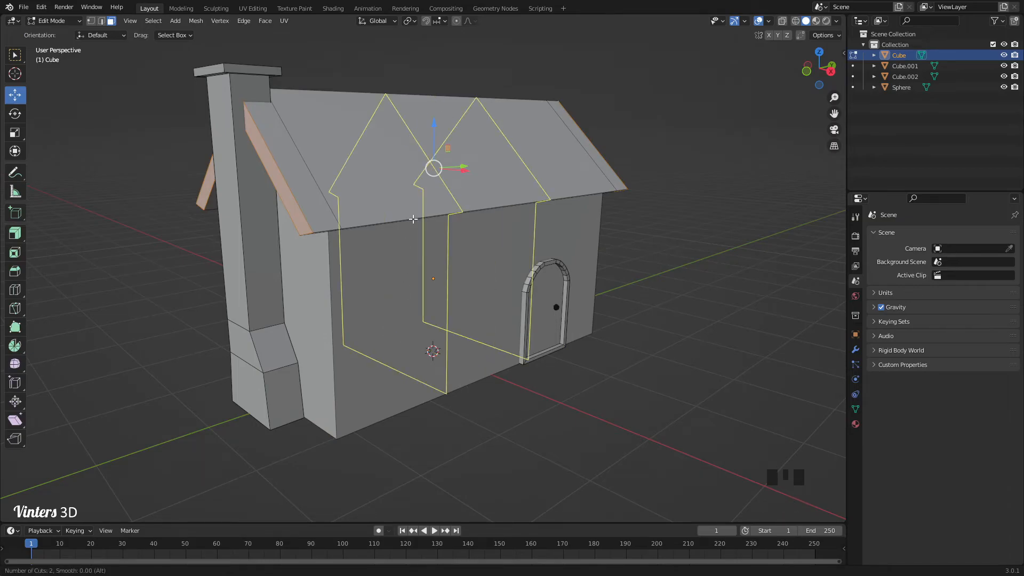
{"action": "left_click", "coordinate": [413, 219]}
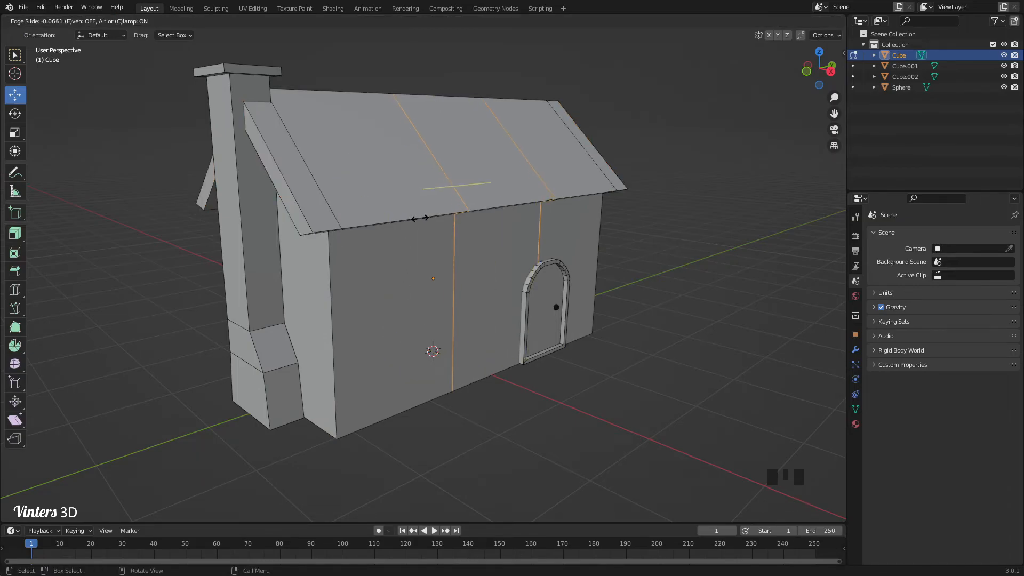
{"action": "left_click", "coordinate": [347, 239]}
Bring the two vertical edge loops on the house body closer together by scaling them 0.693 along Y
{"action": "middle_click_drag", "start_coordinate": [386, 300], "coordinate": [517, 318]}
{"action": "key", "text": "s"}
{"action": "key", "text": "y"}
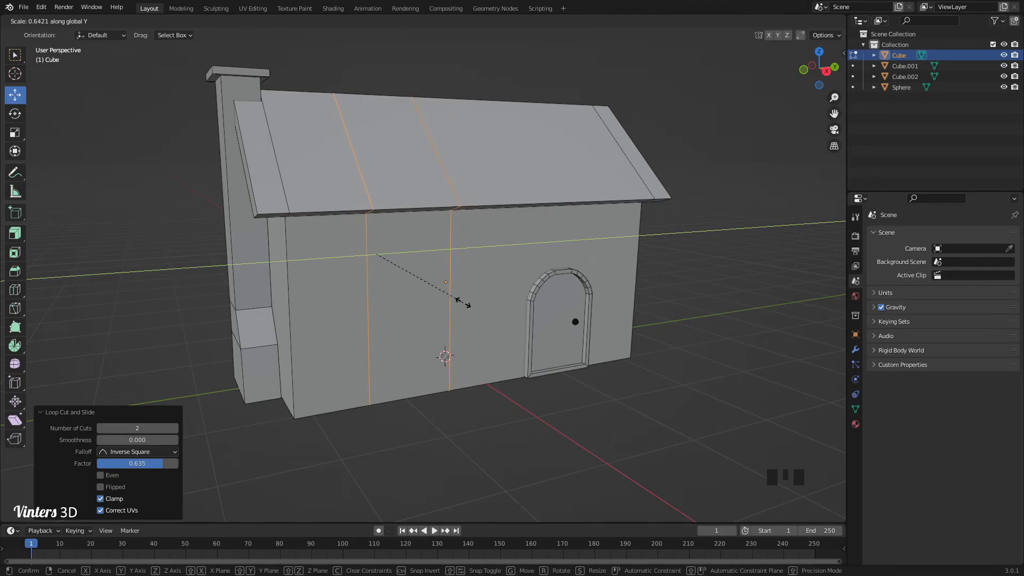
{"action": "left_click", "coordinate": [471, 305]}
Add two horizontal loop cuts around the house body, slid upward with factor -0.177, and spread them apart by scaling 1.564 along Z
{"action": "key", "text": "ctrl+r"}
{"action": "scroll", "coordinate": [333, 306], "scroll_direction": "up", "scroll_amount": 1}
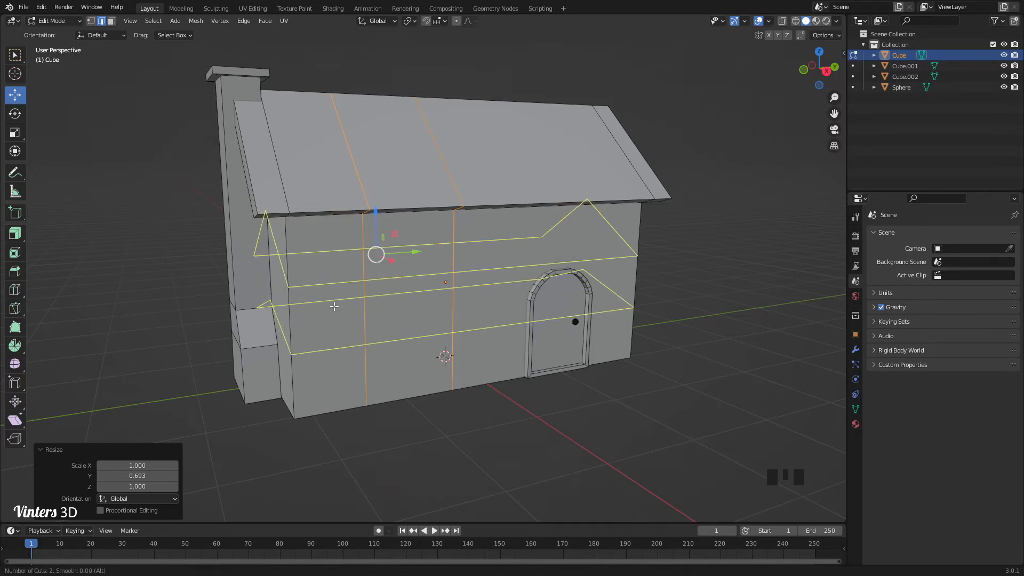
{"action": "left_click", "coordinate": [333, 306]}
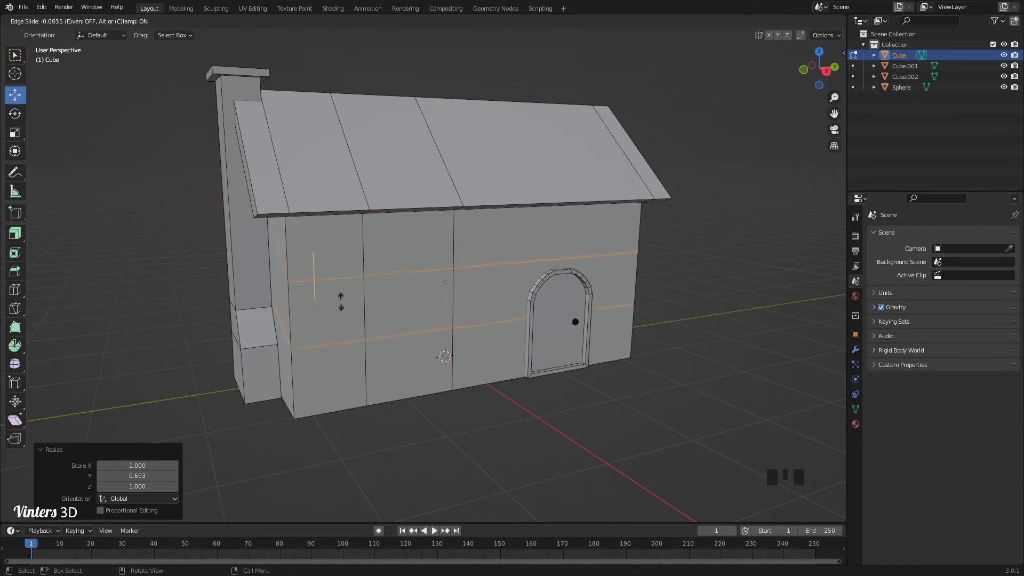
{"action": "left_click", "coordinate": [341, 295]}
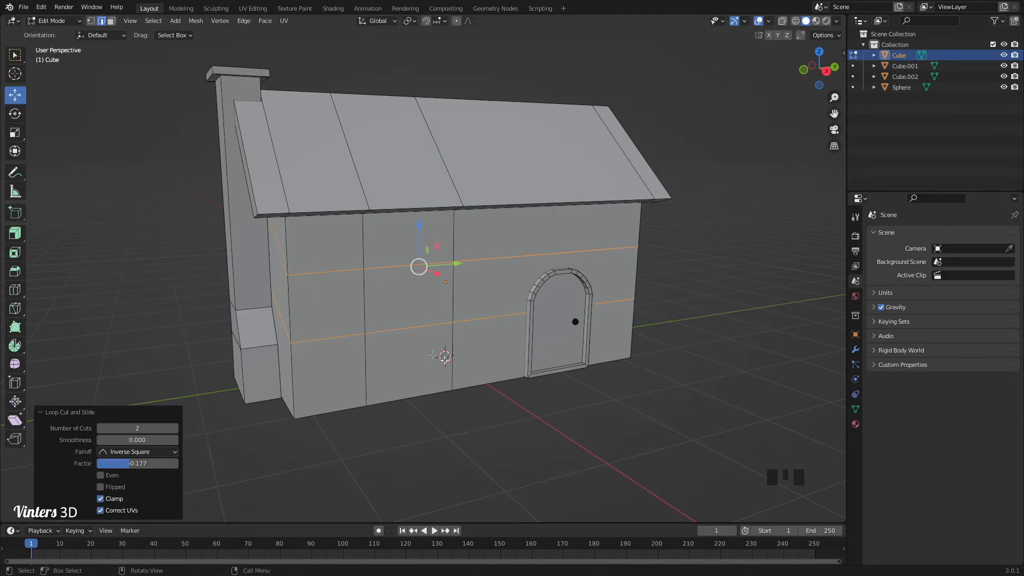
{"action": "key", "text": "s"}
{"action": "key", "text": "z"}
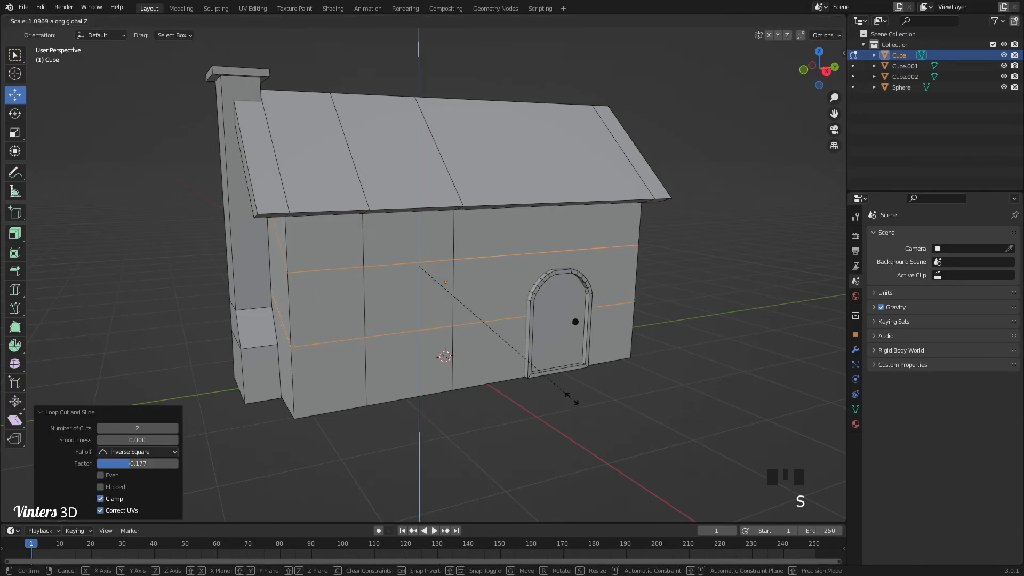
{"action": "left_click", "coordinate": [648, 435]}
Select the front wall face enclosed by the new loops as the window and inset it by about 0.03 m
{"action": "mouse_move", "coordinate": [496, 354]}
{"action": "middle_mouse_down", "text": "shift"}
{"action": "mouse_move", "coordinate": [516, 360]}
{"action": "mouse_move", "coordinate": [472, 352]}
{"action": "mouse_move", "coordinate": [482, 344]}
{"action": "middle_mouse_up", "text": "shift"}
{"action": "scroll", "coordinate": [486, 340], "scroll_direction": "up", "scroll_amount": 2}
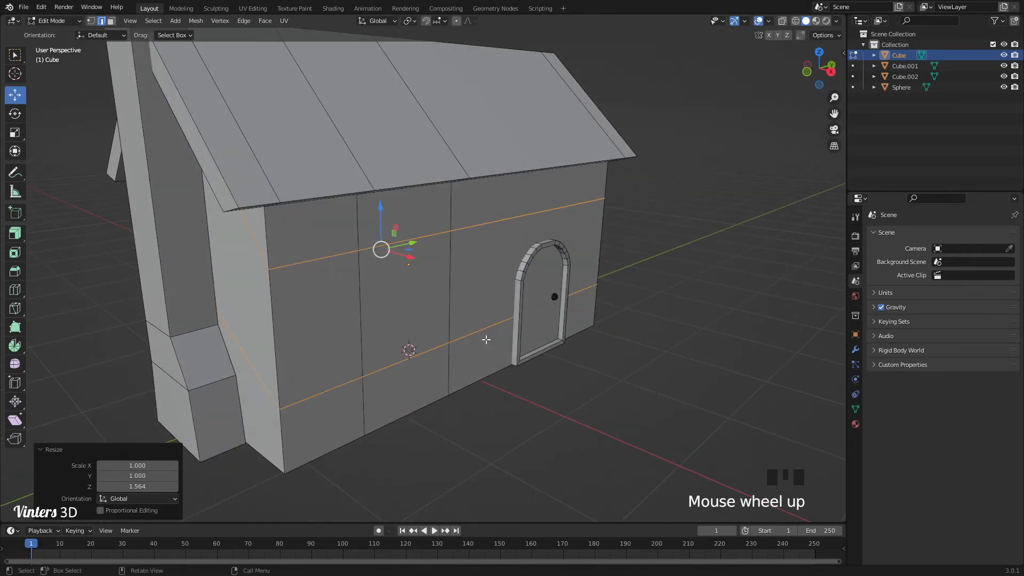
{"action": "key", "text": "3"}
{"action": "left_click", "coordinate": [417, 314]}
{"action": "scroll", "coordinate": [482, 320], "scroll_direction": "up", "scroll_amount": 3}
{"action": "key", "text": "i"}
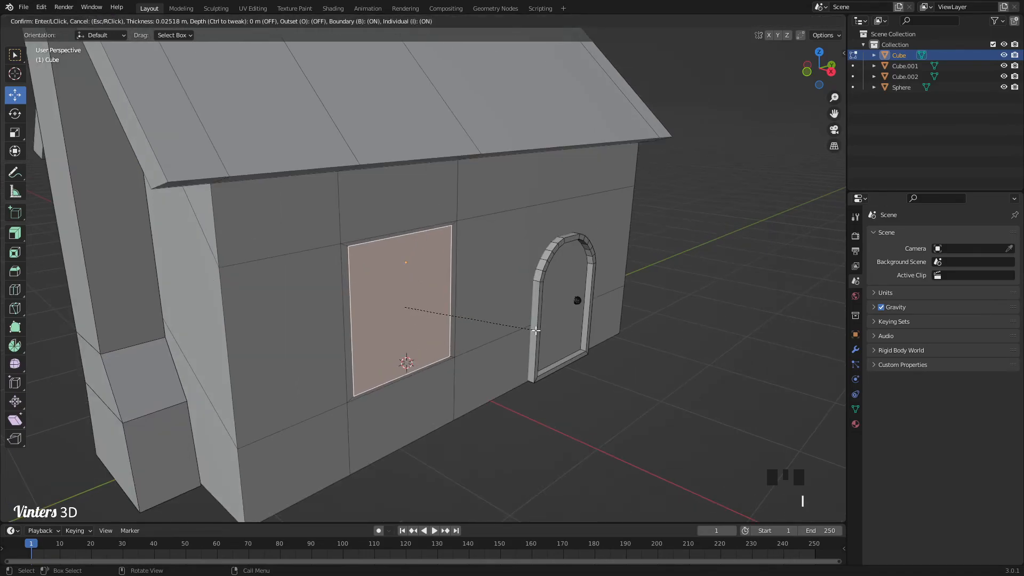
{"action": "left_click", "coordinate": [535, 331]}
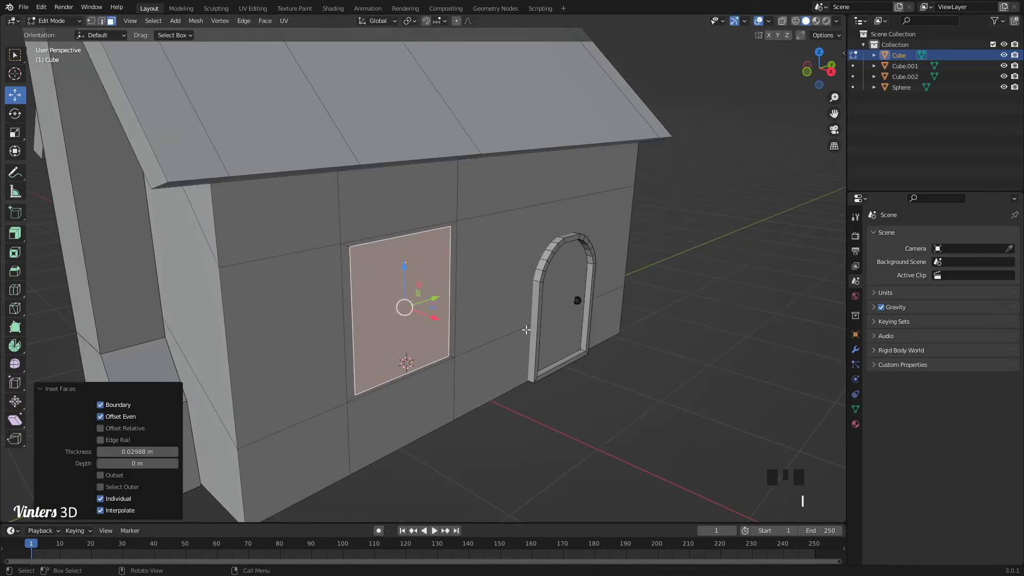
Extrude the inset window face about 0.079 m into the wall
{"action": "middle_click_drag", "start_coordinate": [526, 329], "coordinate": [539, 333]}
{"action": "key", "text": "e"}
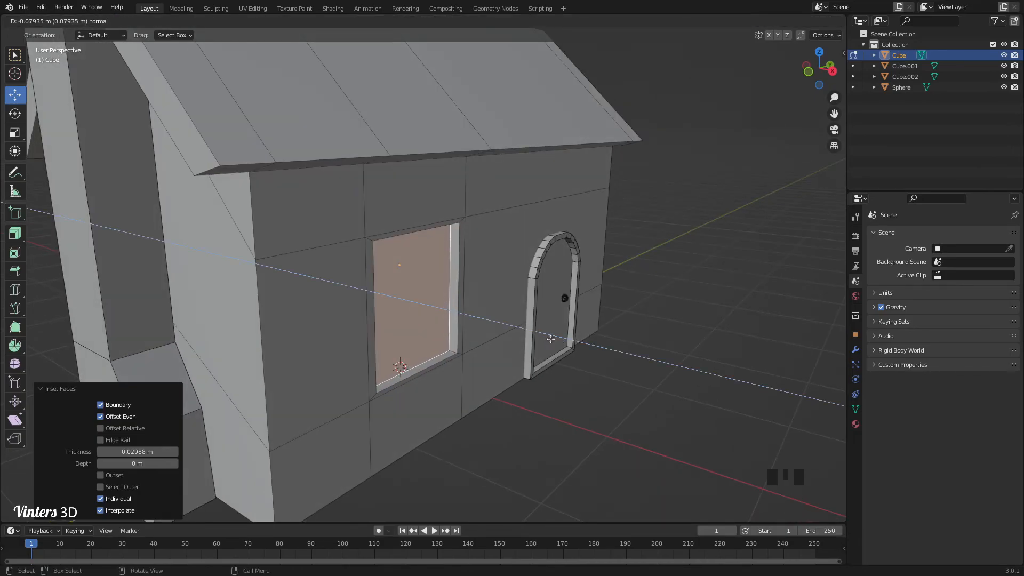
{"action": "left_click", "coordinate": [550, 339]}
Scale the recessed window face down slightly, move it about 0.012 m along X, then return to Object Mode and deselect the house
{"action": "scroll", "coordinate": [458, 338], "scroll_direction": "down", "scroll_amount": 2}
{"action": "middle_click_drag", "start_coordinate": [451, 343], "coordinate": [517, 349]}
{"action": "scroll", "coordinate": [522, 350], "scroll_direction": "up", "scroll_amount": 2}
{"action": "key", "text": "s"}
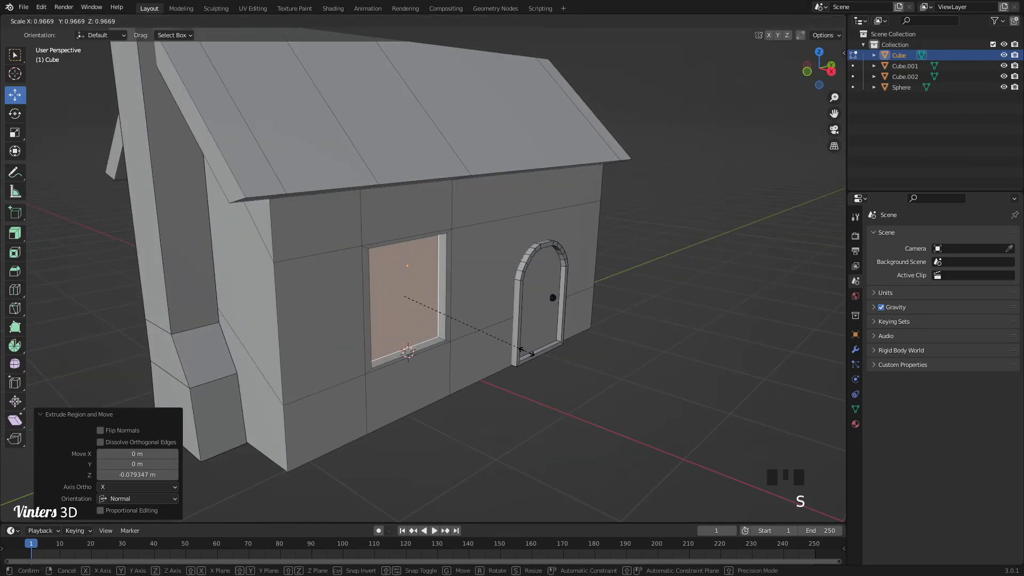
{"action": "left_click", "coordinate": [513, 347]}
{"action": "left_click_drag", "start_coordinate": [435, 306], "coordinate": [442, 309]}
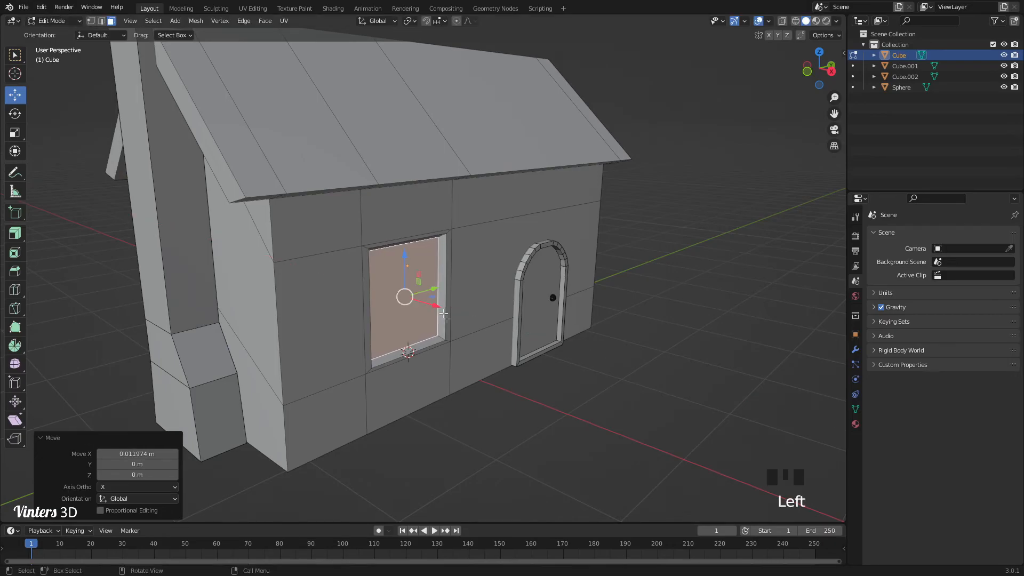
{"action": "key", "text": "Tab"}
{"action": "left_click", "coordinate": [511, 411]}
Add a cube mesh, scale it down, and move it along X out in front of the house wall
{"action": "scroll", "coordinate": [496, 404], "scroll_direction": "down", "scroll_amount": 2}
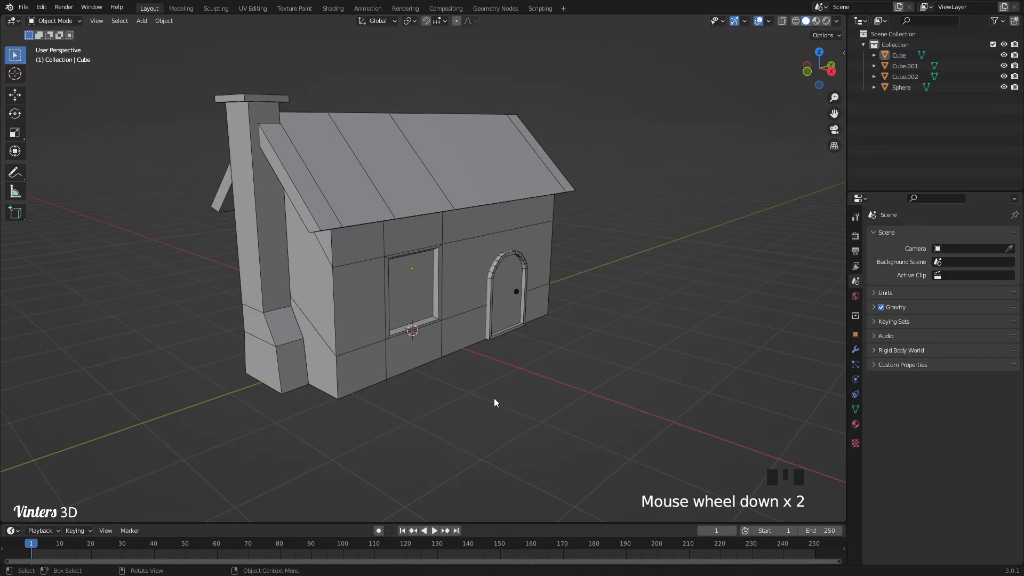
{"action": "key", "text": "shift+a"}
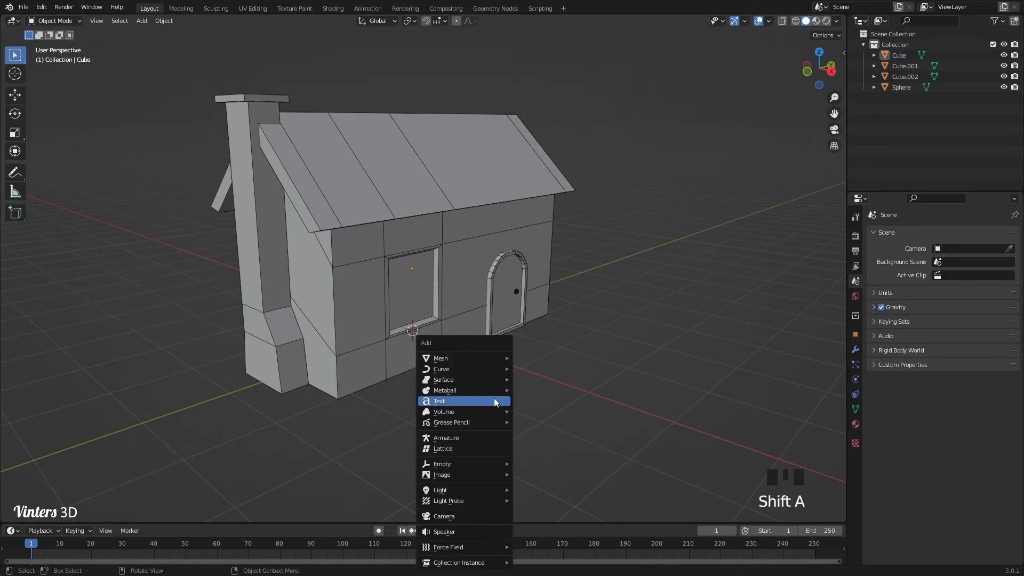
{"action": "mouse_move", "coordinate": [487, 360]}
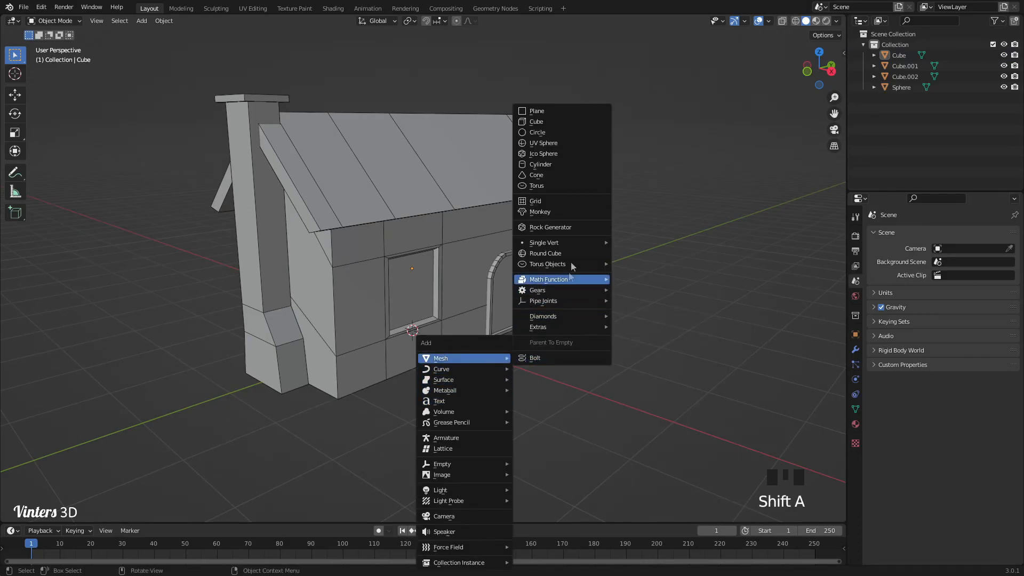
{"action": "left_click", "coordinate": [548, 122]}
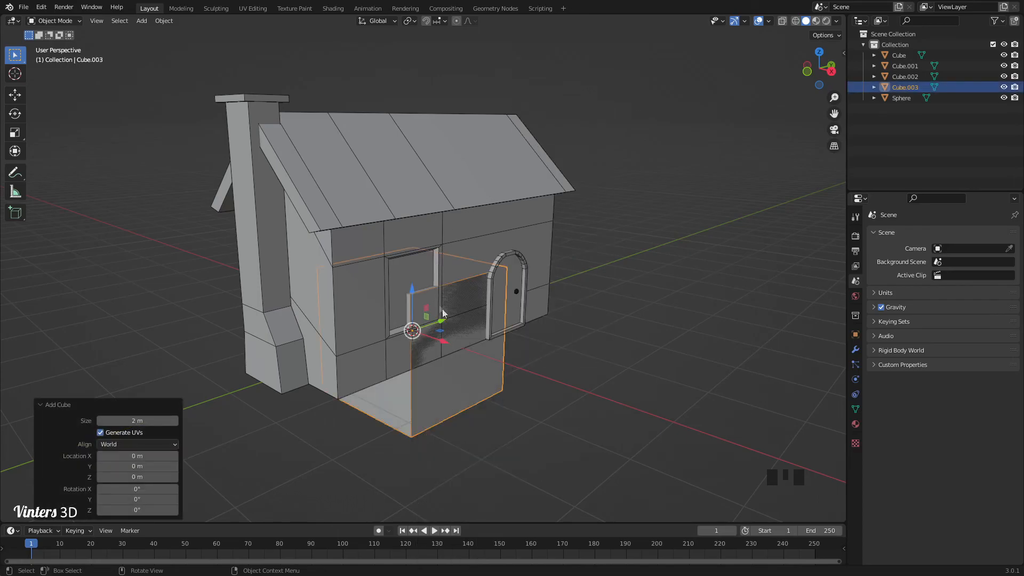
{"action": "key", "text": "s"}
{"action": "left_click", "coordinate": [482, 356]}
{"action": "left_click_drag", "start_coordinate": [446, 344], "coordinate": [470, 359]}
In the right view, move the small cube over the window opening and scale it to match the window's size
{"action": "middle_click_drag", "start_coordinate": [503, 349], "coordinate": [473, 352]}
{"action": "scroll", "coordinate": [432, 320], "scroll_direction": "up", "scroll_amount": 3}
{"action": "left_click_drag", "start_coordinate": [453, 363], "coordinate": [425, 236]}
{"action": "key", "text": "s"}
{"action": "left_click", "coordinate": [559, 297]}
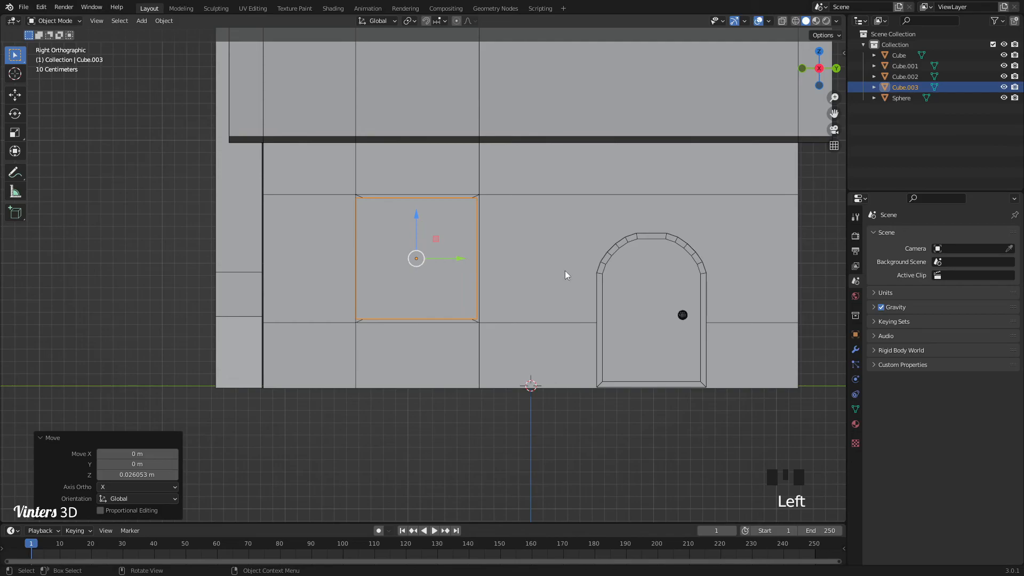
Thin the cube into a vertical window bar by scaling it 0.066 along Y and 0.114 along X
{"action": "key", "text": "s"}
{"action": "key", "text": "y"}
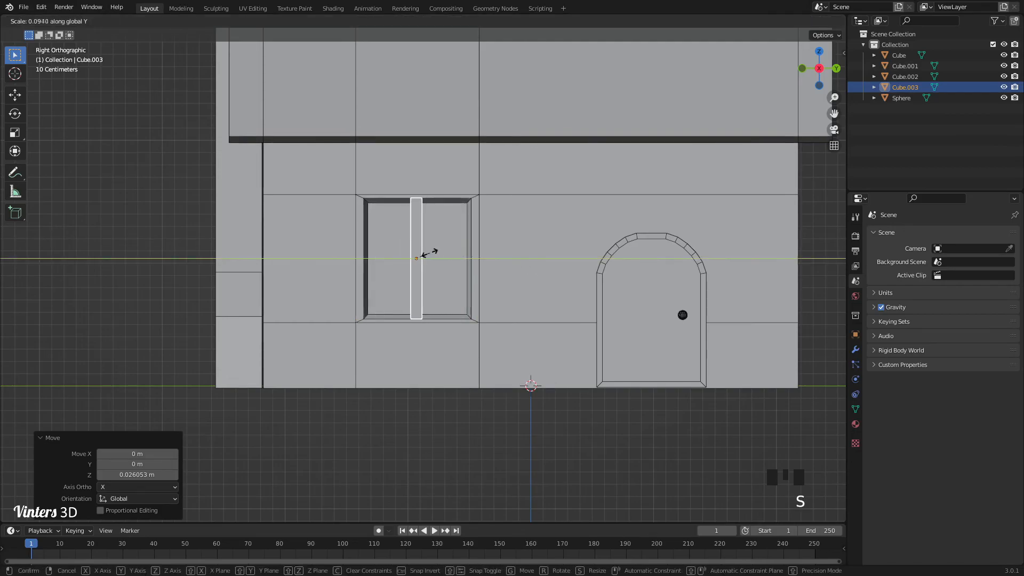
{"action": "left_click", "coordinate": [425, 255]}
{"action": "middle_click_drag", "start_coordinate": [487, 313], "coordinate": [570, 340]}
{"action": "key", "text": "s"}
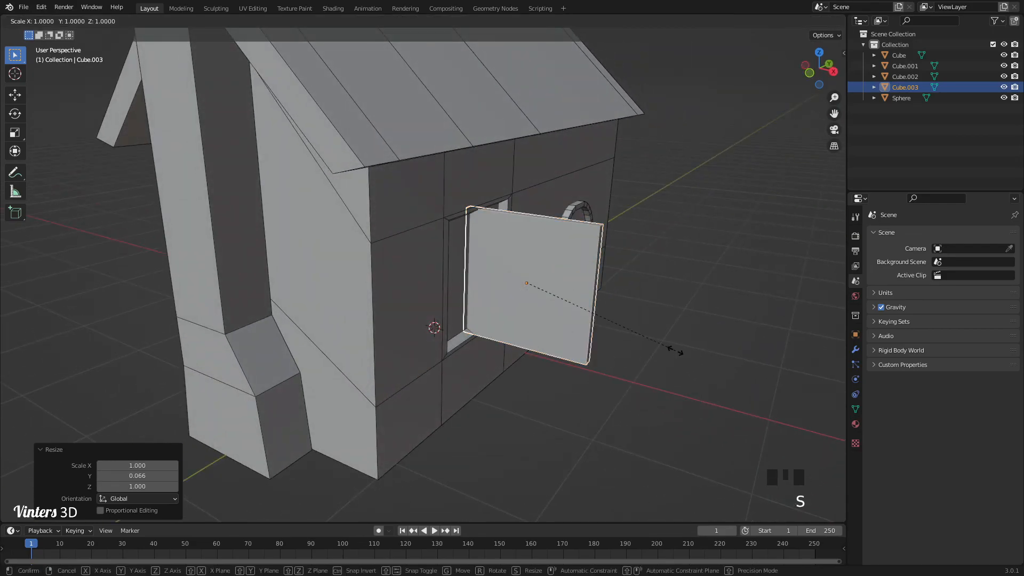
{"action": "key", "text": "x"}
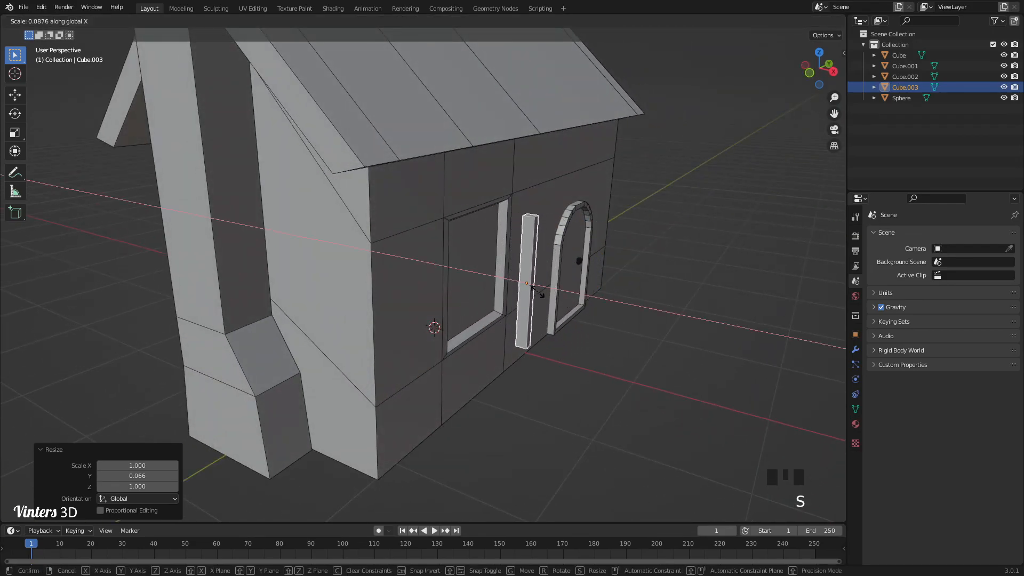
{"action": "left_click", "coordinate": [542, 299]}
Apply the bar's transform and move it about -0.476 m along X into the window recess
{"action": "middle_click_drag", "start_coordinate": [543, 300], "coordinate": [548, 354], "text": "shift"}
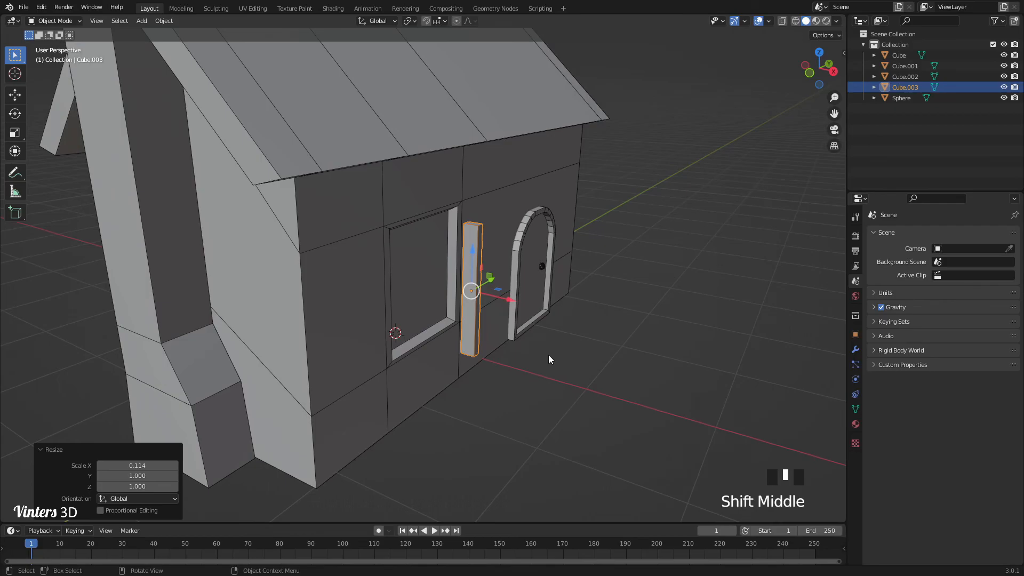
{"action": "key", "text": "ctrl+a"}
{"action": "left_click", "coordinate": [504, 354]}
{"action": "left_click_drag", "start_coordinate": [509, 303], "coordinate": [450, 295]}
{"action": "middle_click_drag", "start_coordinate": [472, 353], "coordinate": [435, 356]}
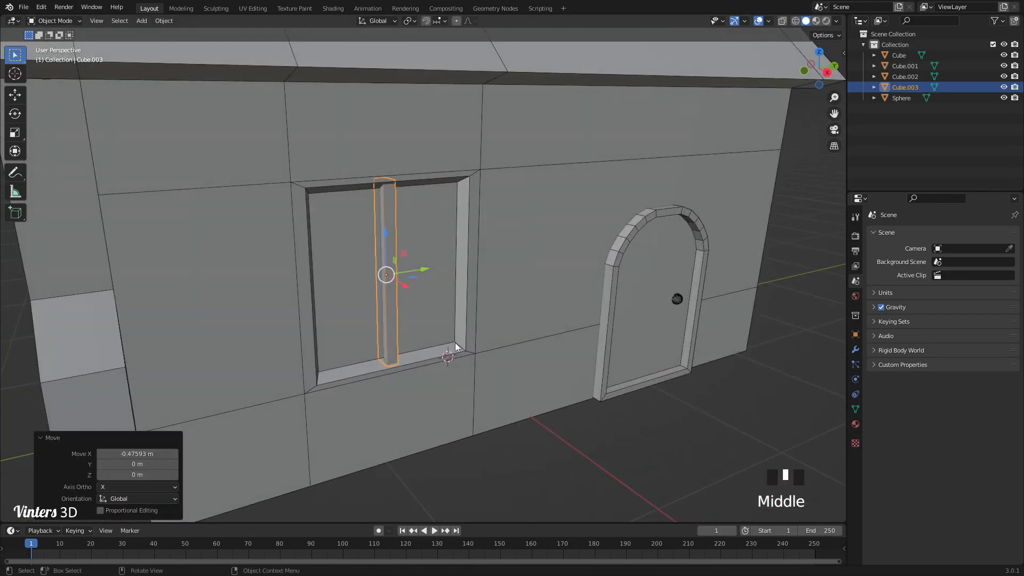
Duplicate the vertical window bar in place and rotate the copy 90° about X to form a horizontal bar
{"action": "key", "text": "shift+d"}
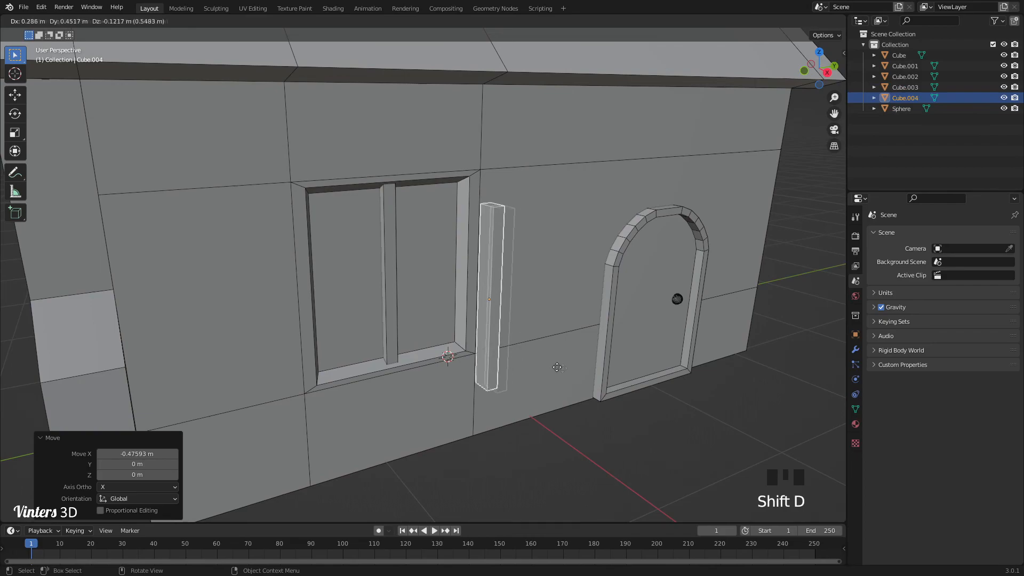
{"action": "right_click", "coordinate": [546, 347]}
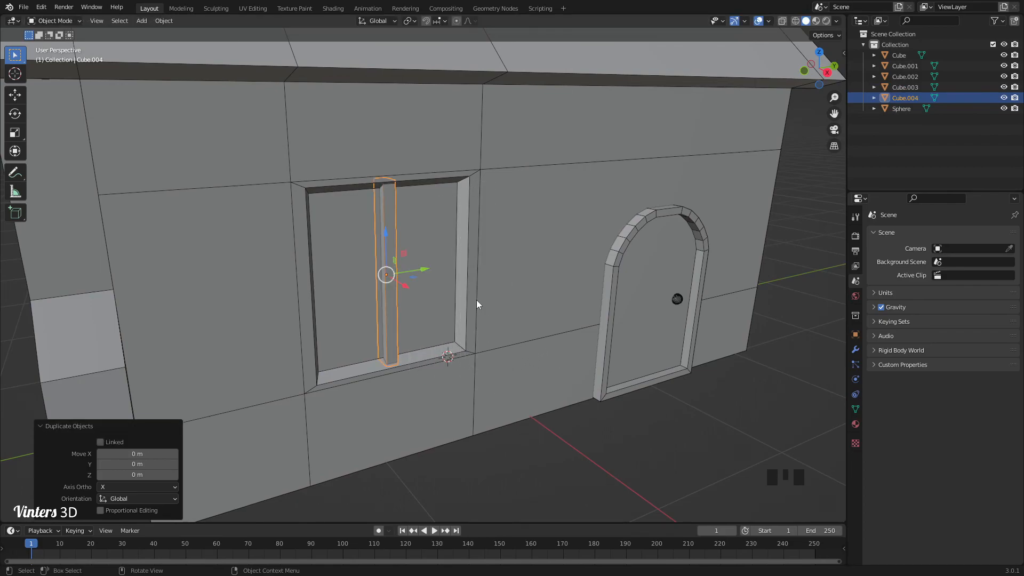
{"action": "key", "text": "r"}
{"action": "type", "text": "x90"}
{"action": "key", "text": "Return"}
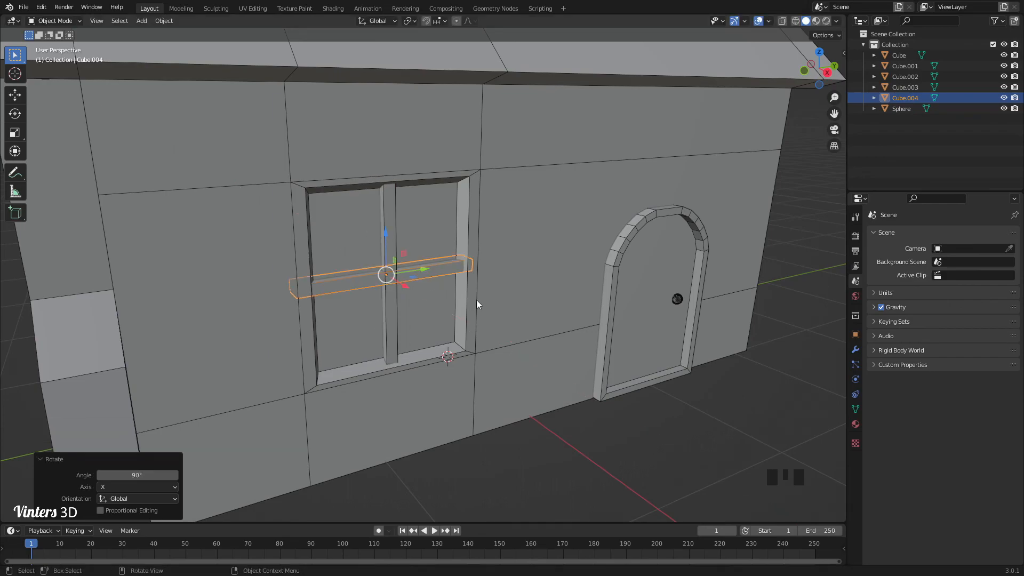
Move the horizontal window bar about 0.016 m along X and deselect it
{"action": "mouse_move", "coordinate": [431, 301]}
{"action": "middle_mouse_down"}
{"action": "mouse_move", "coordinate": [448, 304]}
{"action": "mouse_move", "coordinate": [440, 295]}
{"action": "middle_mouse_up"}
{"action": "left_click_drag", "start_coordinate": [439, 296], "coordinate": [442, 292]}
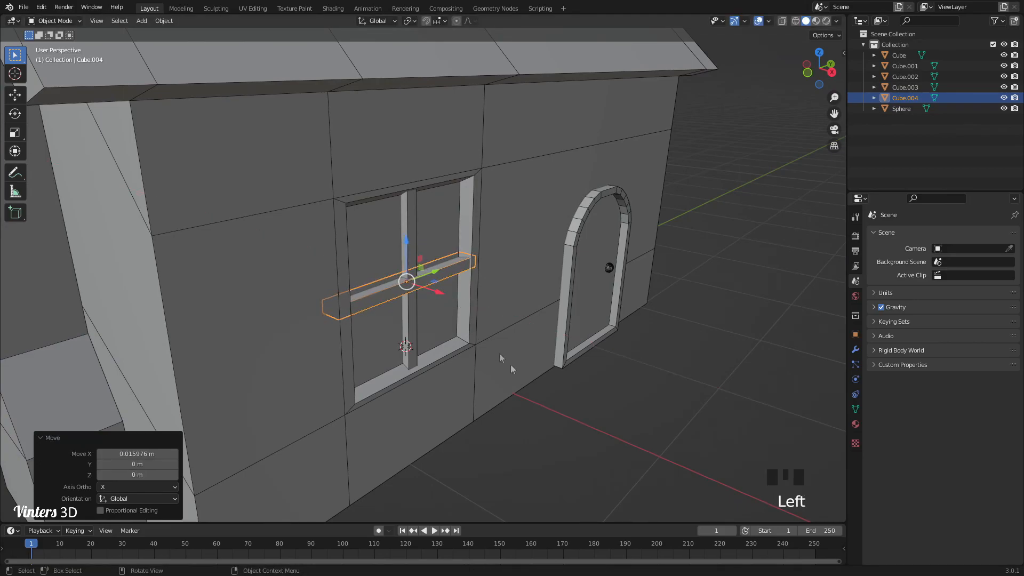
{"action": "left_click", "coordinate": [542, 398]}
{"action": "scroll", "coordinate": [501, 365], "scroll_direction": "down", "scroll_amount": 5}
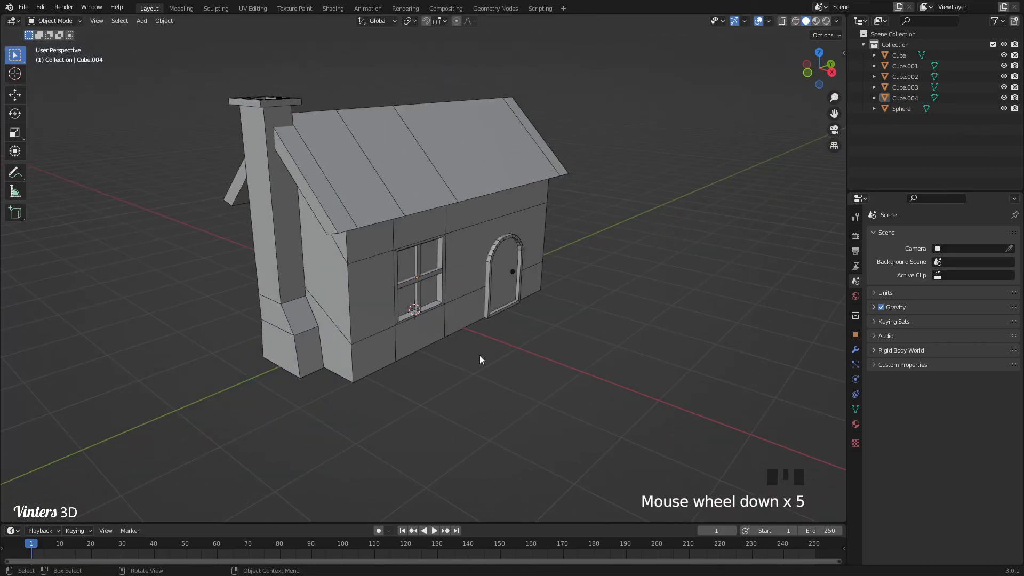
{"action": "middle_click_drag", "start_coordinate": [479, 352], "coordinate": [473, 346]}
{"action": "scroll", "coordinate": [474, 346], "scroll_direction": "down", "scroll_amount": 2}
{"action": "middle_click_drag", "start_coordinate": [569, 343], "coordinate": [64, 318]}
{"action": "middle_click_drag", "start_coordinate": [358, 333], "coordinate": [453, 342]}
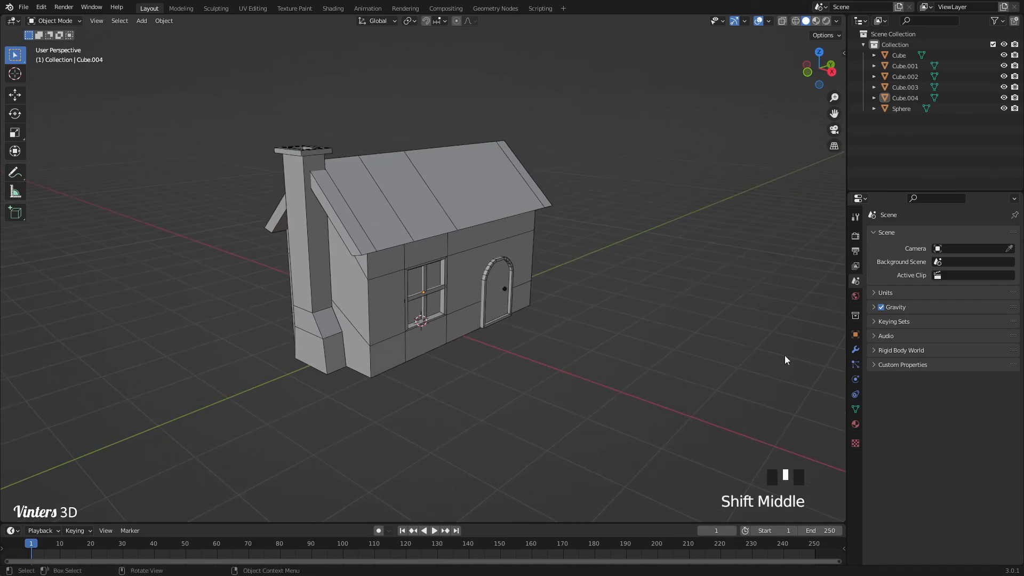